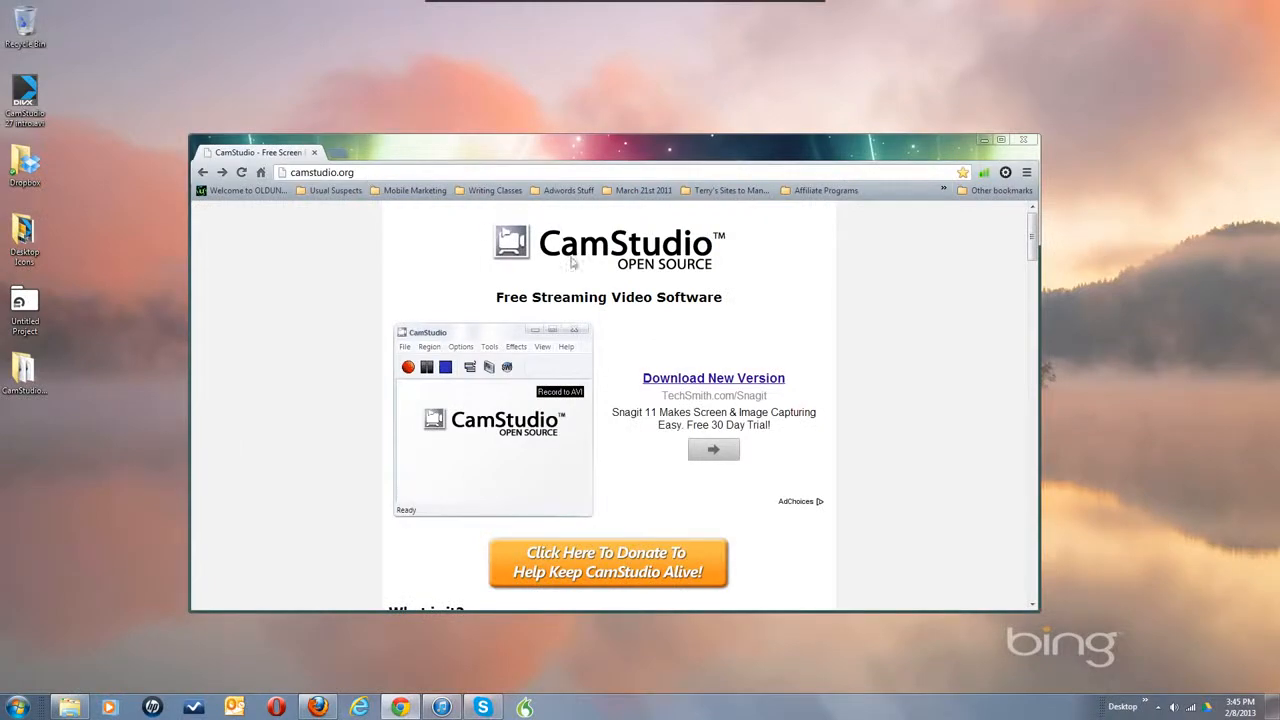
Review the CamStudio page's feature descriptions and its download links, including the optional Lossless Video Codec v1.5
scroll(768, 328, down, 3)
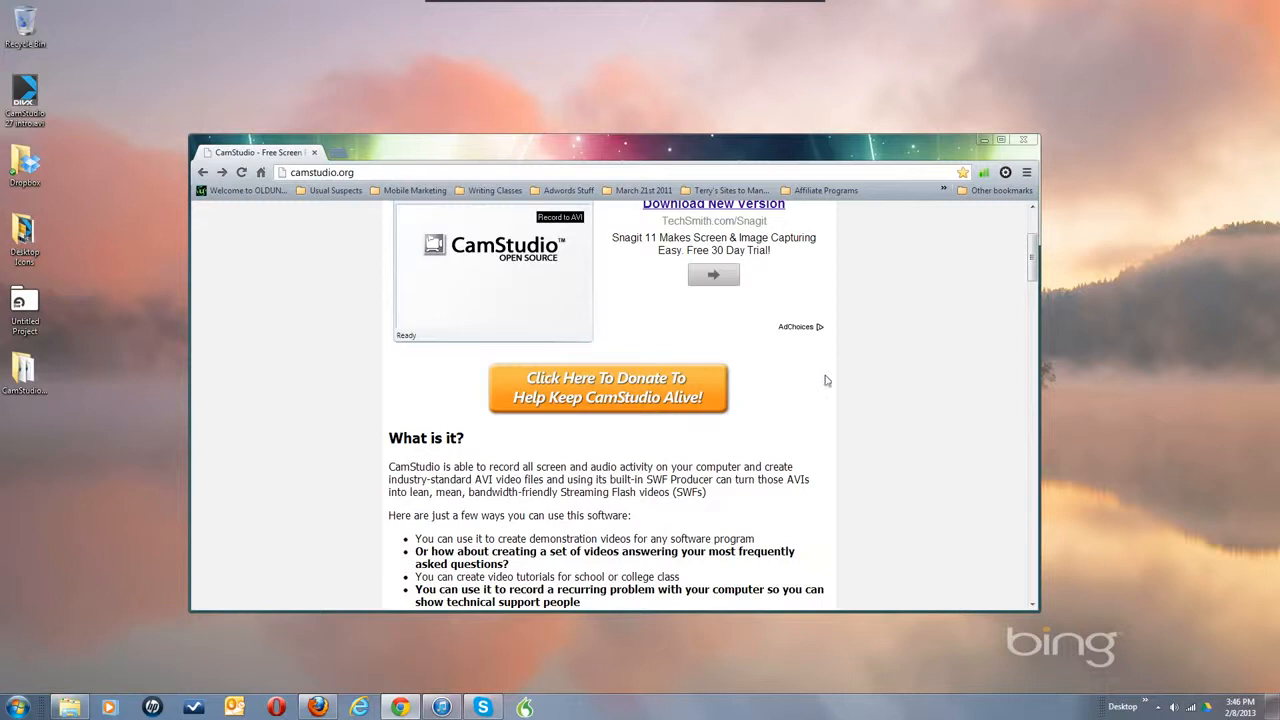
scroll(828, 390, down, 2)
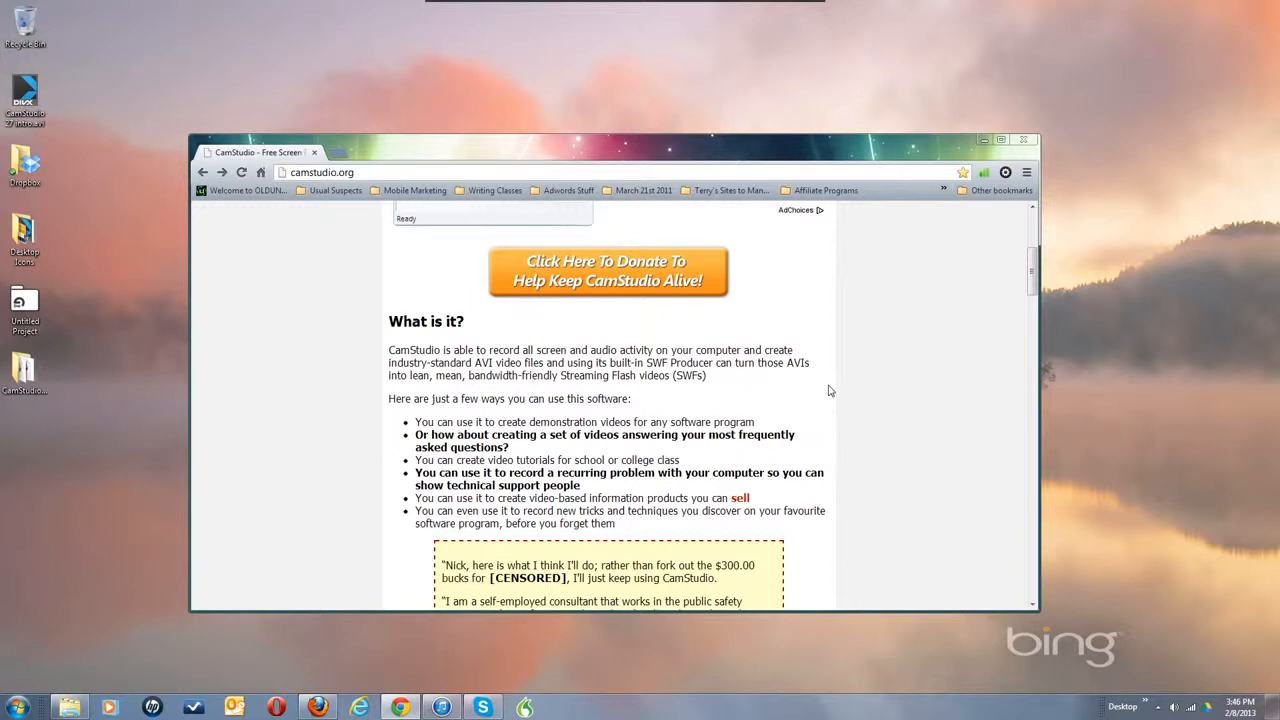
scroll(828, 390, down, 13)
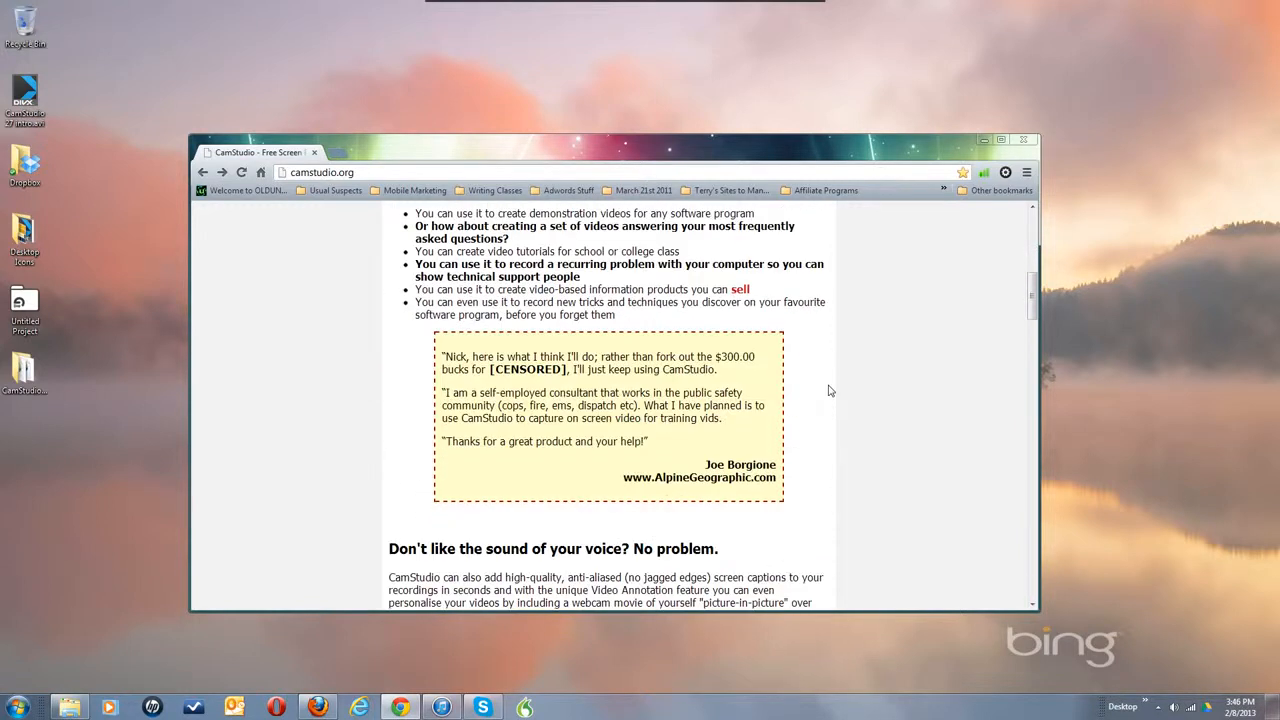
scroll(828, 390, down, 2)
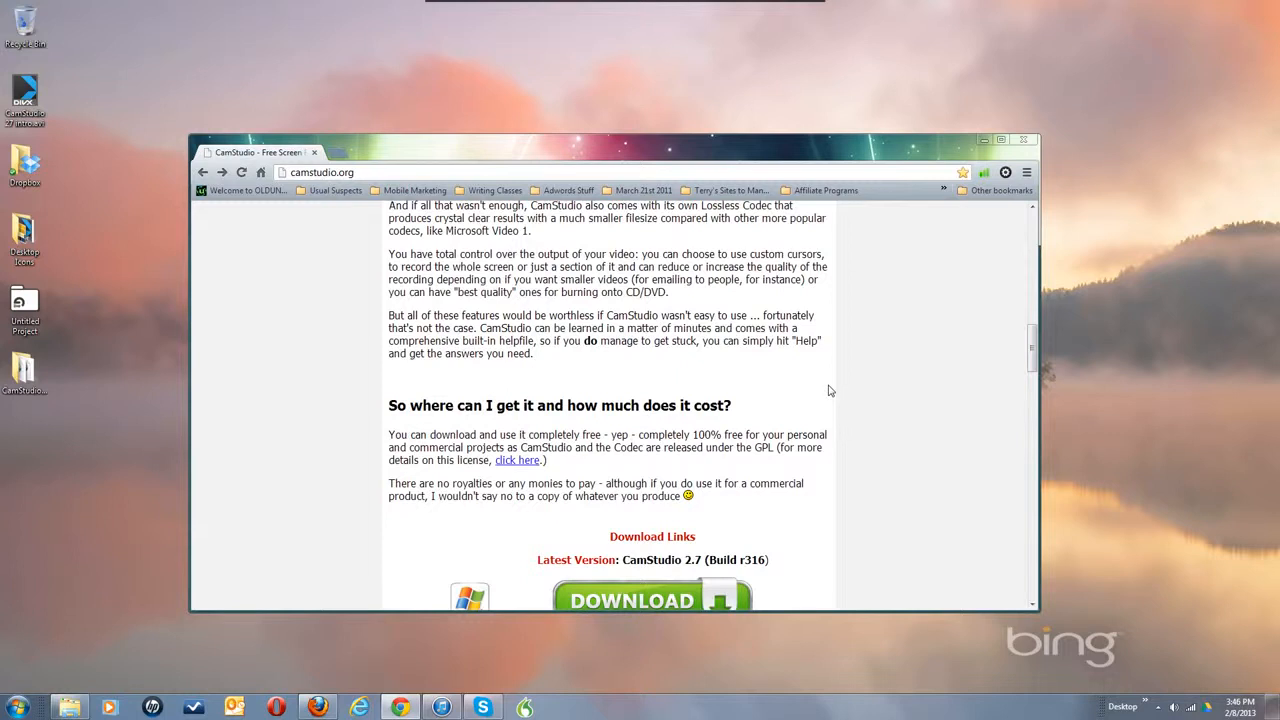
scroll(828, 390, down, 4)
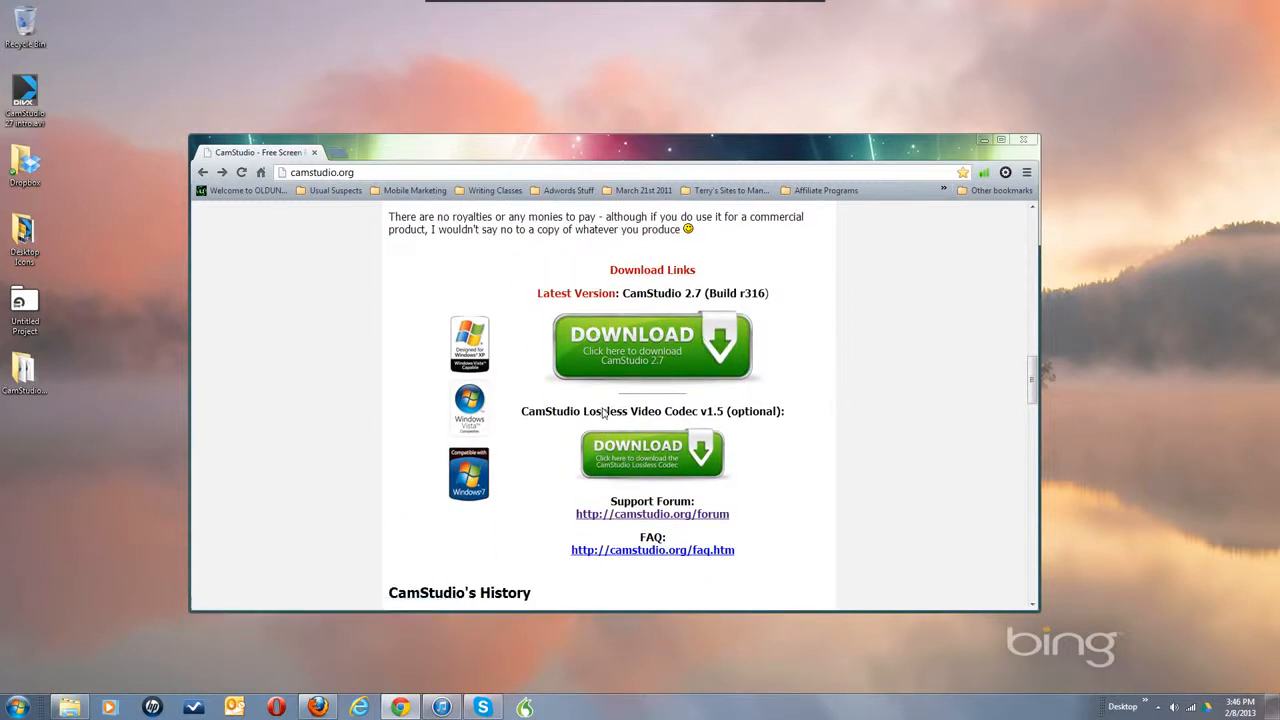
double_click(667, 413)
triple_click(667, 413)
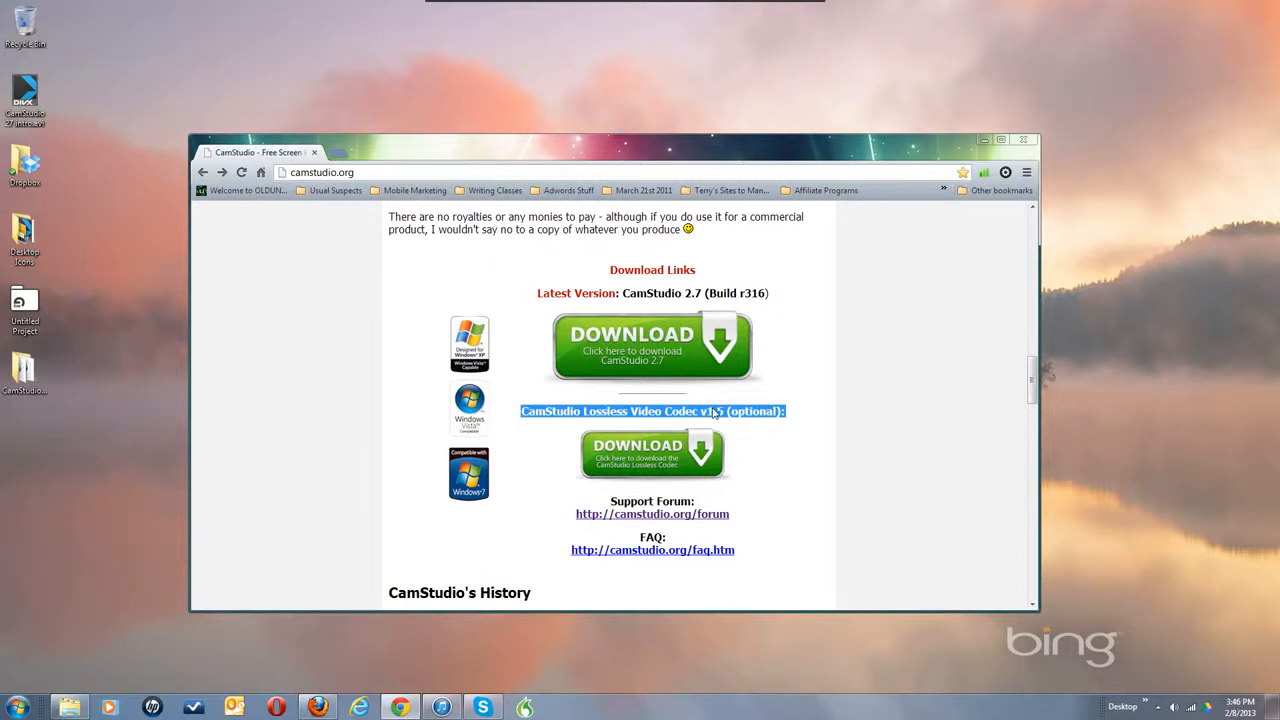
click(879, 412)
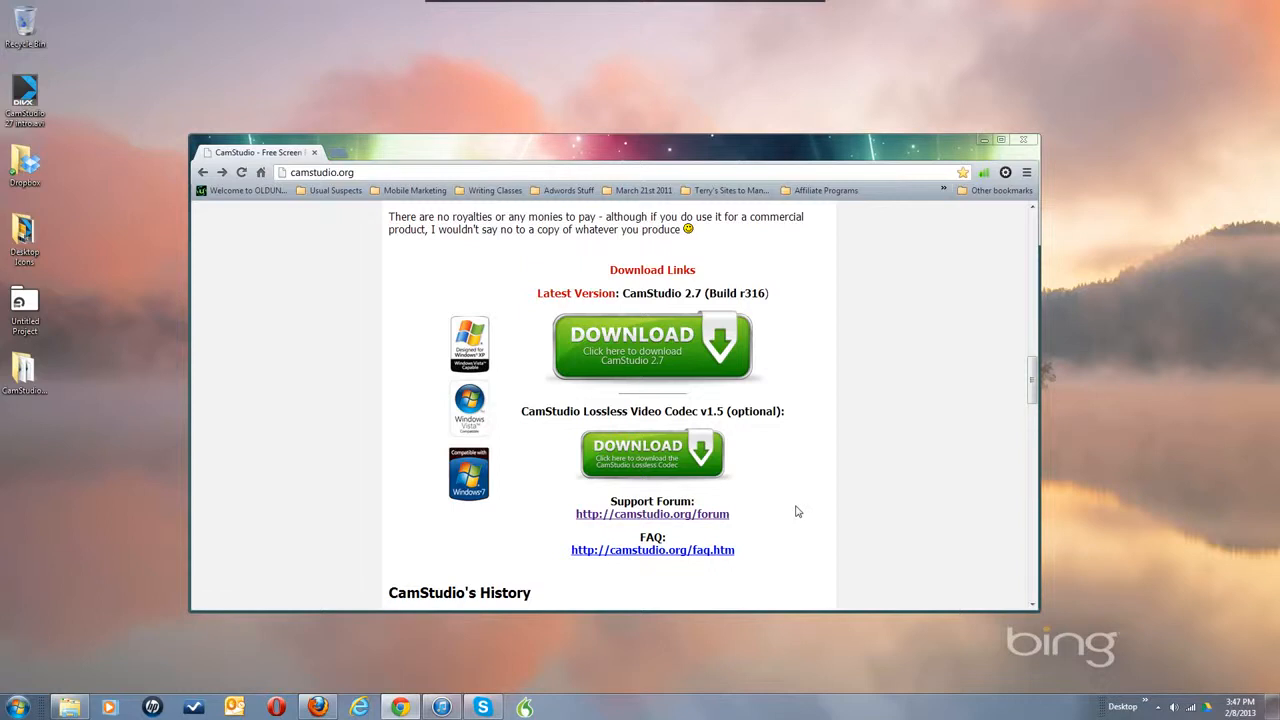
Download the CamStudio 2.7 installer from camstudio.org and run it, accepting the security warning
scroll(838, 482, up, 1)
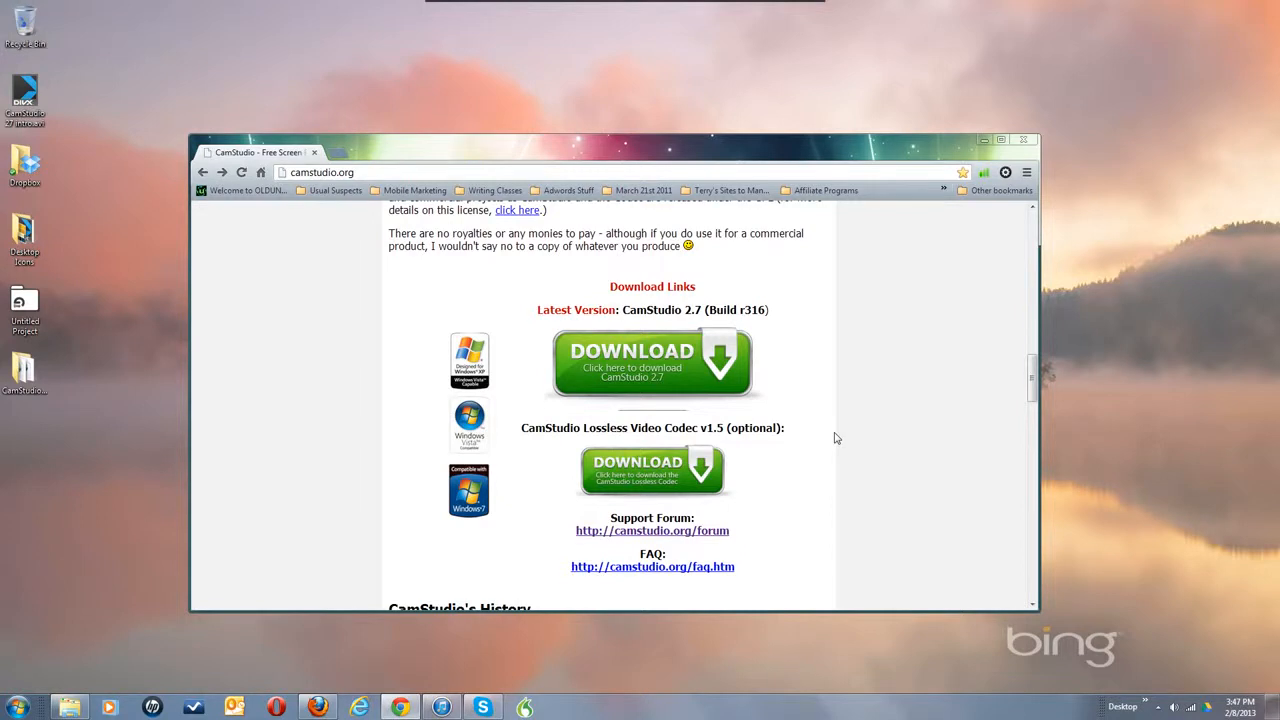
scroll(836, 438, up, 1)
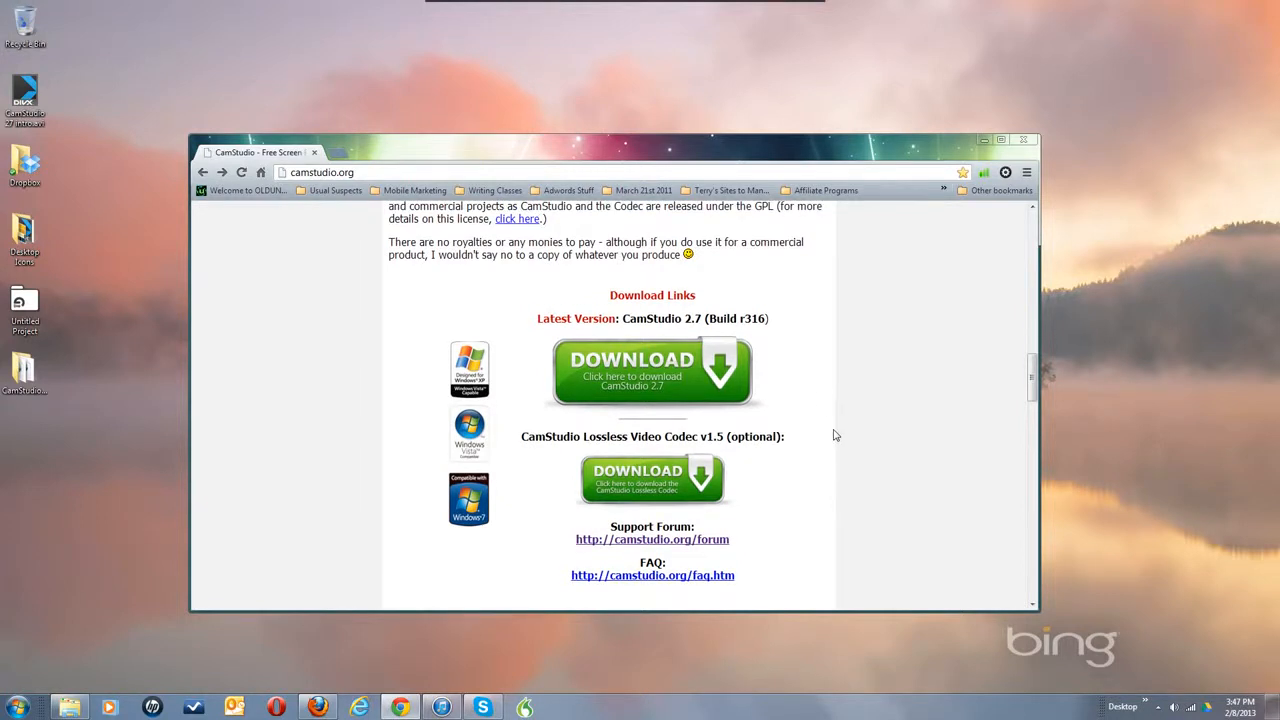
click(721, 370)
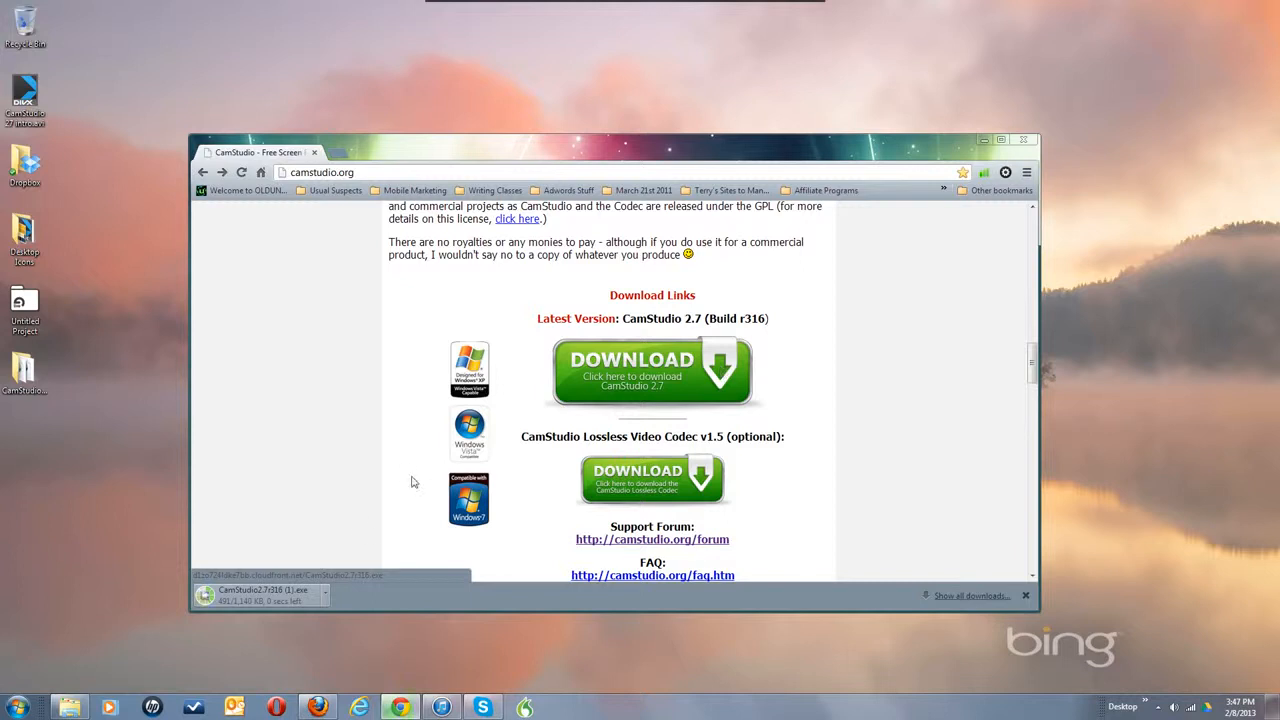
click(292, 603)
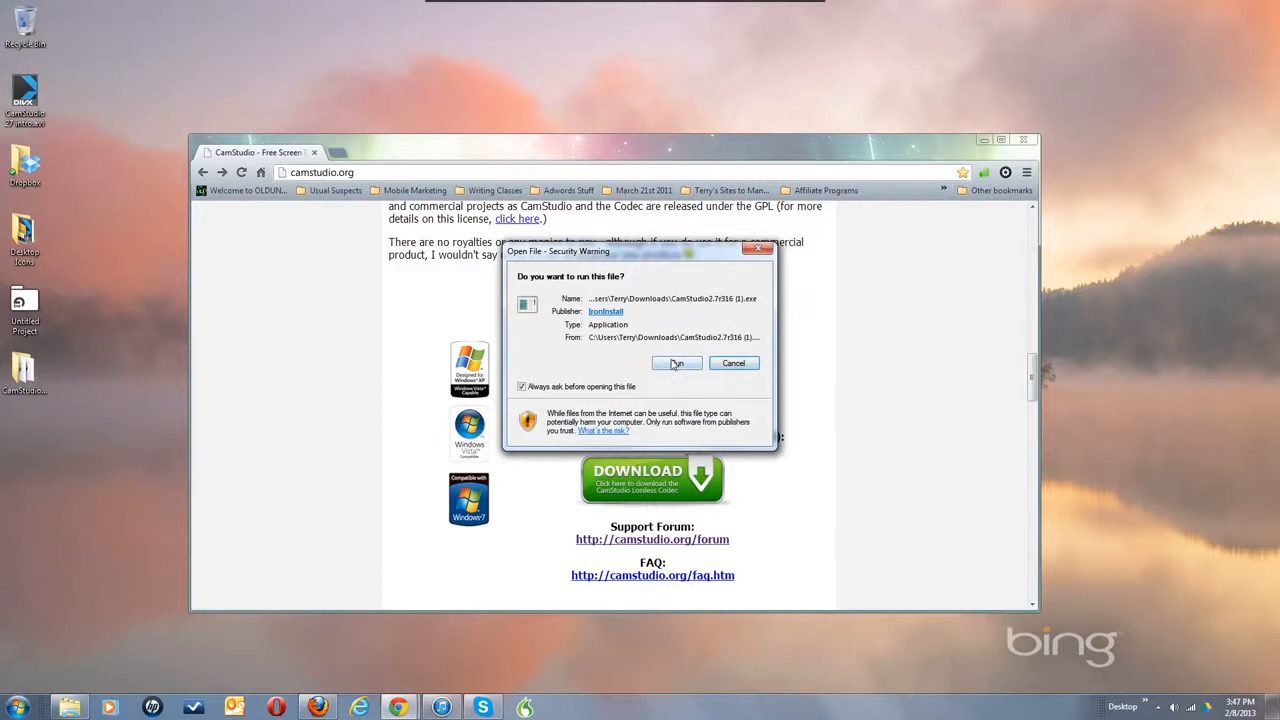
click(676, 363)
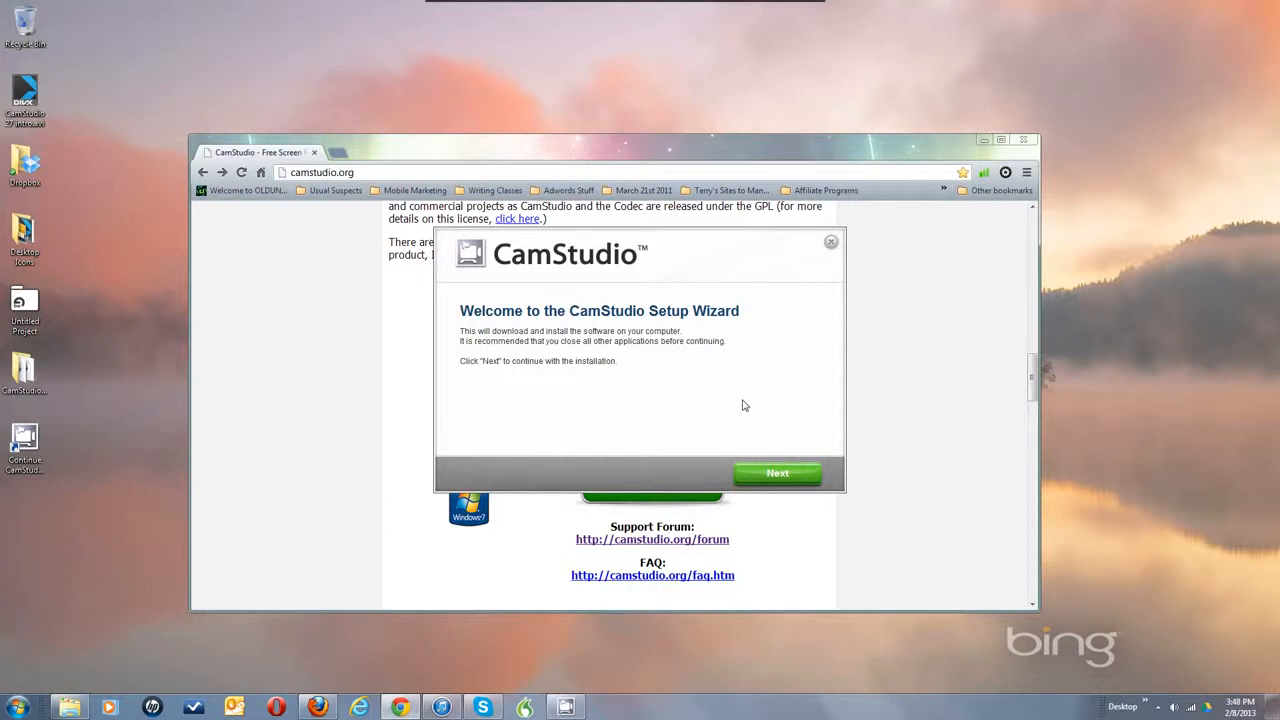
Advance through the CamStudio setup wizard's welcome and license pages and opt out of the DealPly coupon app
click(776, 475)
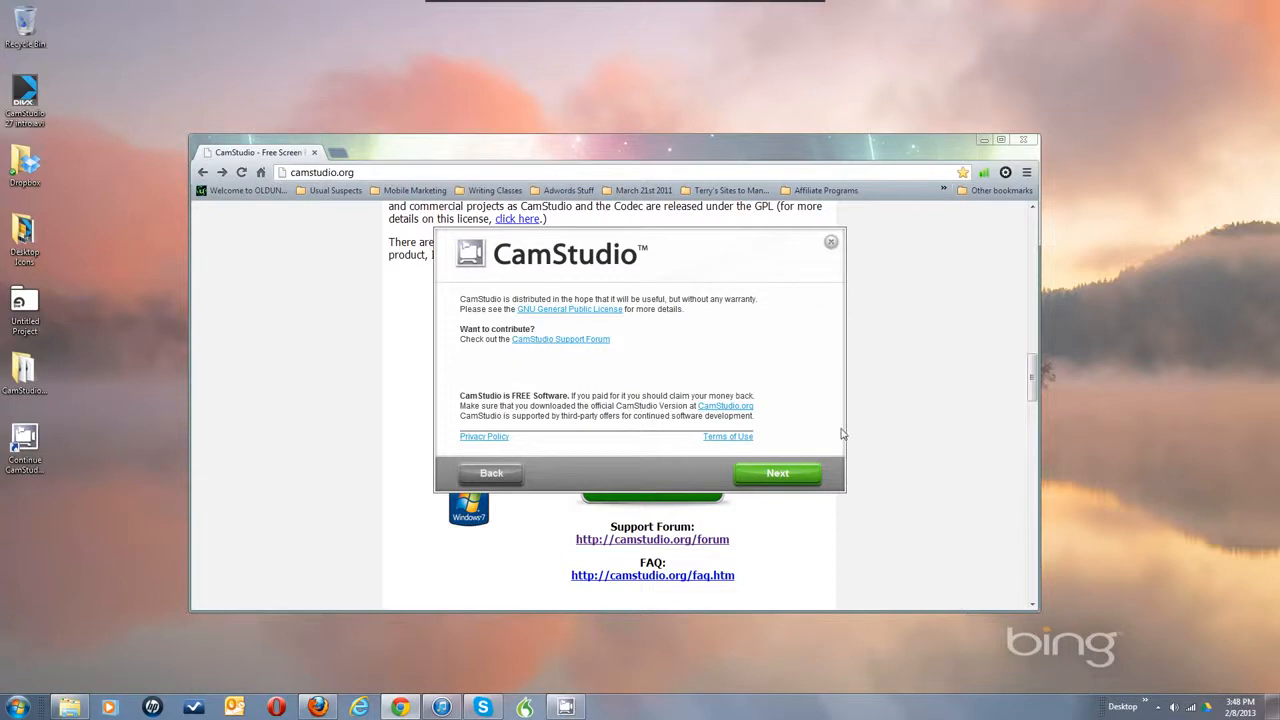
click(779, 474)
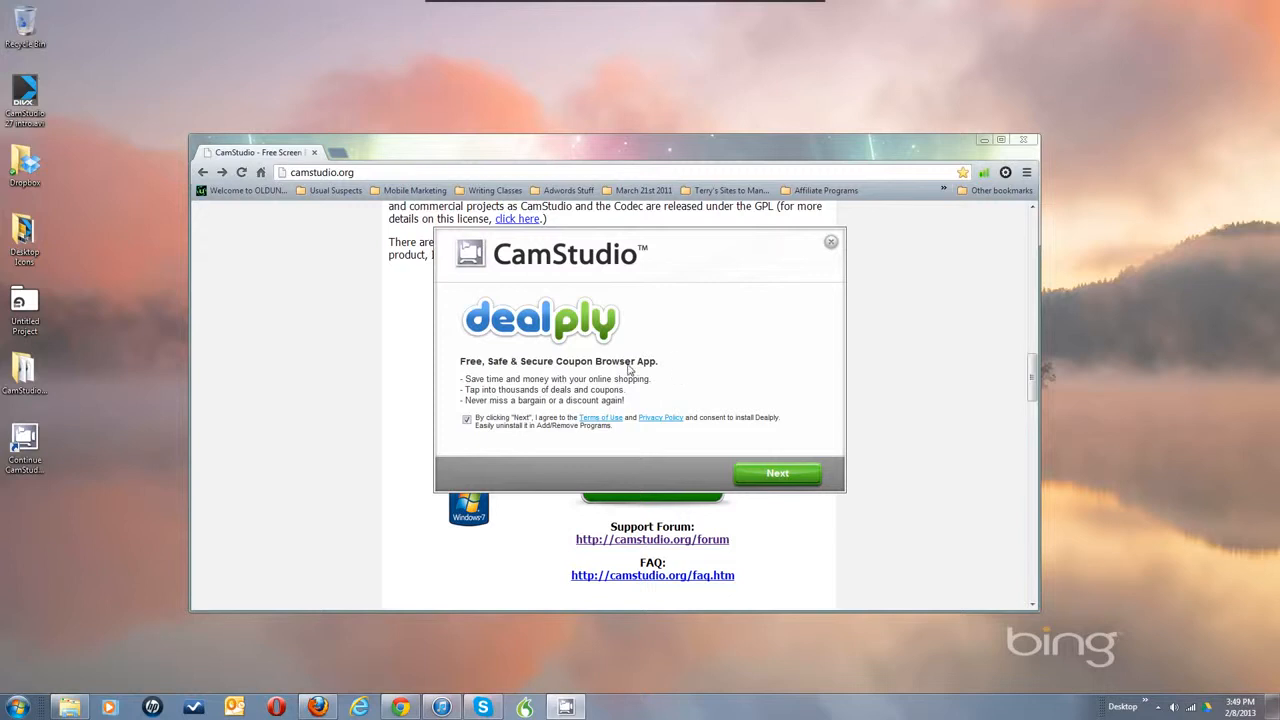
click(467, 421)
click(777, 476)
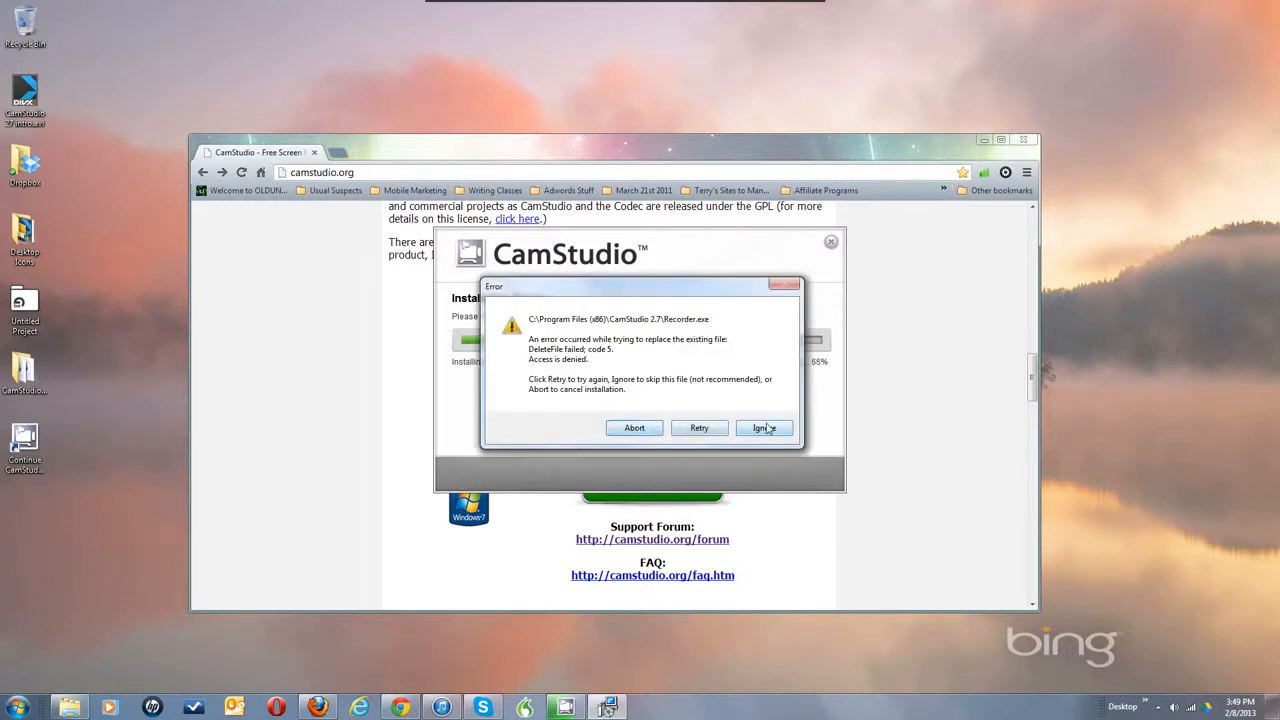
Skip the files that cannot be replaced and finish the CamStudio installation without launching the application on exit
click(764, 428)
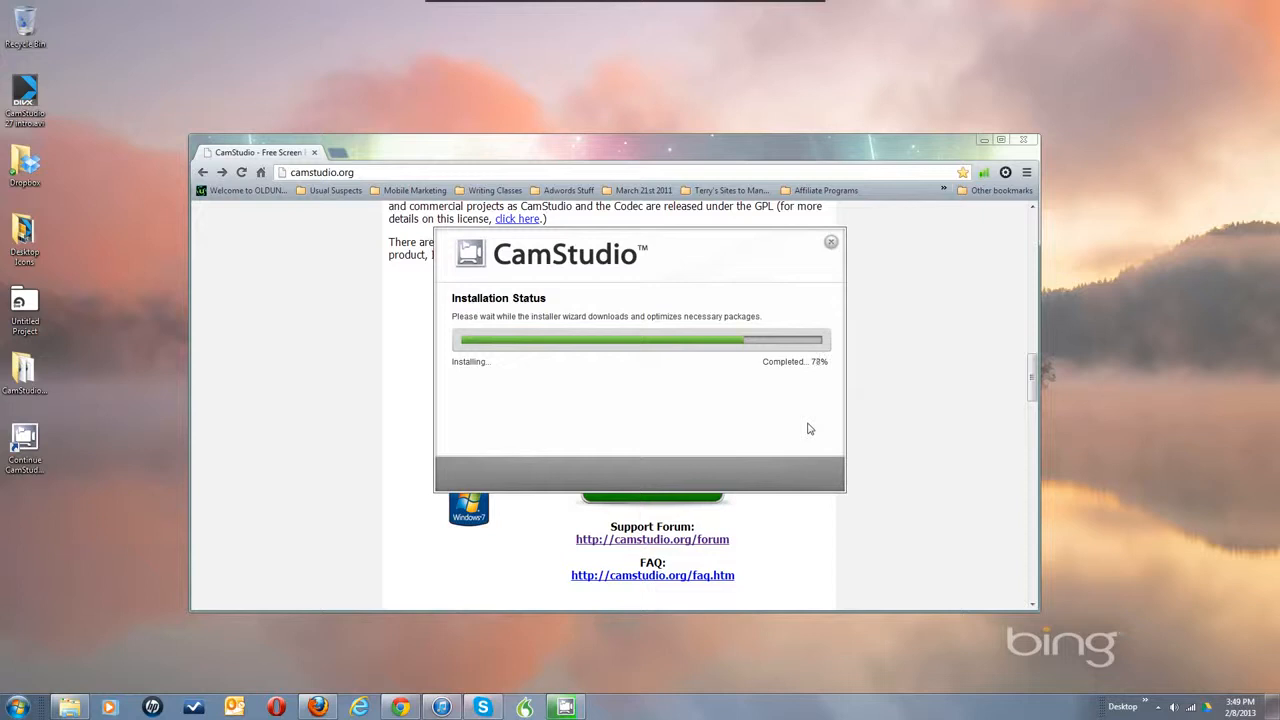
click(761, 433)
click(753, 431)
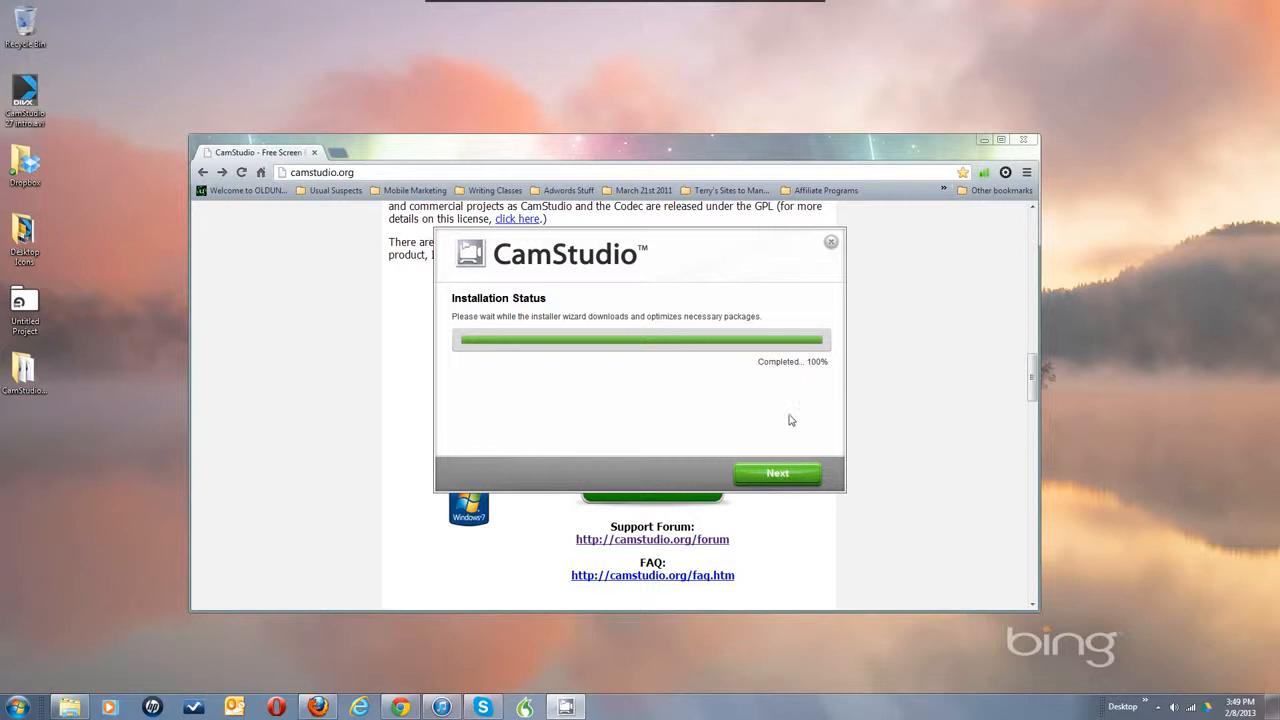
click(777, 472)
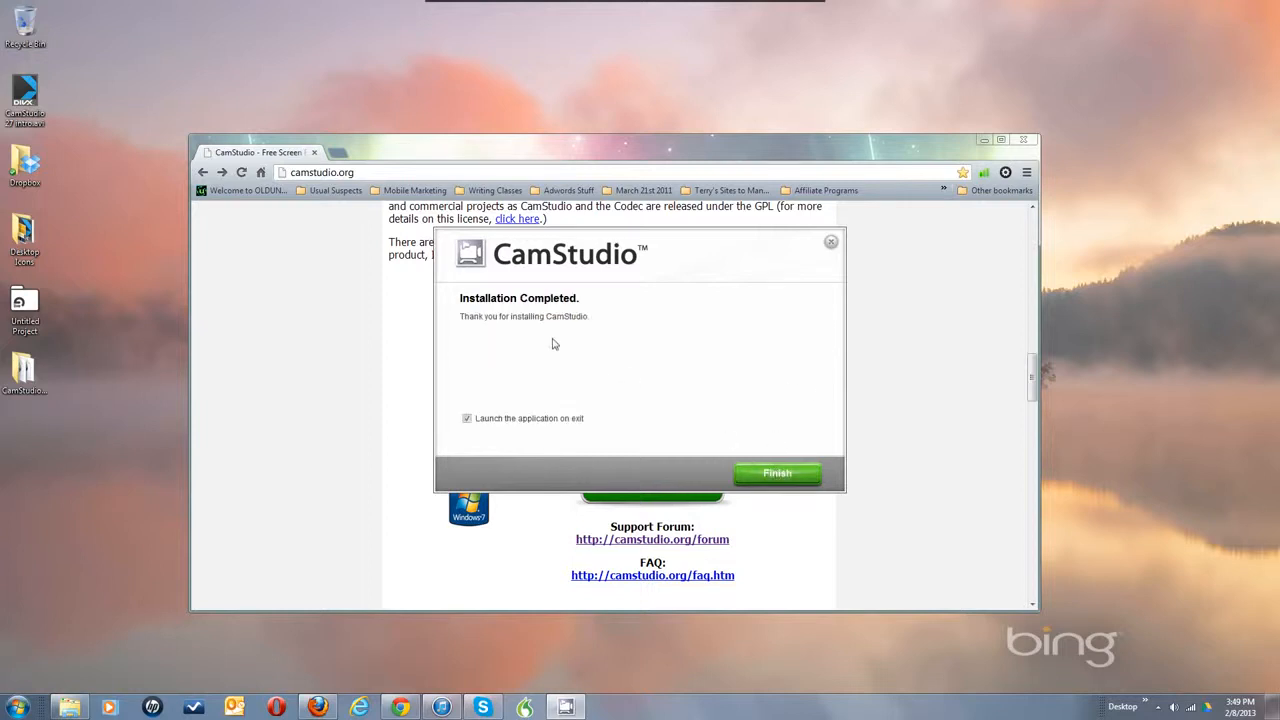
click(467, 420)
click(777, 474)
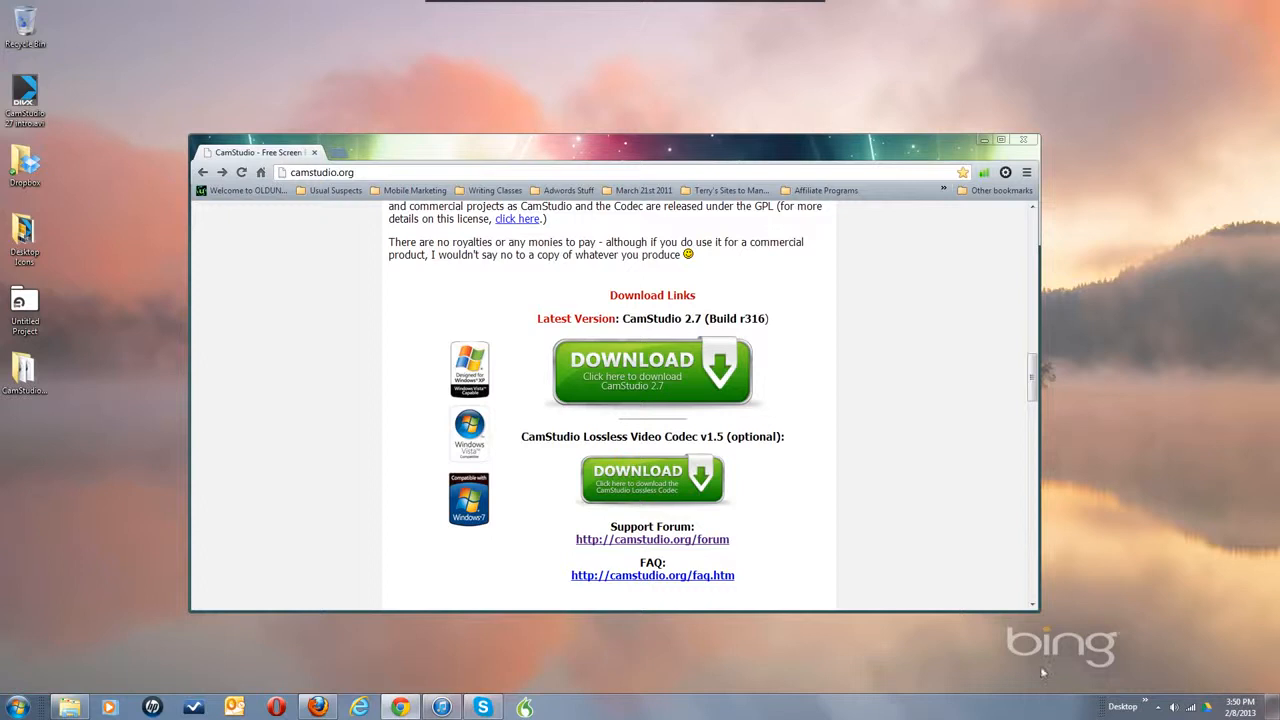
Bring up the CamStudio recorder from the hidden notification icons and check its version information
click(1158, 707)
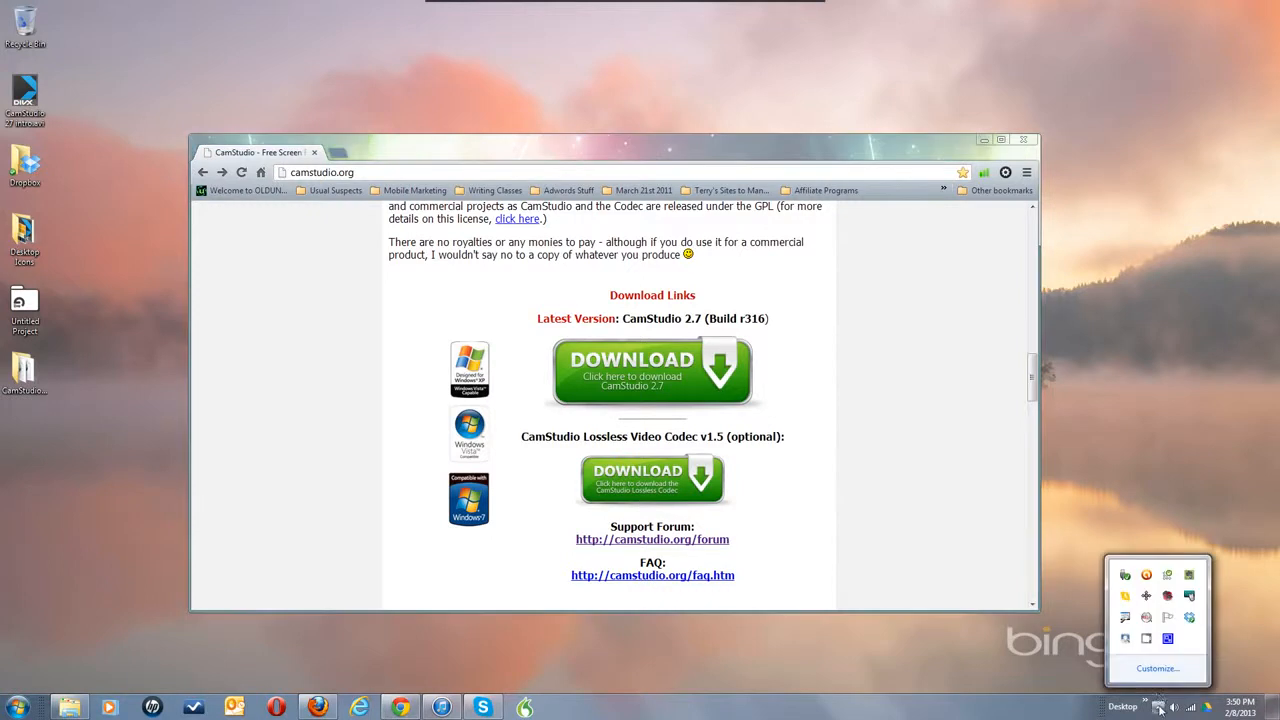
click(1146, 640)
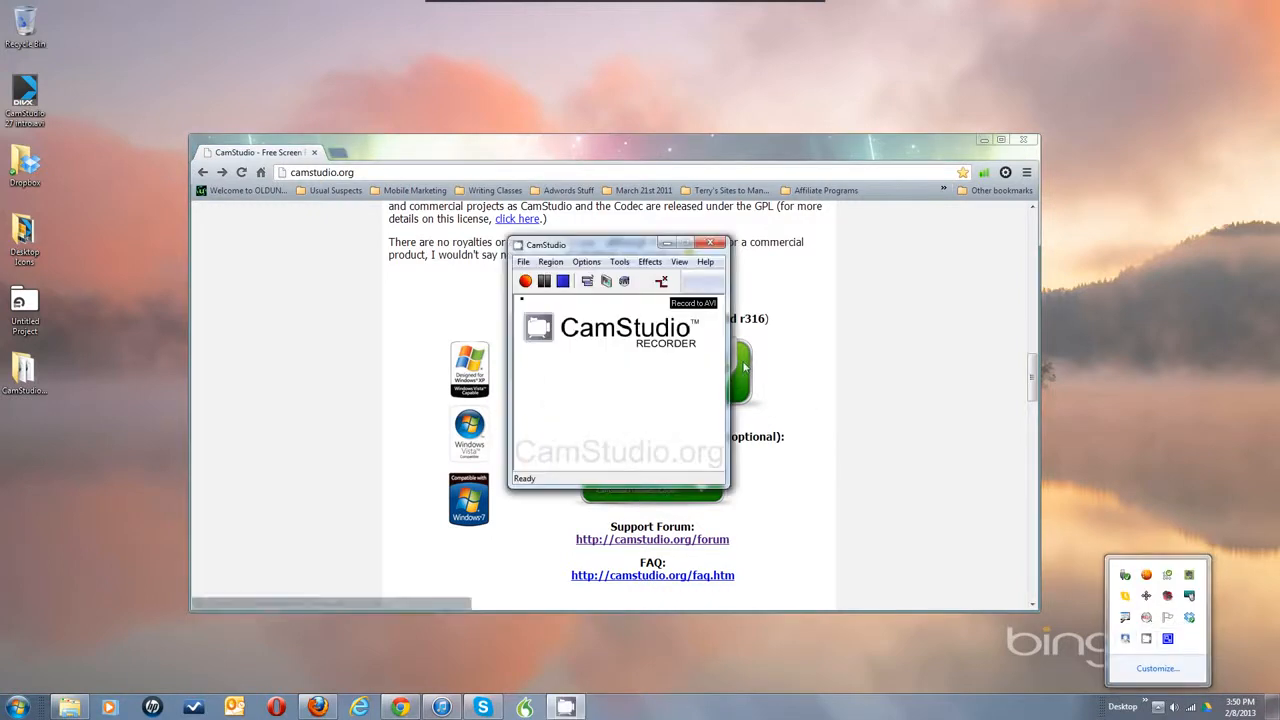
click(705, 261)
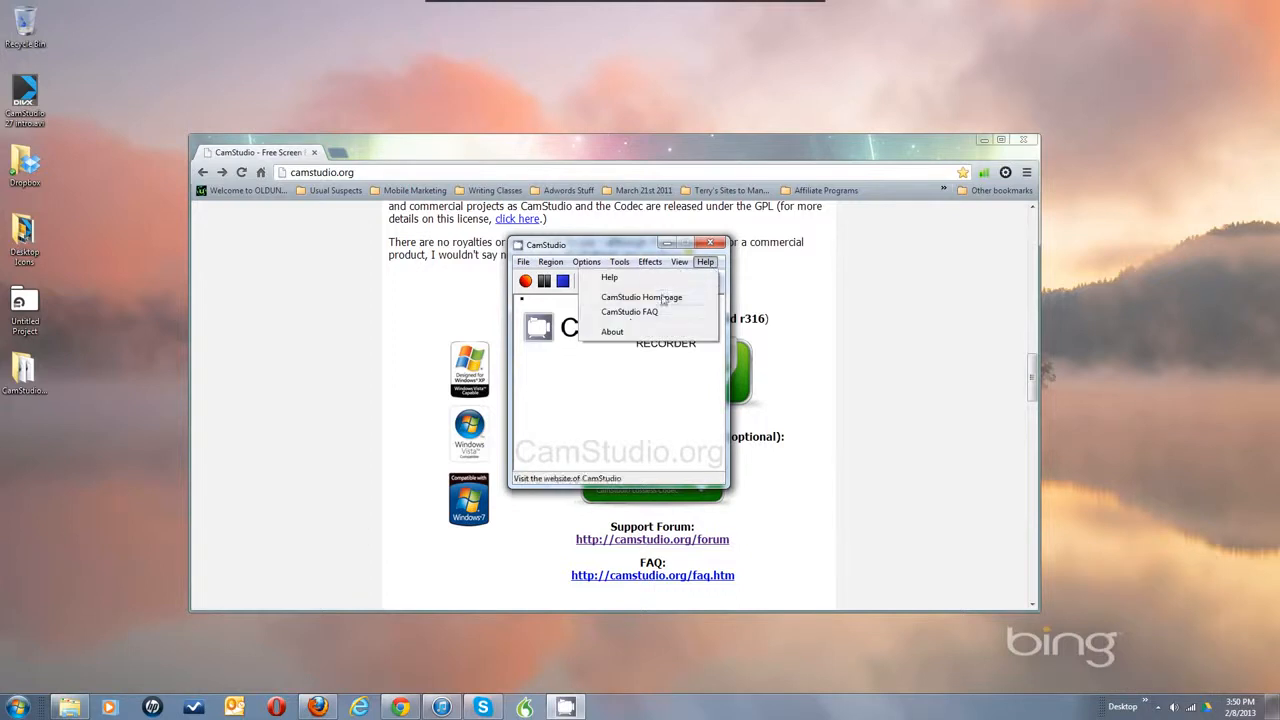
click(625, 332)
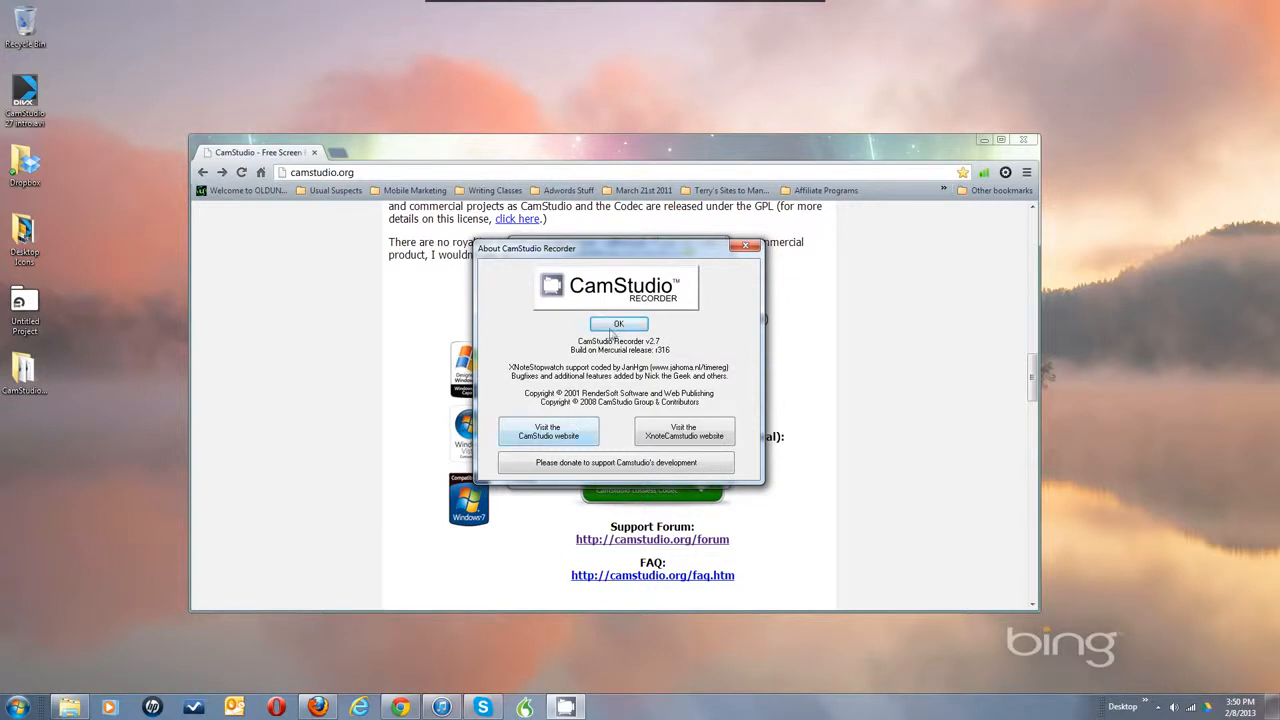
click(621, 328)
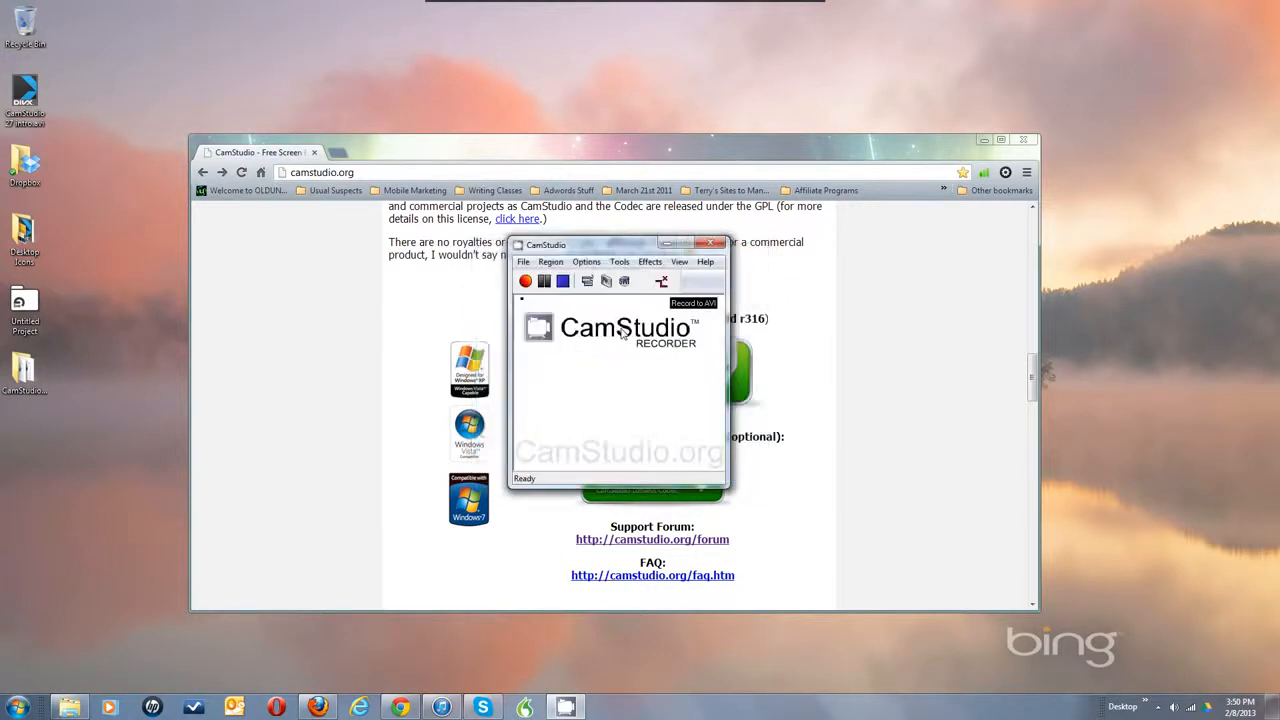
View the CamStudio FAQ page from the recorder and minimize the browser that shows it
click(706, 263)
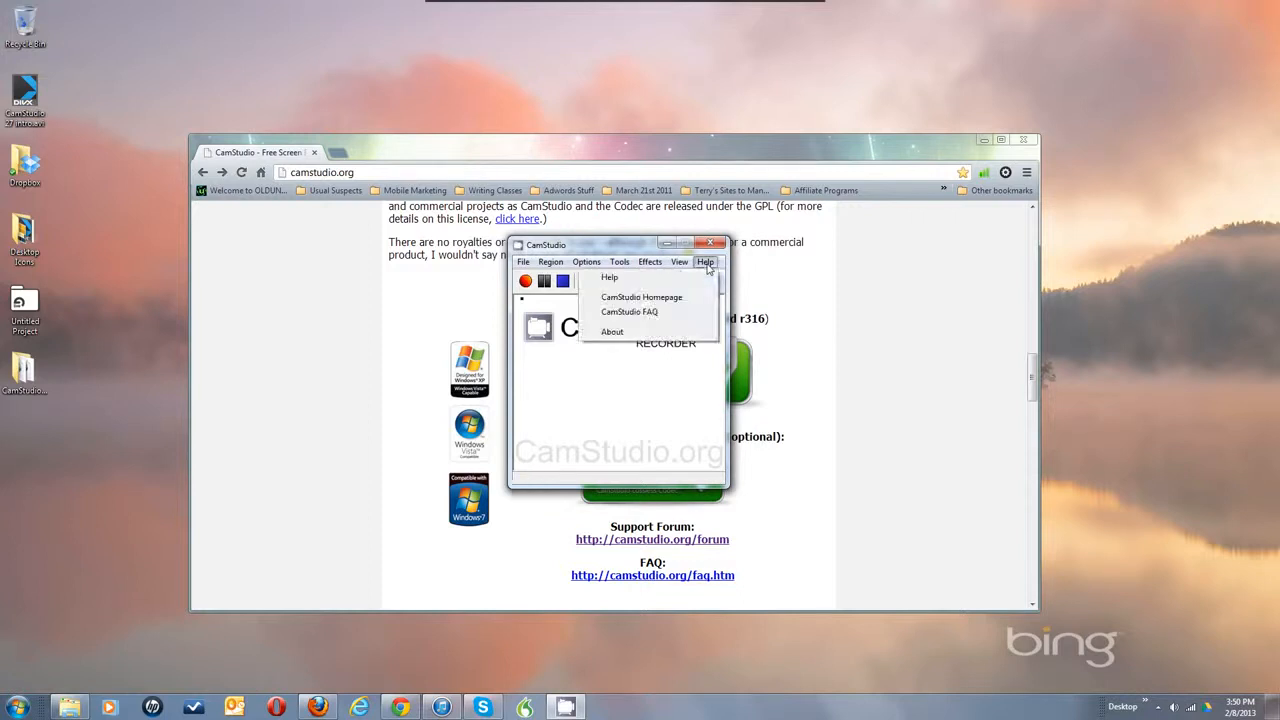
click(630, 312)
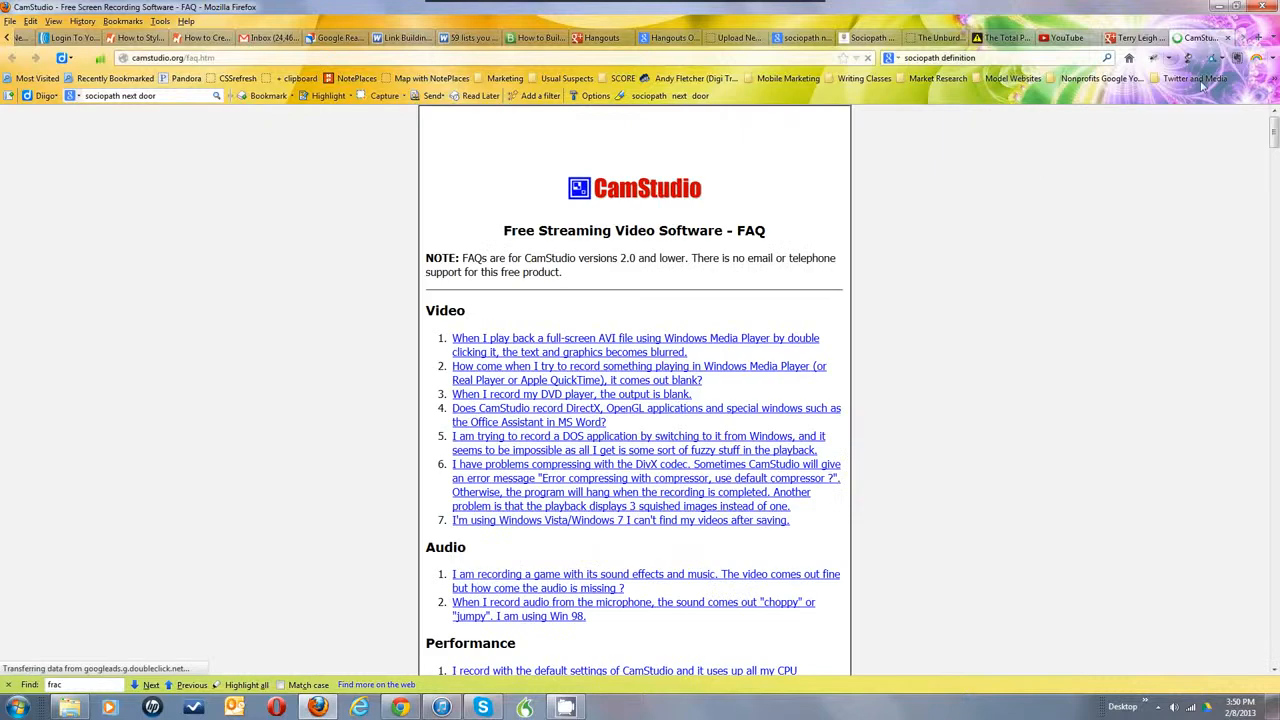
click(1220, 7)
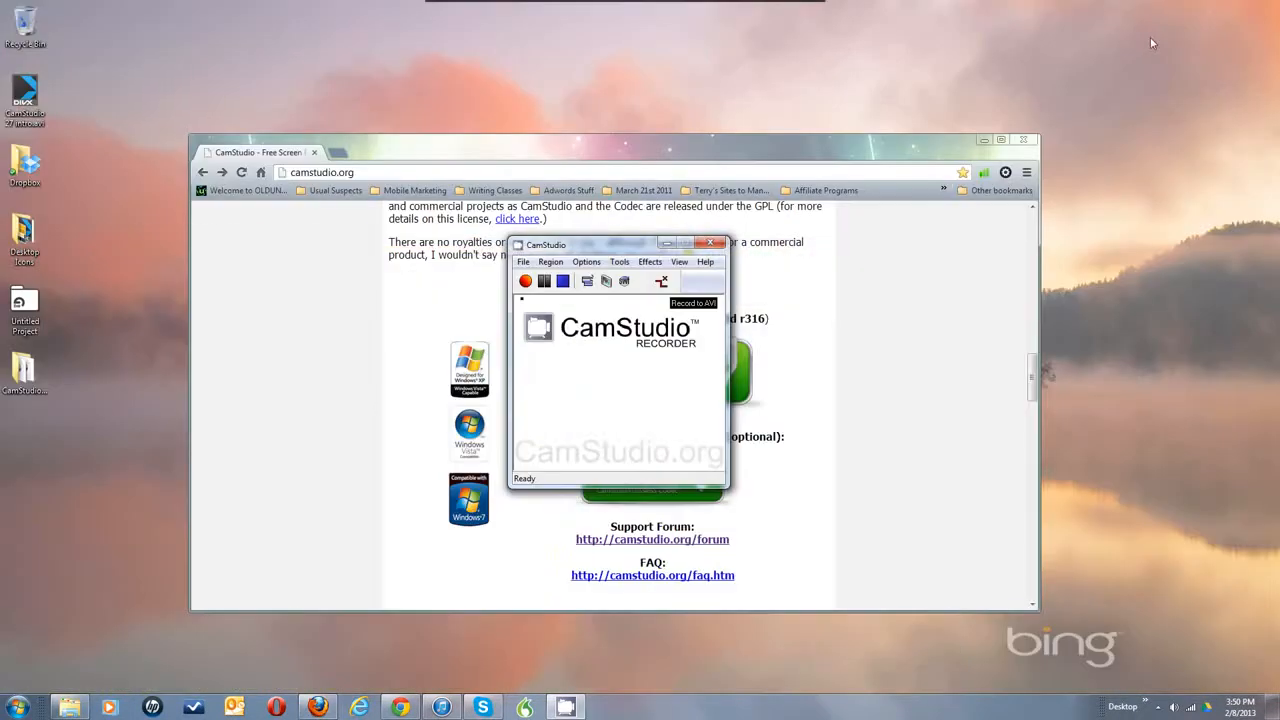
Try to open the CamStudio recorder's built-in help
click(705, 263)
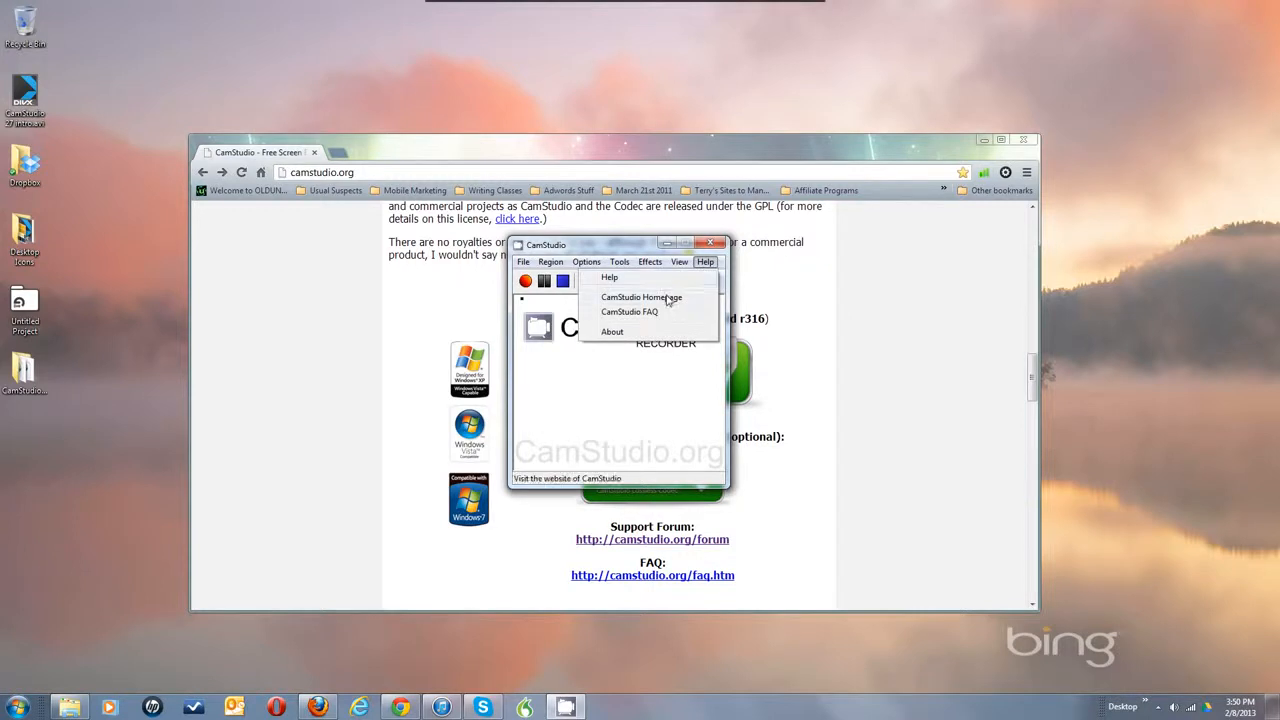
click(628, 380)
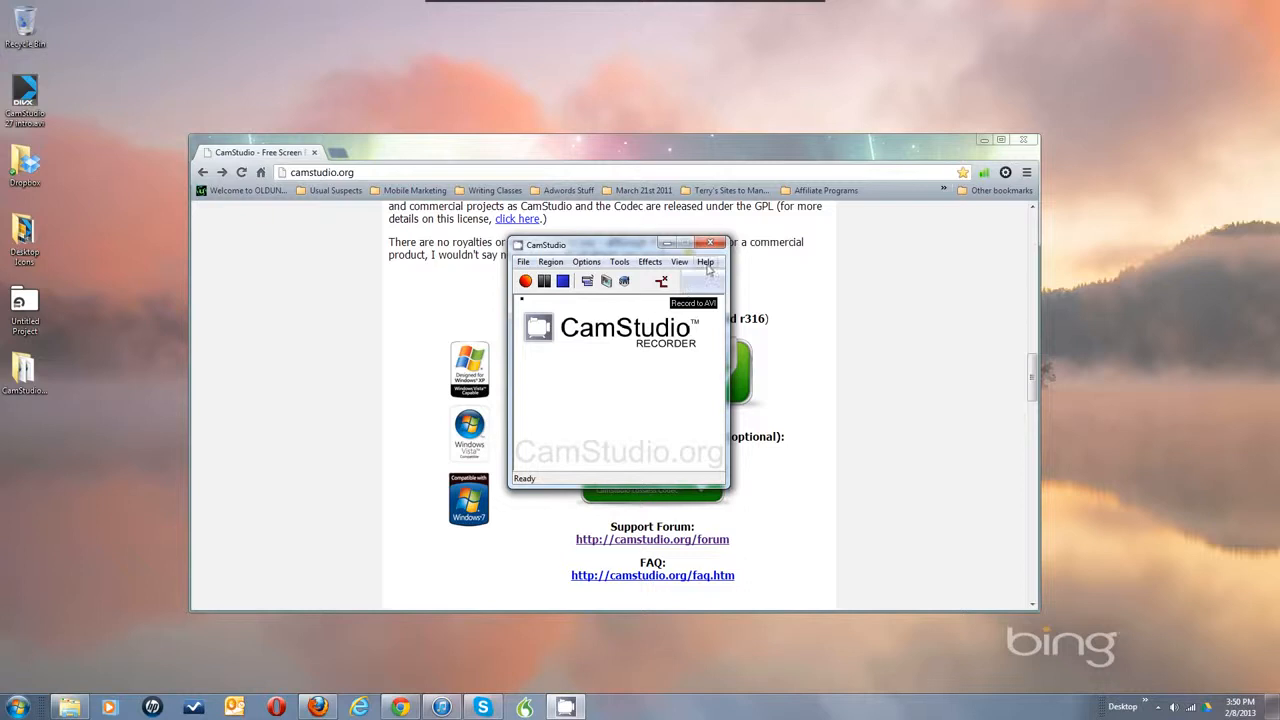
click(706, 263)
click(660, 284)
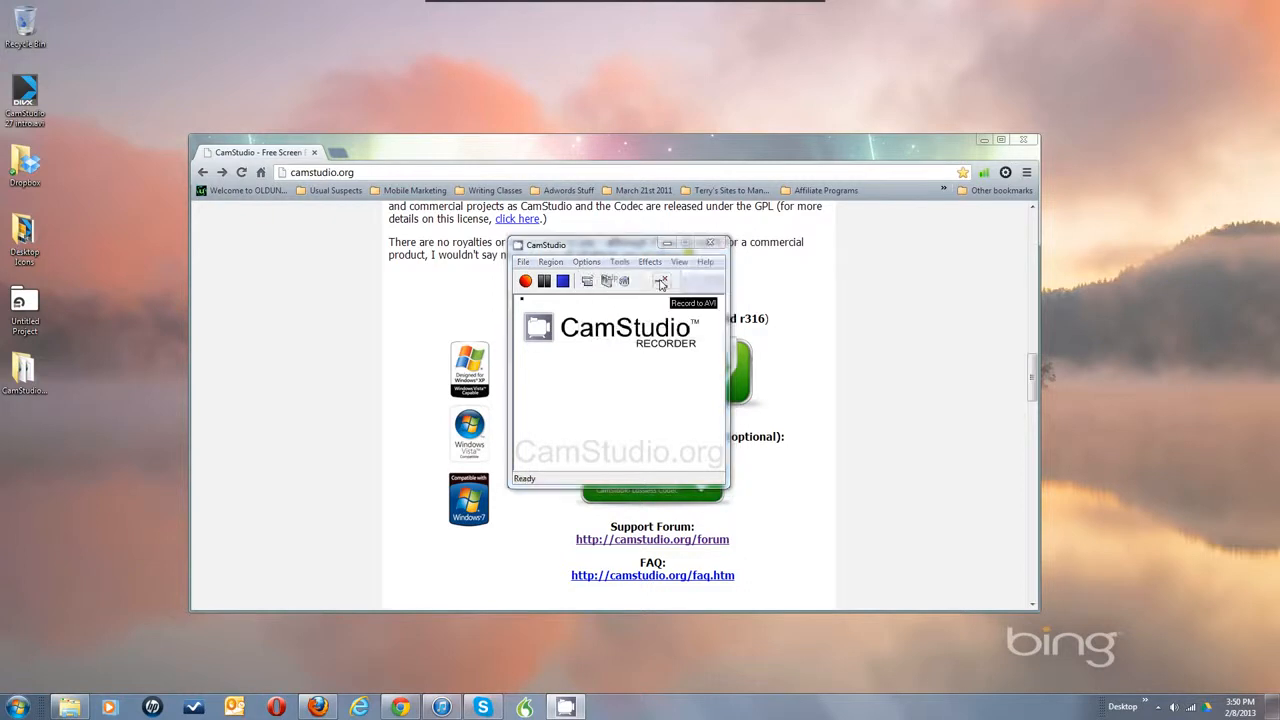
click(641, 387)
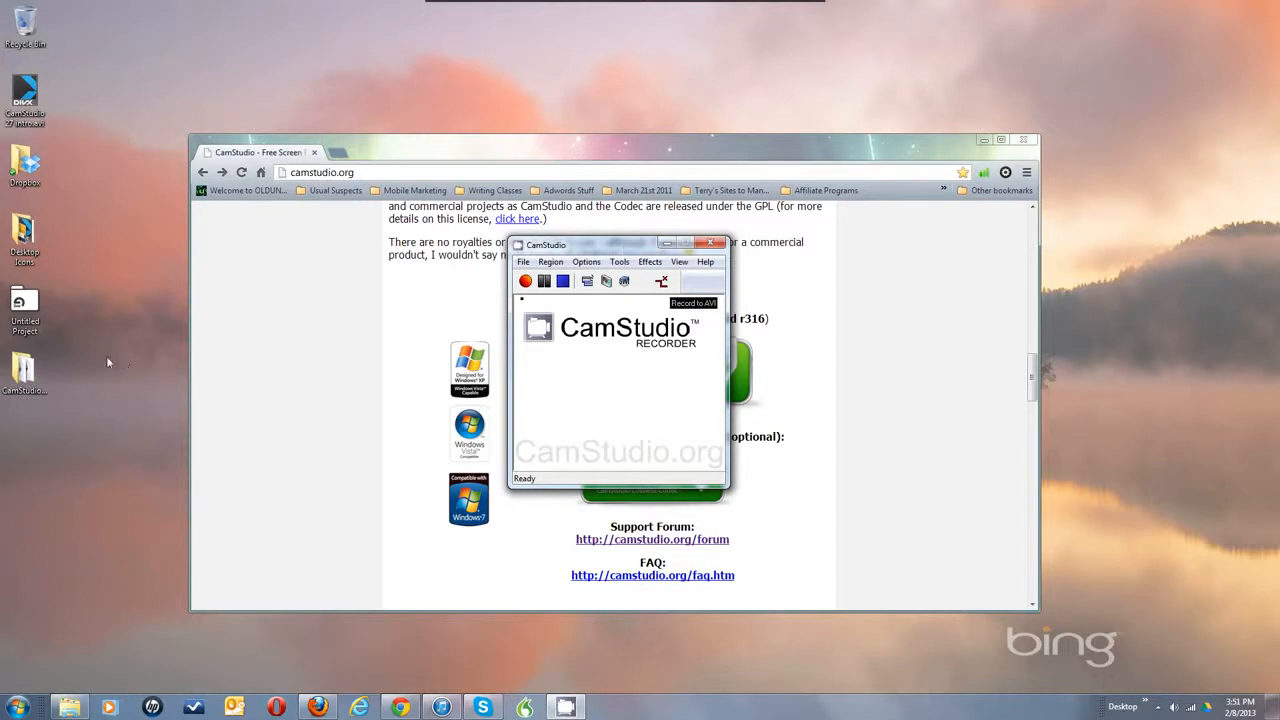
Show the desktop's CamStudio20HelpFiles folder in the browser, and return to the CamStudio recorder to view its recording region options
drag(15, 372, 410, 354)
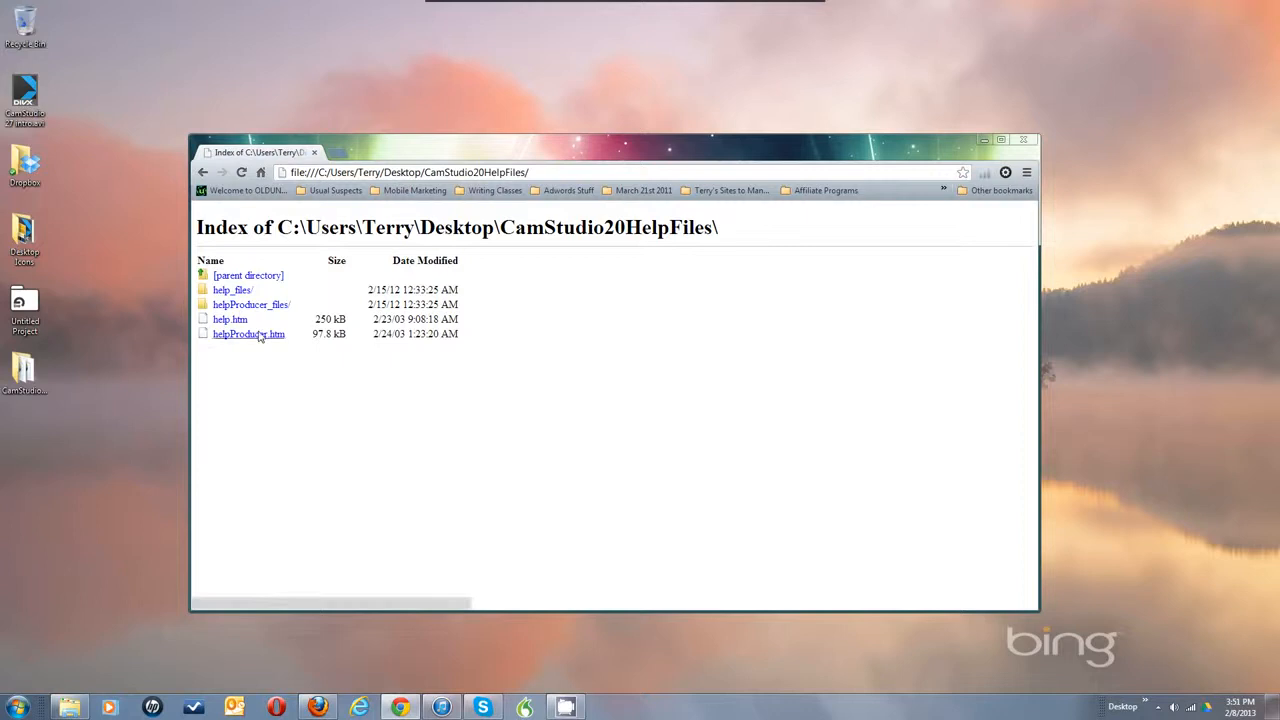
click(203, 173)
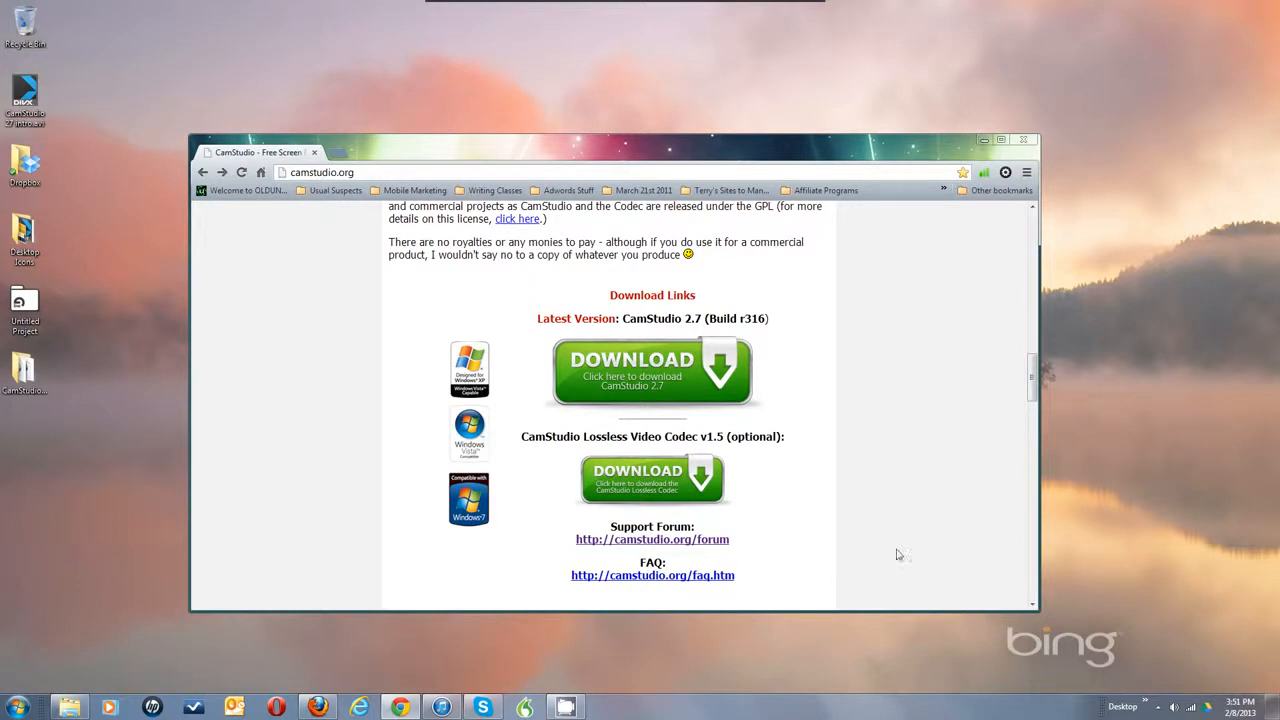
click(565, 707)
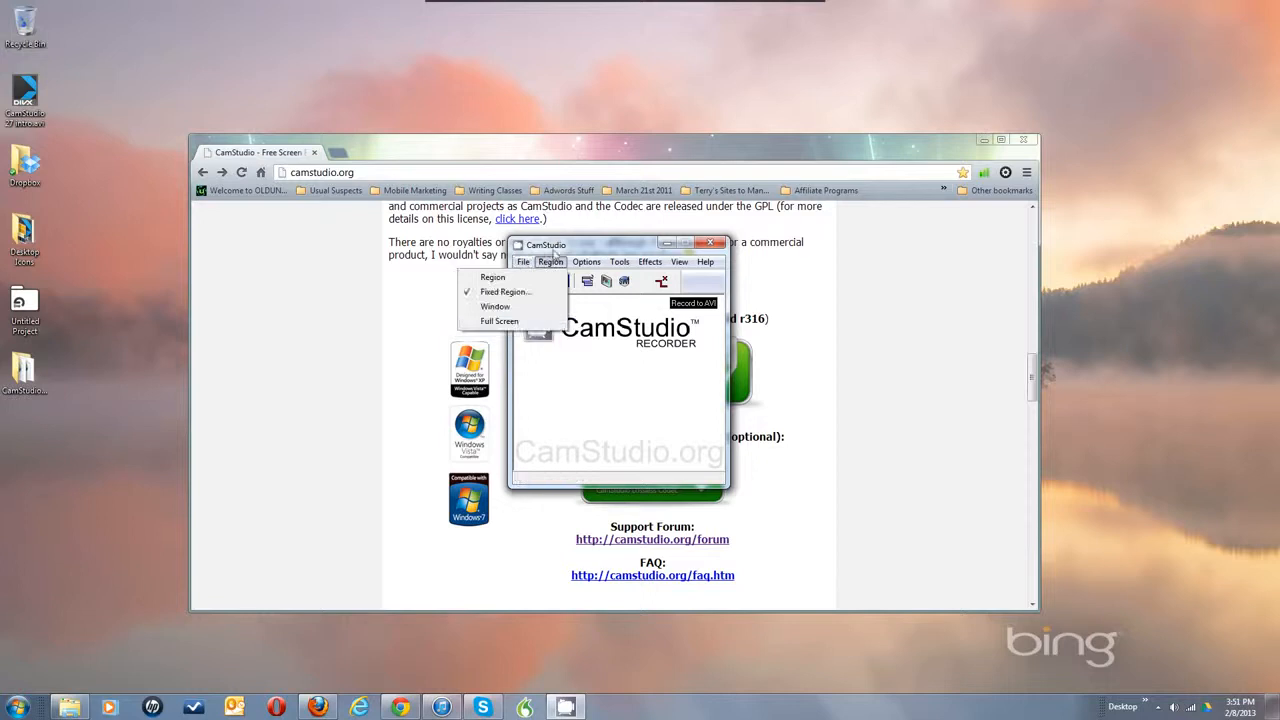
click(553, 256)
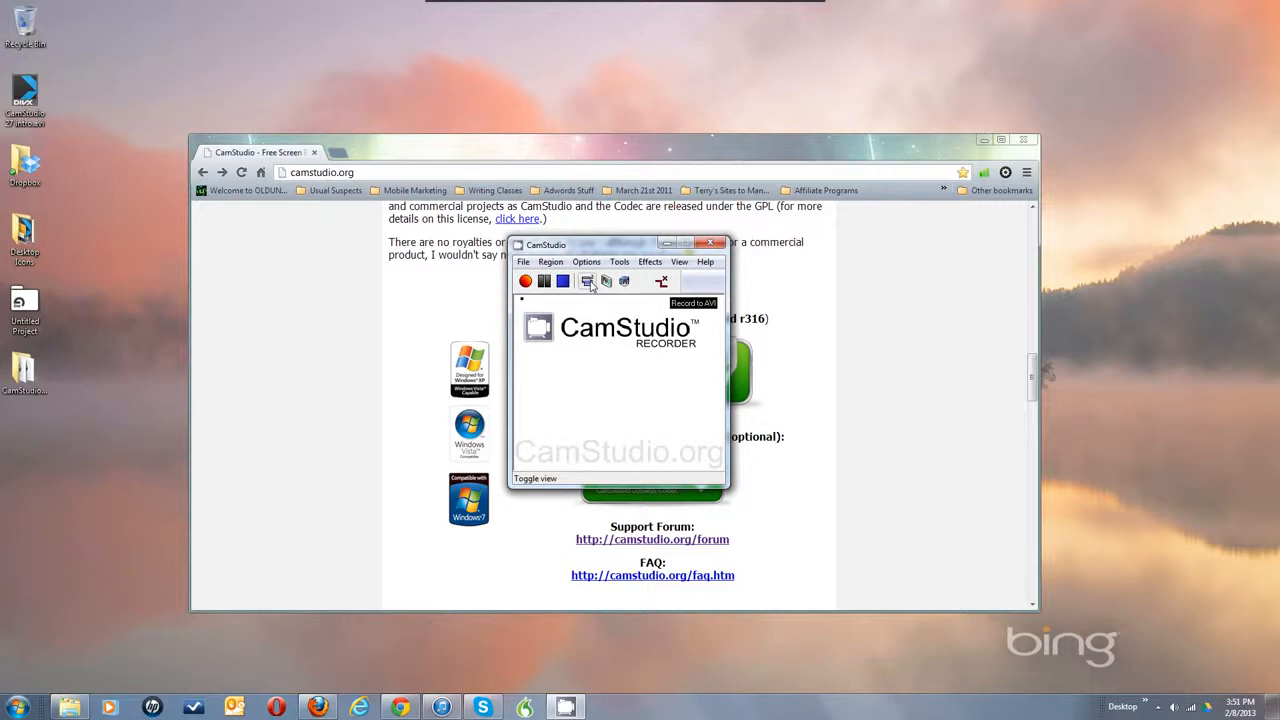
Cycle the recorder through its compact views back to the full view, and switch the output to SWF and back to AVI
click(588, 282)
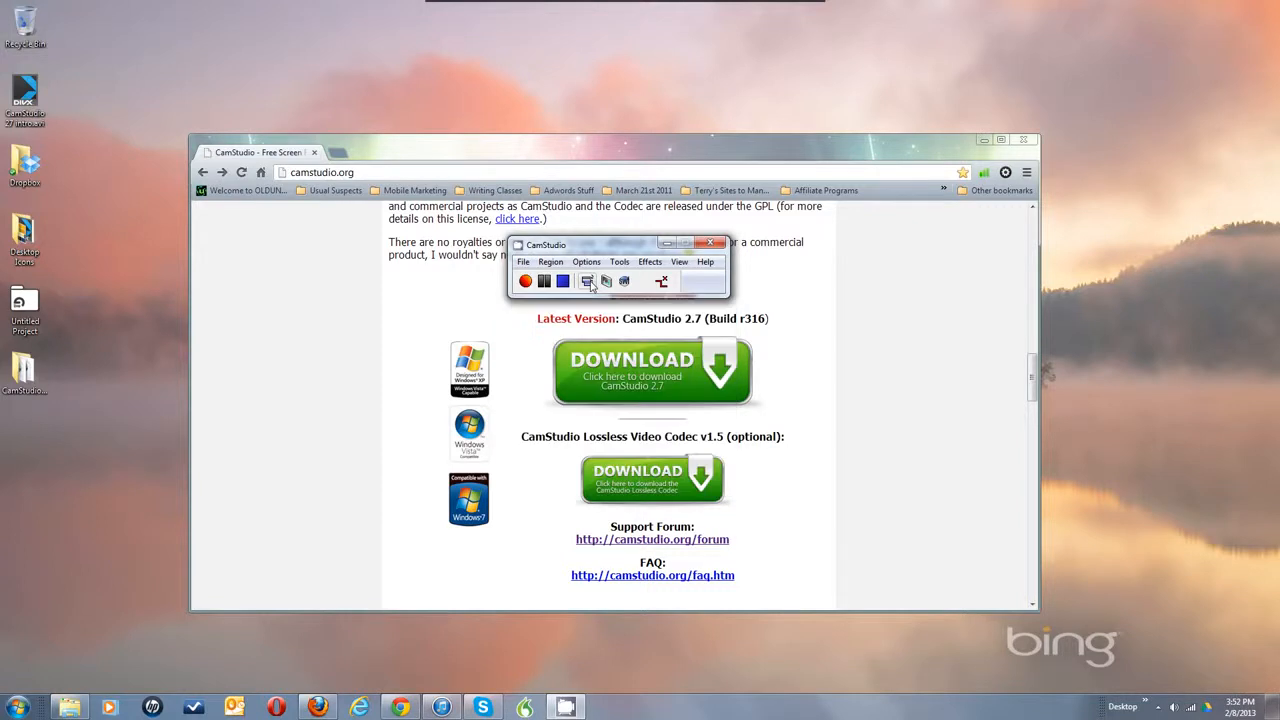
click(589, 282)
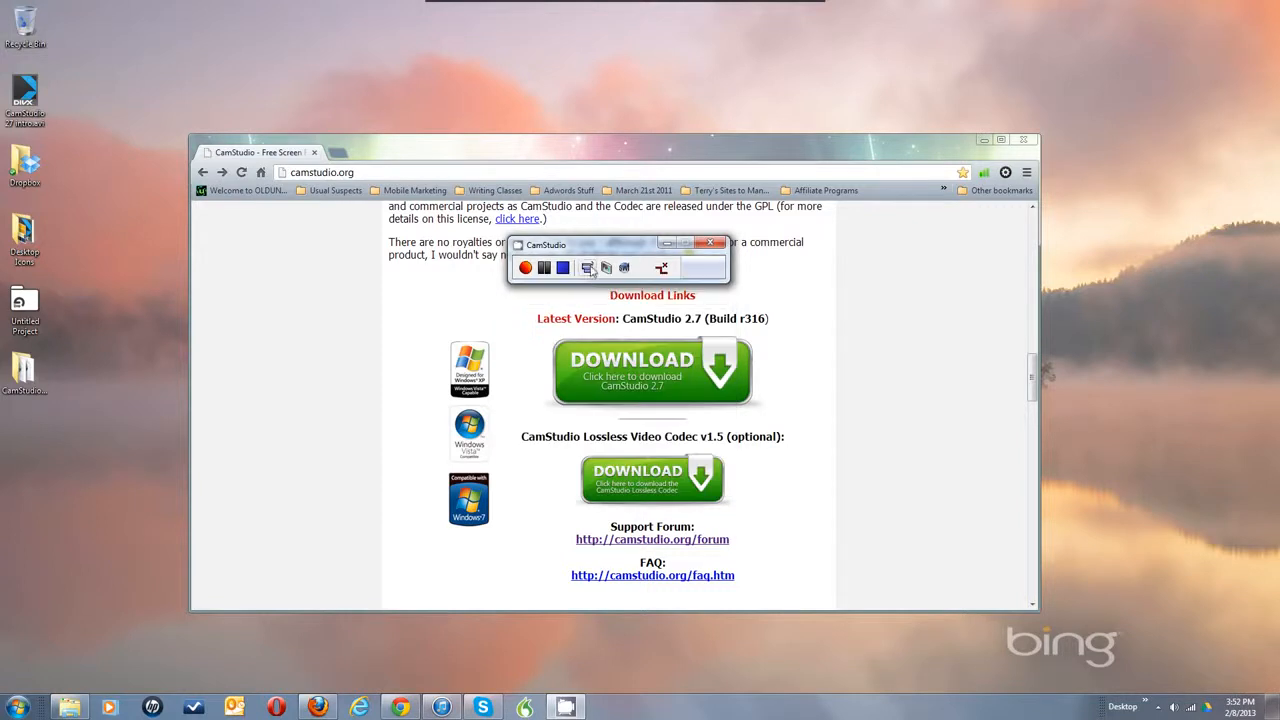
click(589, 269)
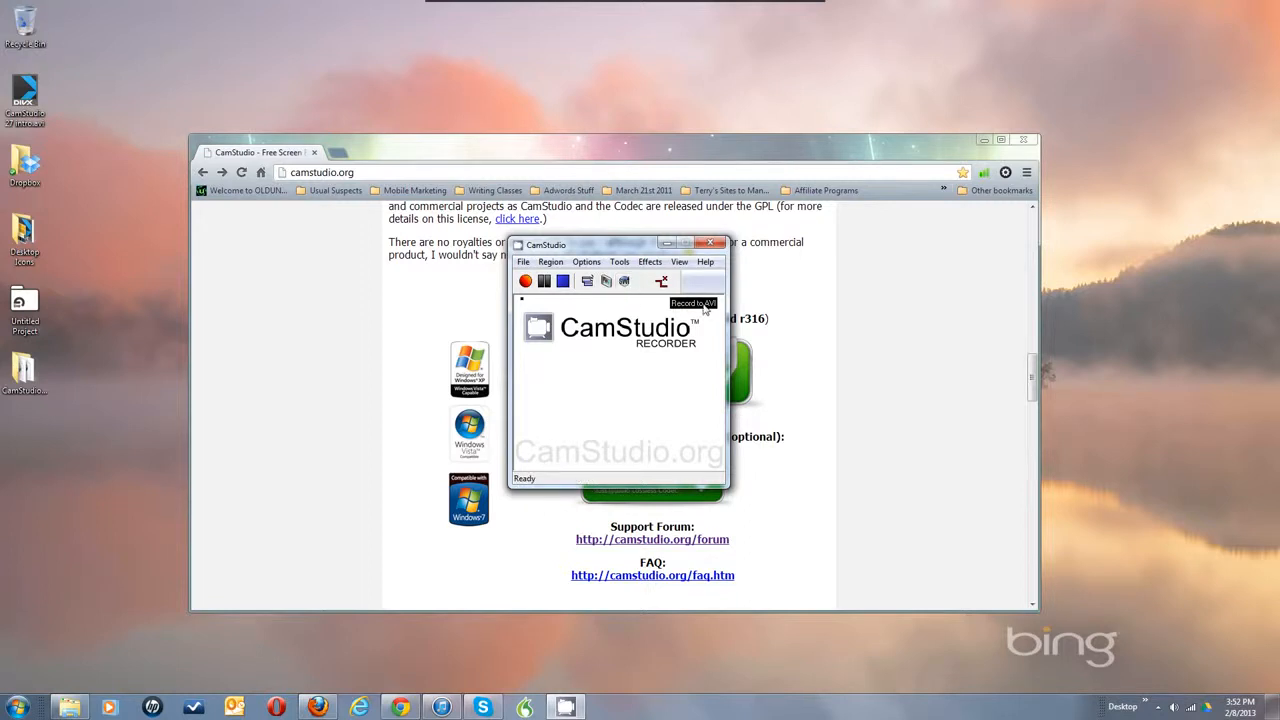
click(627, 284)
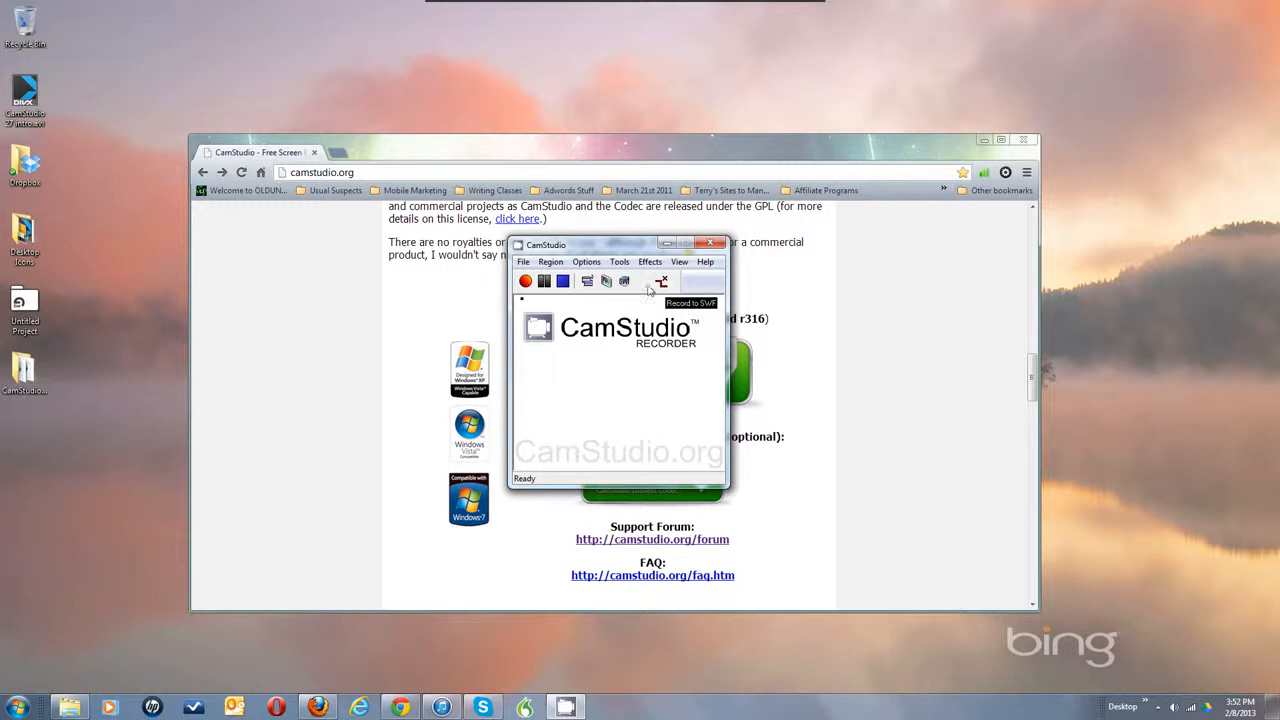
click(625, 285)
Turn on displaying conversion options before generating SWF, and turn off deleting the intermediate AVI file, in the Record to Flash options
click(586, 262)
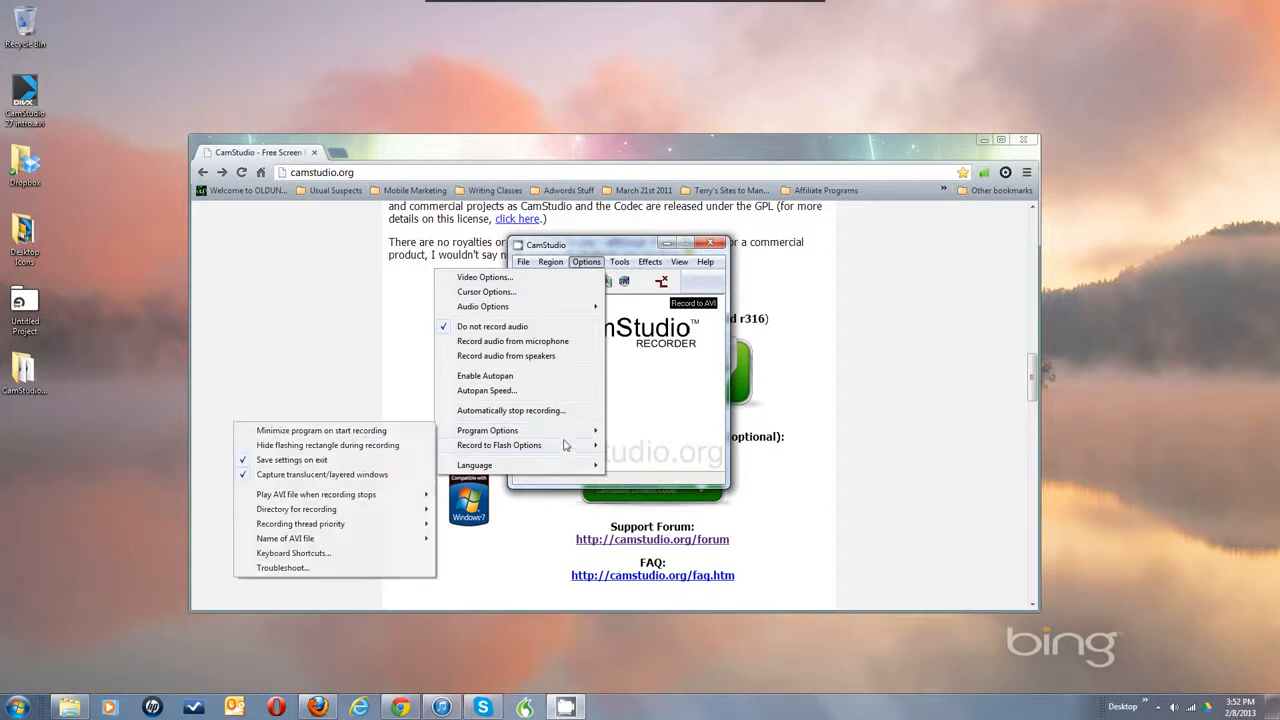
mouse_move(565, 448)
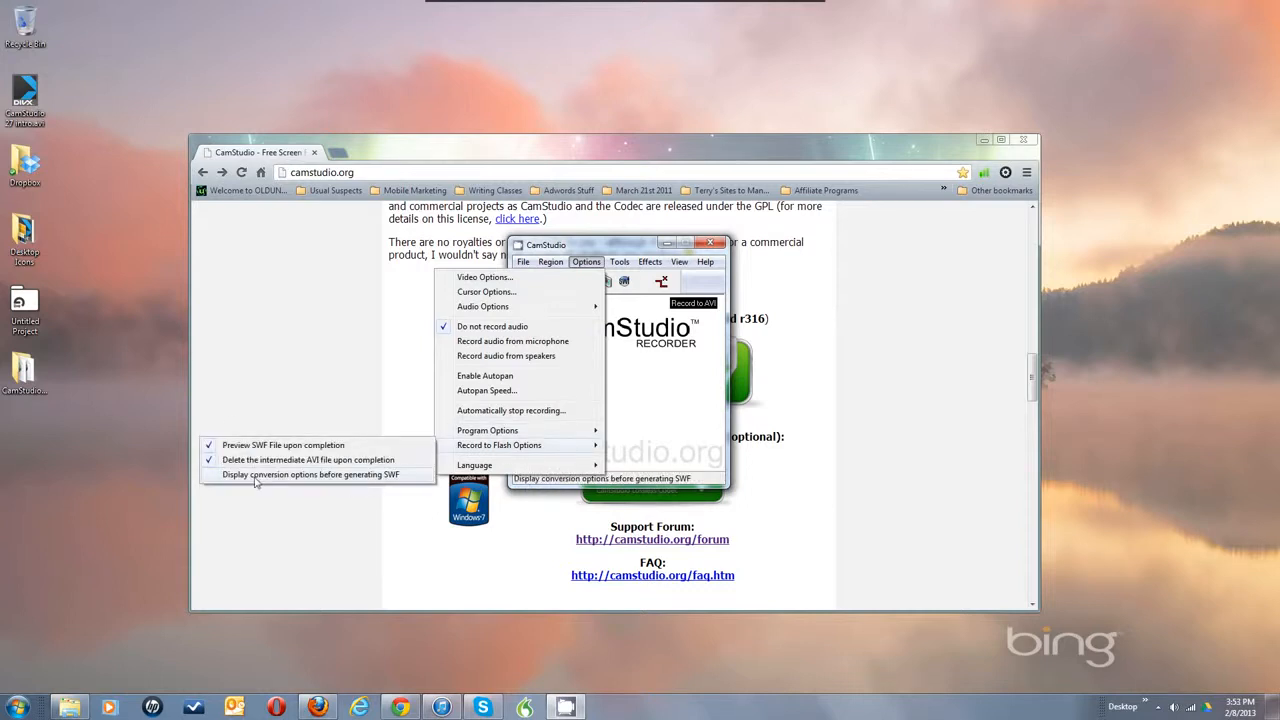
click(342, 475)
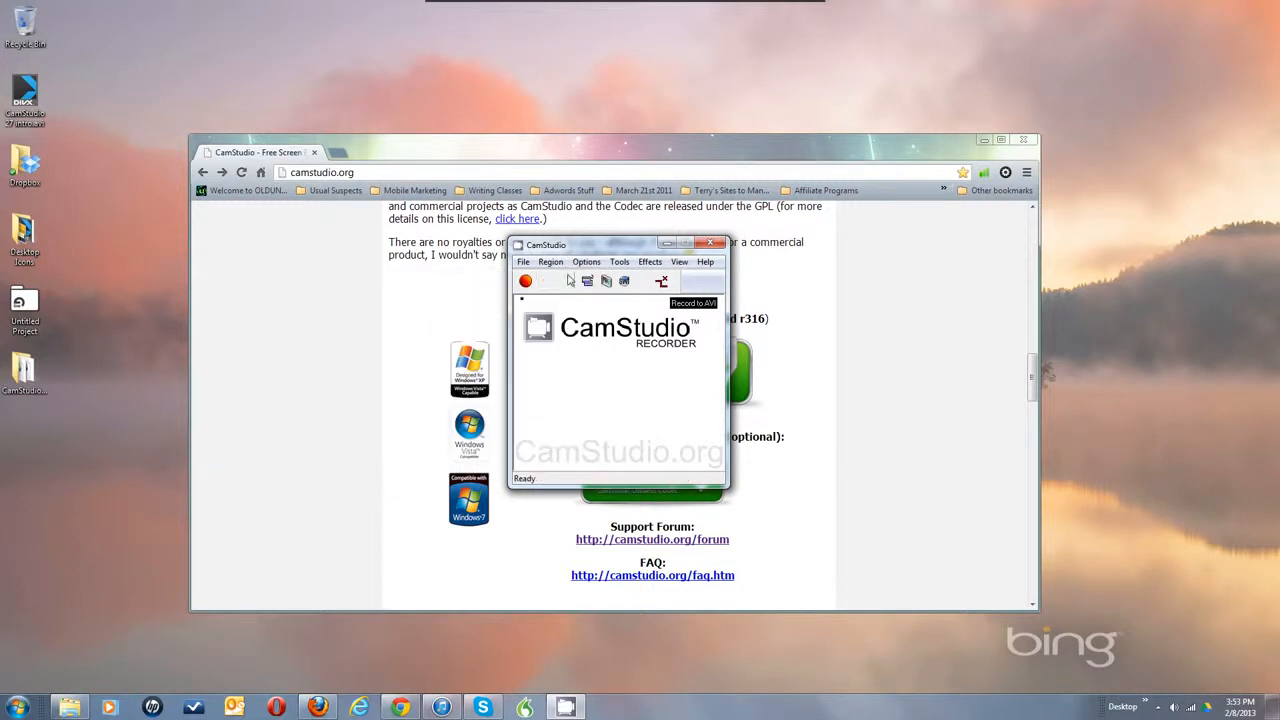
click(590, 265)
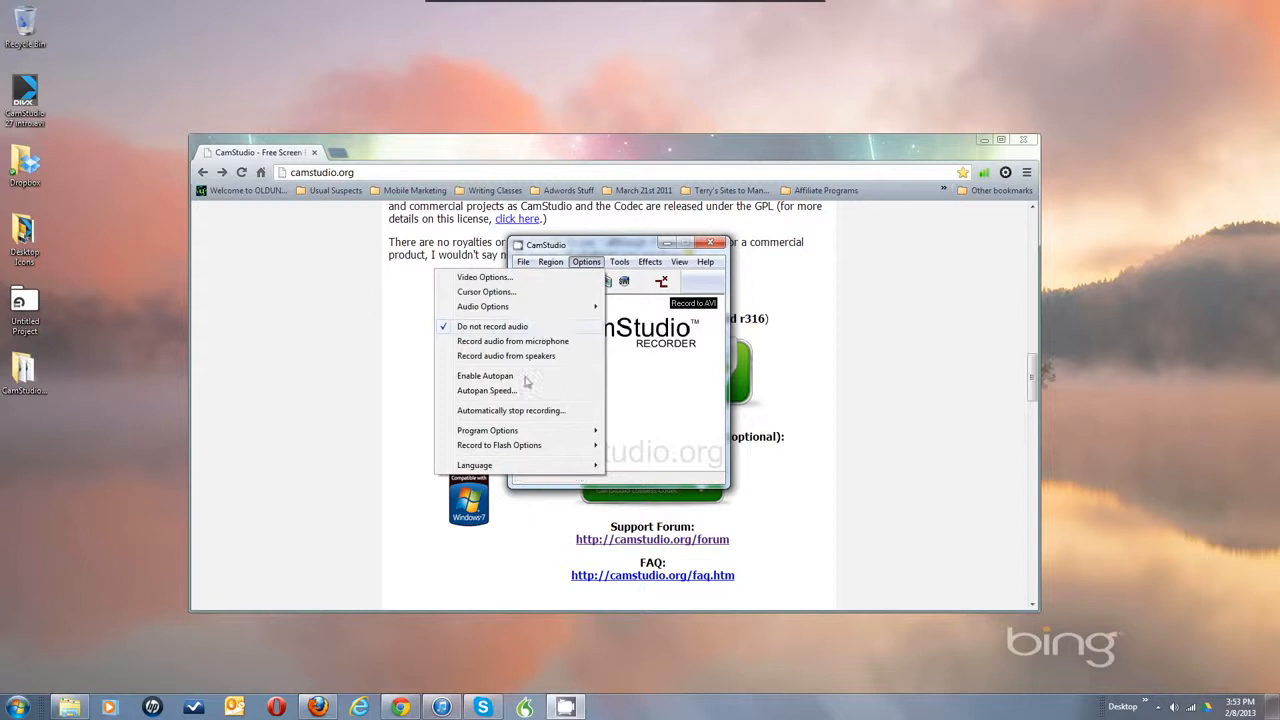
mouse_move(520, 445)
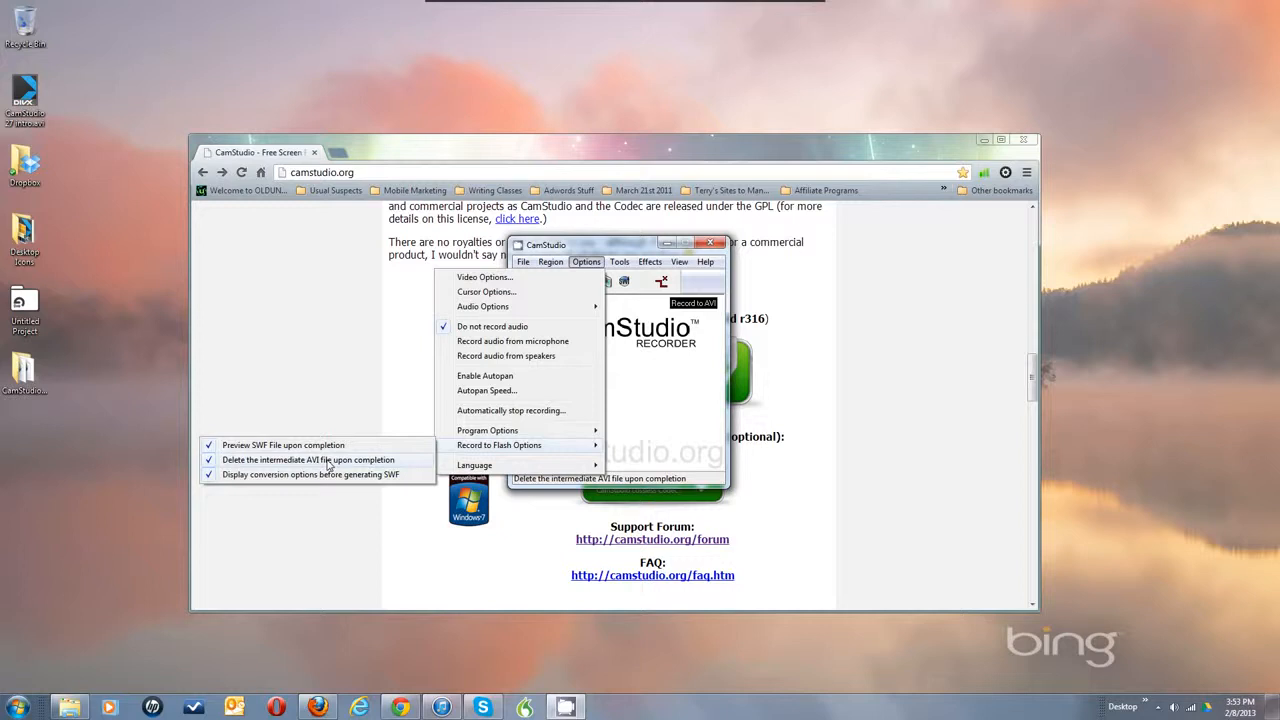
click(327, 463)
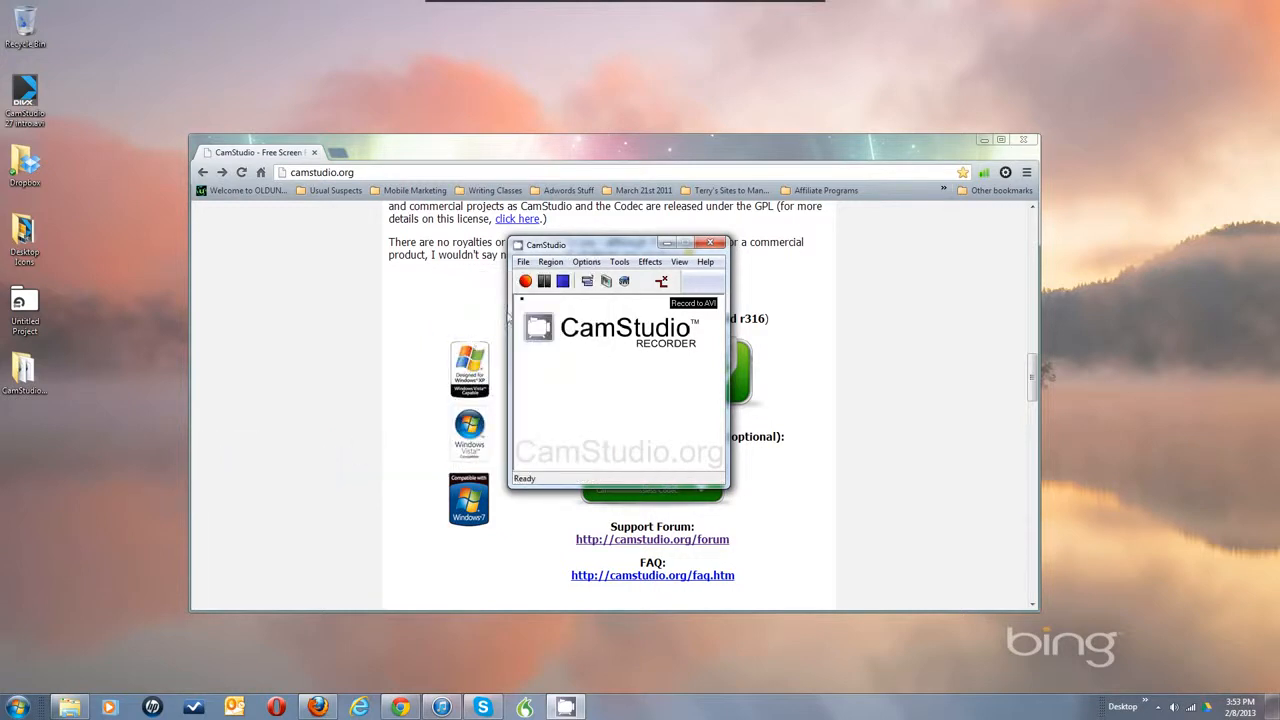
Review the recorder's Record to Flash Options and Program Options
click(584, 262)
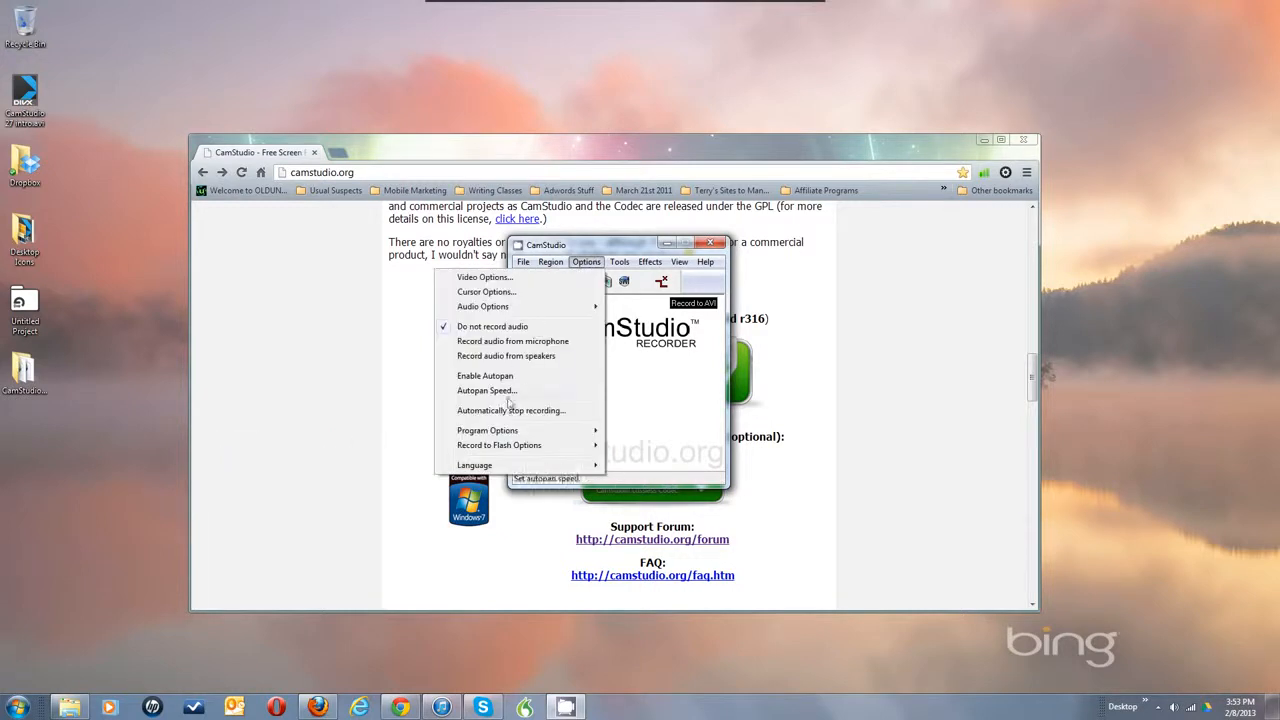
click(493, 450)
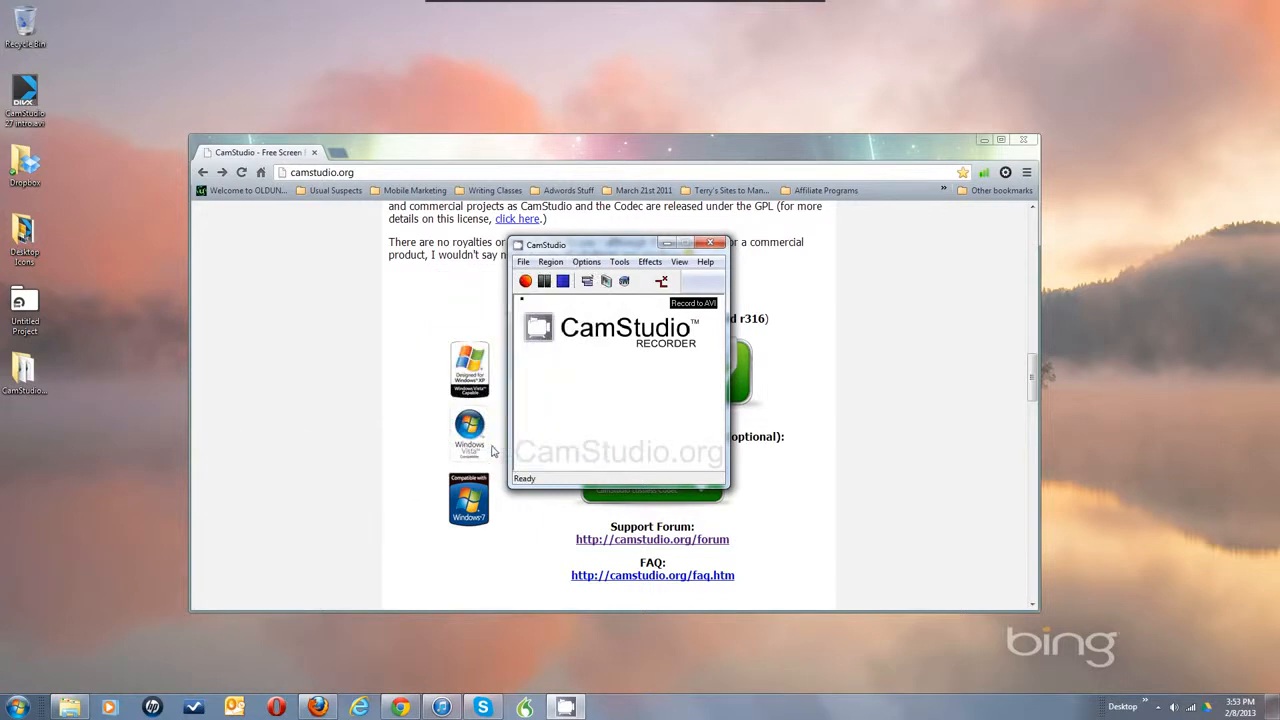
click(584, 262)
mouse_move(493, 450)
key(ctrl+1)
click(588, 263)
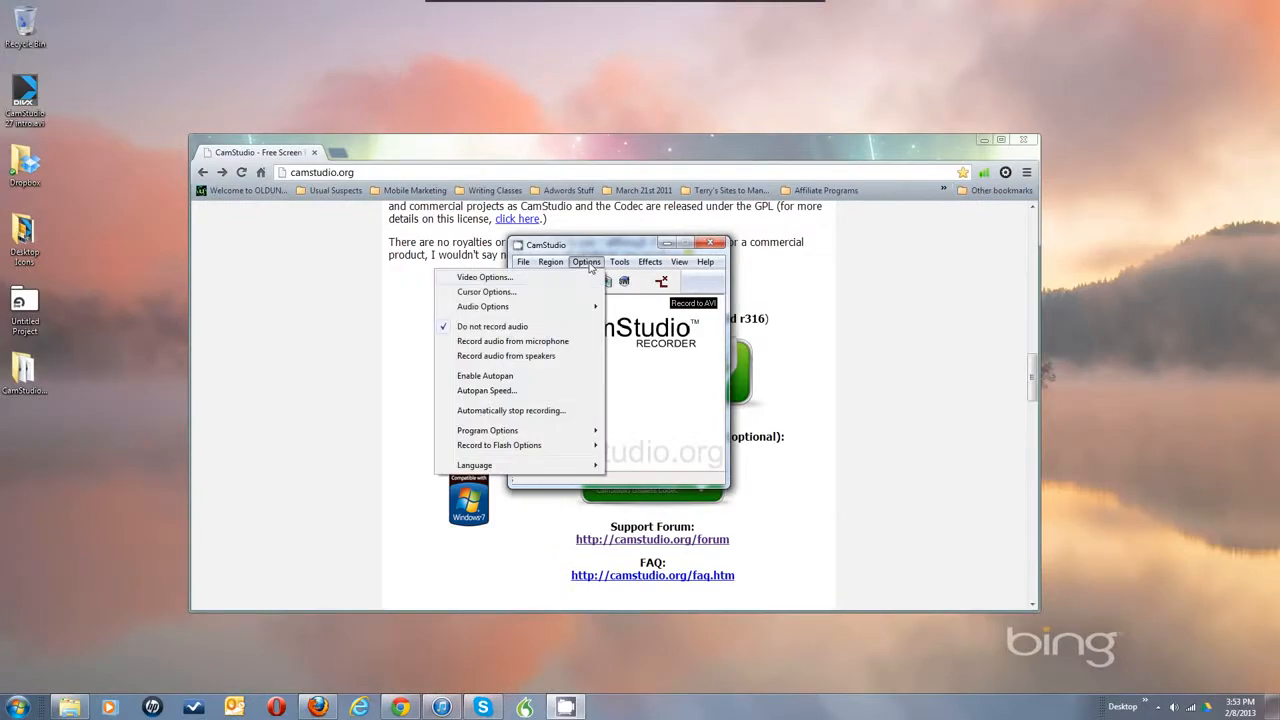
click(518, 451)
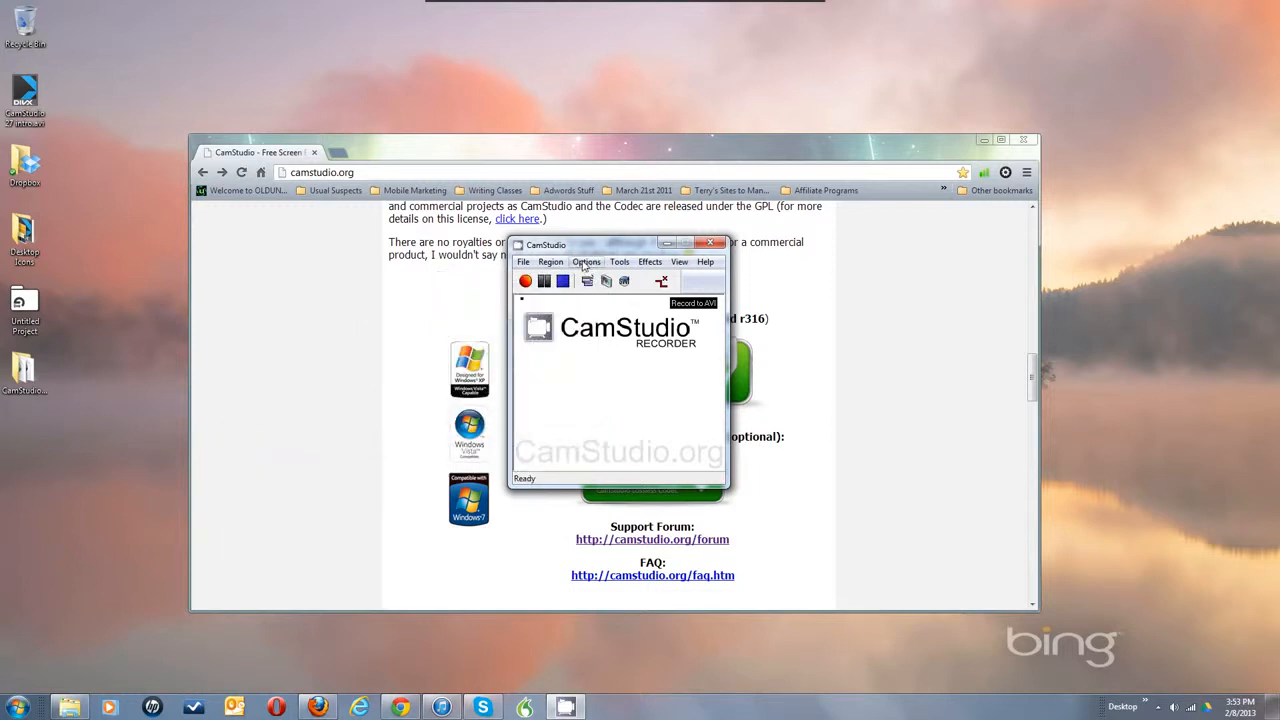
click(586, 263)
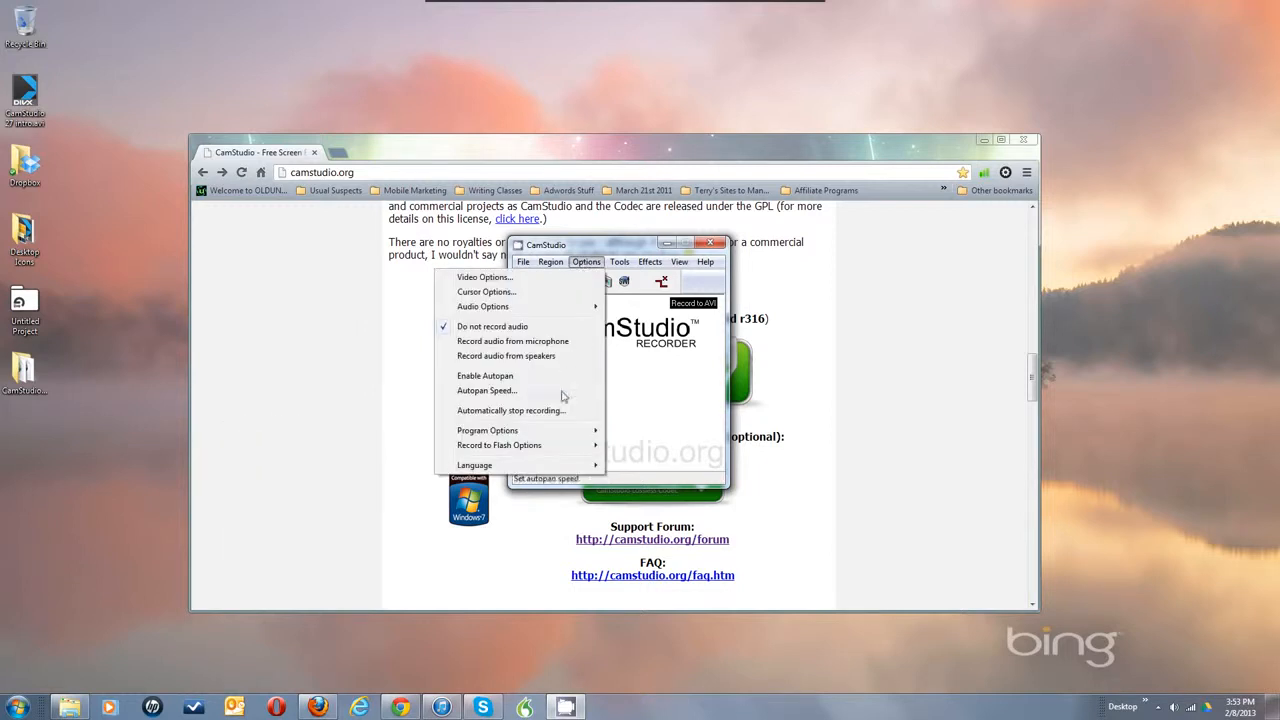
mouse_move(560, 431)
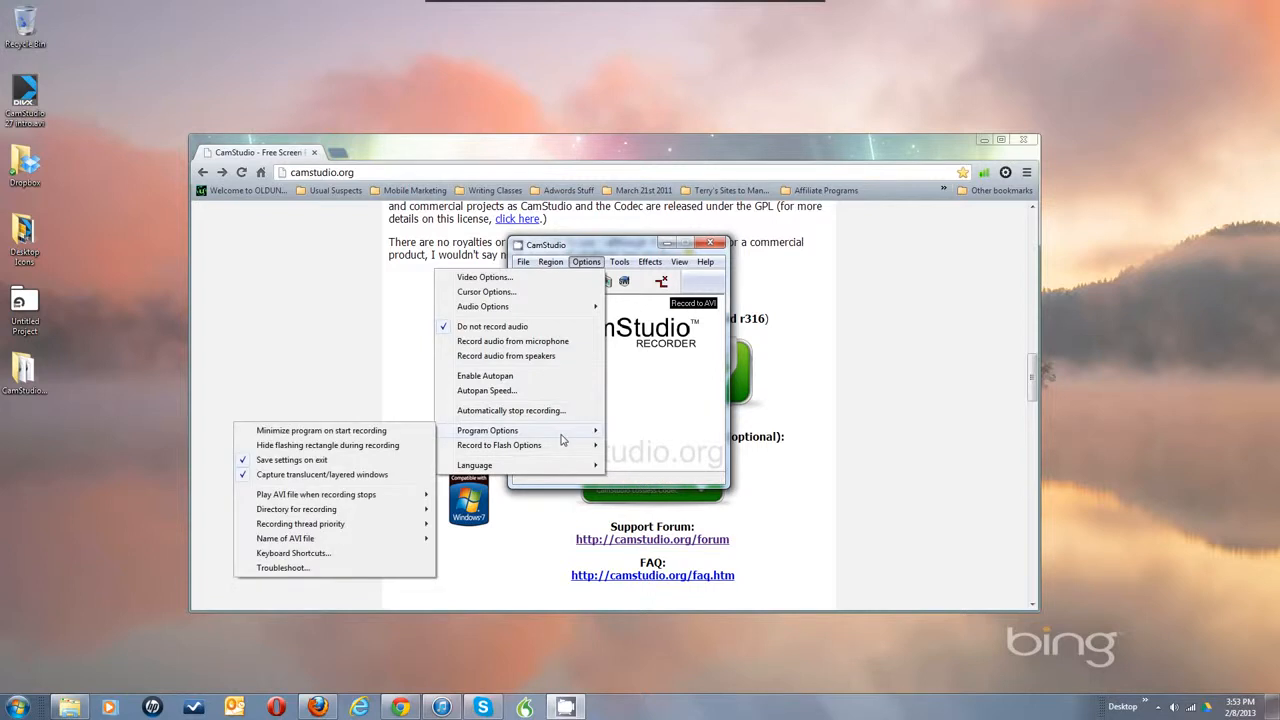
key(Escape)
key(Escape)
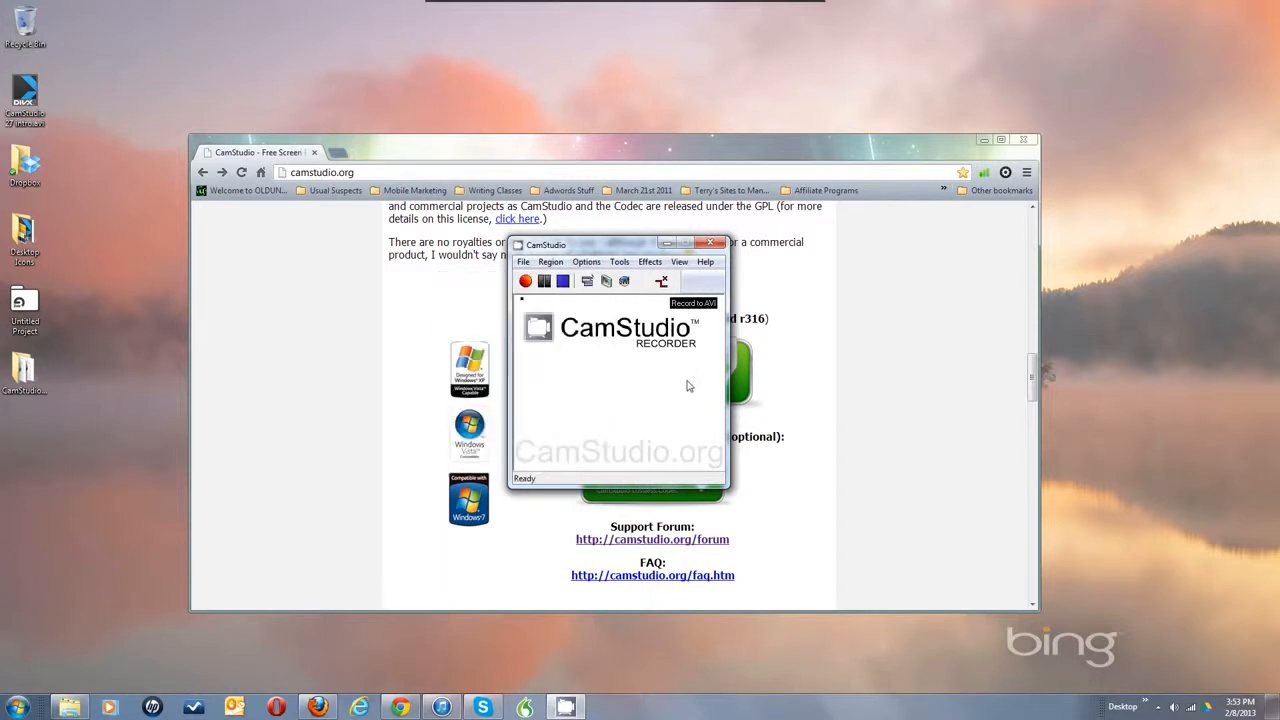
Set the Fixed Region recording area to a width of 1280 and a height of 720
click(551, 263)
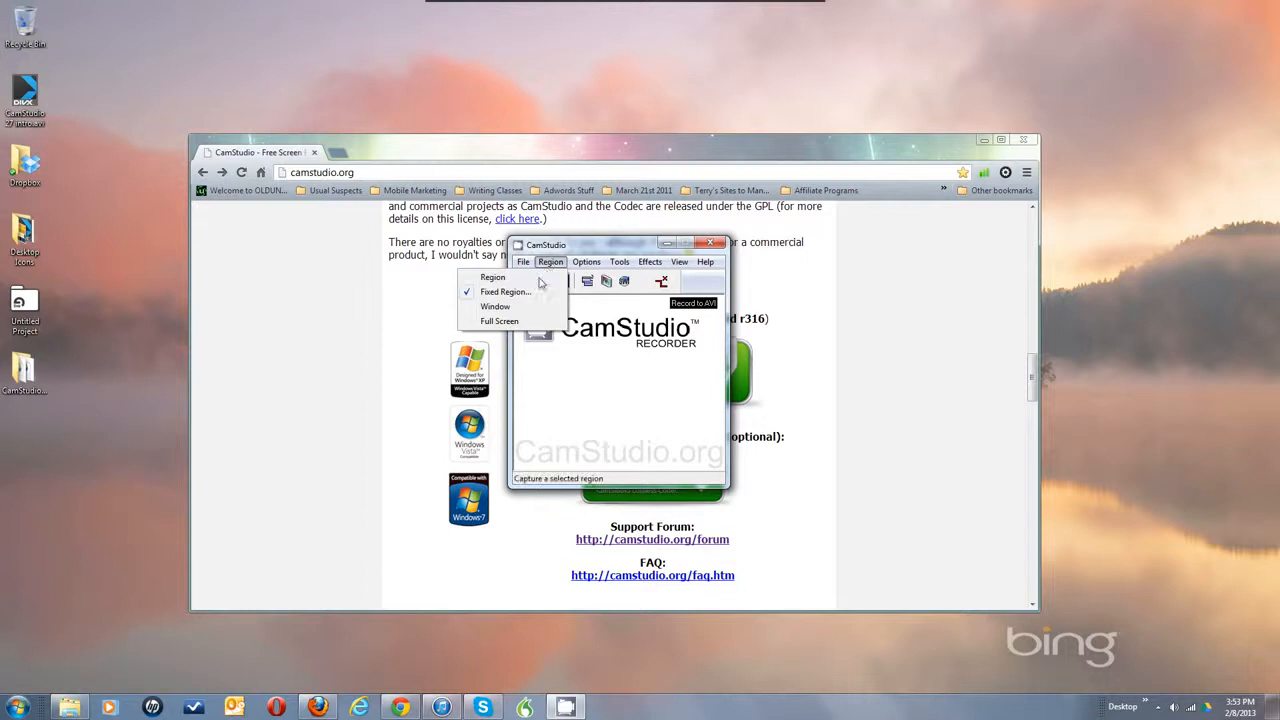
click(529, 298)
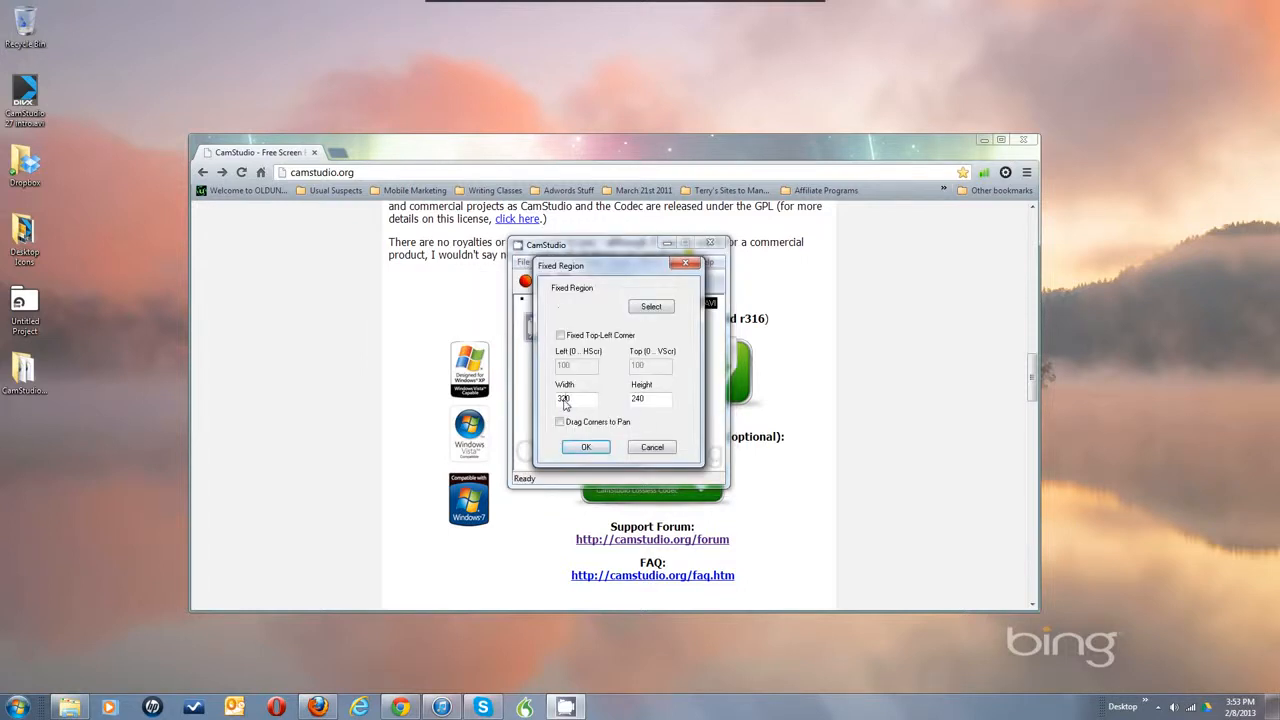
double_click(645, 400)
double_click(581, 405)
click(640, 400)
double_click(571, 406)
text(128)
double_click(643, 400)
text(7)
click(586, 448)
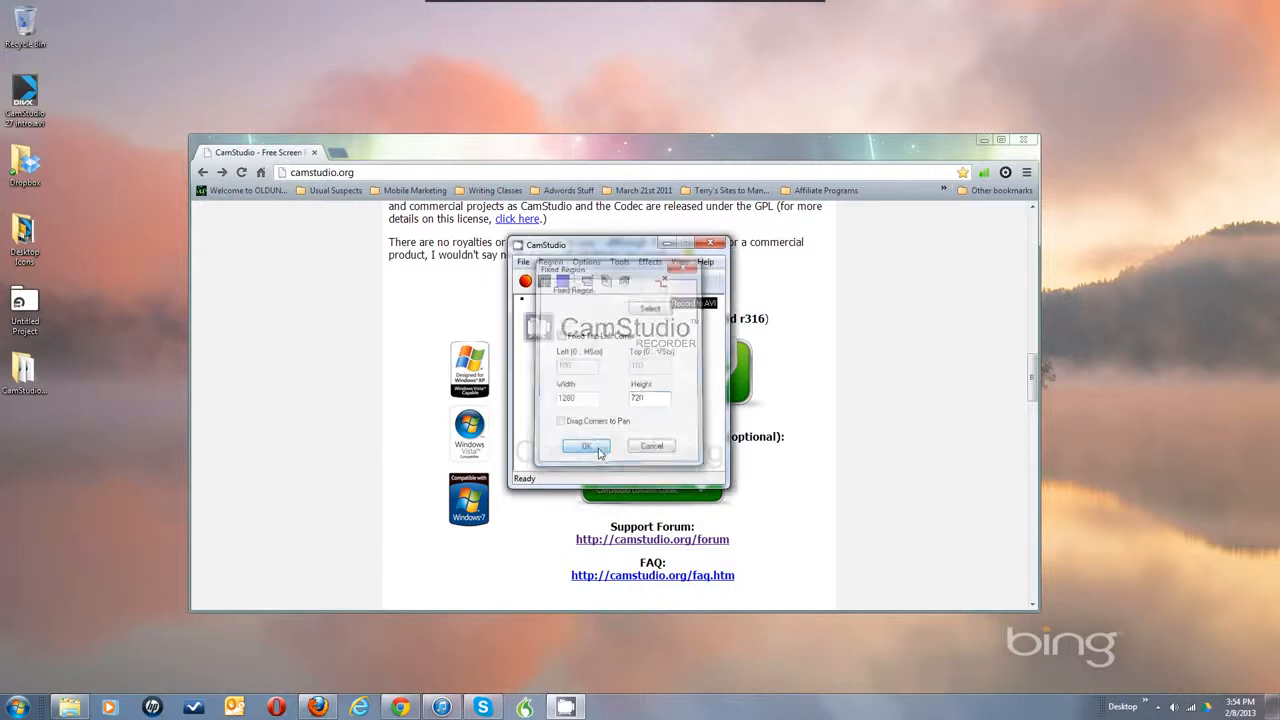
Resize the browser window to 1280X720 and bring the CamStudio recorder back to the front
right_click(587, 139)
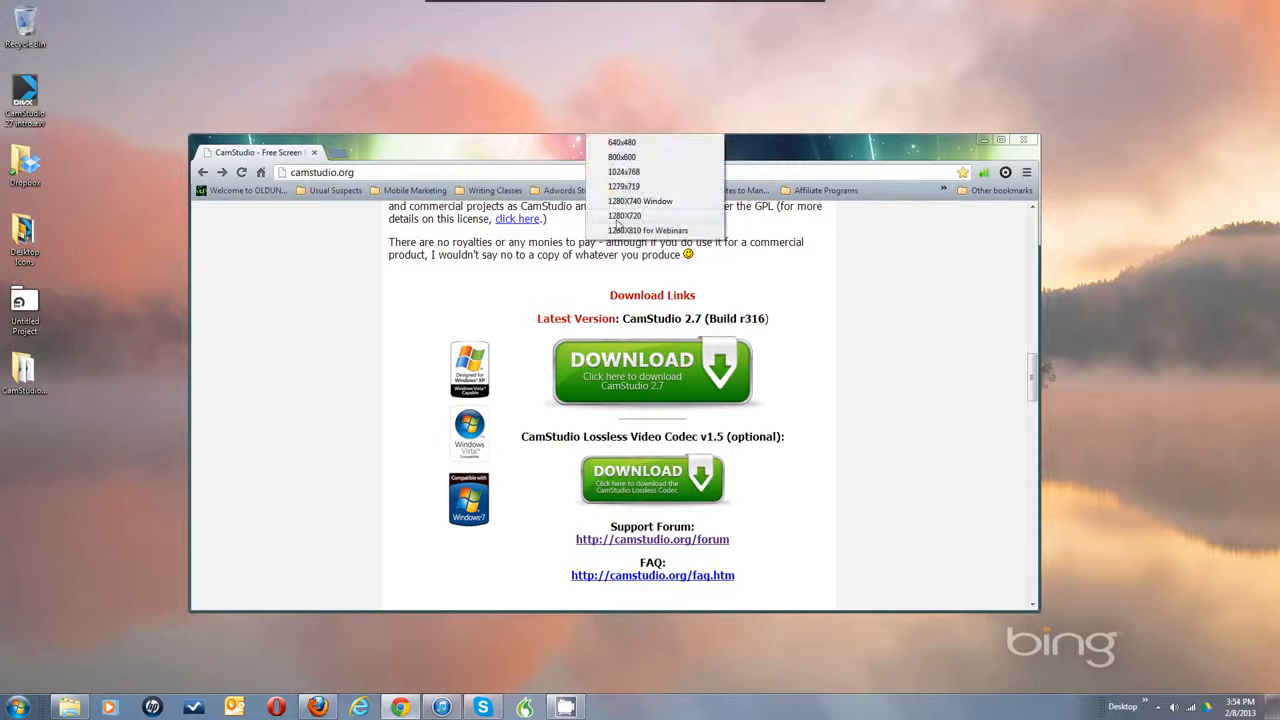
click(620, 216)
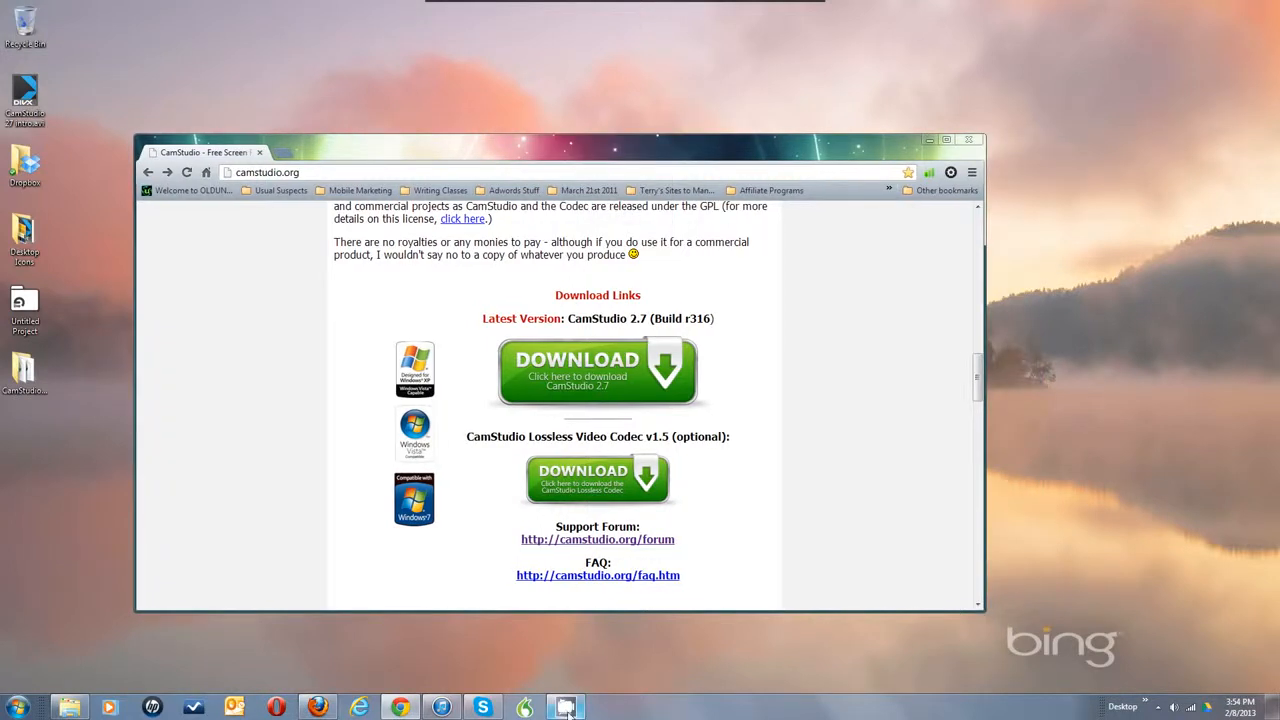
mouse_move(568, 712)
click(580, 708)
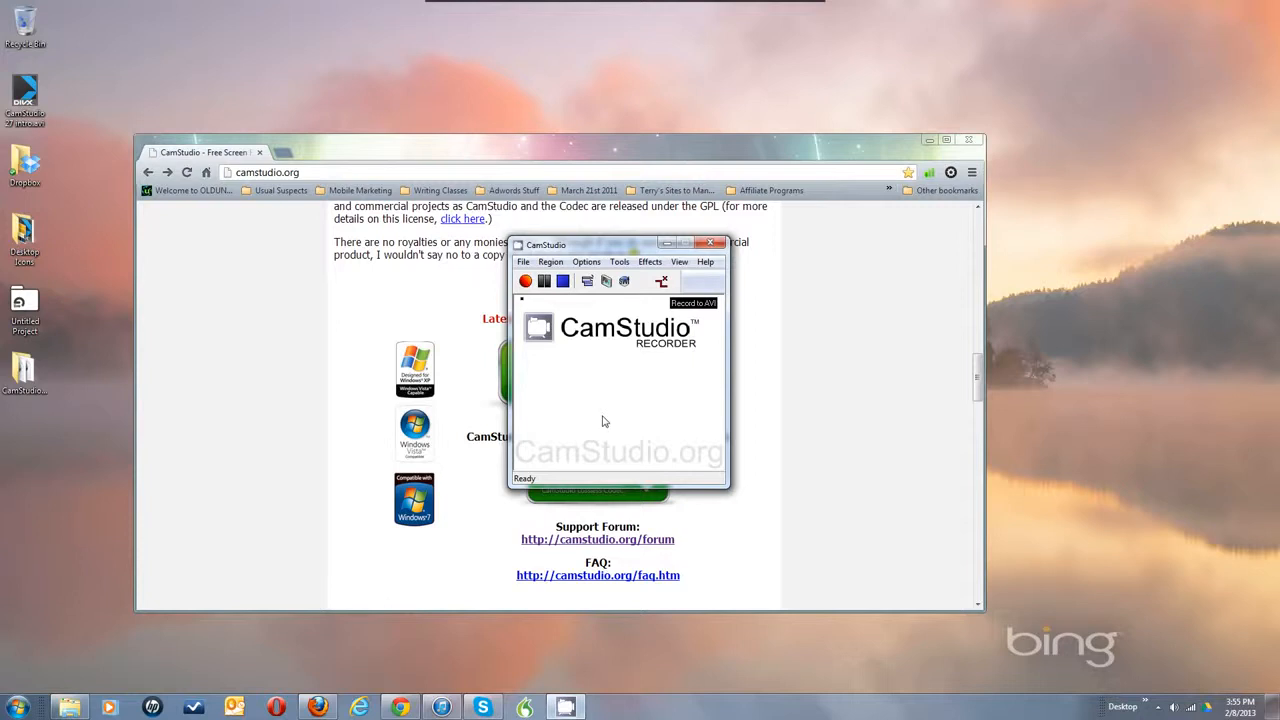
Turn off Drag Corners to Pan for the fixed region and fix its top-left corner at 200 left and 200 top
click(551, 262)
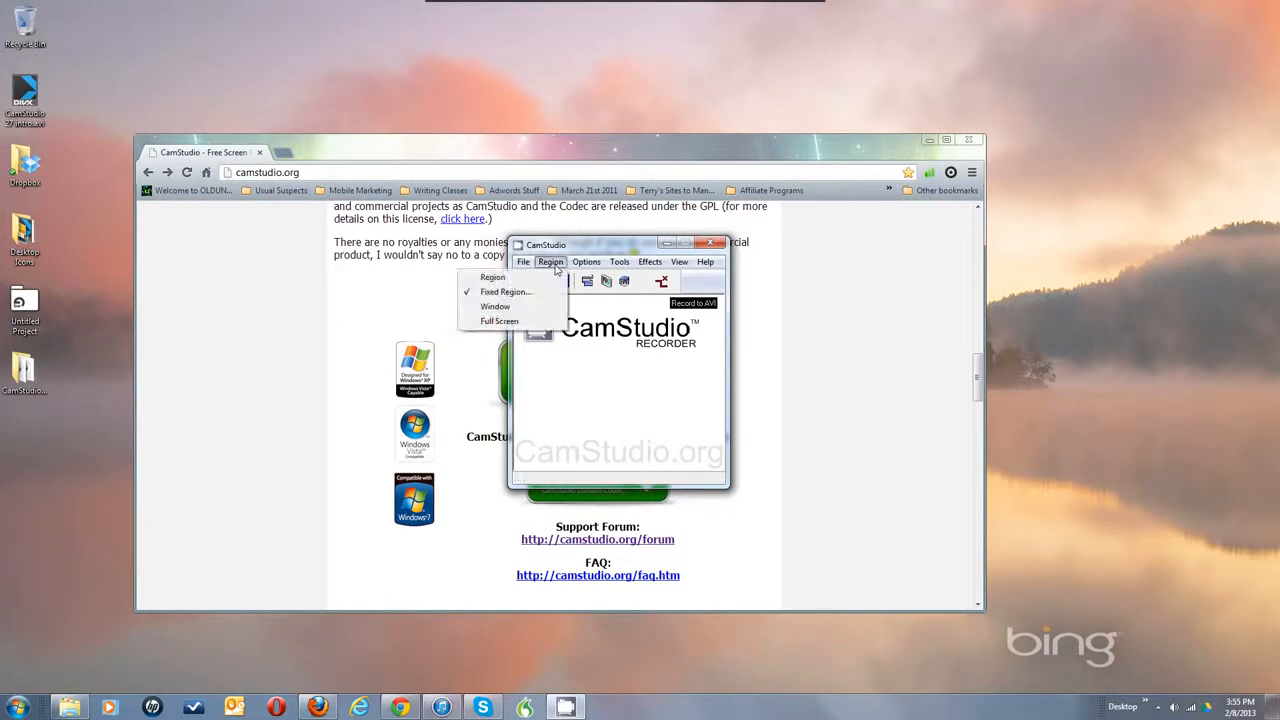
click(515, 291)
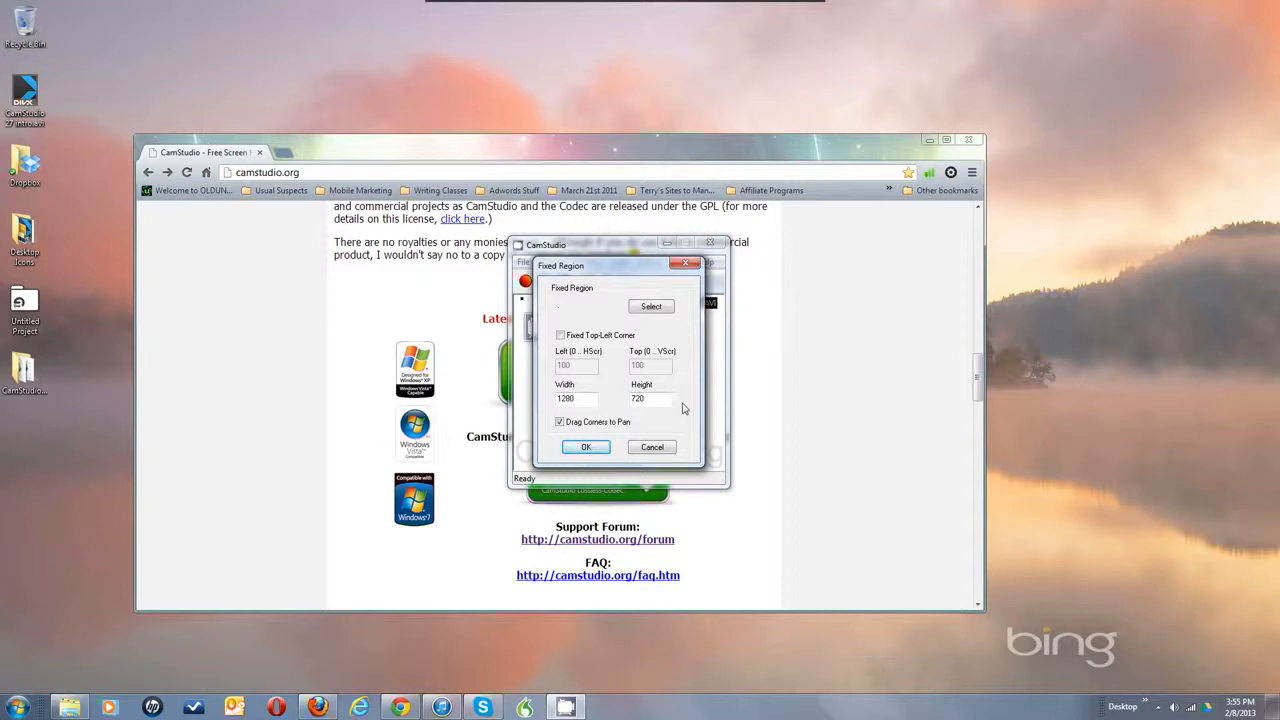
click(561, 423)
click(562, 337)
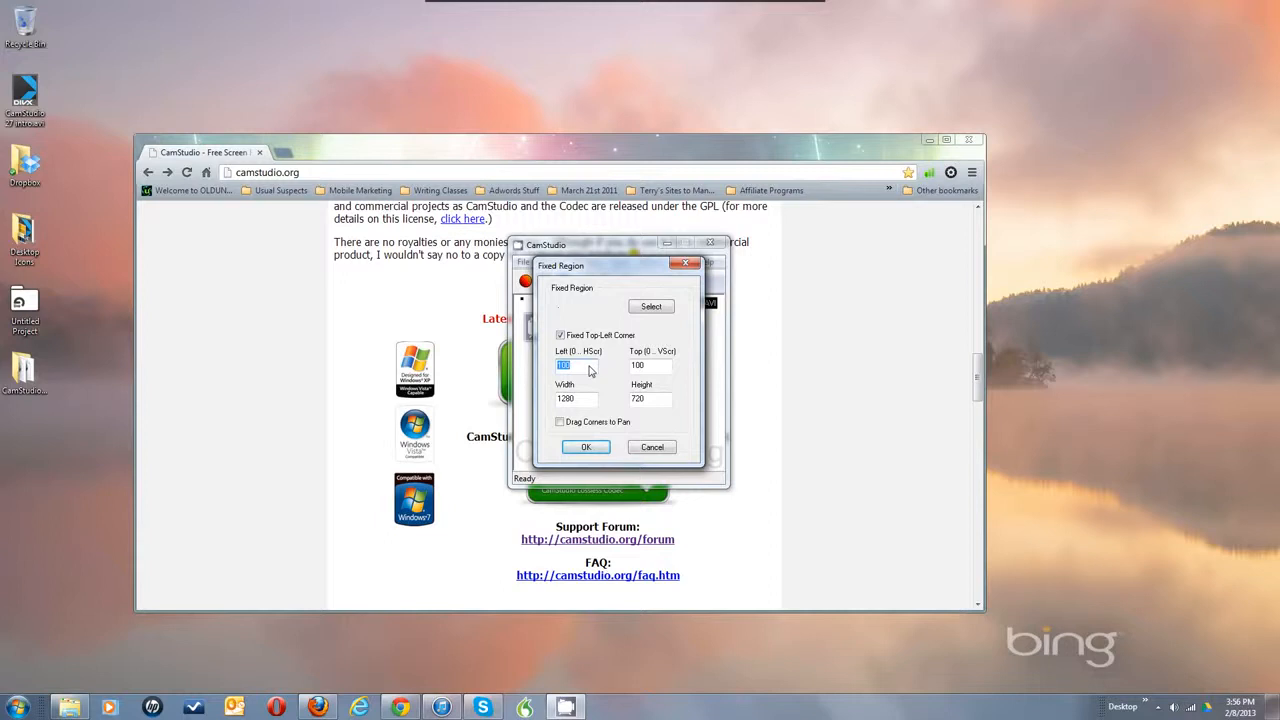
text(20)
Outline the browser window as the recording region at about 1282 by 718, and again without a fixed top-left corner at about 1276 by 715
click(652, 308)
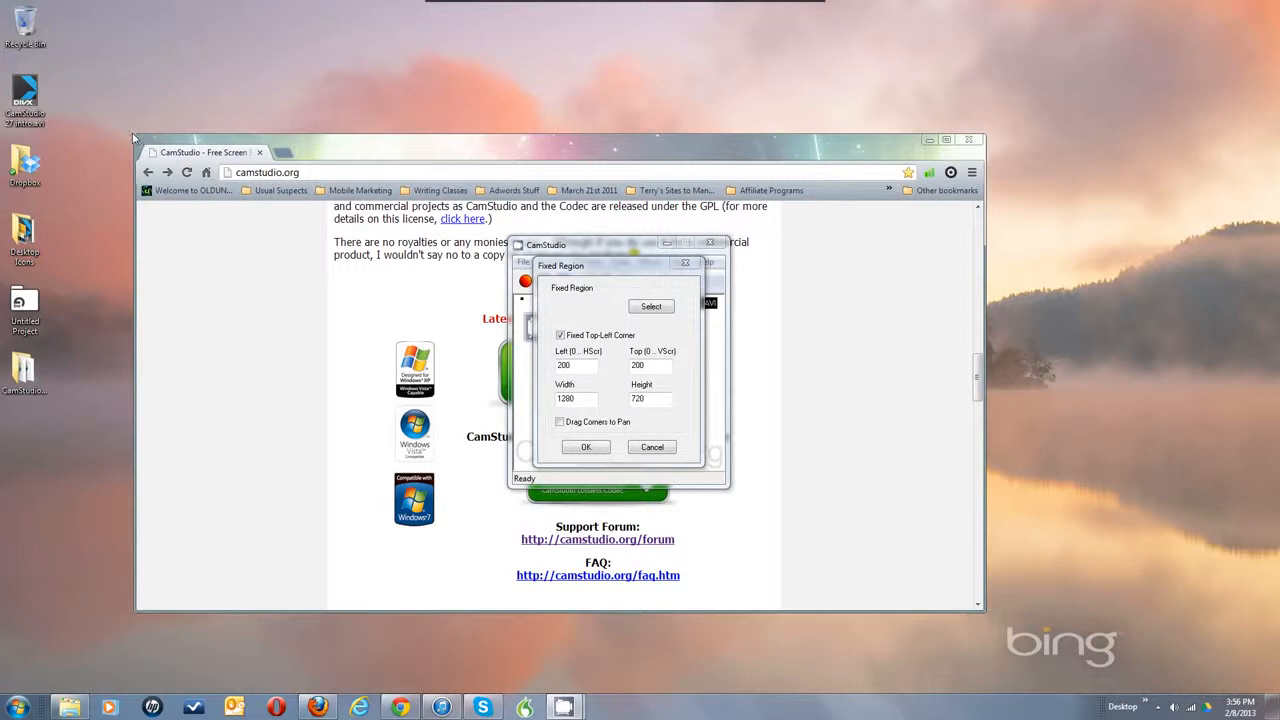
drag(133, 136, 986, 612)
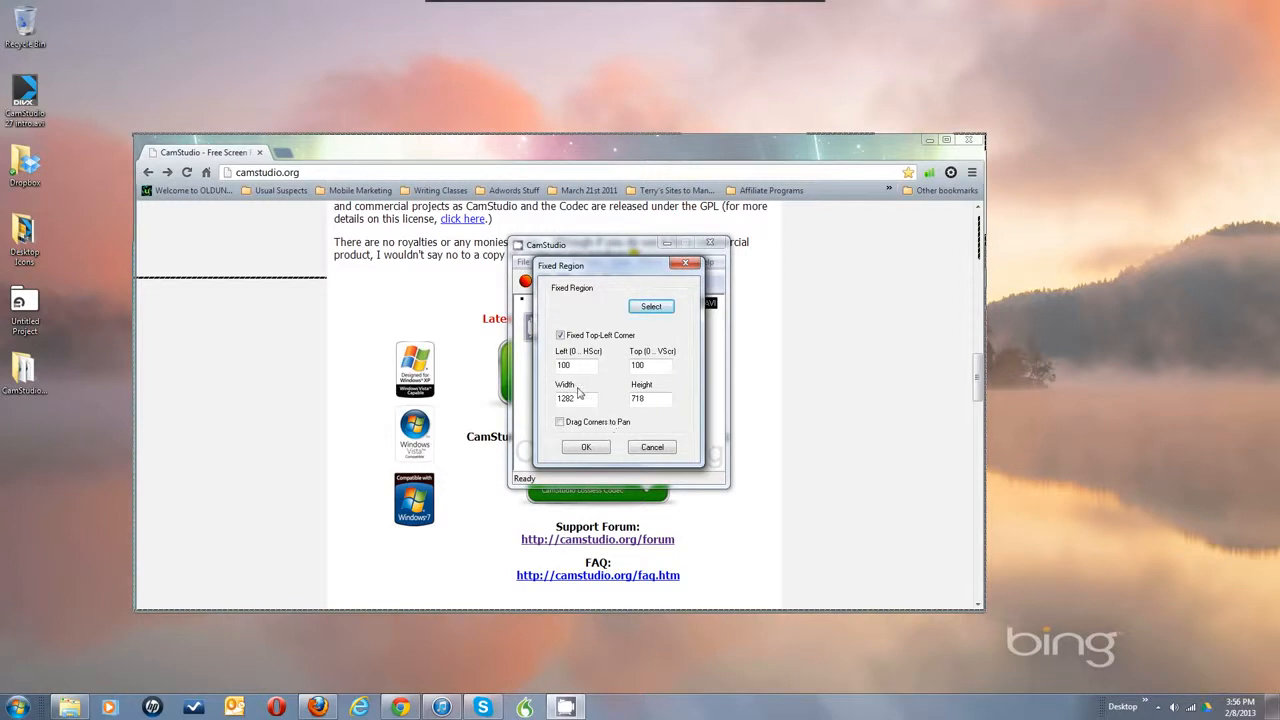
click(561, 336)
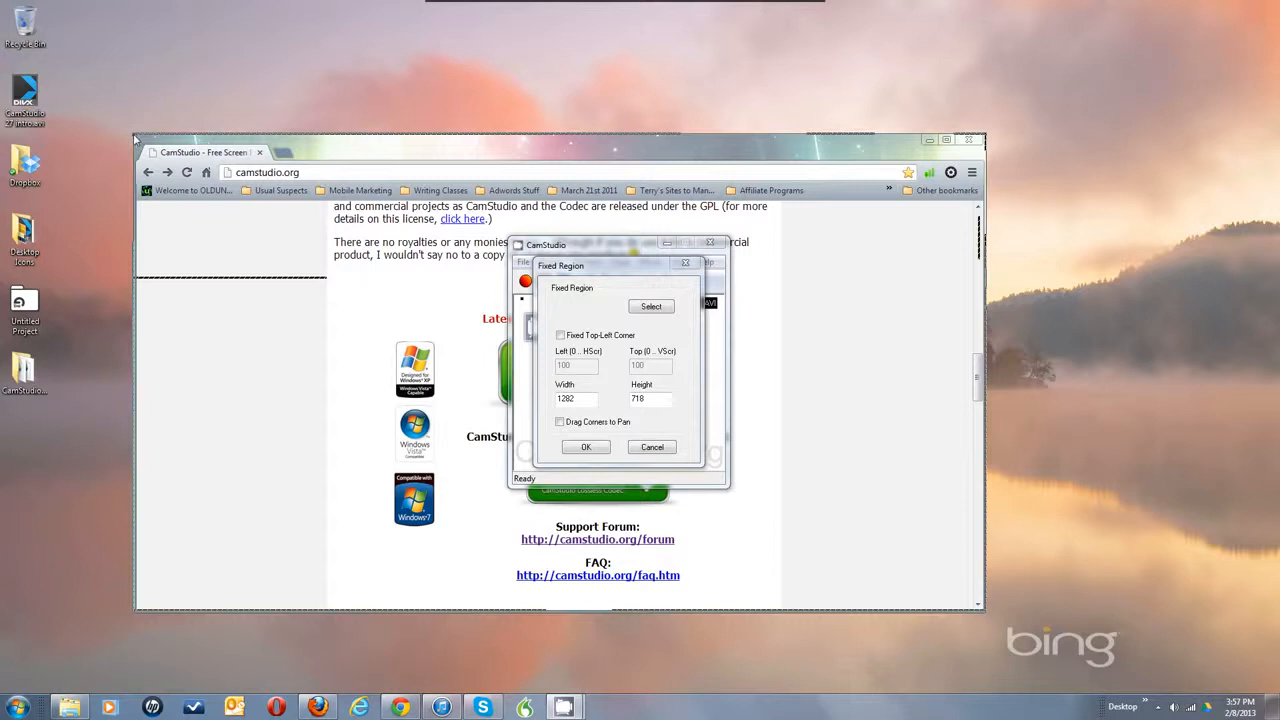
drag(136, 143, 984, 610)
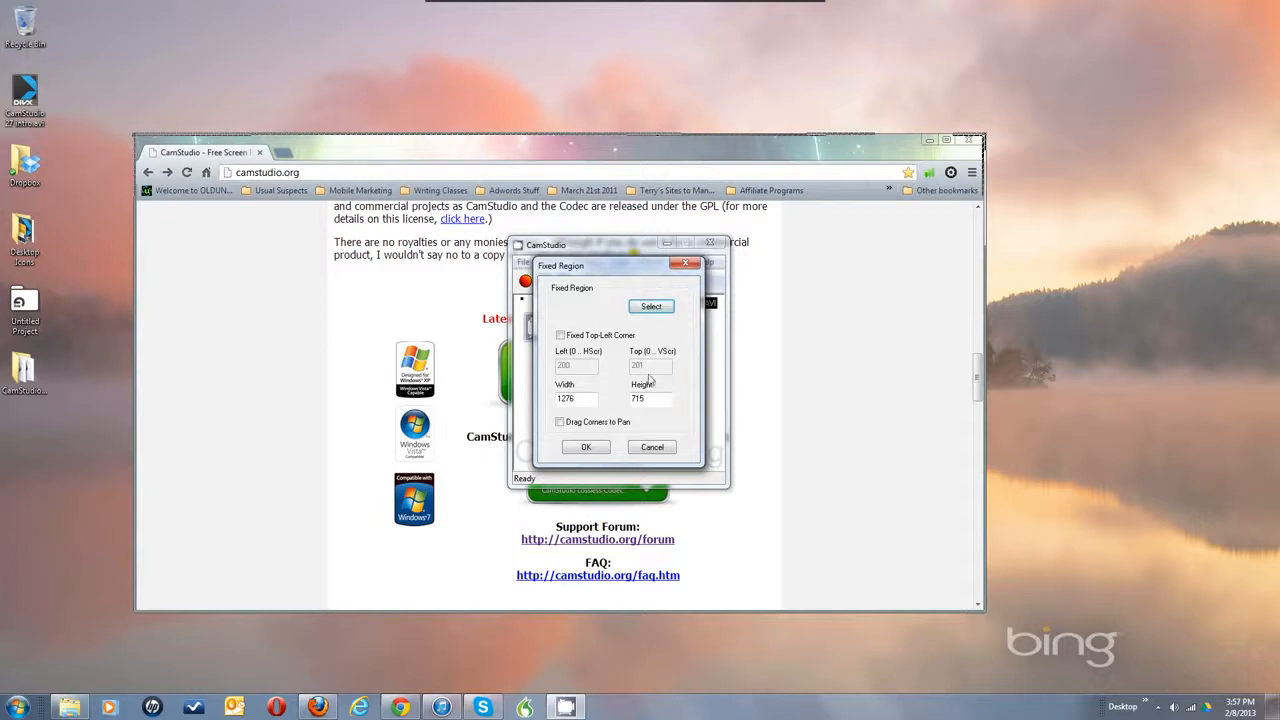
Fix the region's top-left corner at 200 left and 200 top, with a size of 1280 by 720
click(560, 337)
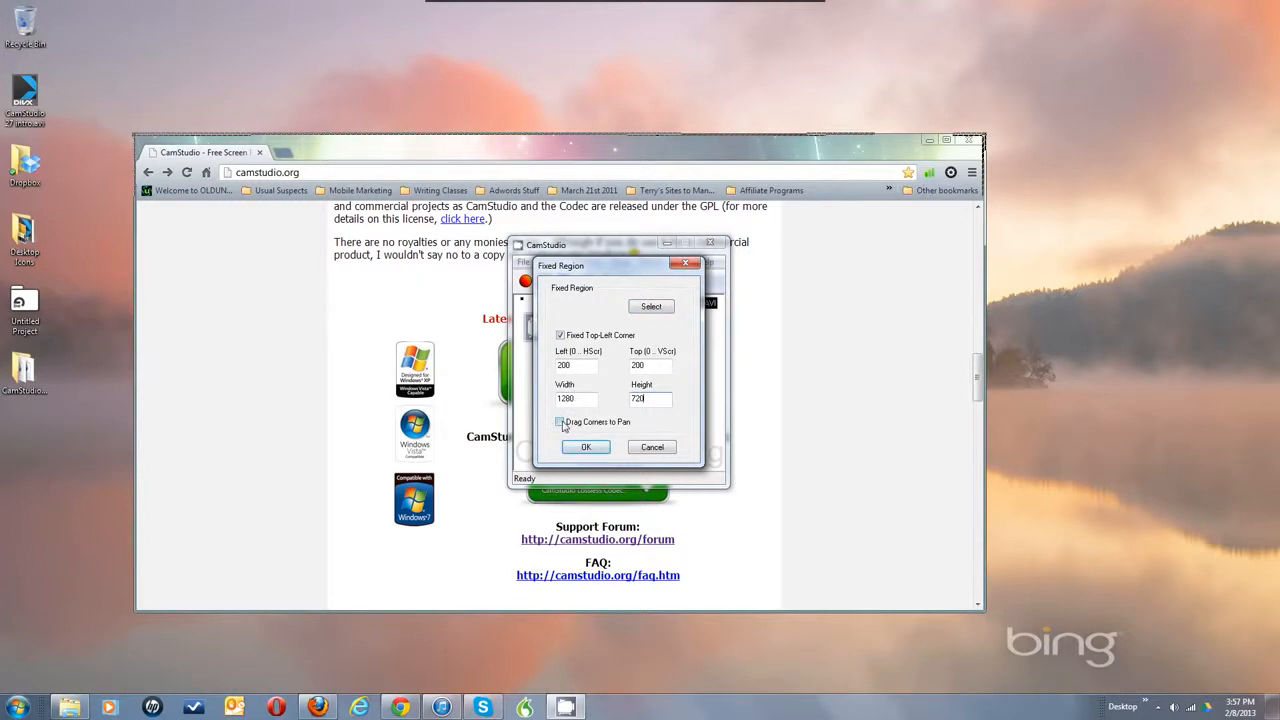
click(582, 450)
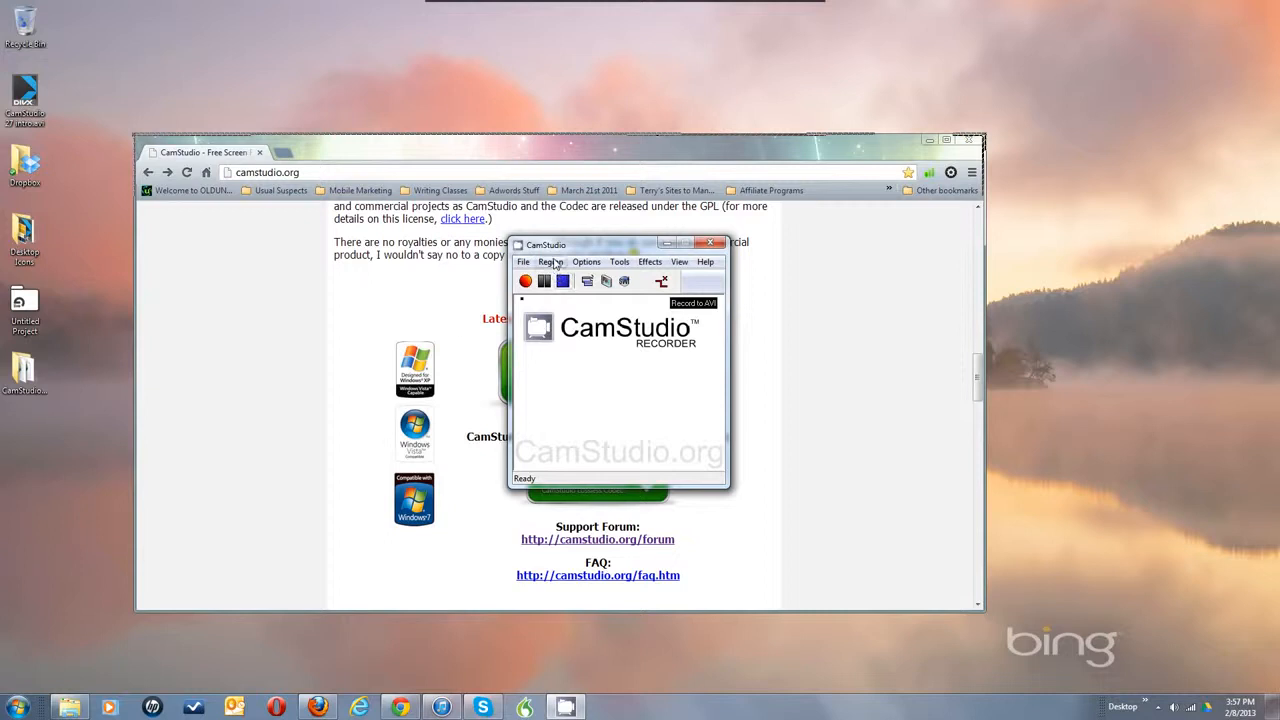
Switch the recording region mode to Window and check the selection among the region options
click(551, 262)
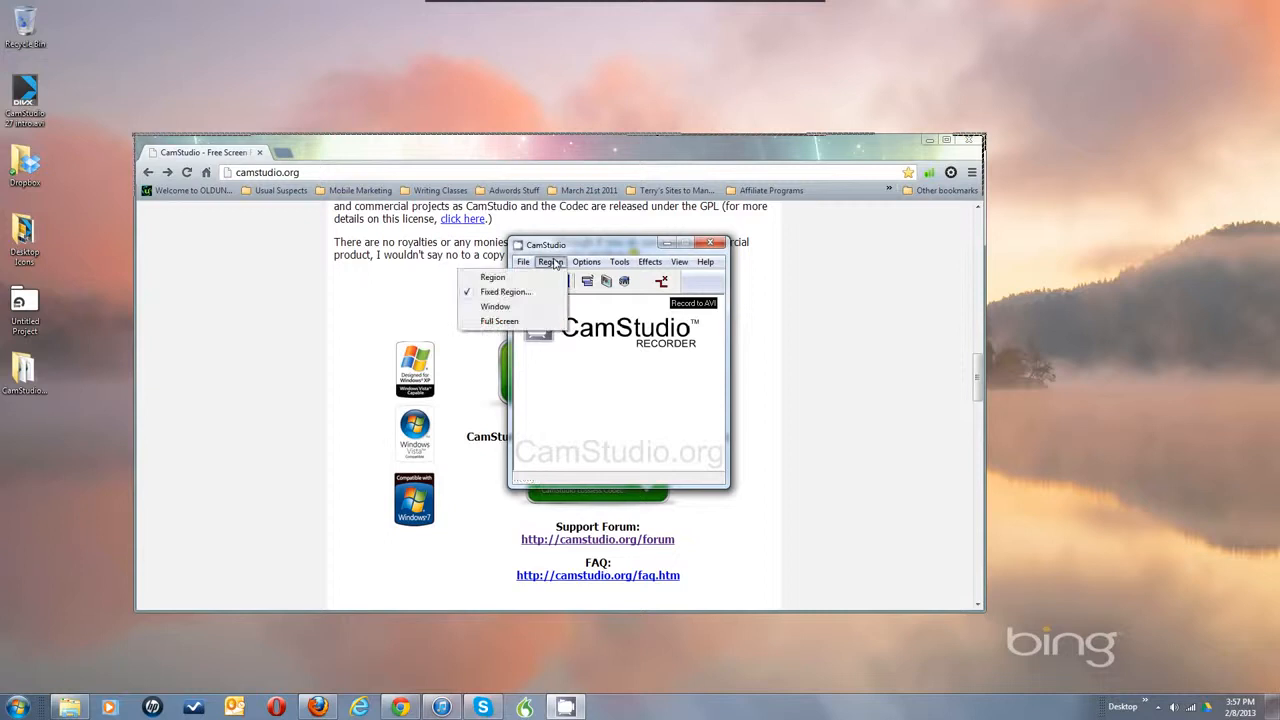
click(509, 307)
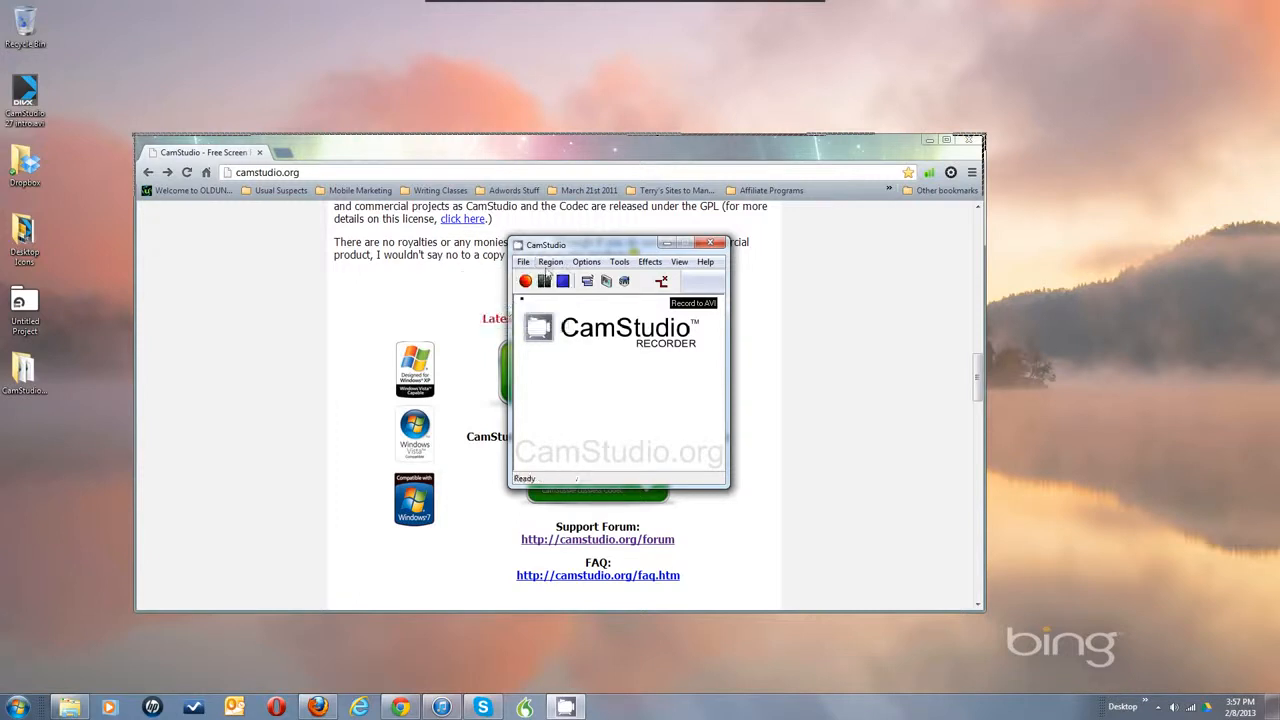
click(549, 263)
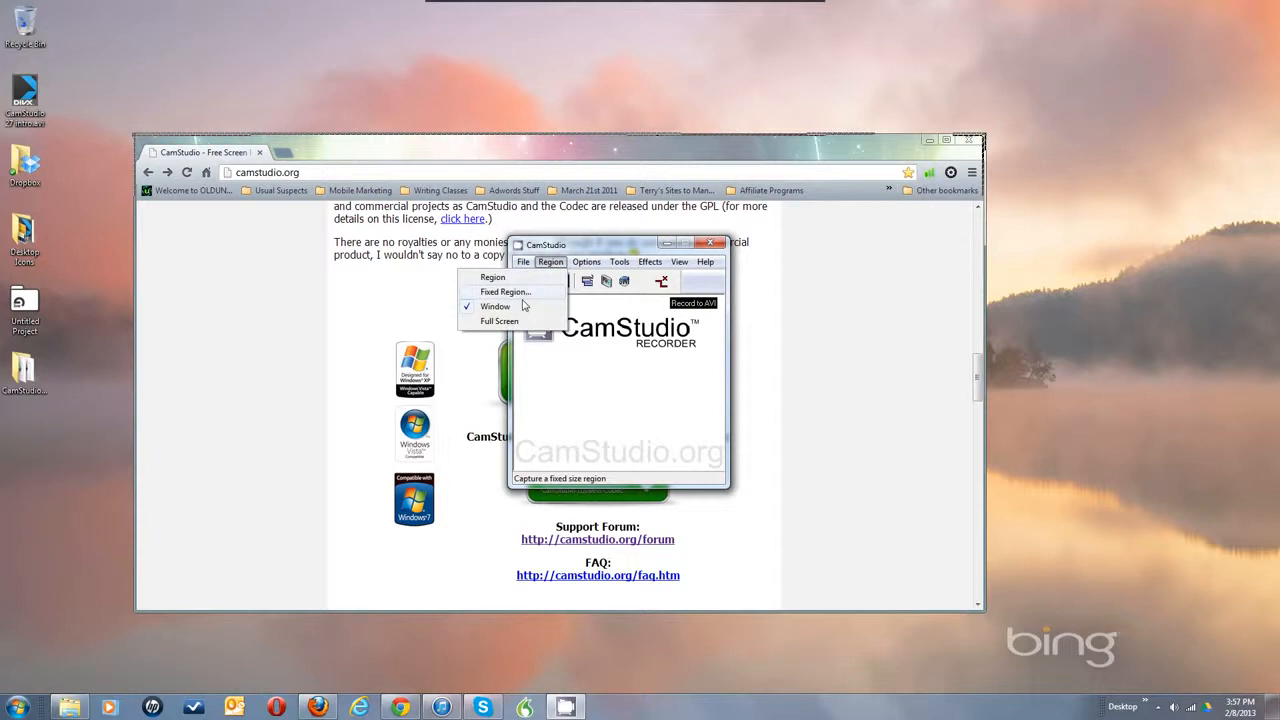
Run a test recording in Window mode by picking the browser window, stop it and discard the AVI file
click(597, 352)
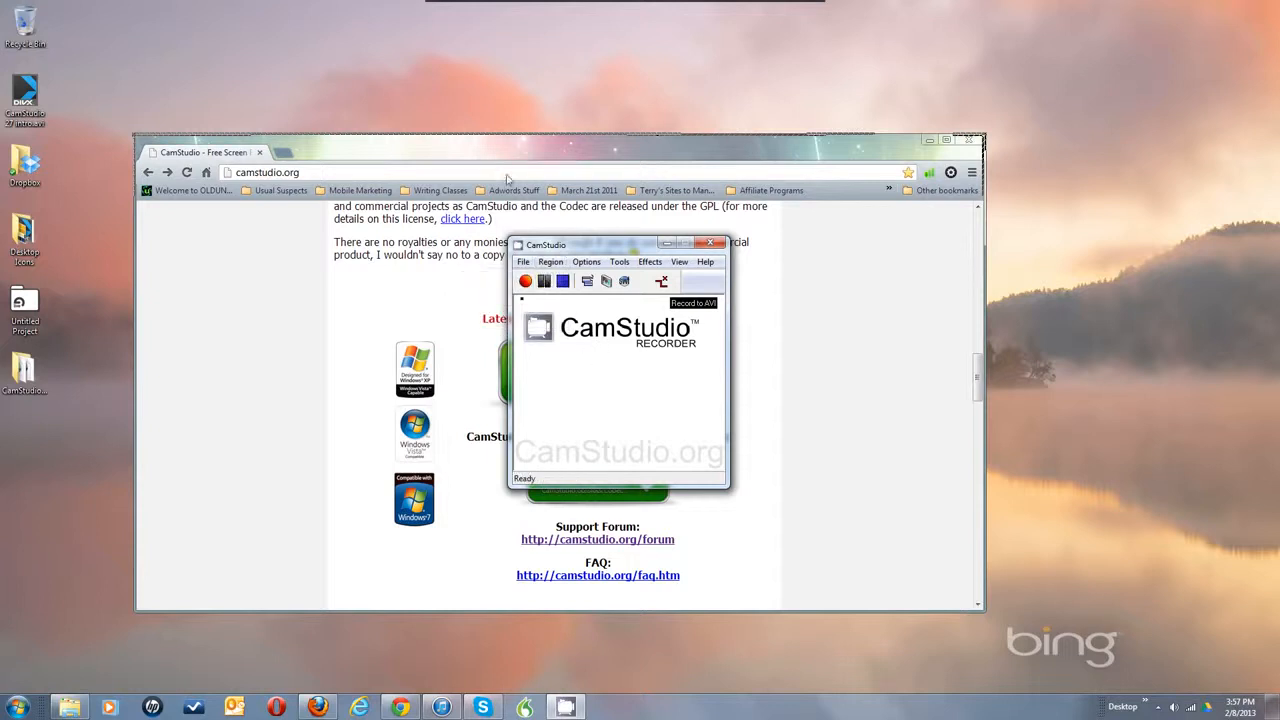
click(526, 280)
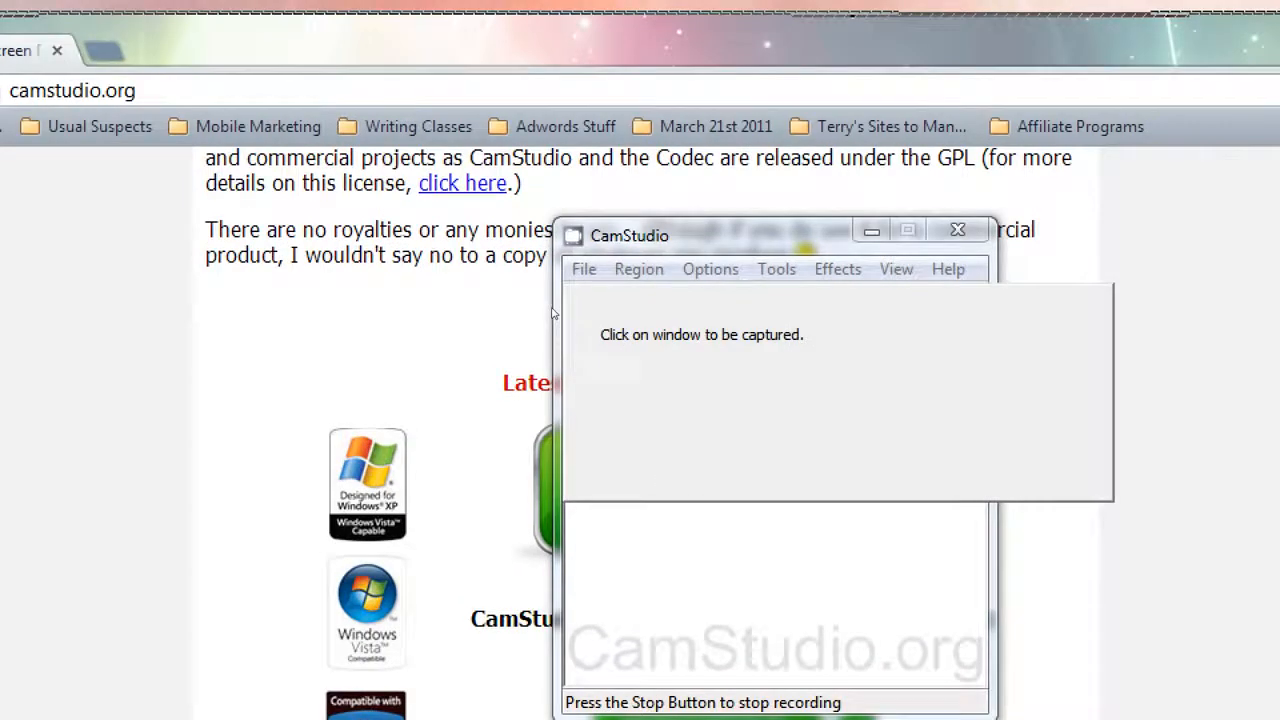
click(554, 314)
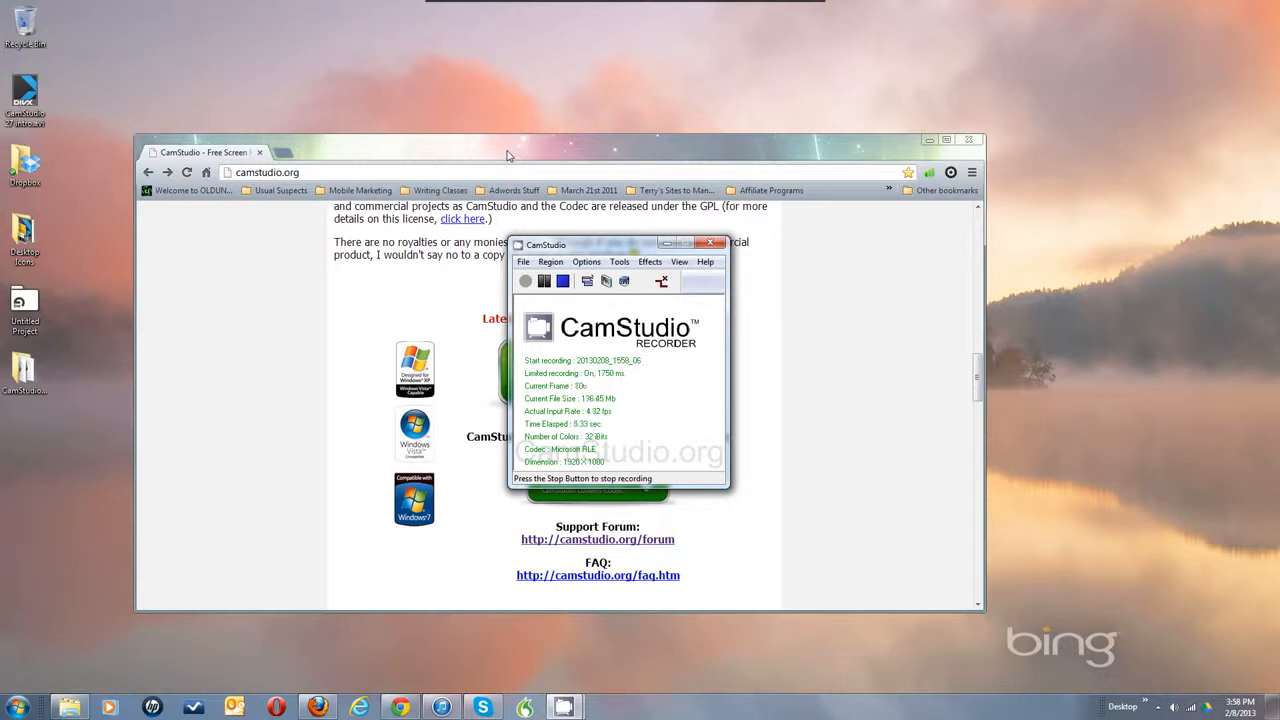
click(563, 281)
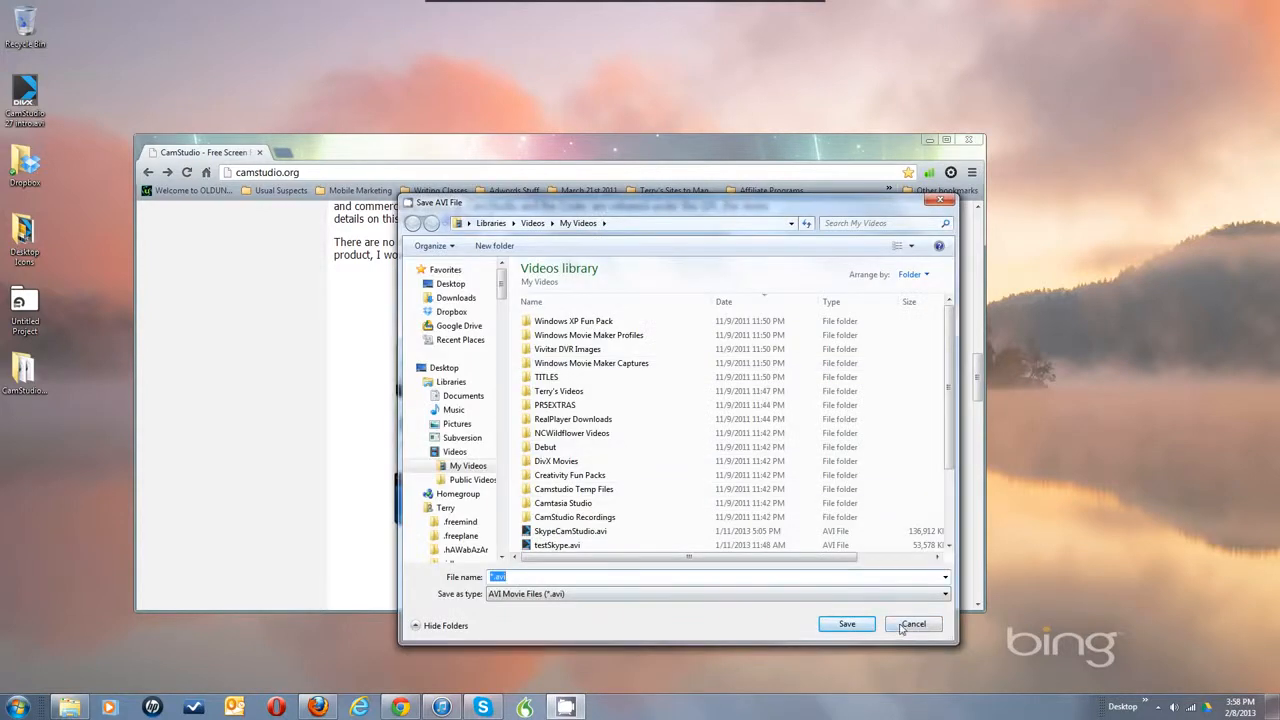
click(910, 625)
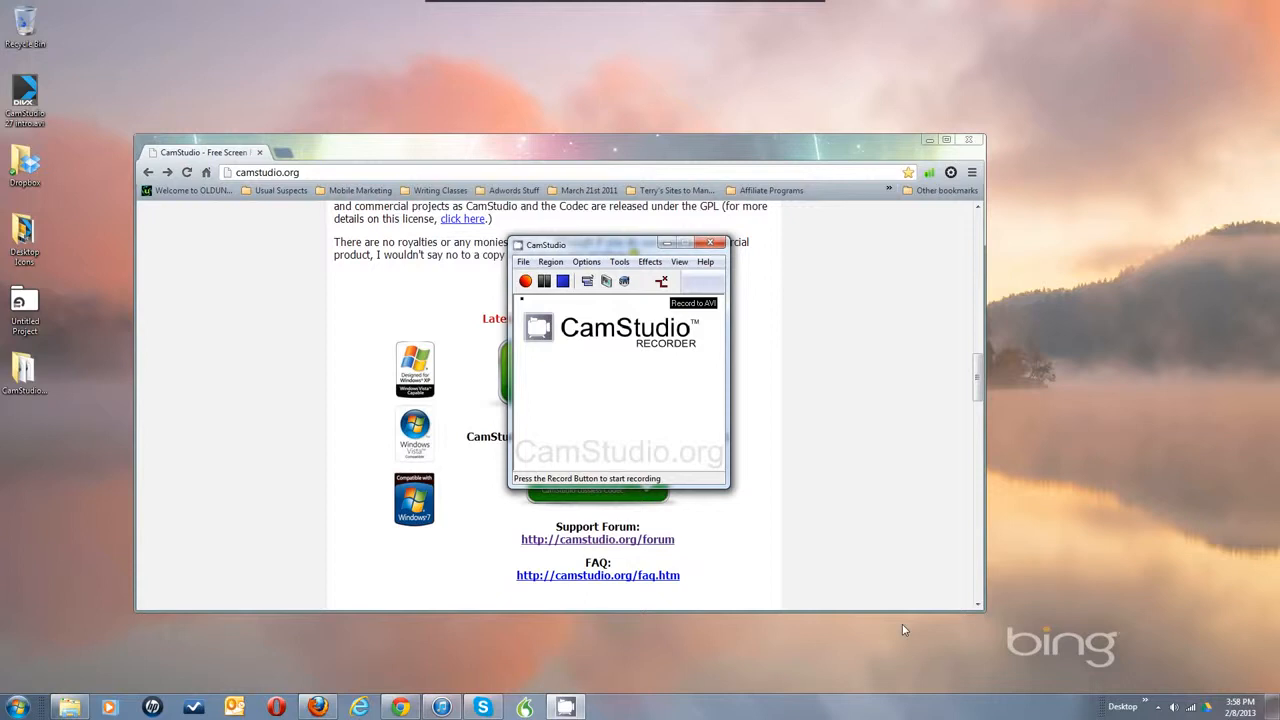
Start a test recording with the 1280 by 720 region placed around the browser window, and inspect the recorder's and Flashing window's taskbar previews
click(525, 281)
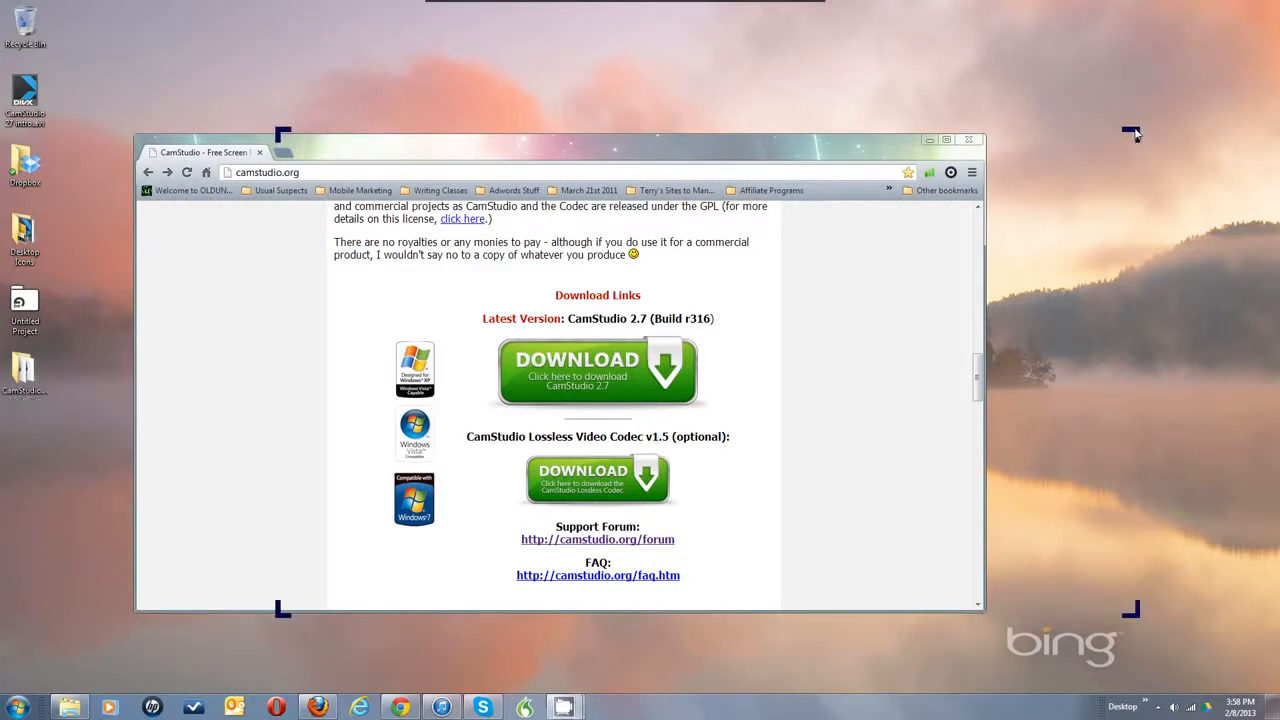
drag(1002, 123, 985, 135)
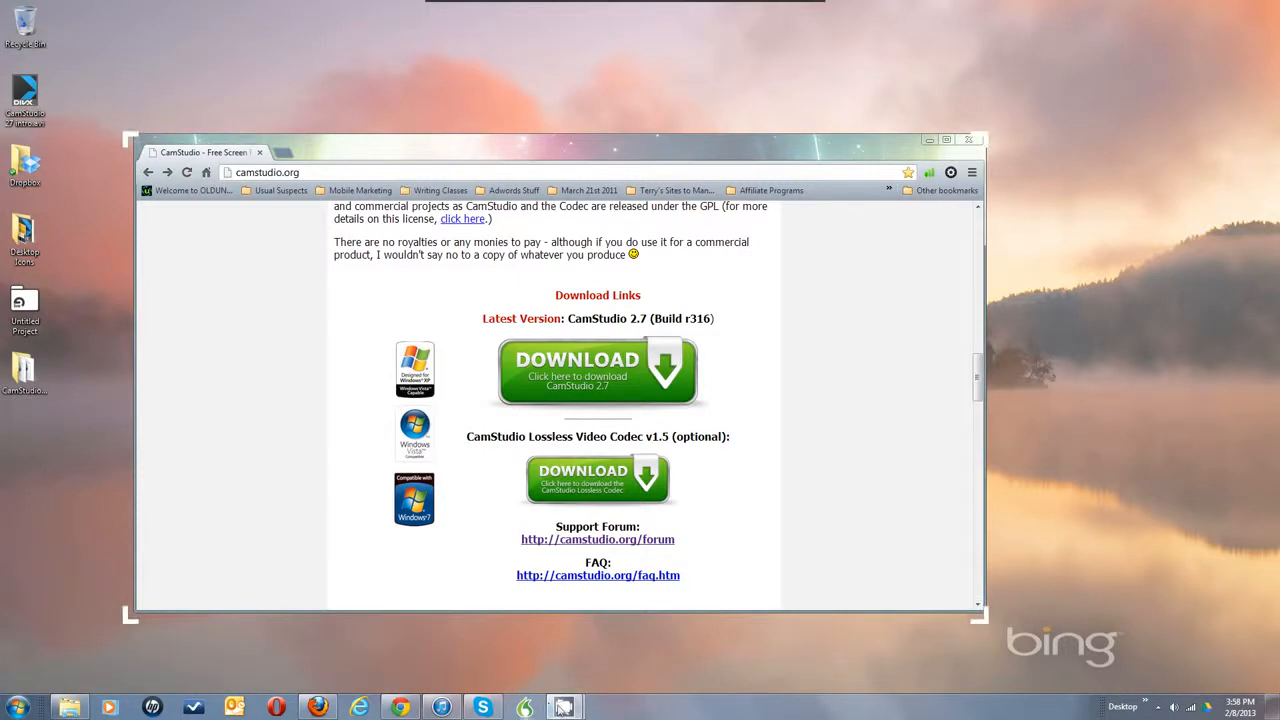
mouse_move(558, 700)
click(497, 645)
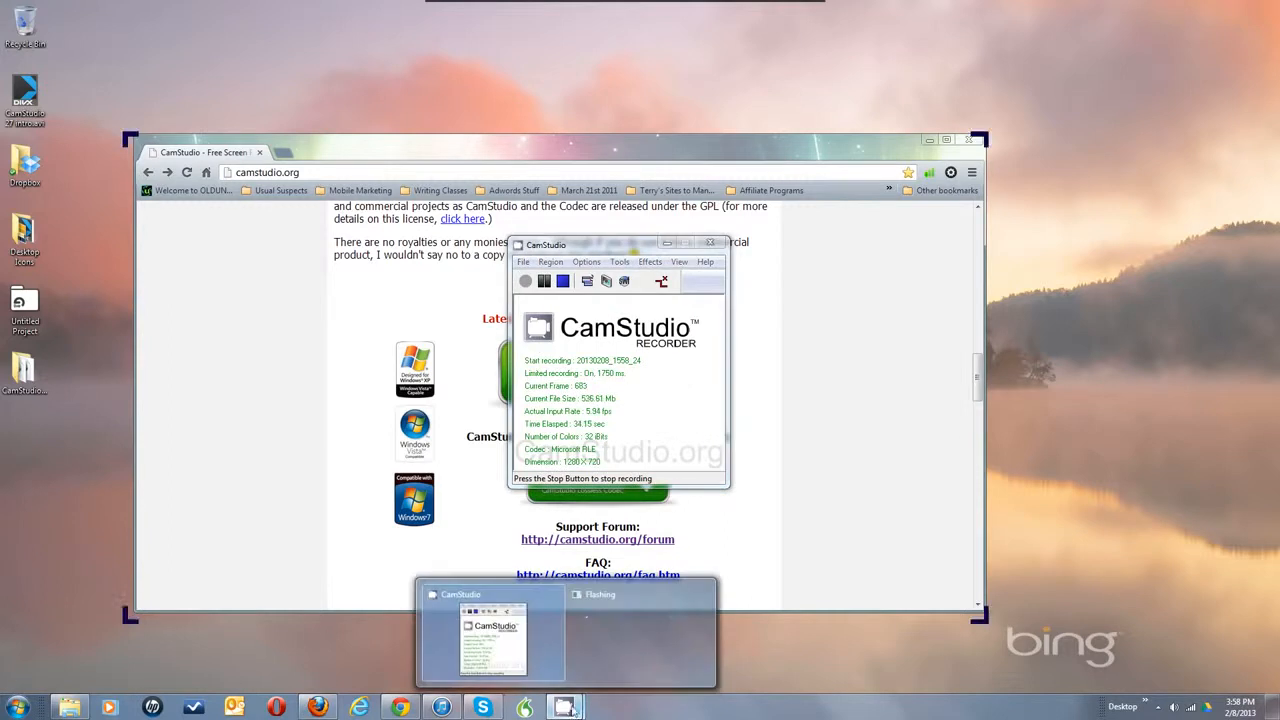
mouse_move(628, 629)
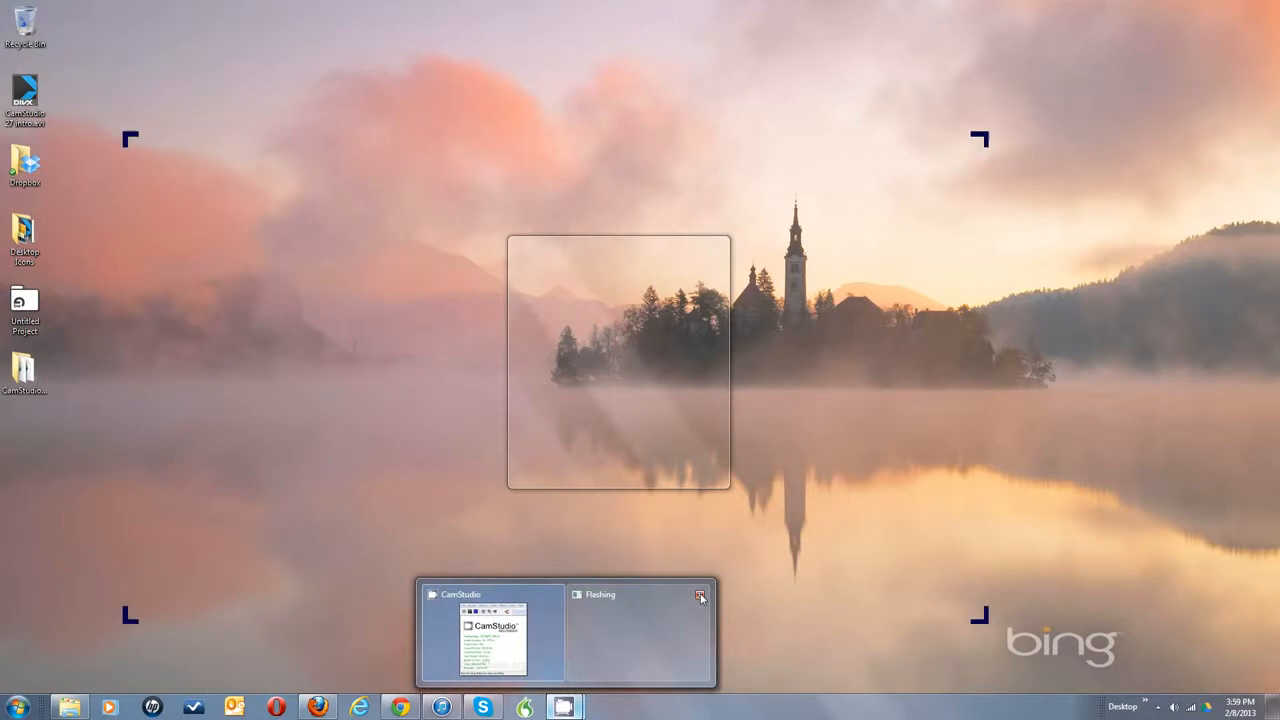
mouse_move(540, 670)
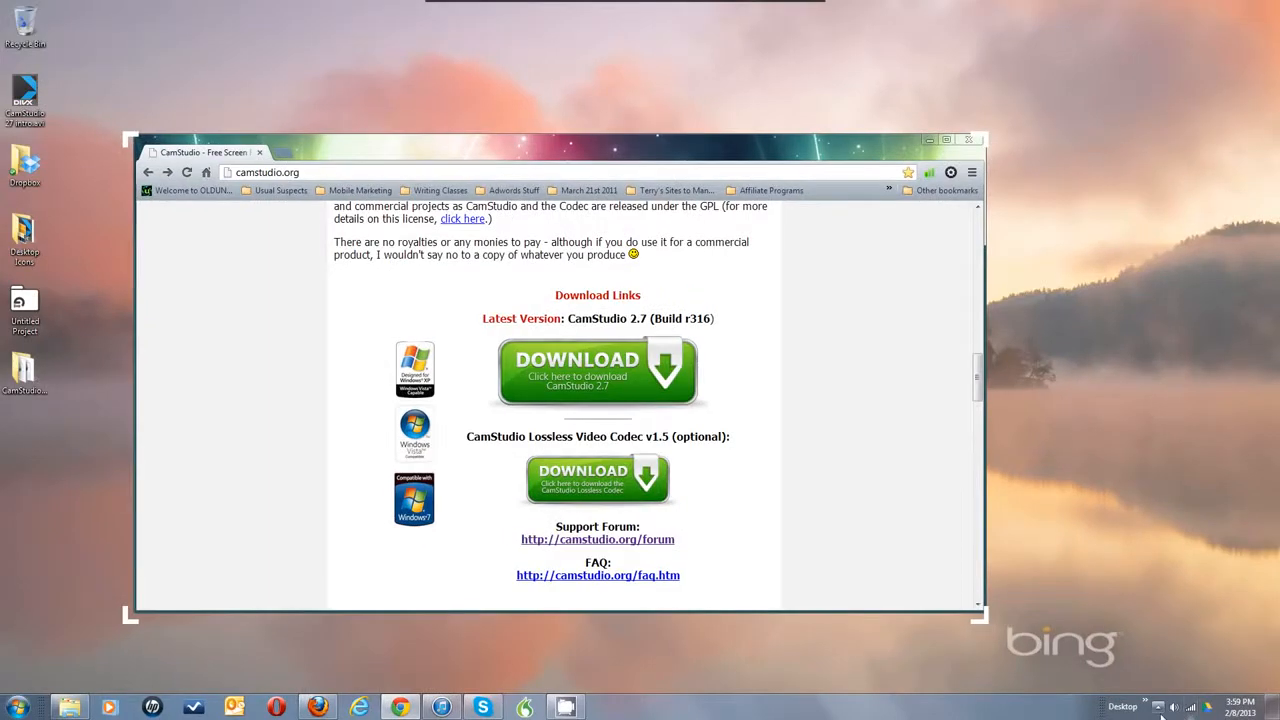
View the recorder's notification-area commands, restore its window from there, and stop the test recording without saving the AVI file
click(1158, 710)
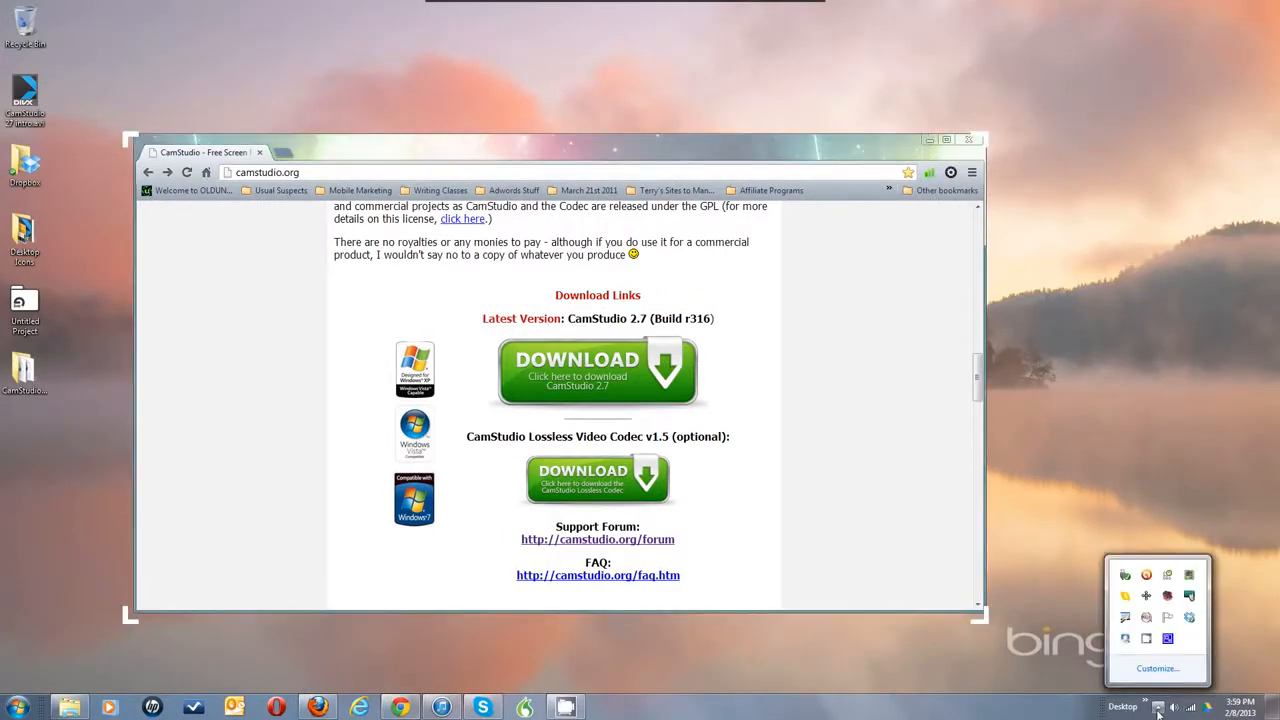
right_click(1147, 641)
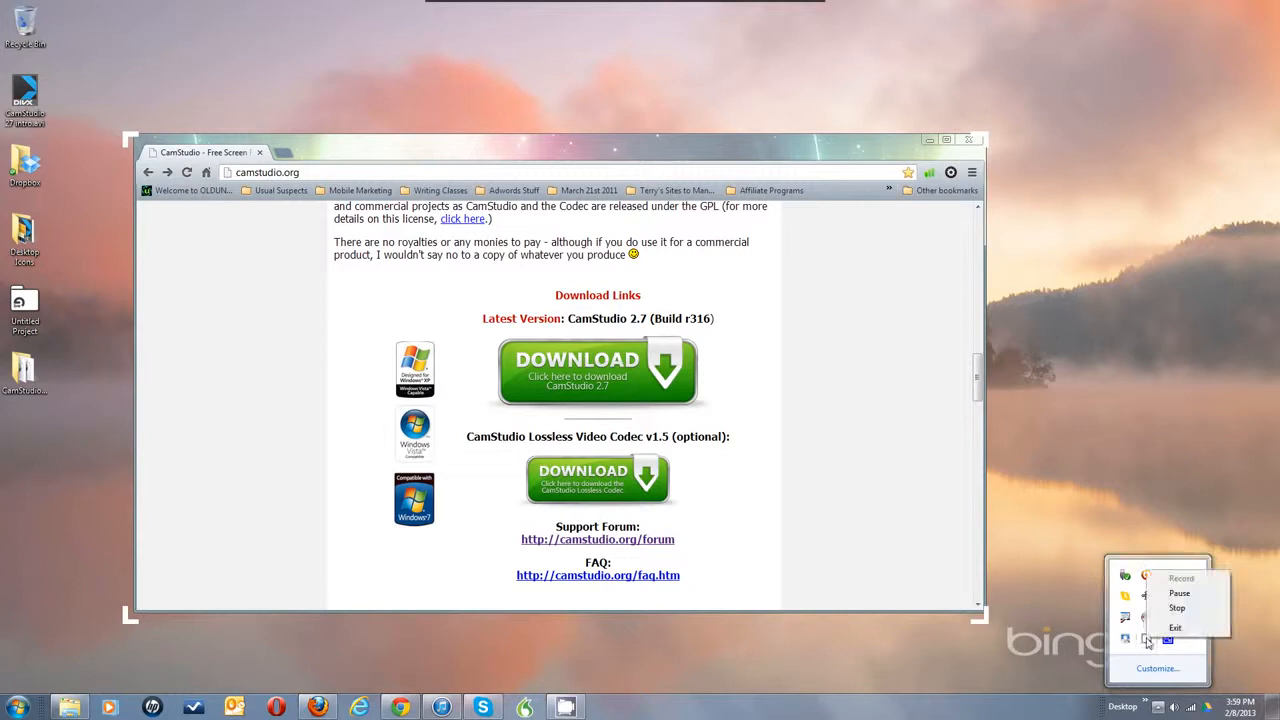
click(1156, 657)
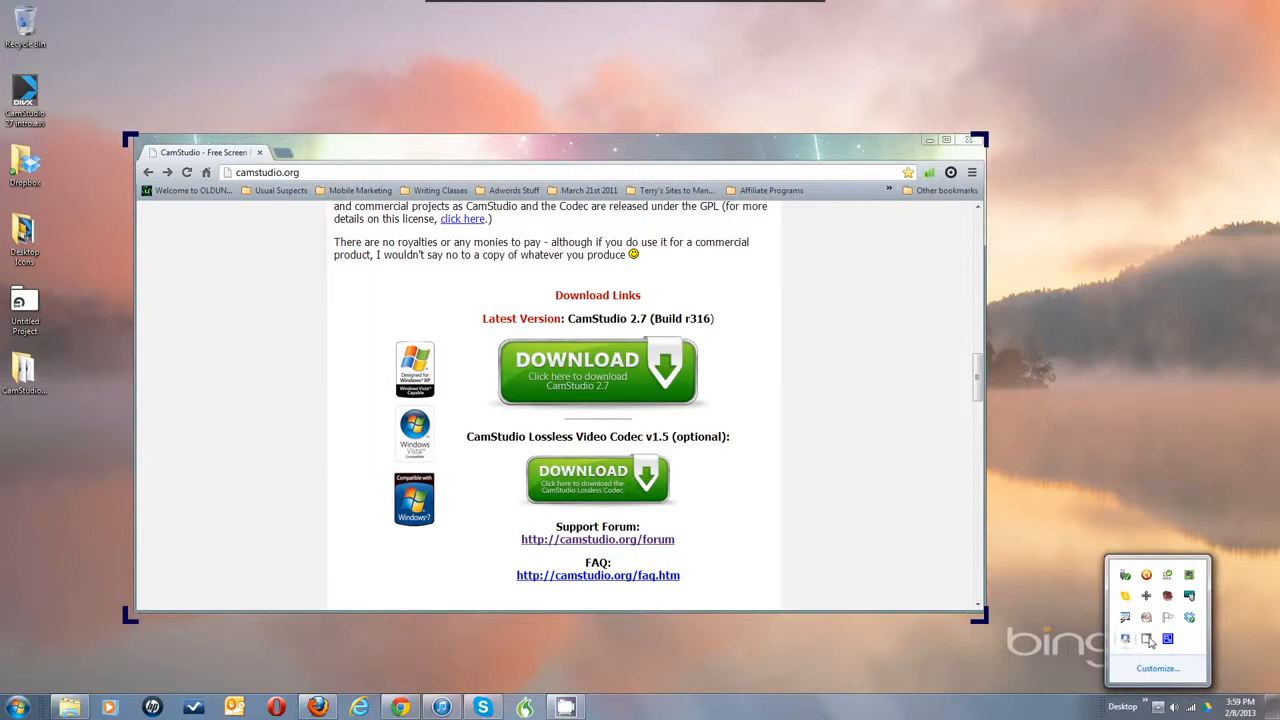
click(1149, 641)
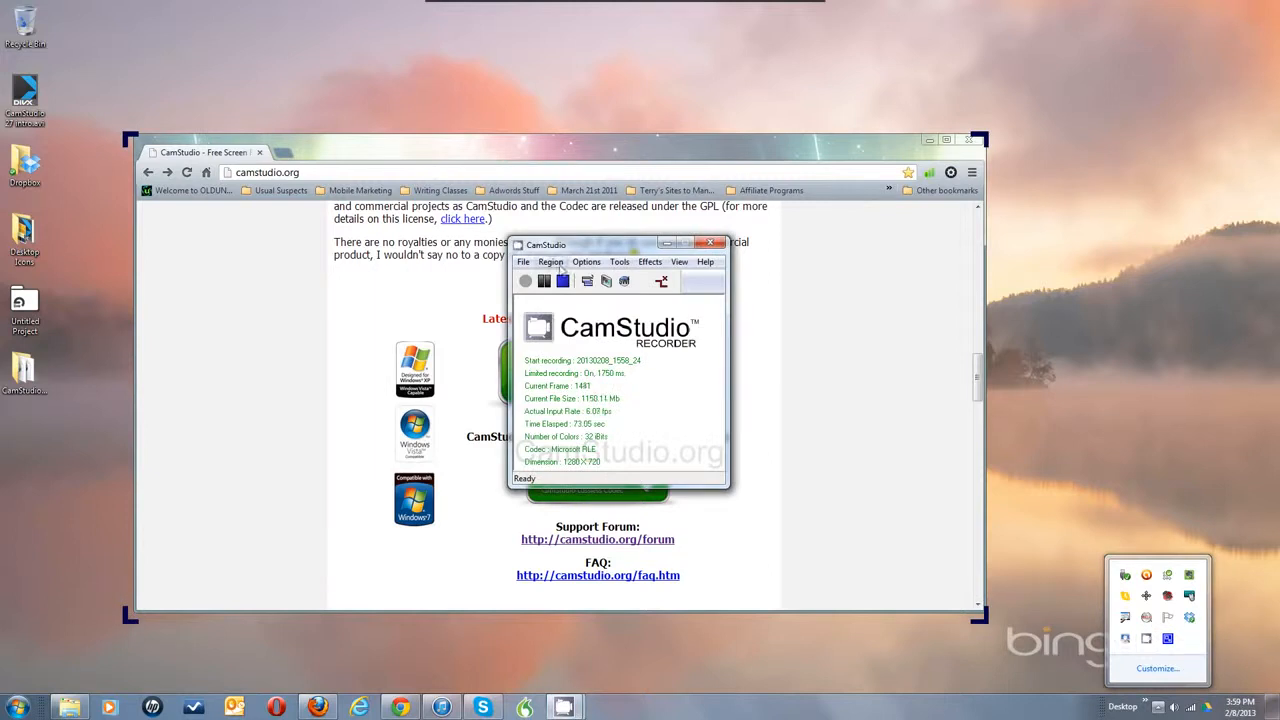
click(563, 281)
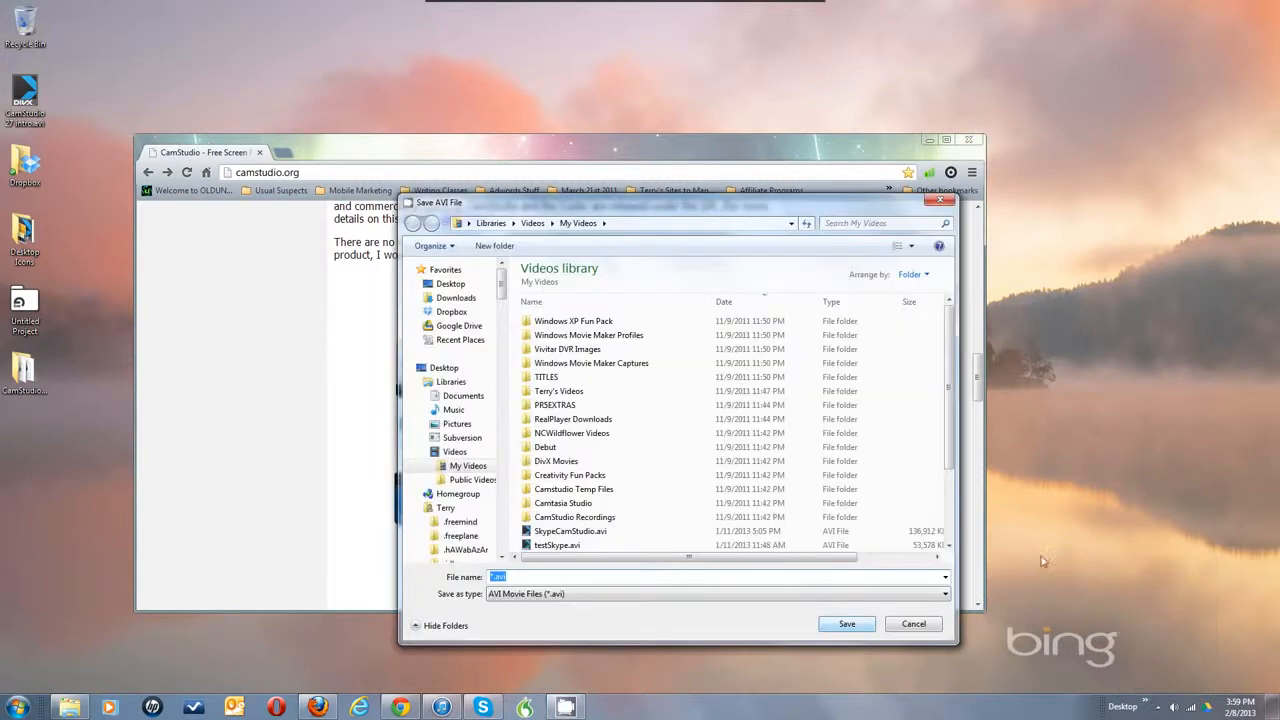
click(915, 626)
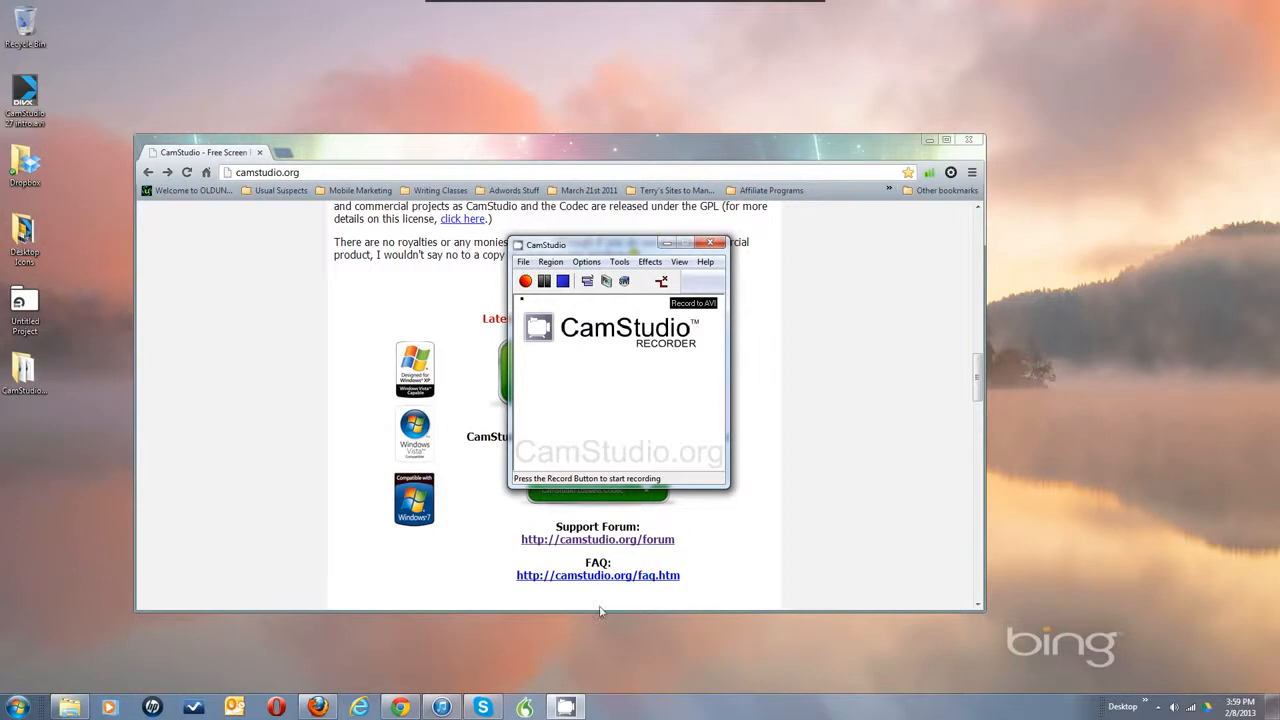
Start another 1280 by 720 recording around the browser window, bring the recorder forward and minimize it
click(526, 281)
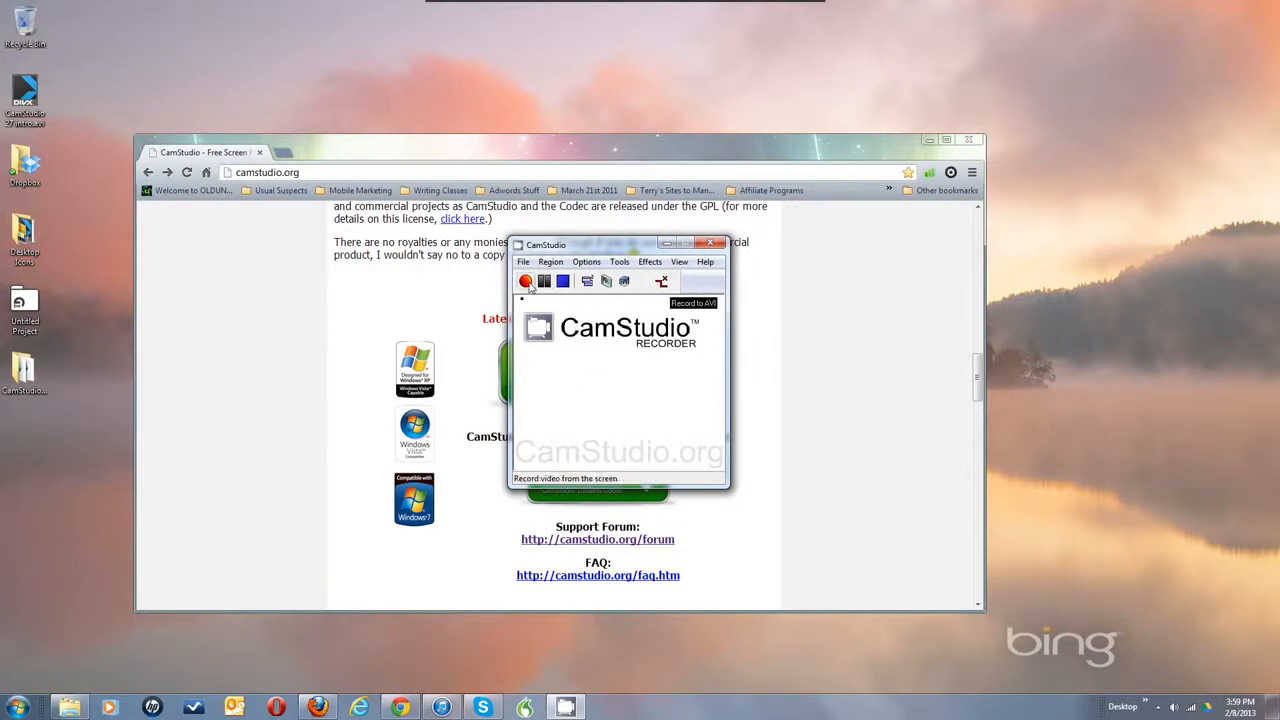
click(508, 156)
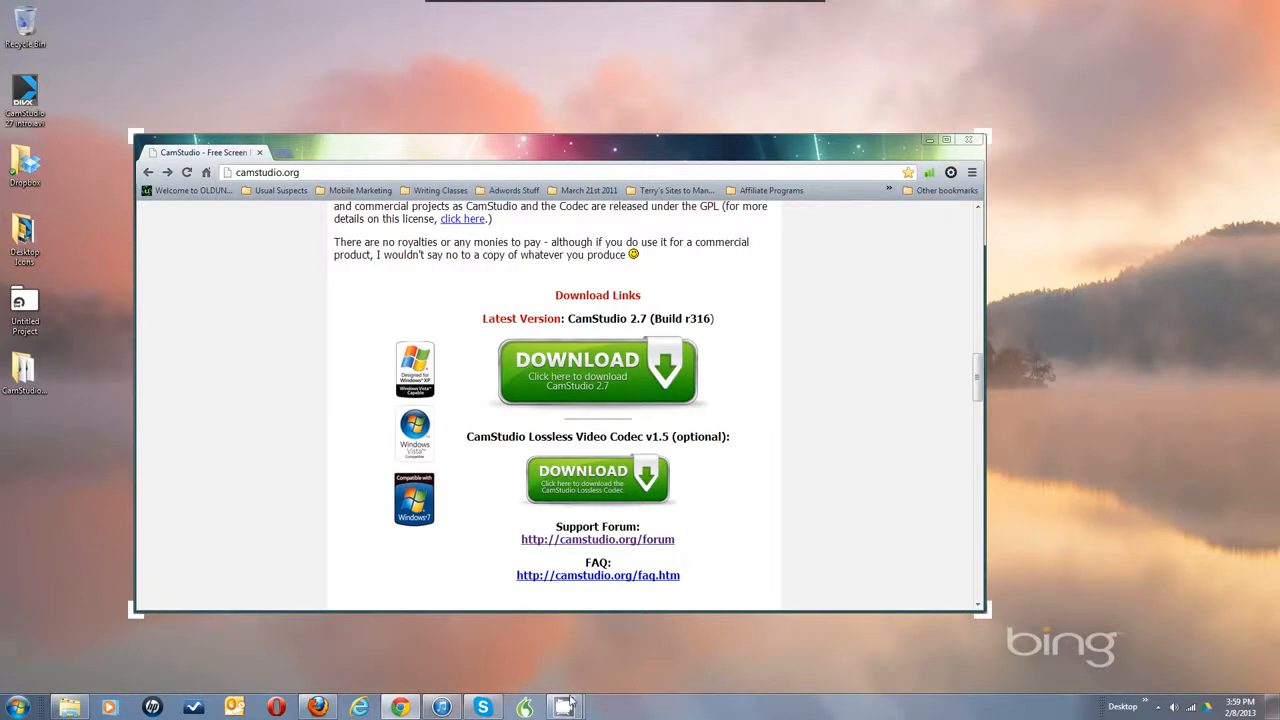
mouse_move(570, 705)
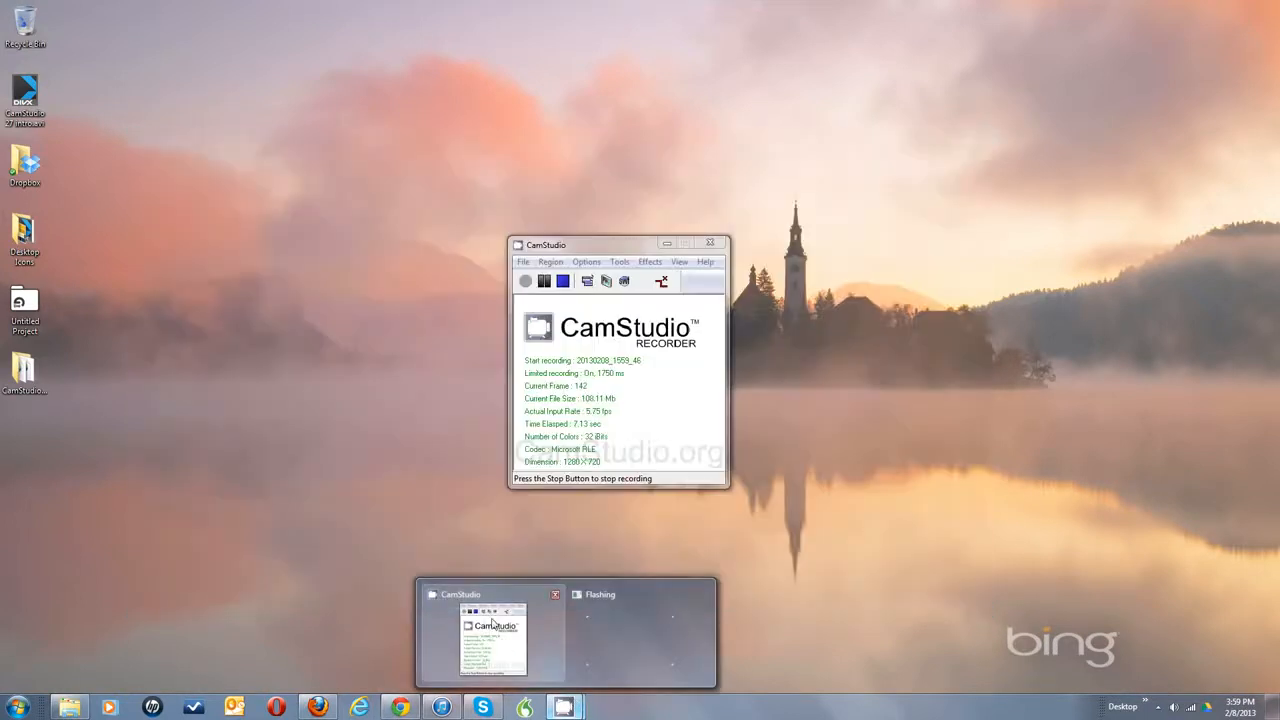
click(491, 620)
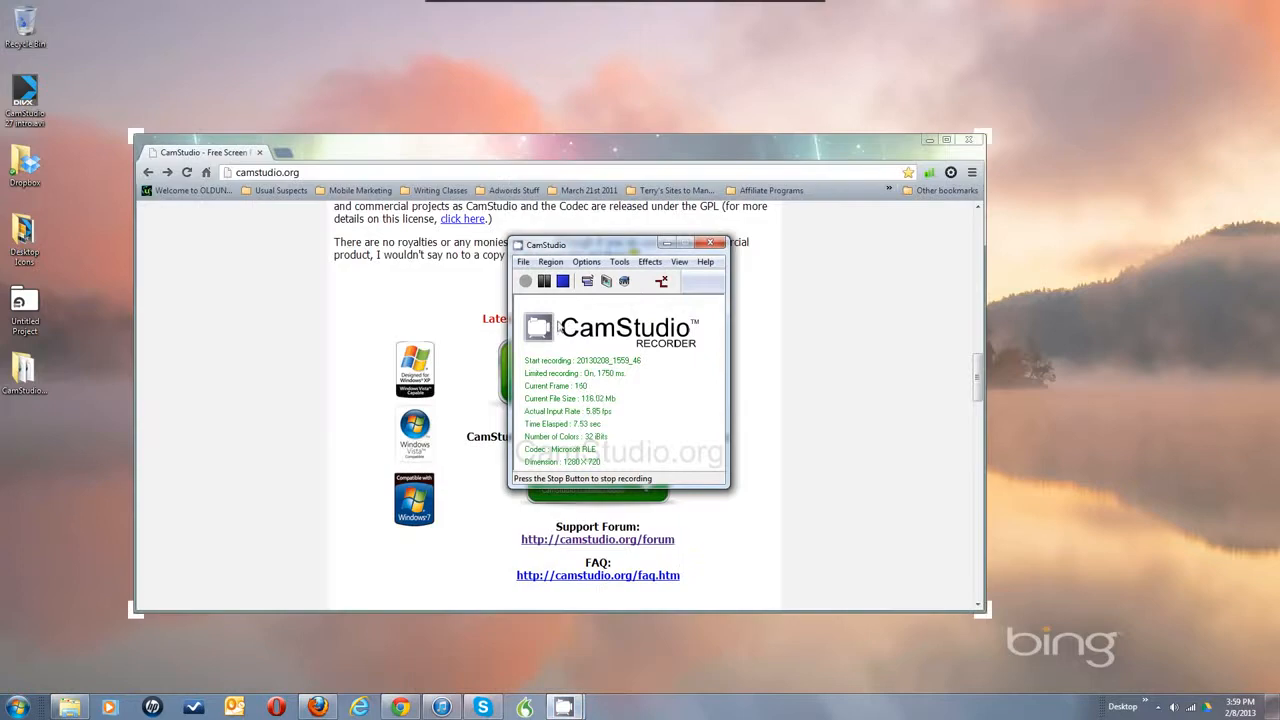
click(668, 246)
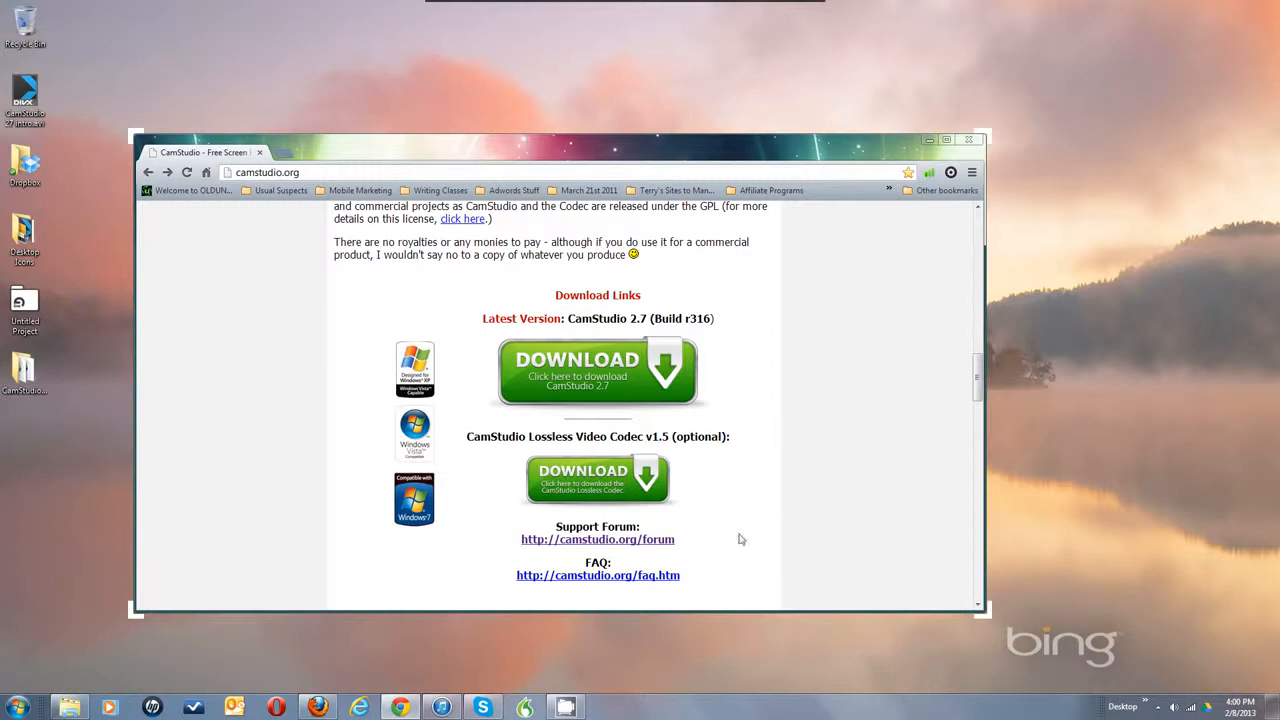
Close the Flashing window from the taskbar while the recording is running
click(567, 709)
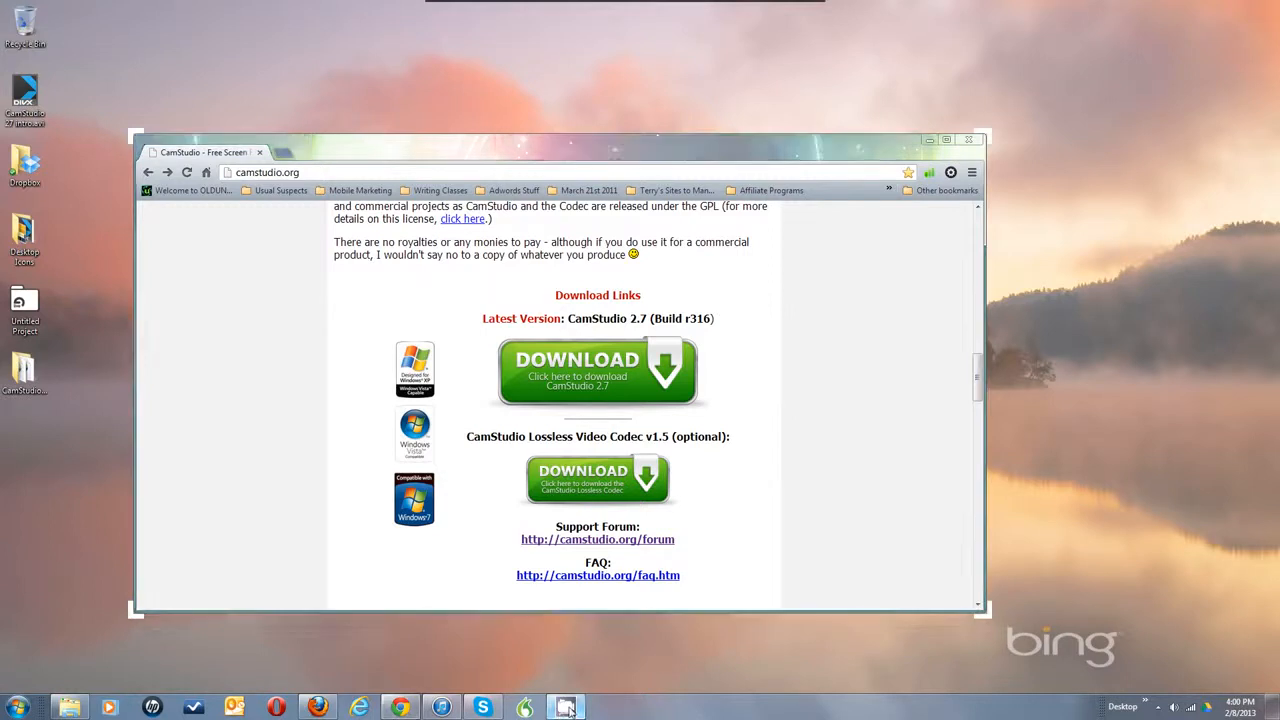
right_click(567, 708)
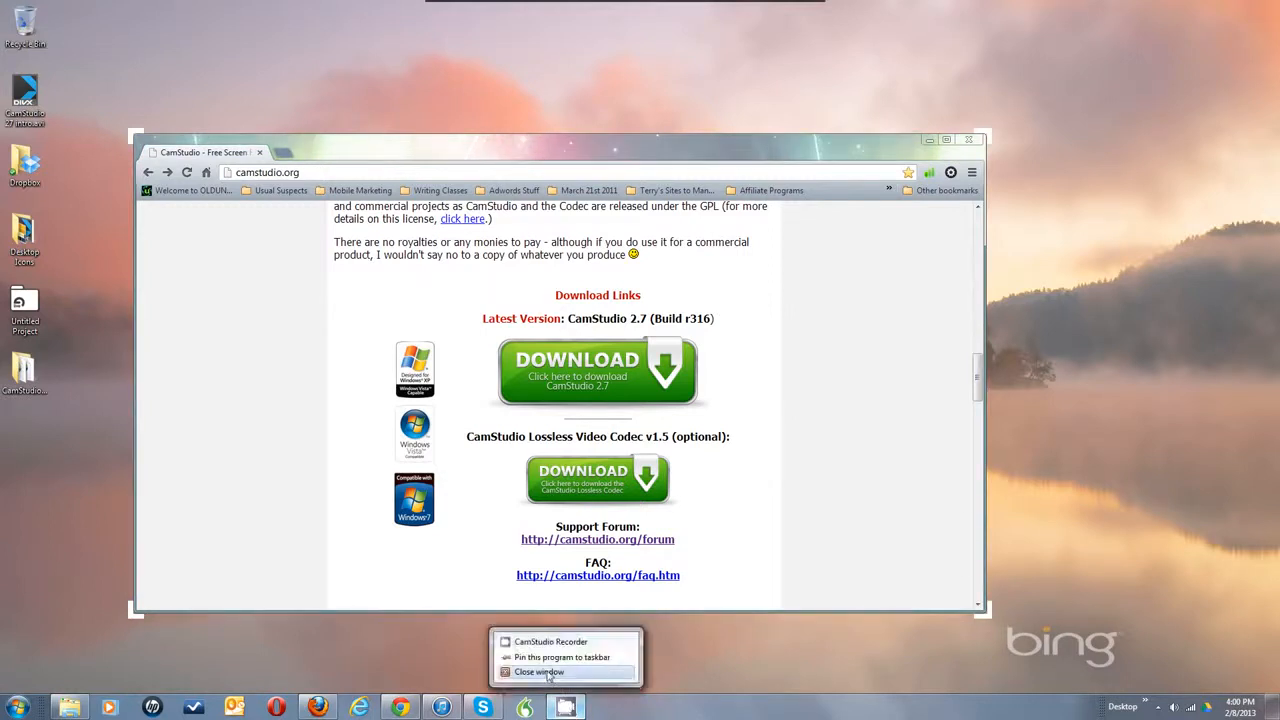
click(548, 674)
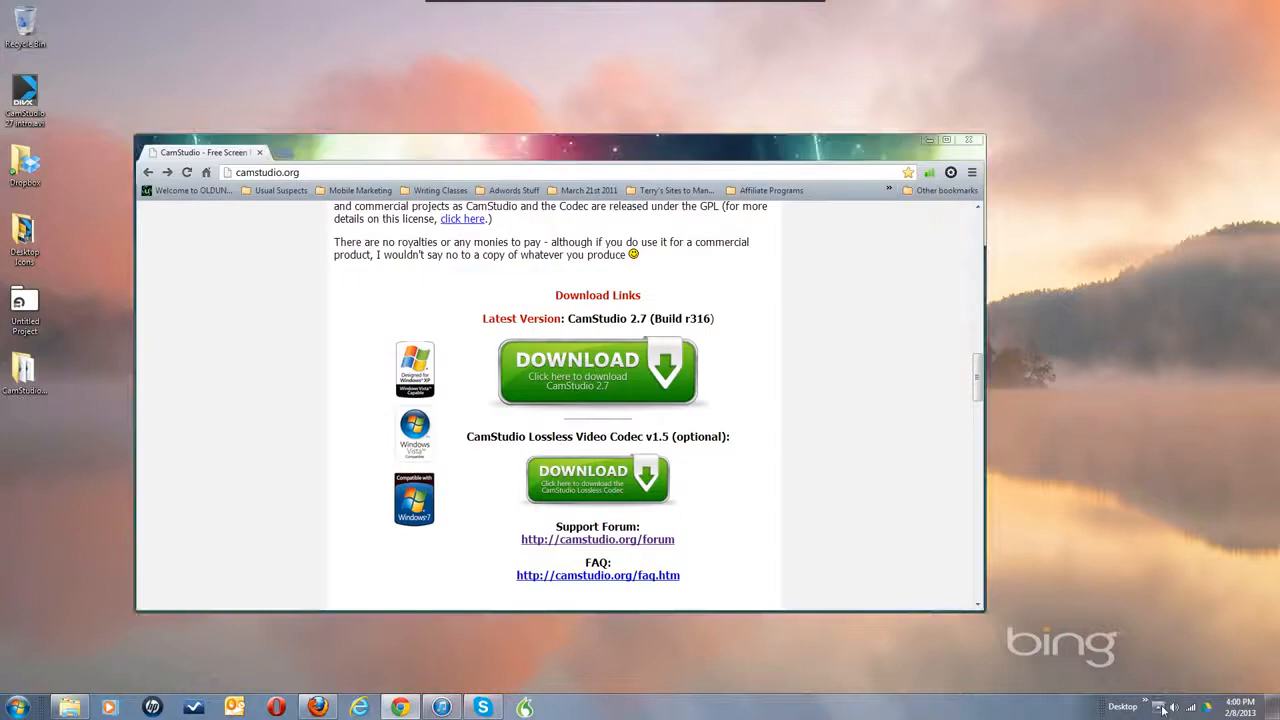
Try to stop the recording from the notification area, restore the recorder to stop it there, and discard the AVI file
click(1160, 707)
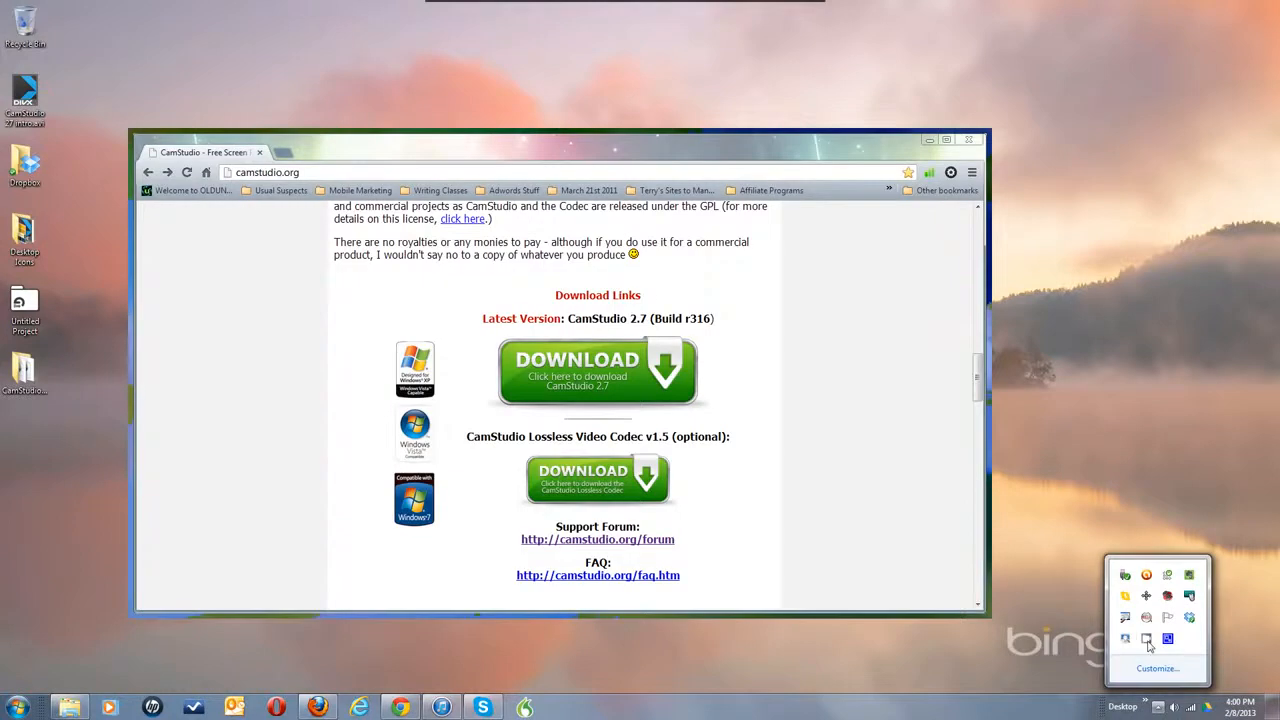
right_click(1147, 640)
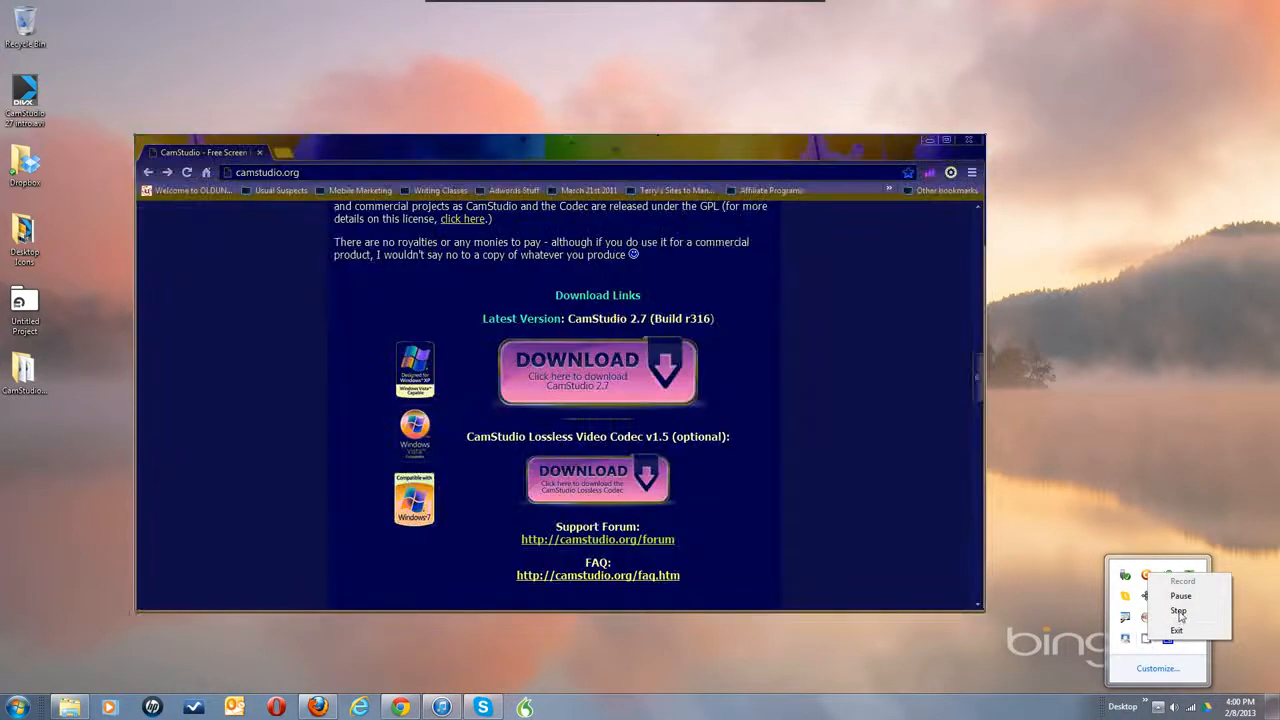
click(1179, 611)
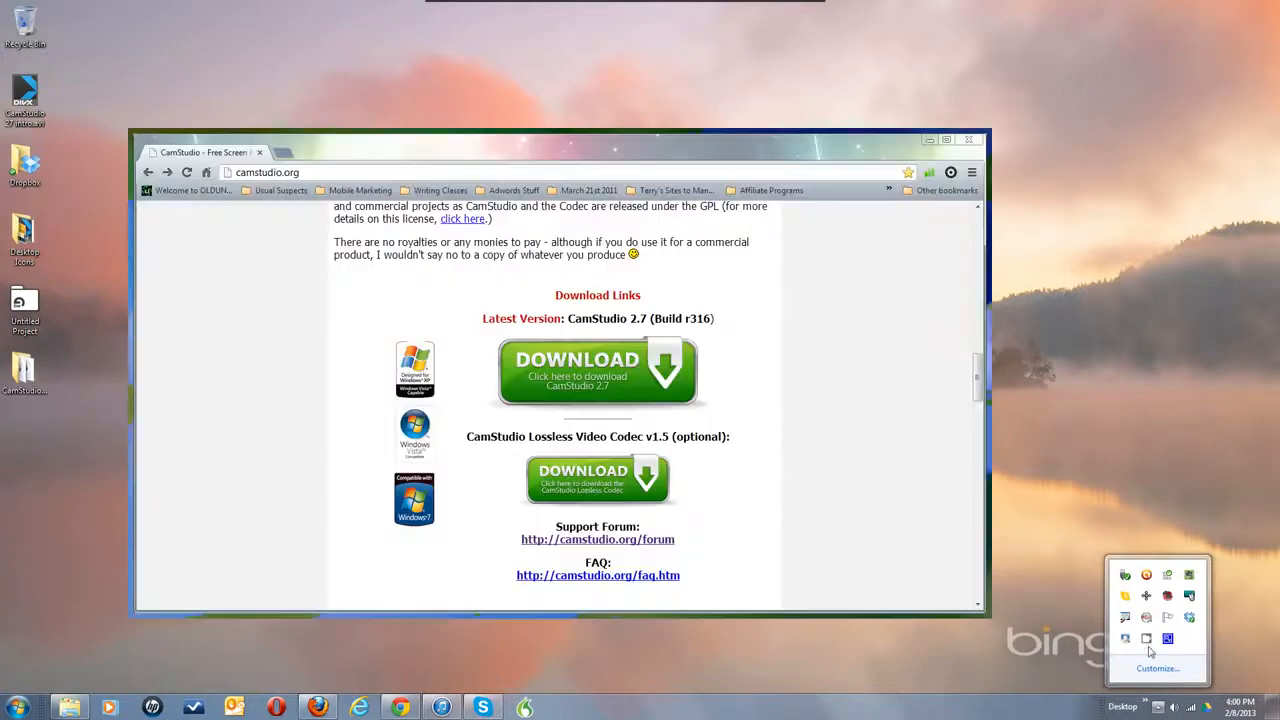
click(1147, 640)
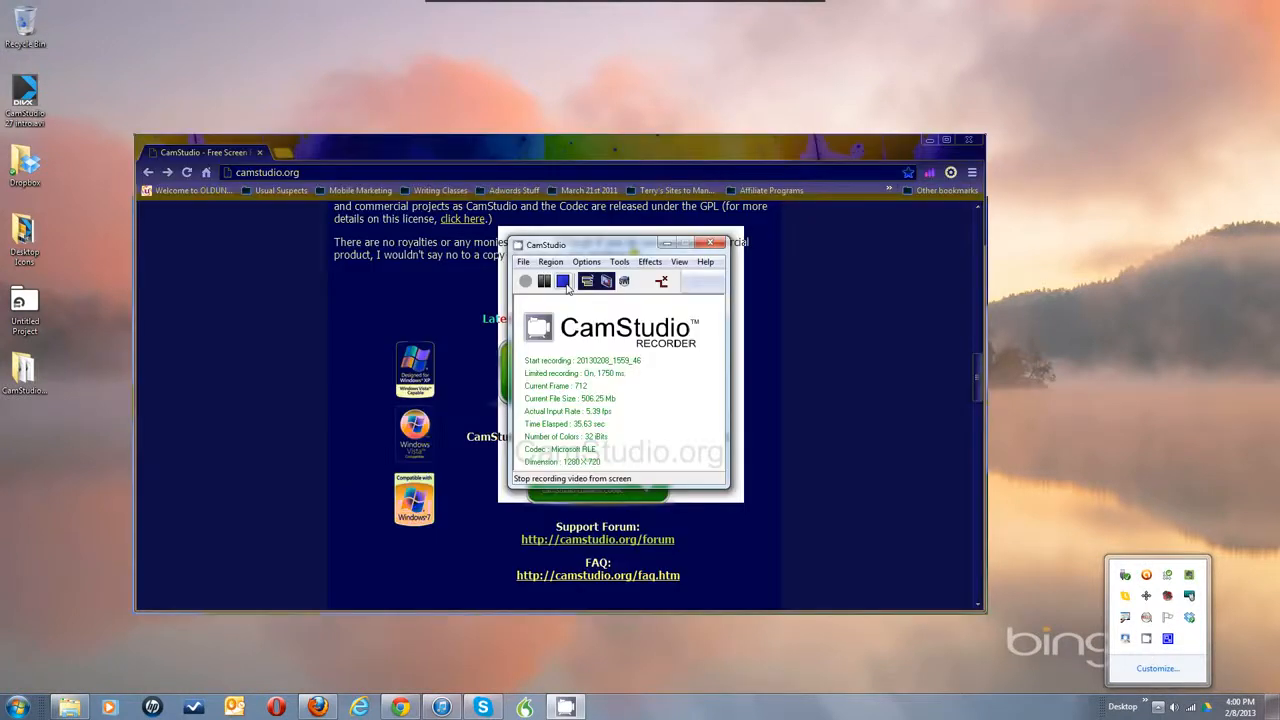
click(564, 282)
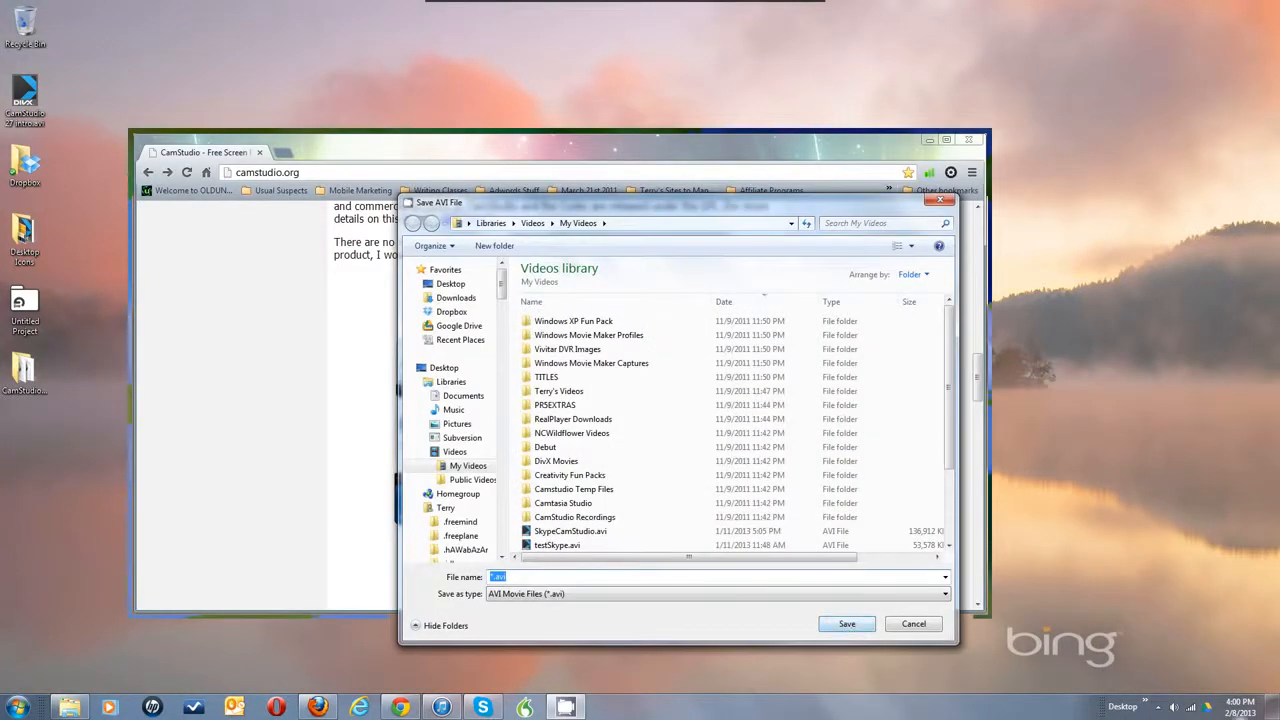
click(914, 625)
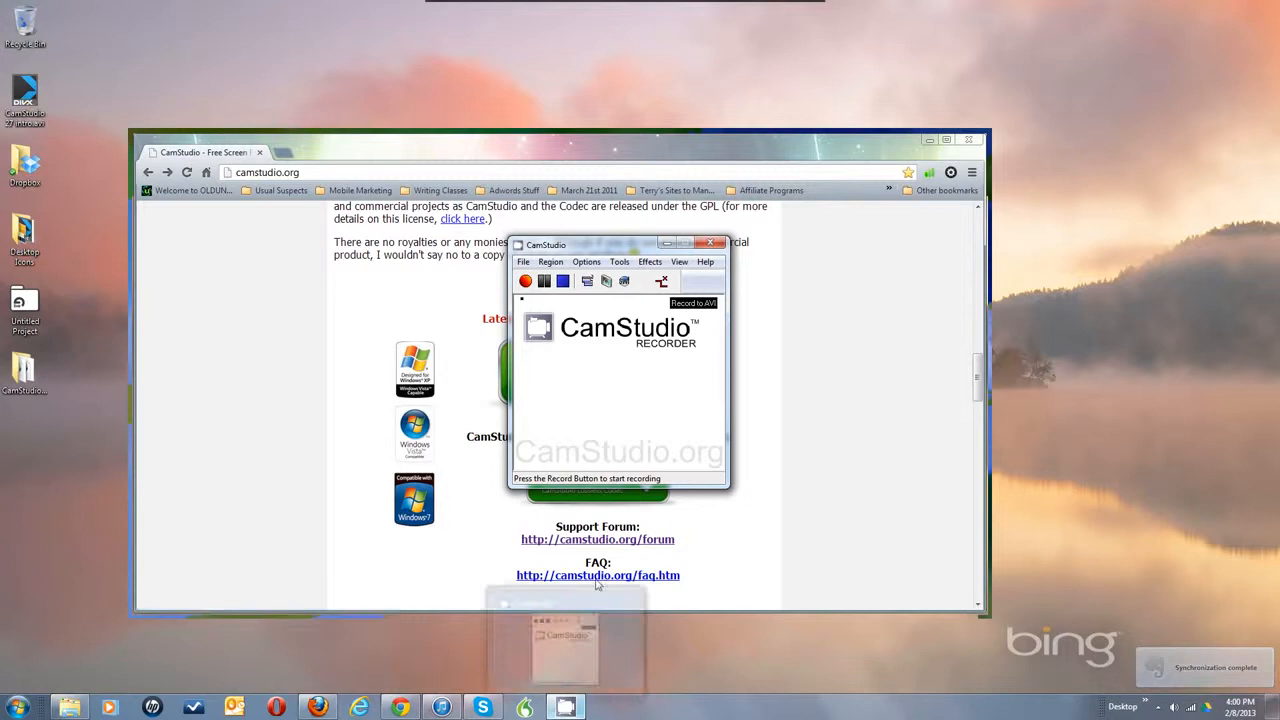
Minimize the recorder, restore it from the notification area, view its commands there, and return to the recorder window
mouse_move(573, 708)
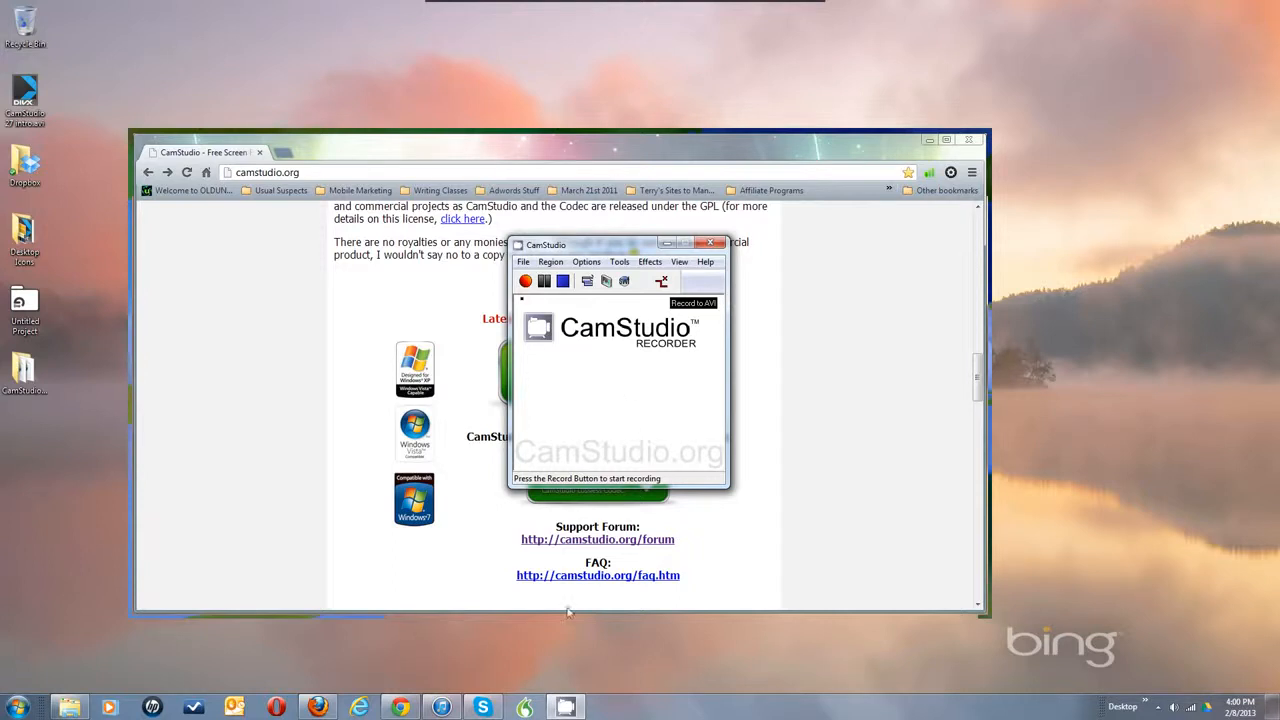
click(666, 245)
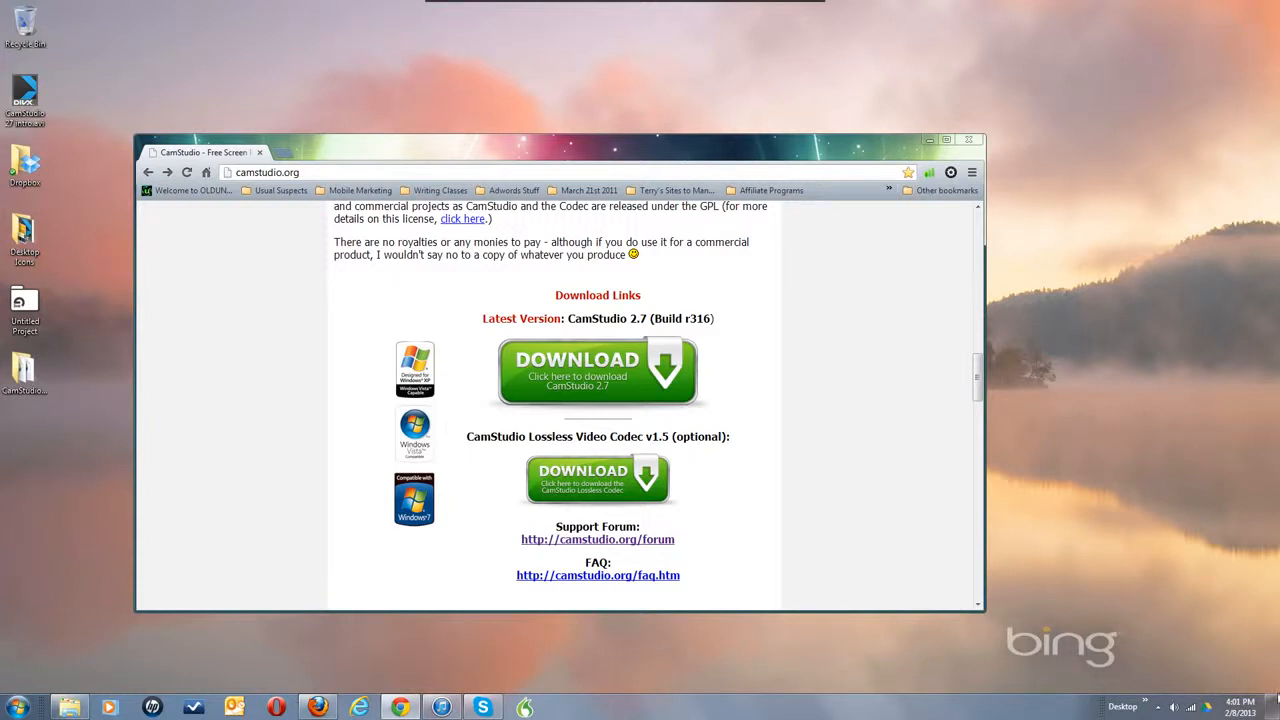
click(1158, 706)
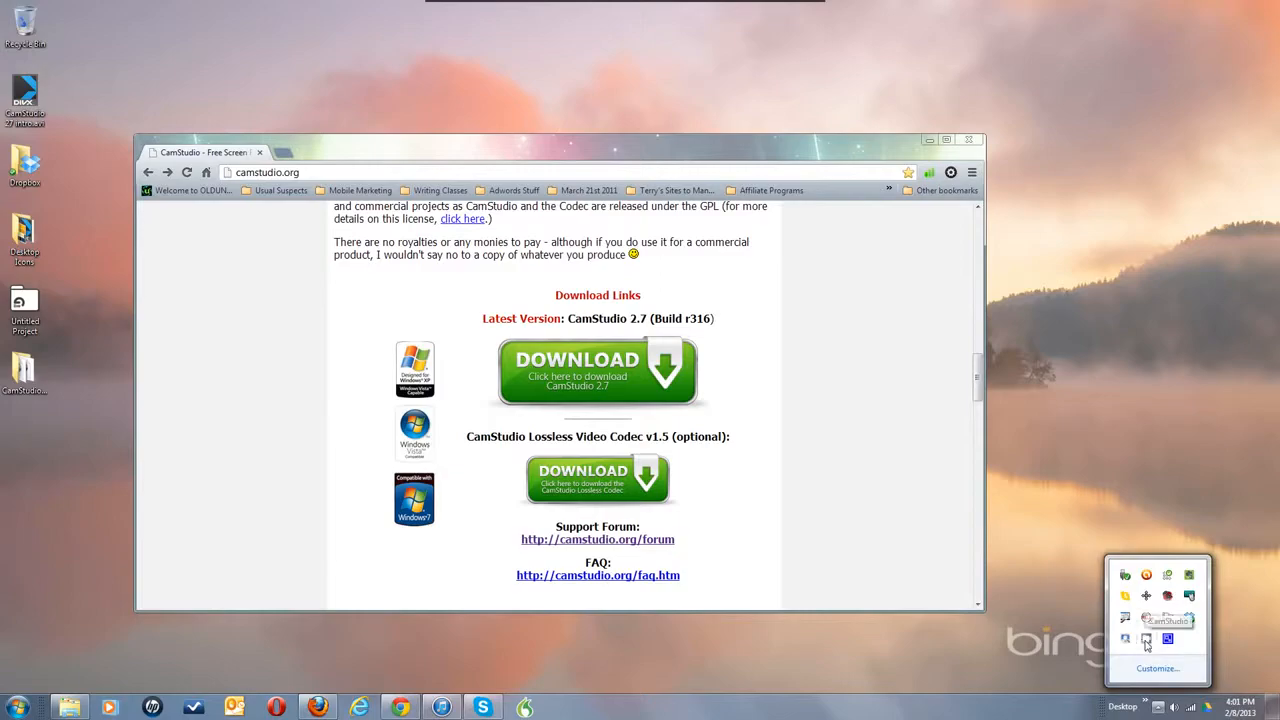
click(1012, 557)
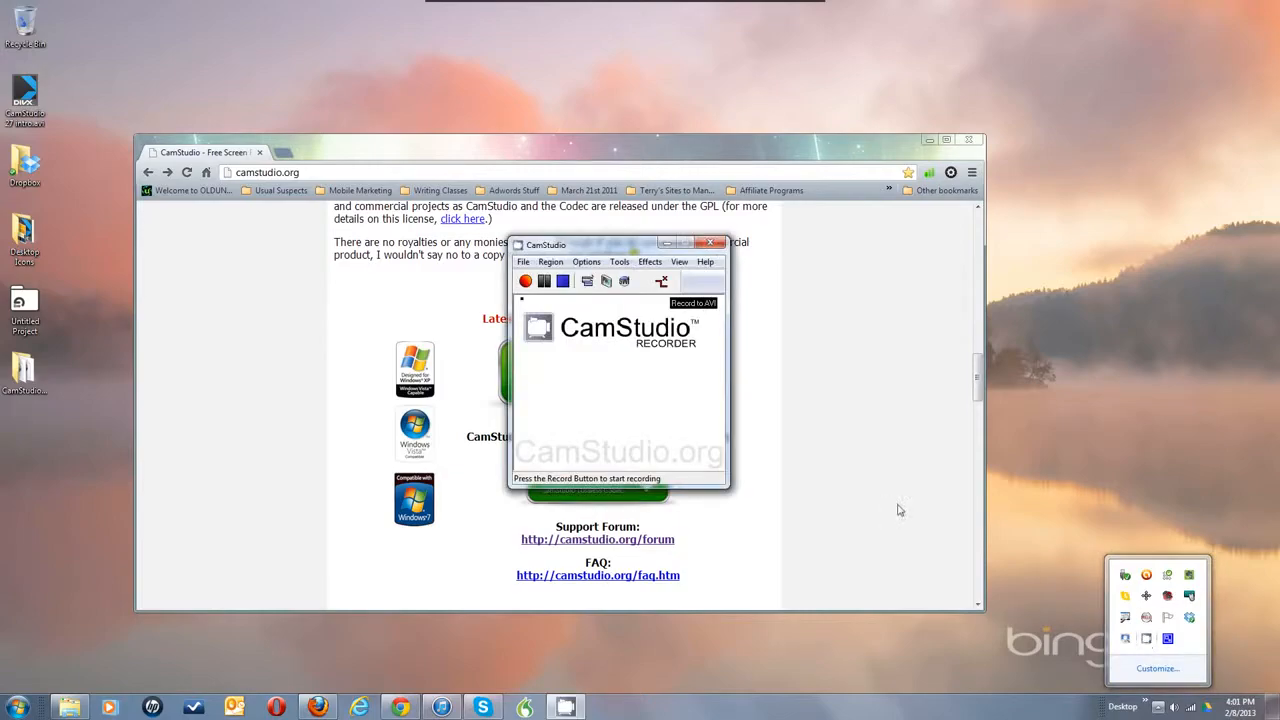
right_click(1147, 638)
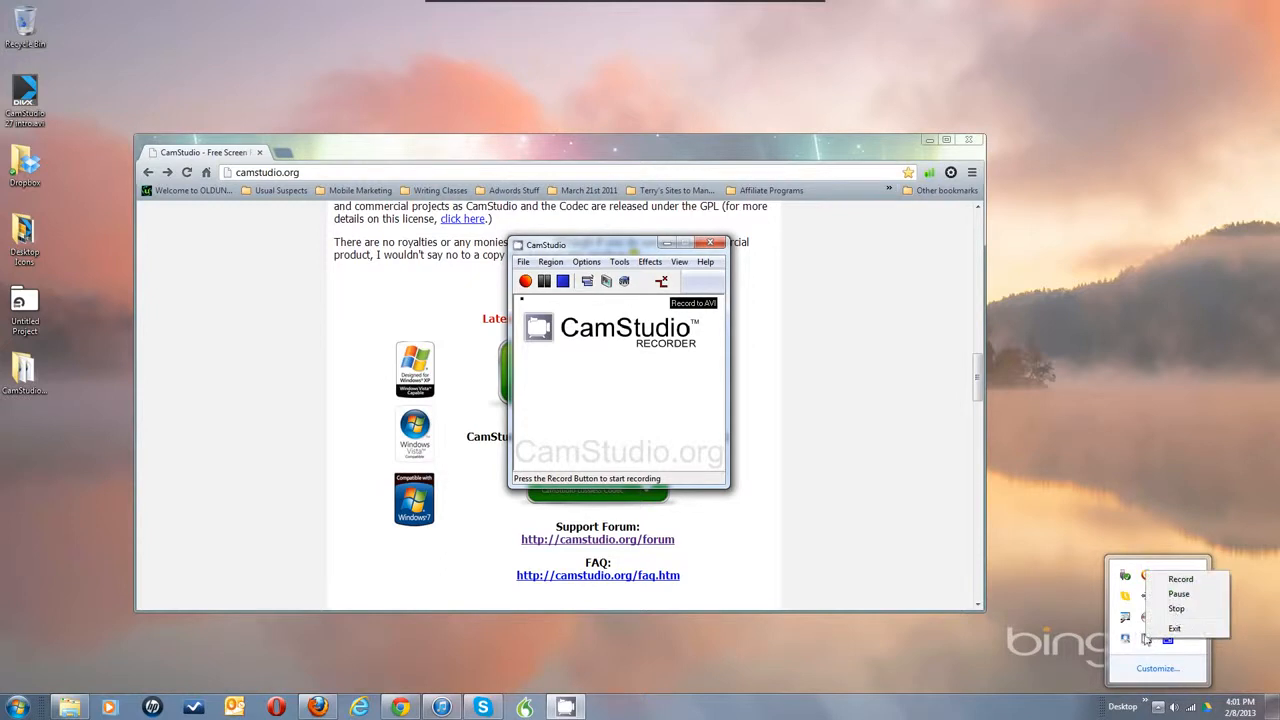
click(1048, 645)
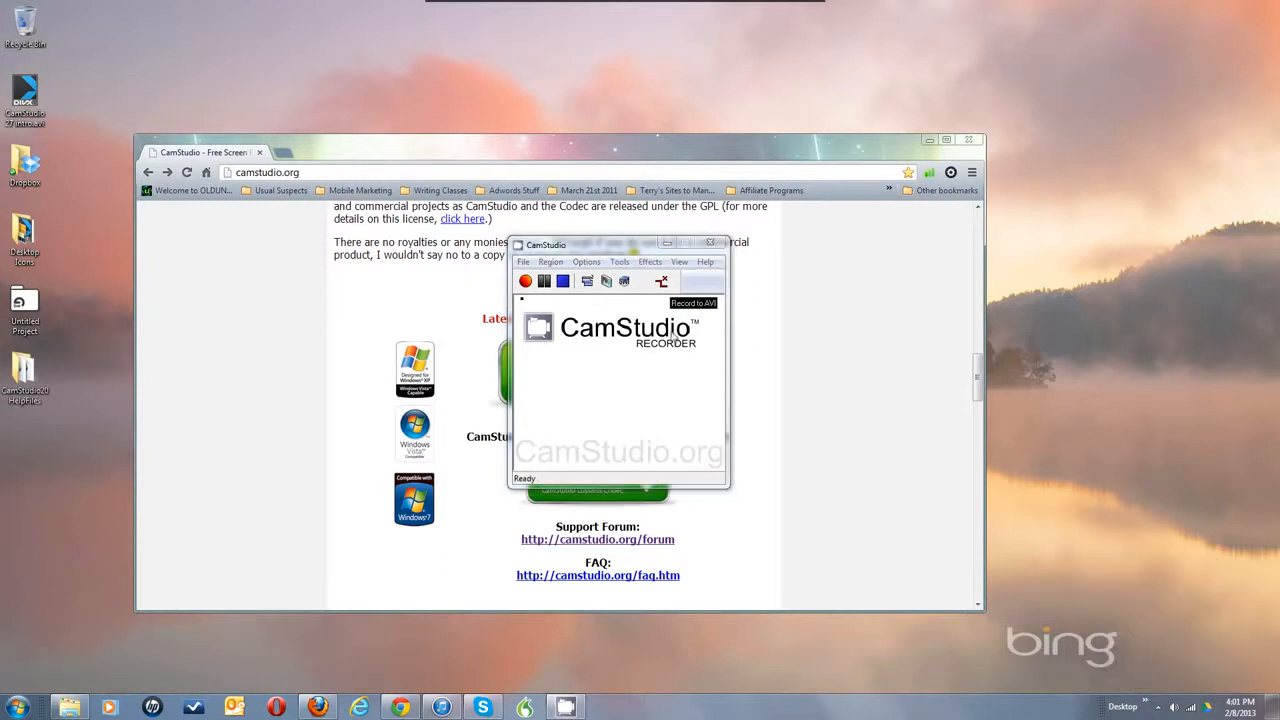
click(632, 381)
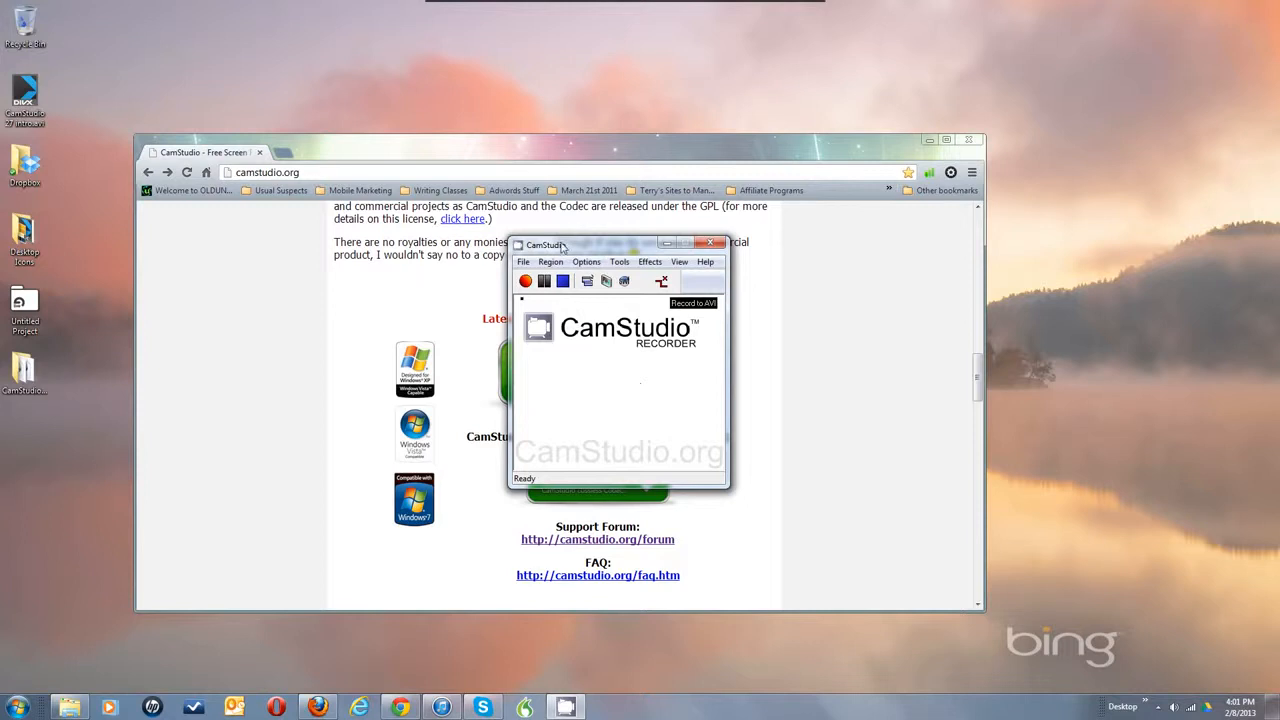
Set the recording area to a fixed region of 1280 by 720 with the top-left corner at 200, 200
click(550, 262)
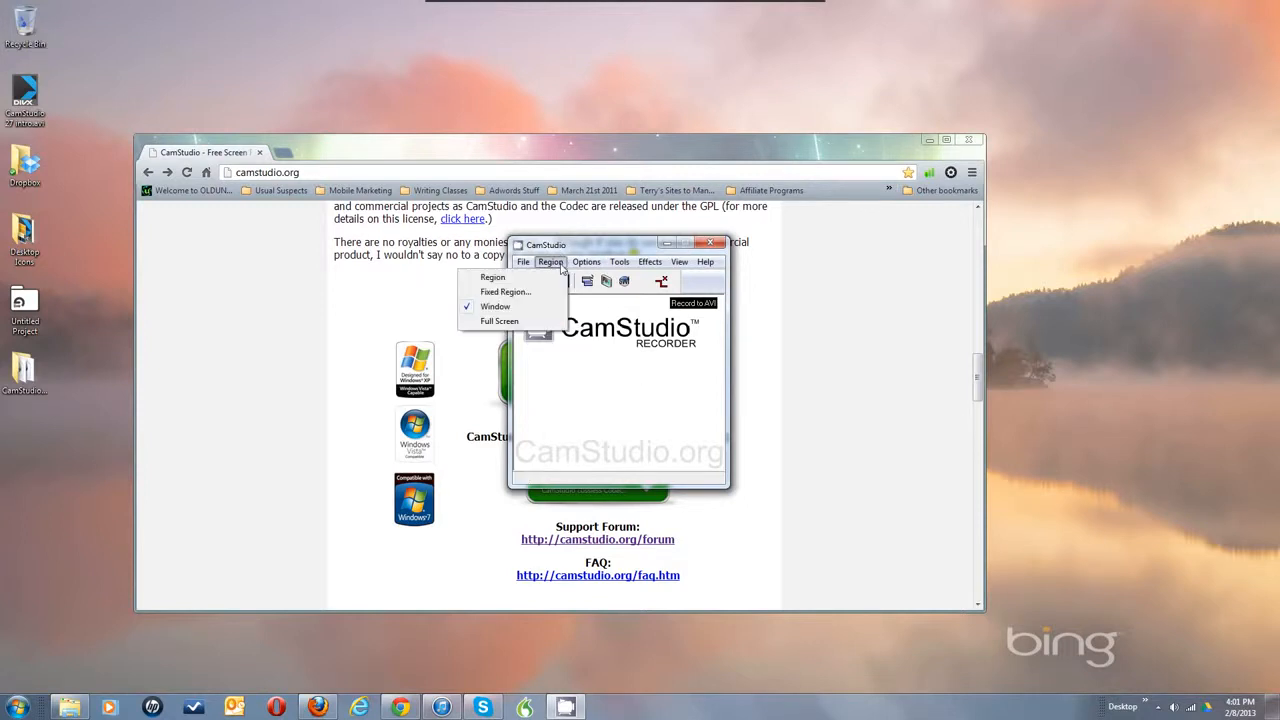
click(505, 291)
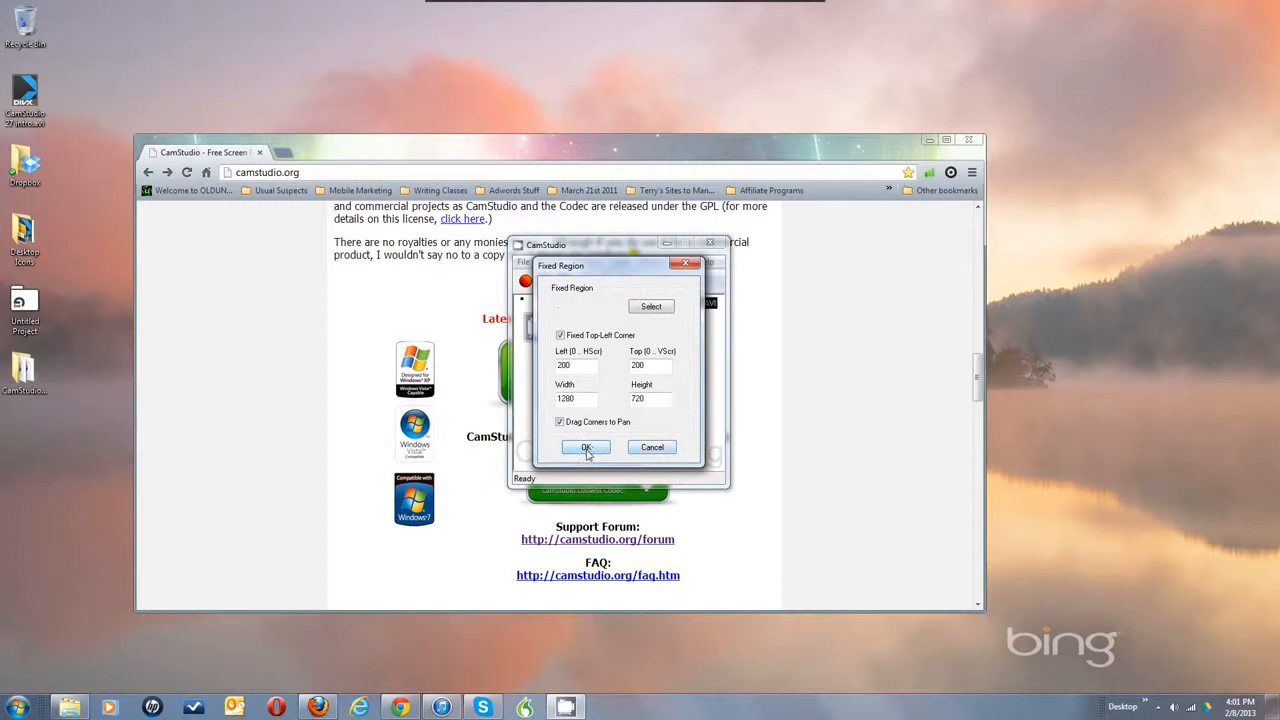
click(587, 448)
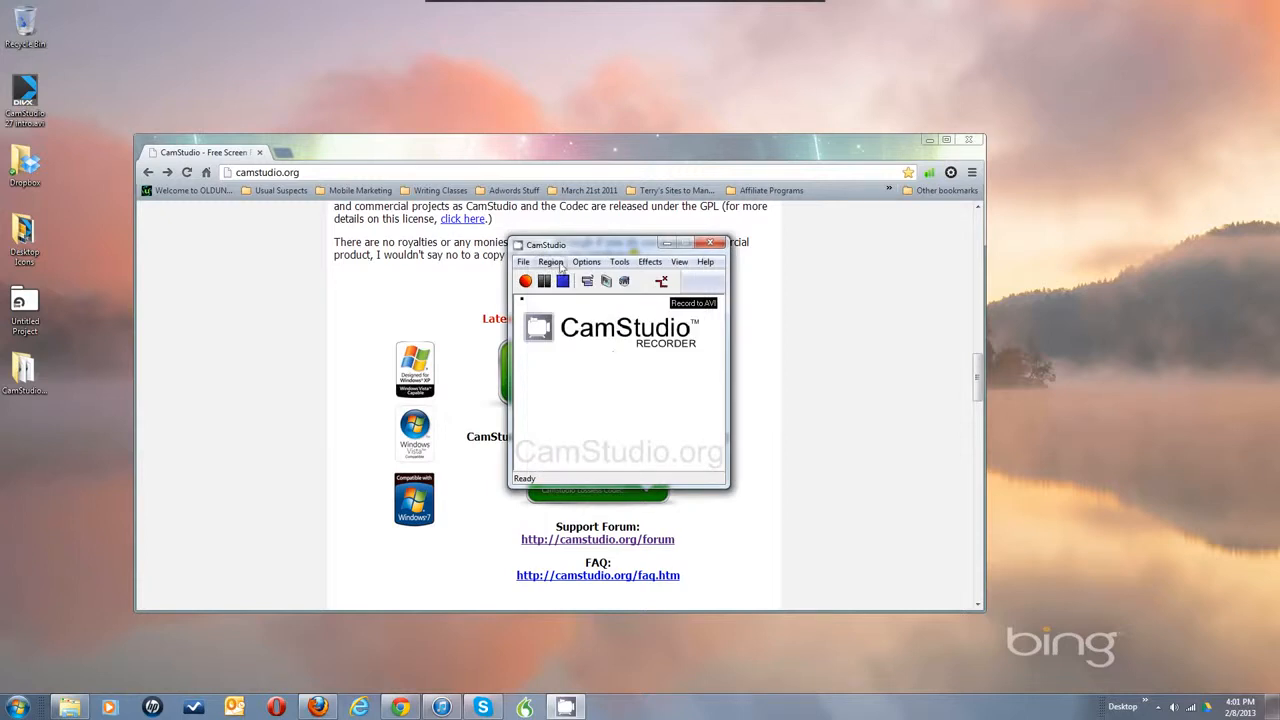
Open the recorder's video options and choose Xvid MPEG-4 Codec as the compressor
click(588, 262)
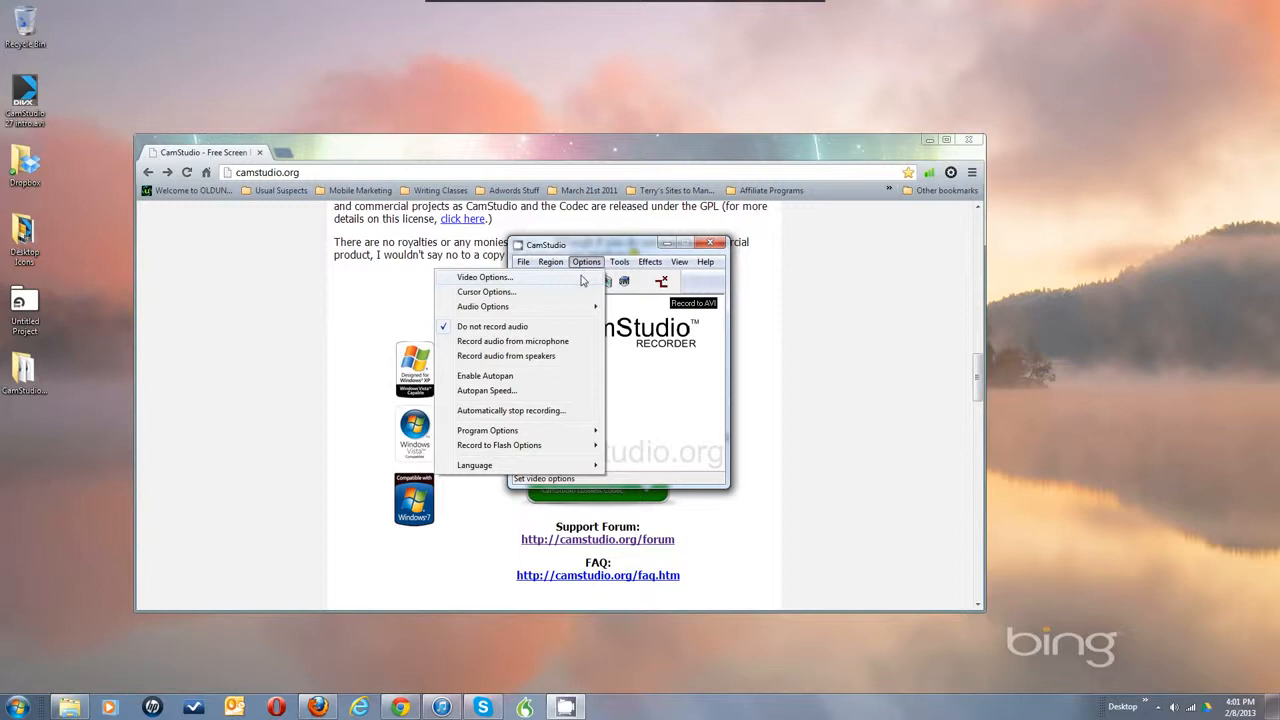
click(545, 278)
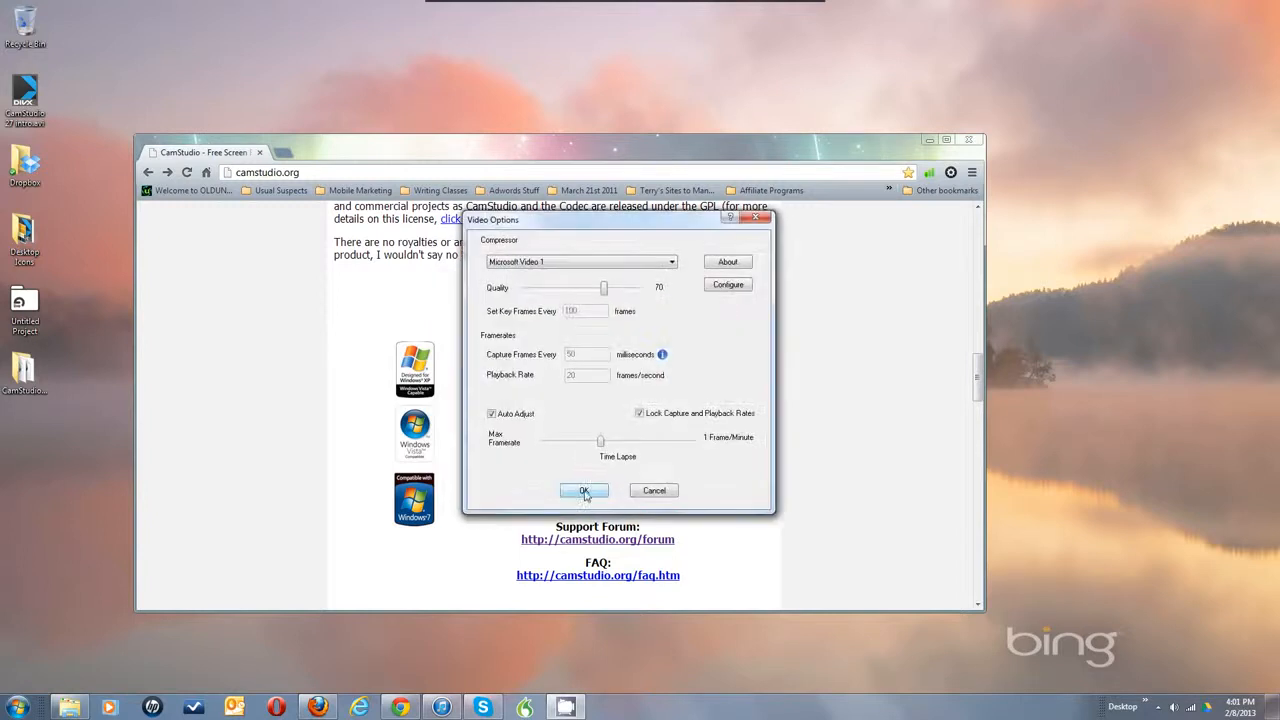
click(671, 262)
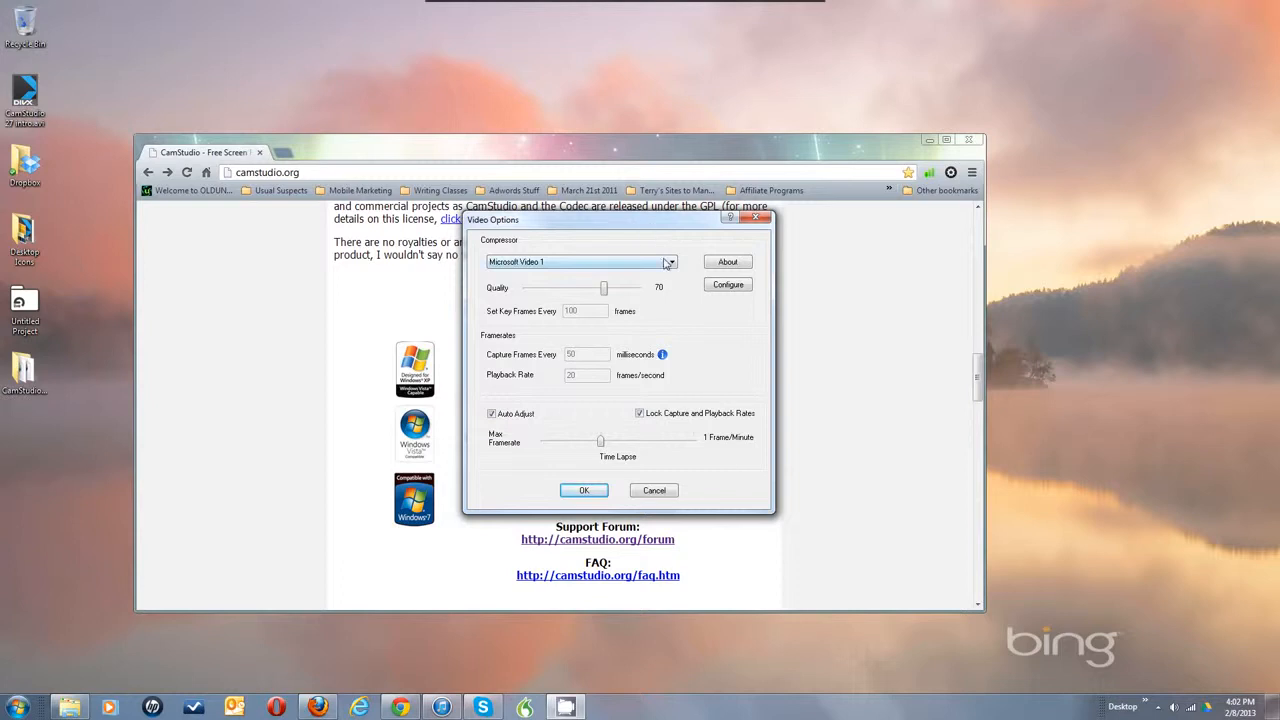
click(667, 262)
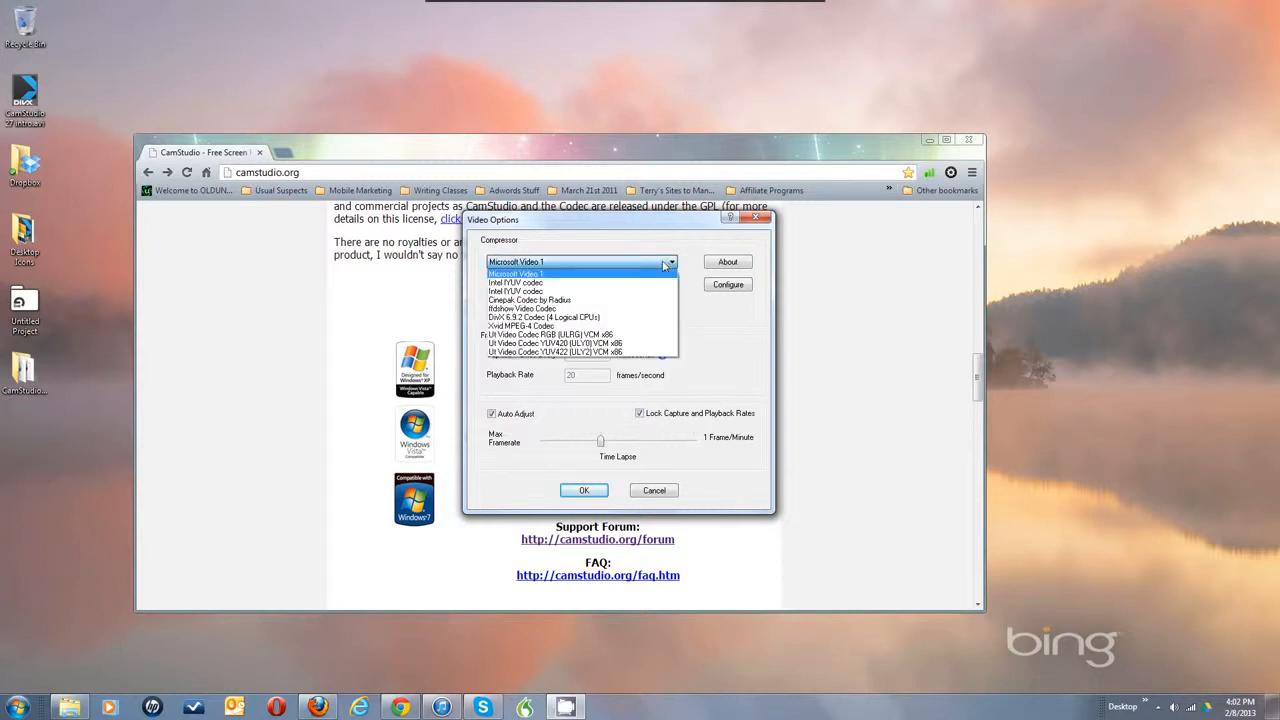
click(570, 327)
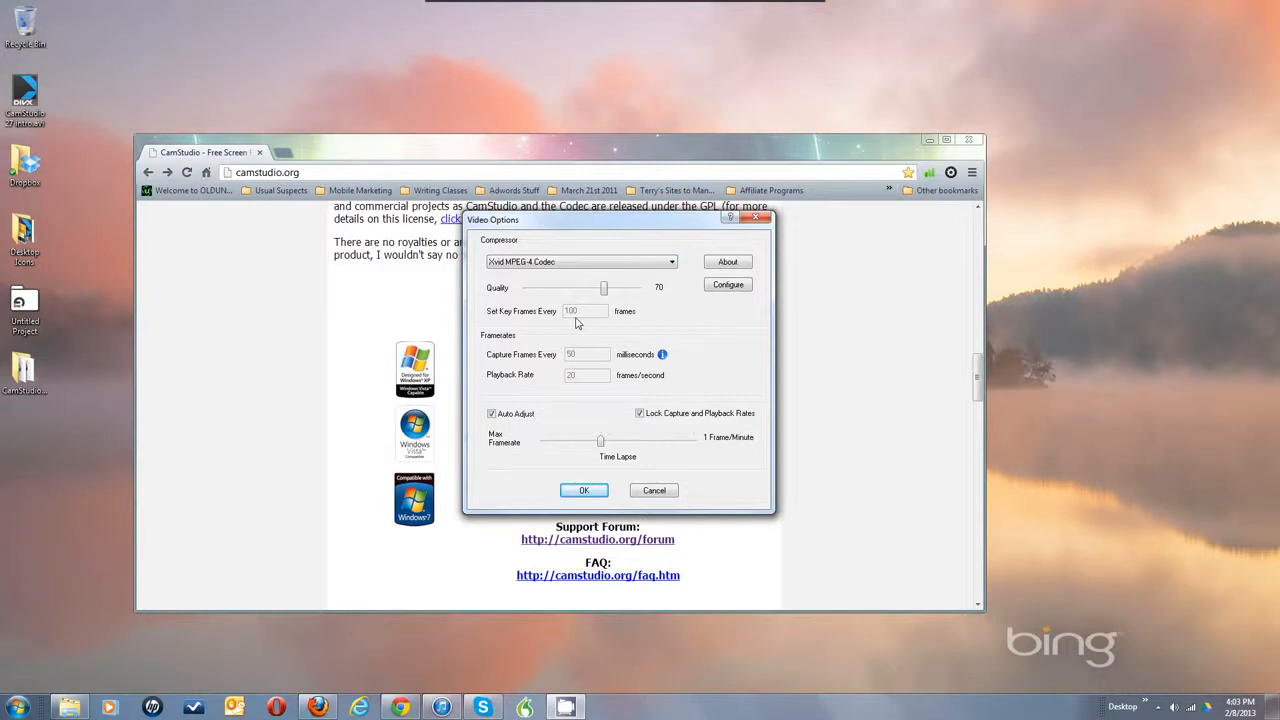
Switch the compressor back to Microsoft Video 1 and raise the video quality to 100
click(672, 263)
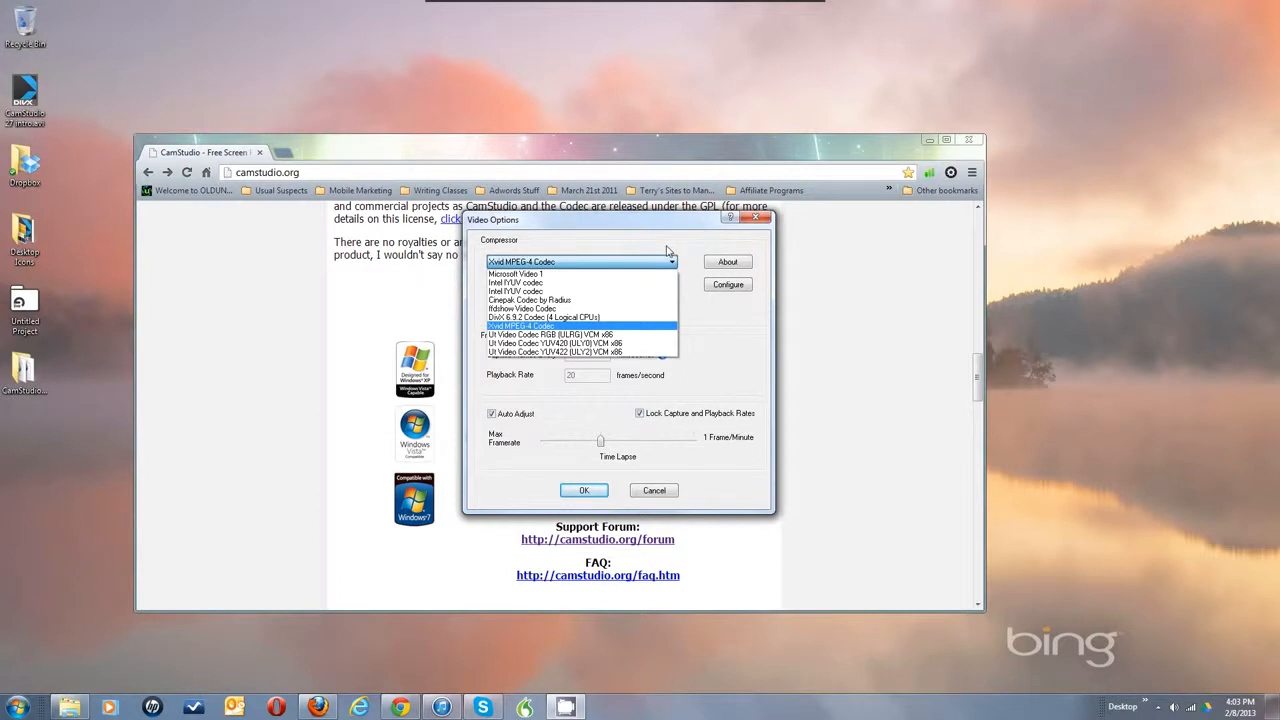
click(659, 275)
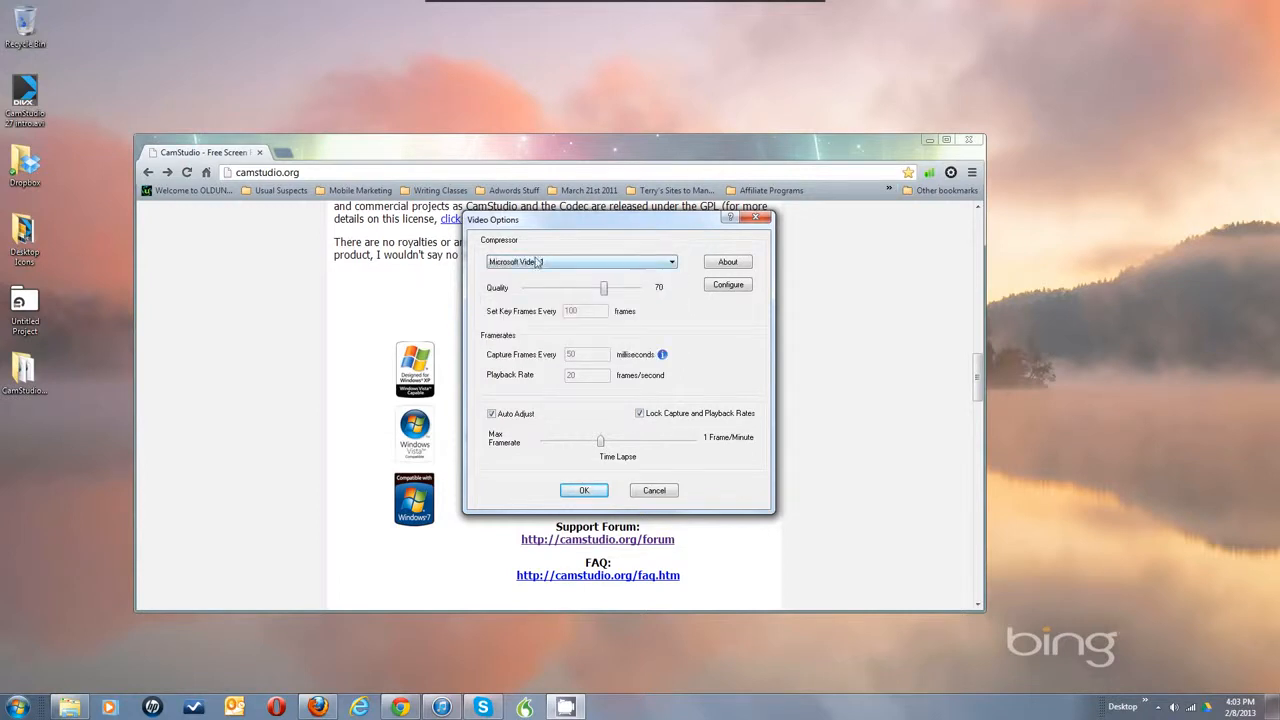
click(605, 290)
drag(605, 290, 655, 305)
Set the Microsoft Video 1 compressor's temporal quality ratio to 0.91 in its configuration
click(728, 287)
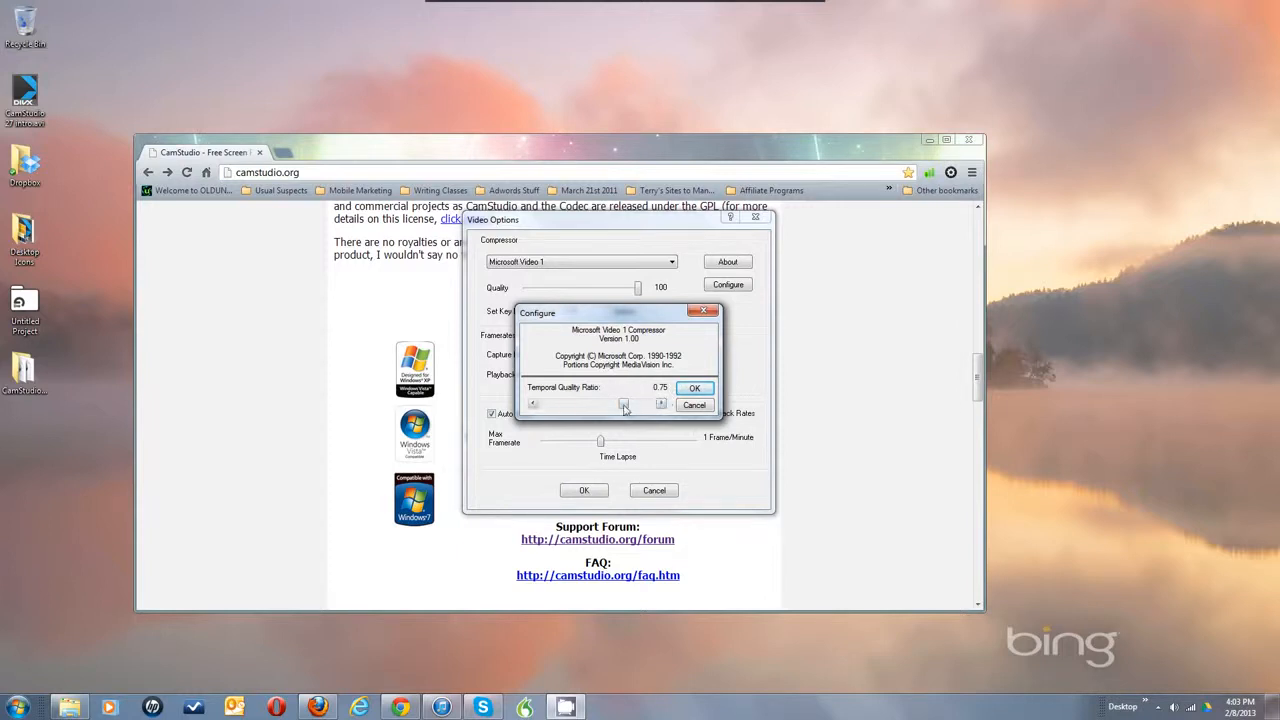
drag(625, 408, 642, 413)
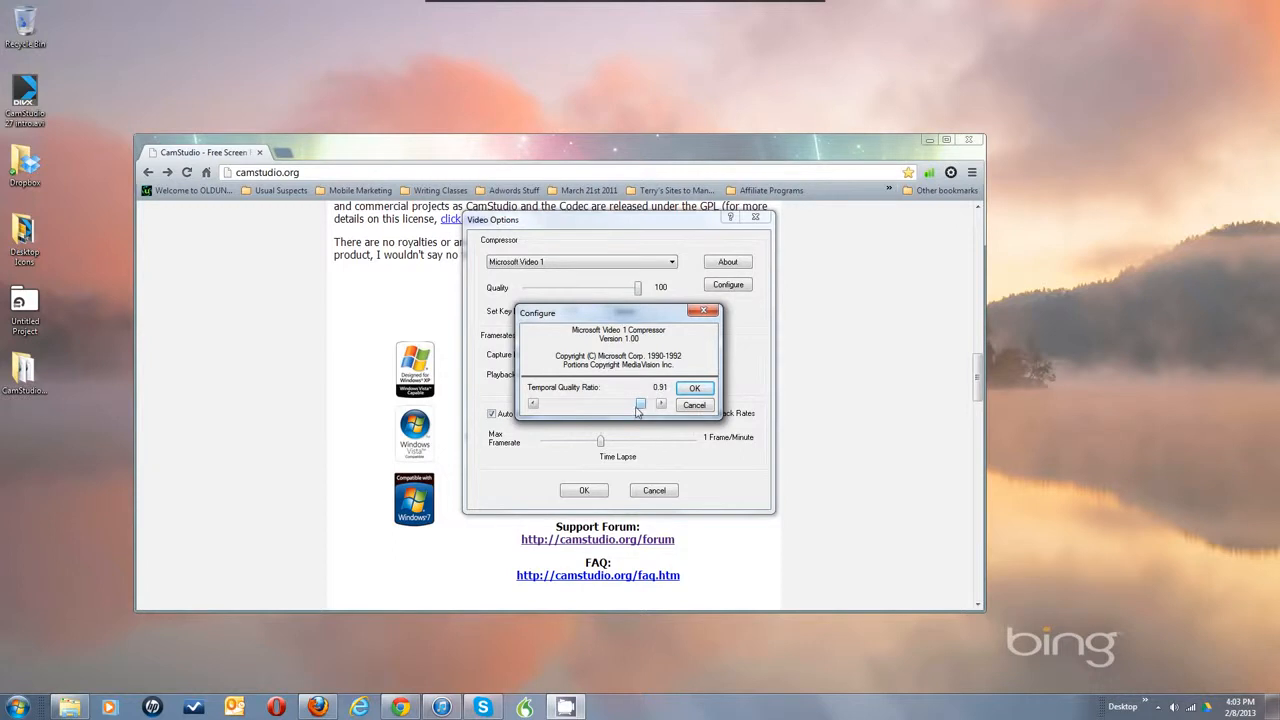
click(694, 390)
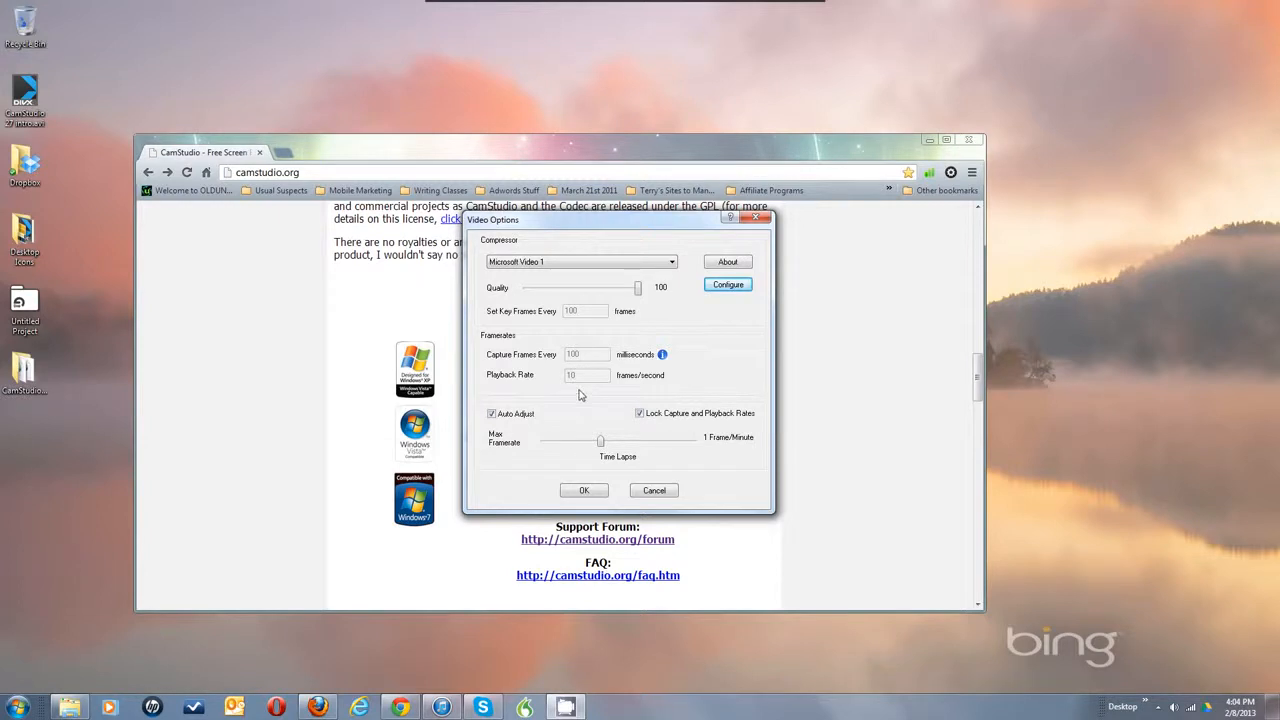
Turn Auto Adjust off and back on, and try slightly different settings of the max framerate slider
click(493, 414)
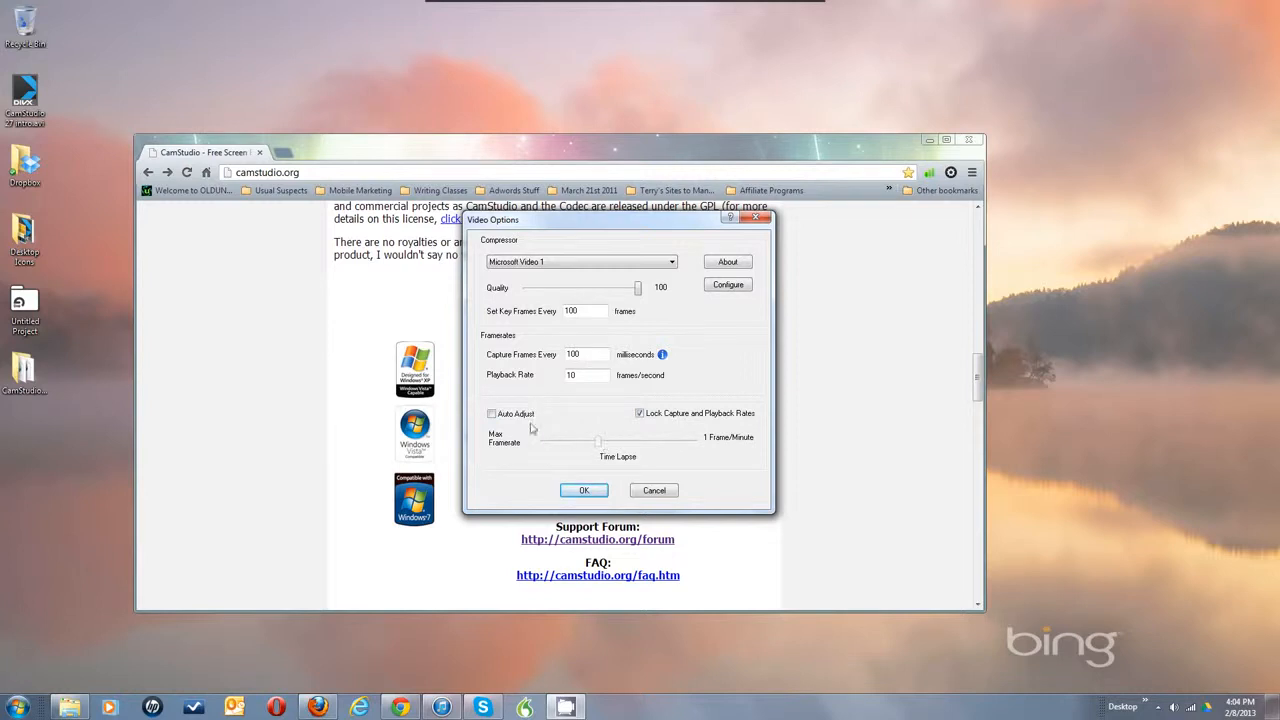
click(492, 413)
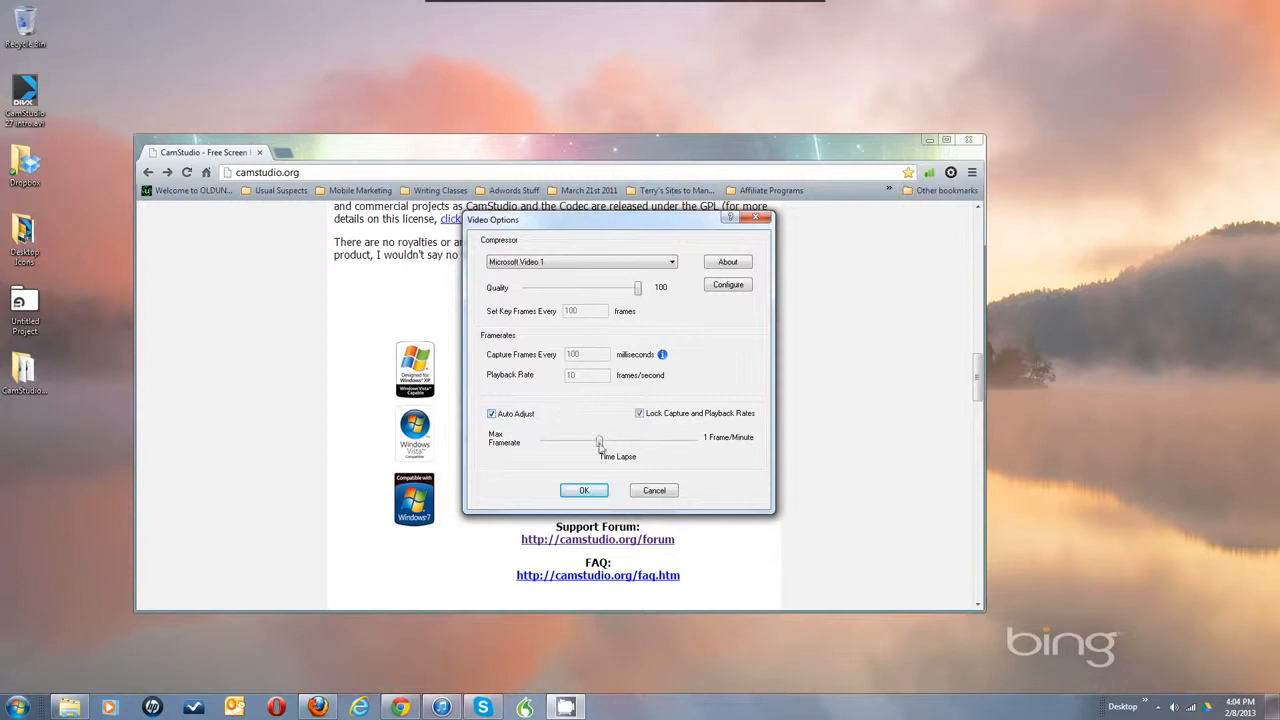
drag(599, 446, 604, 443)
drag(603, 440, 606, 442)
drag(607, 447, 598, 449)
Turn off Auto Adjust and set key frames to every 200 frames
click(492, 414)
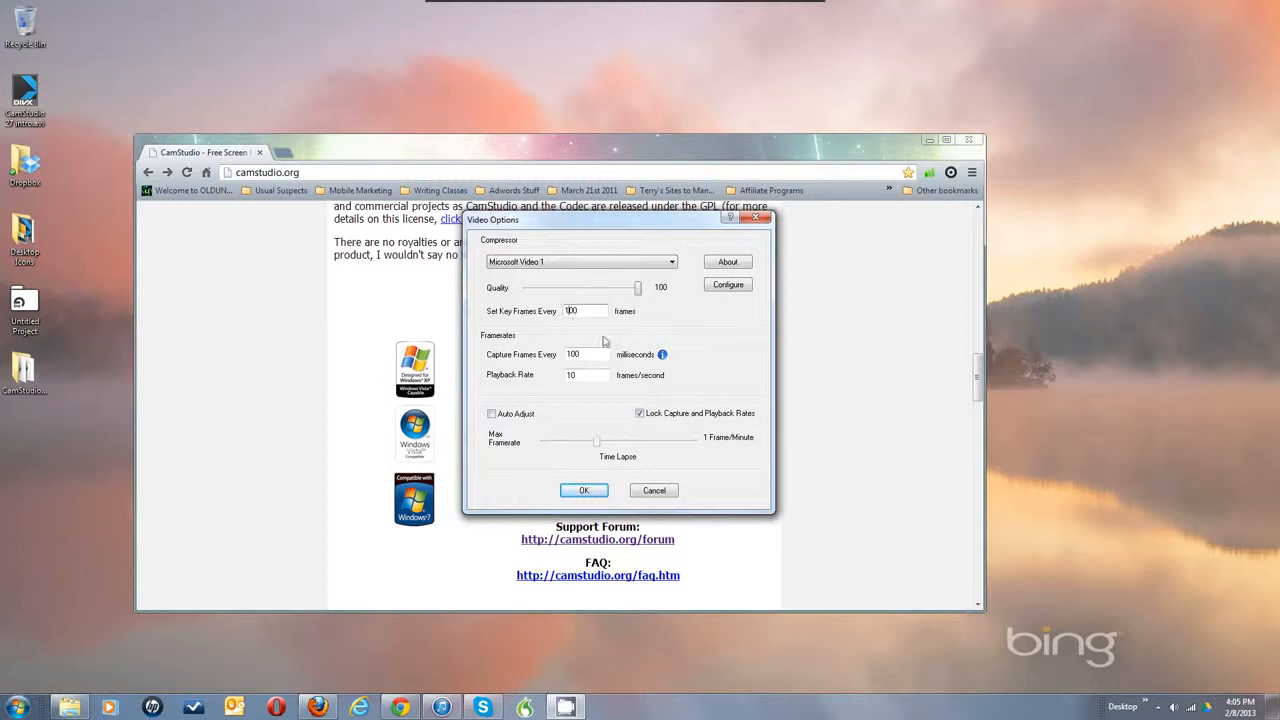
key(BackSpace)
text(2)
Review the available compressors and select Xvid MPEG-4 Codec for the recording
click(672, 262)
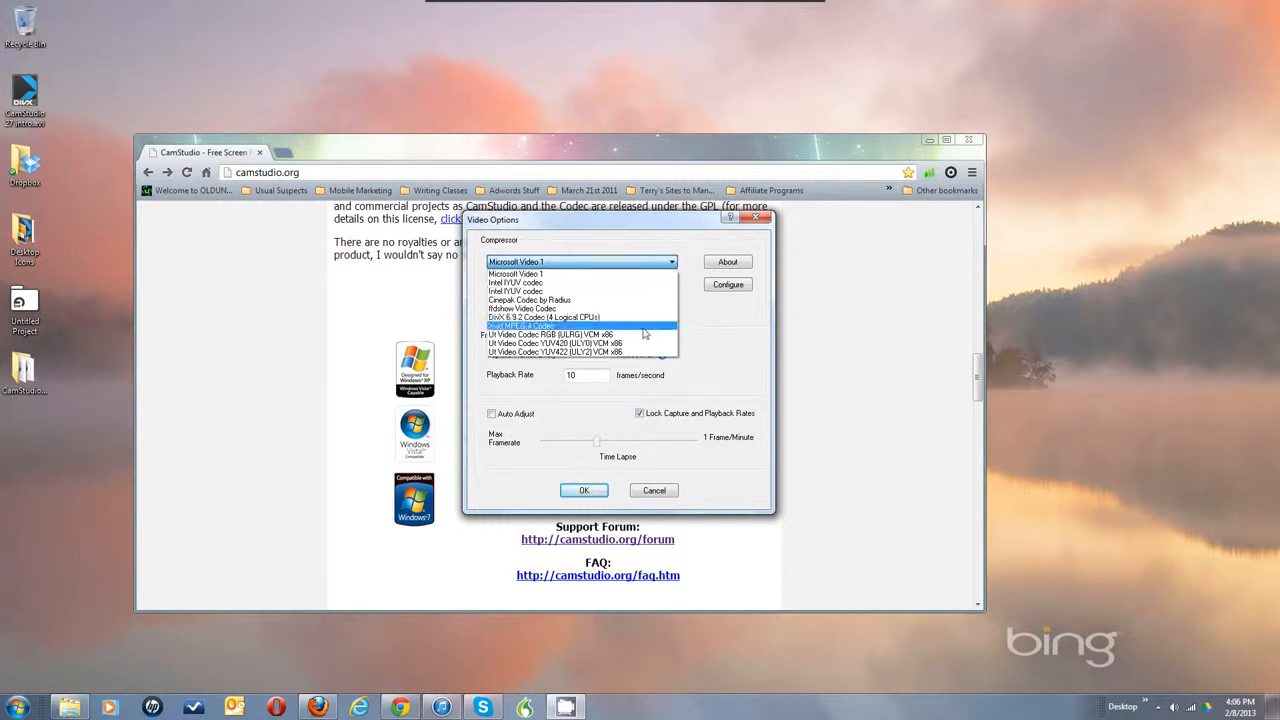
click(644, 327)
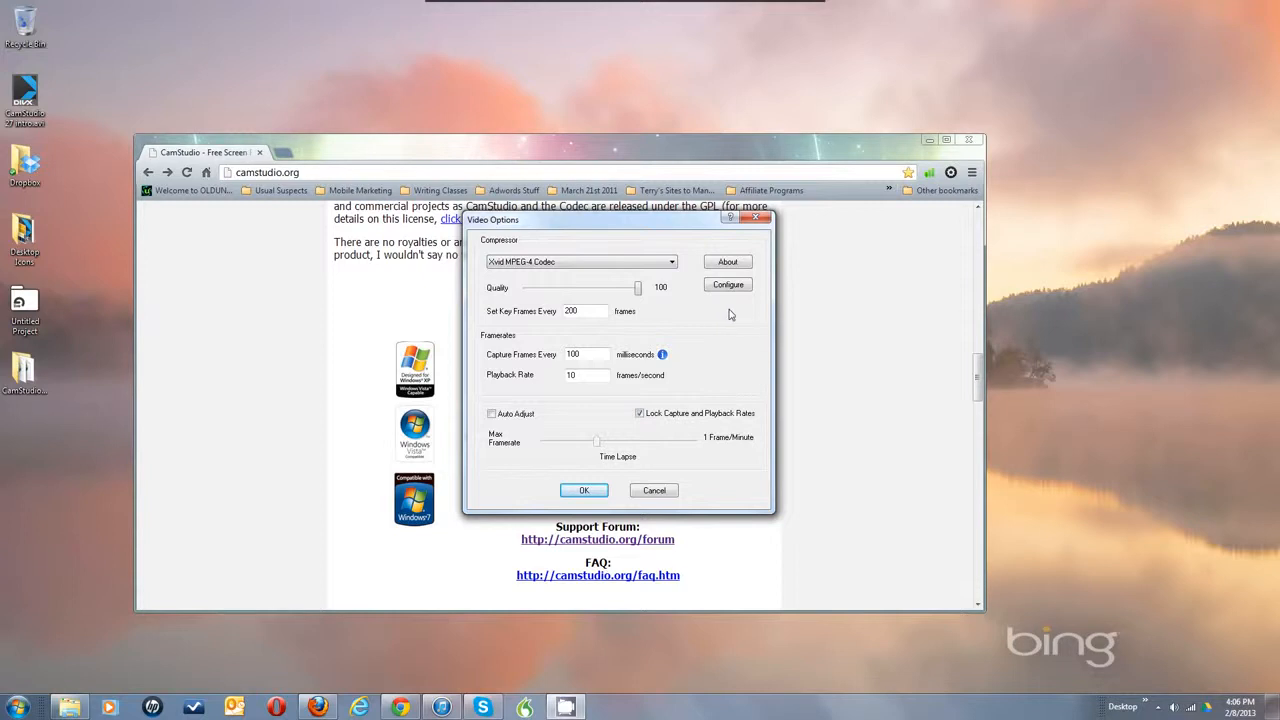
click(672, 263)
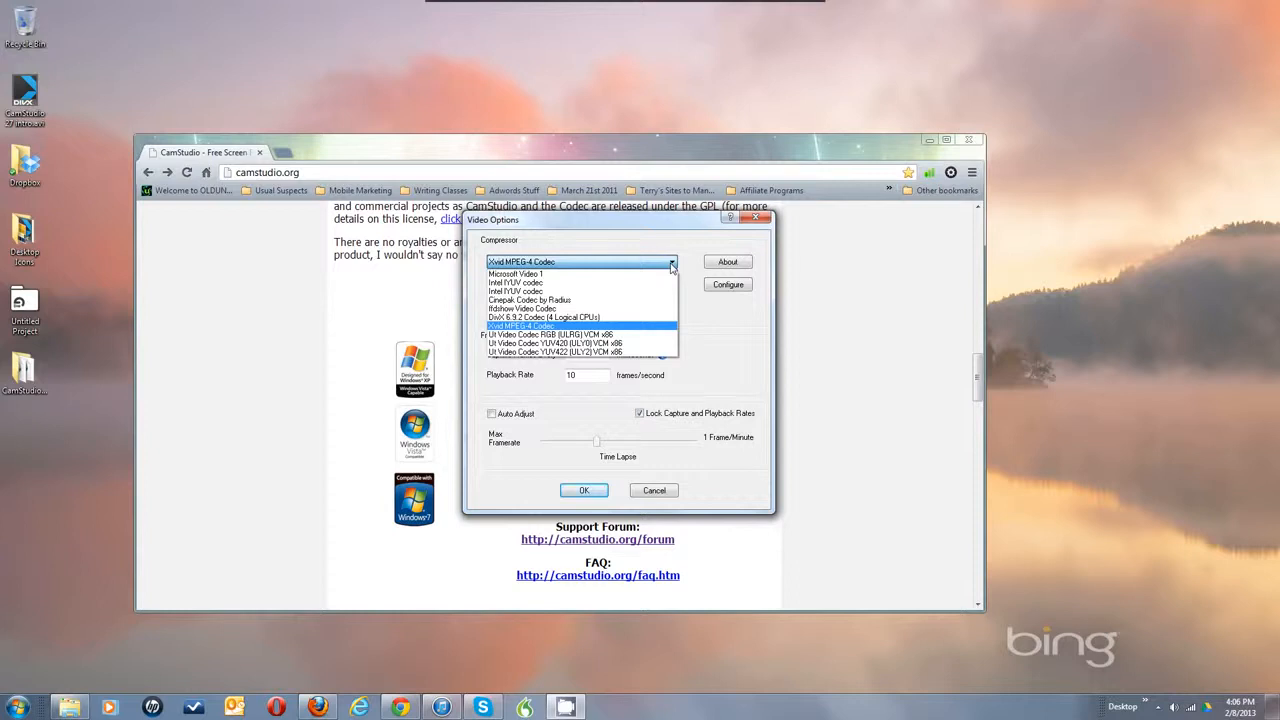
click(672, 263)
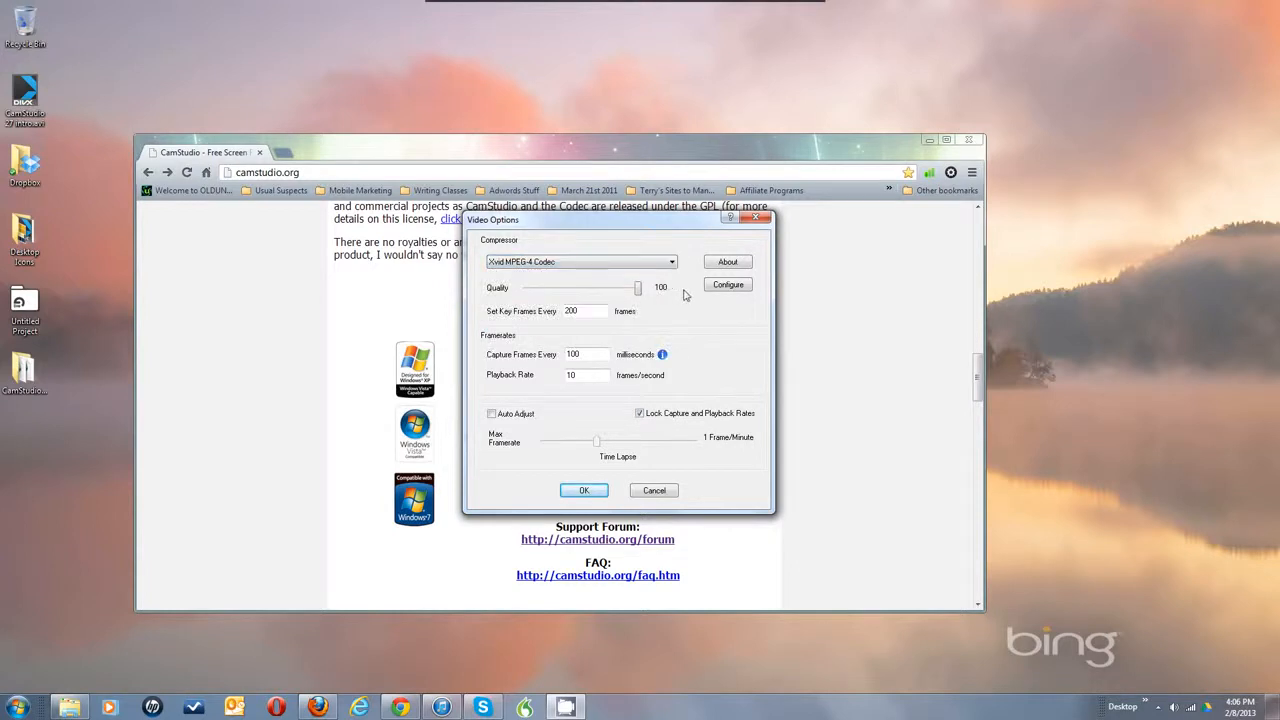
click(672, 263)
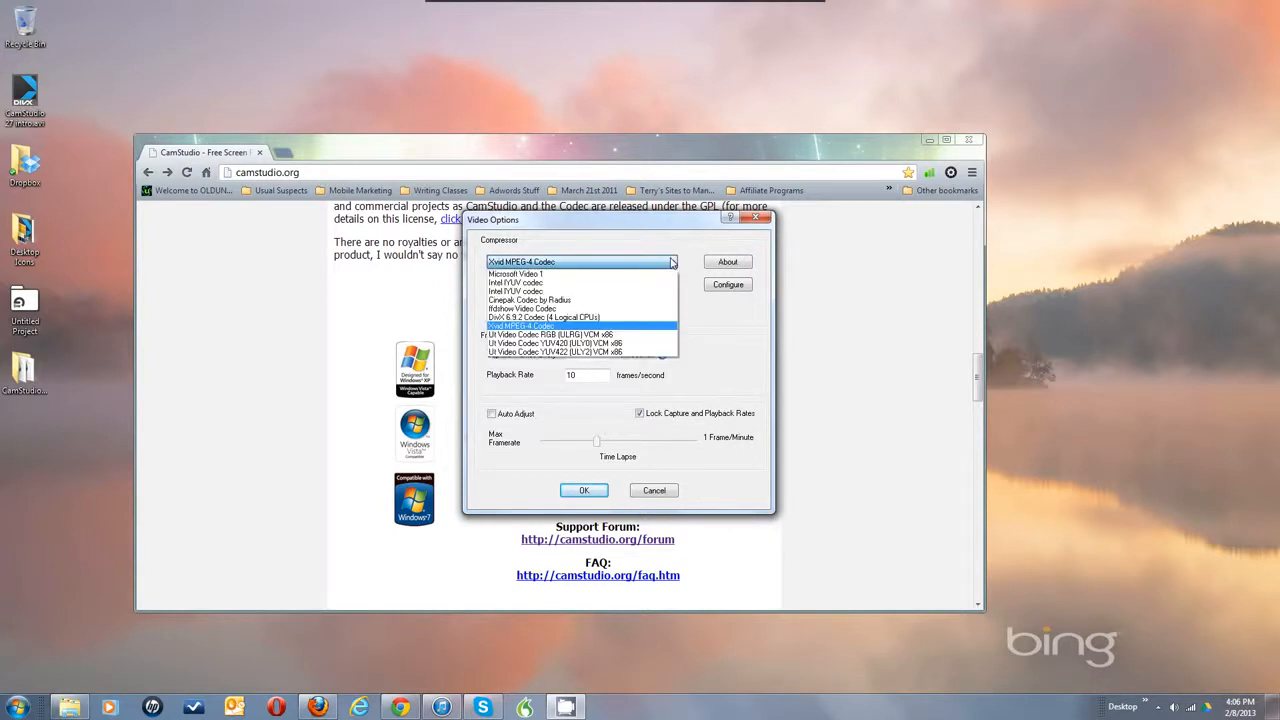
click(637, 328)
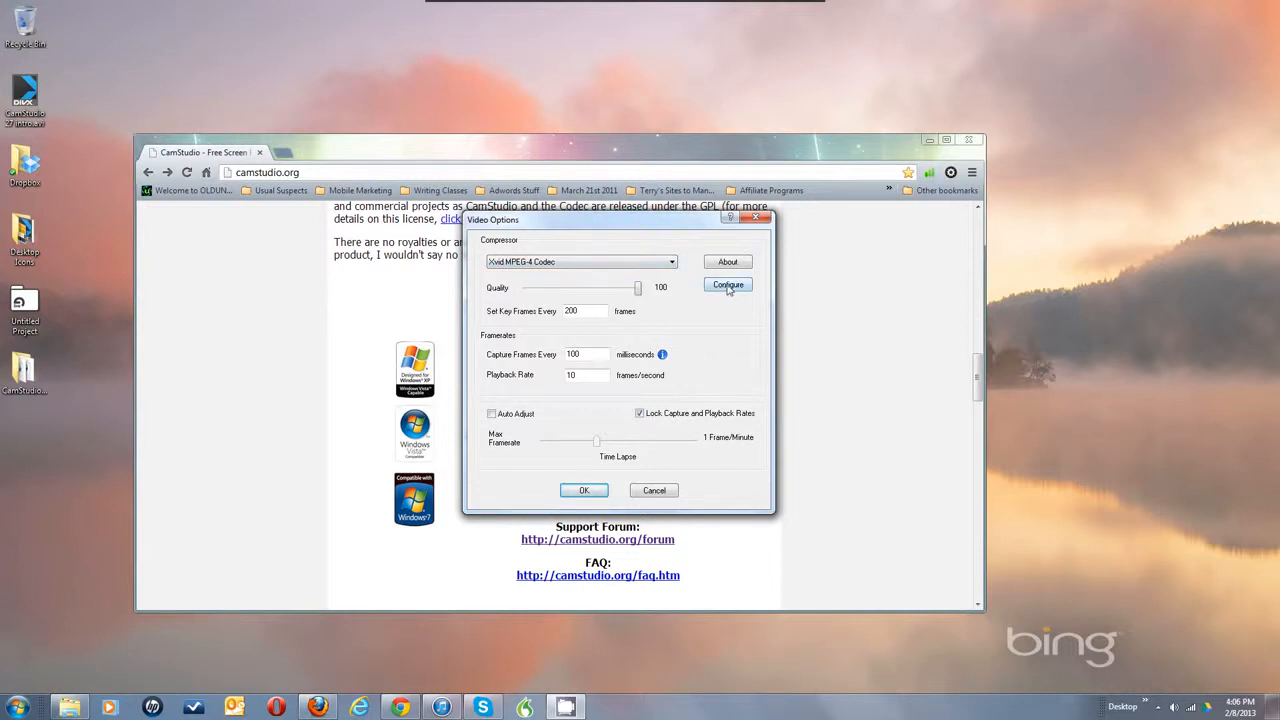
Turn Auto Adjust back on and shift the max framerate slider slightly toward 1 Frame/Minute
click(491, 414)
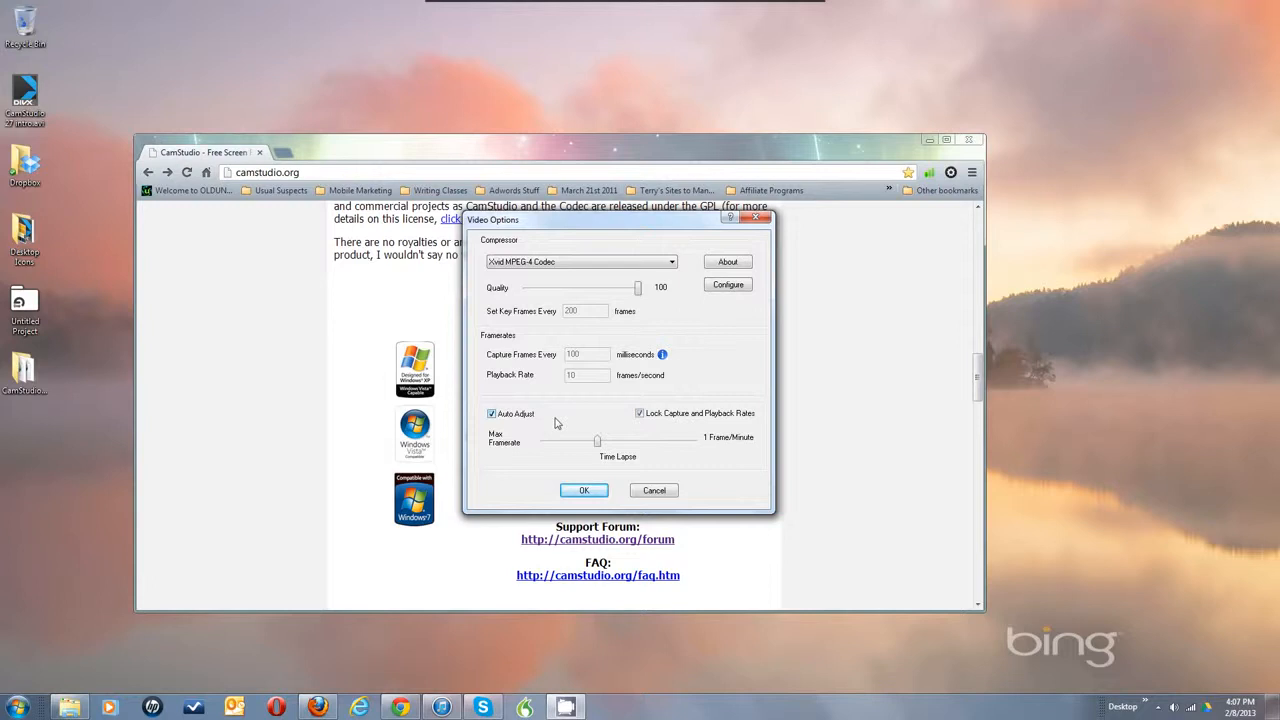
drag(598, 443, 604, 444)
click(638, 413)
Open the Xvid codec configuration, try the Xvid Mobile profile and switch it to Xvid HD 720
click(727, 286)
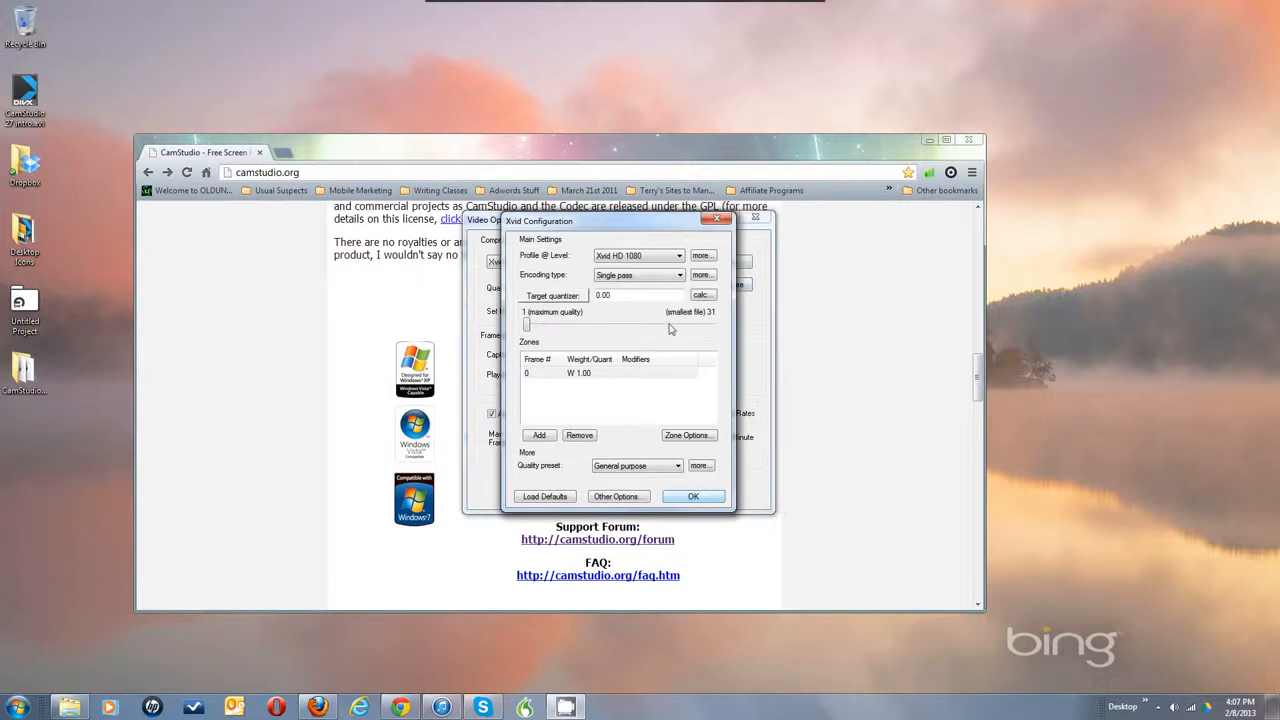
click(668, 257)
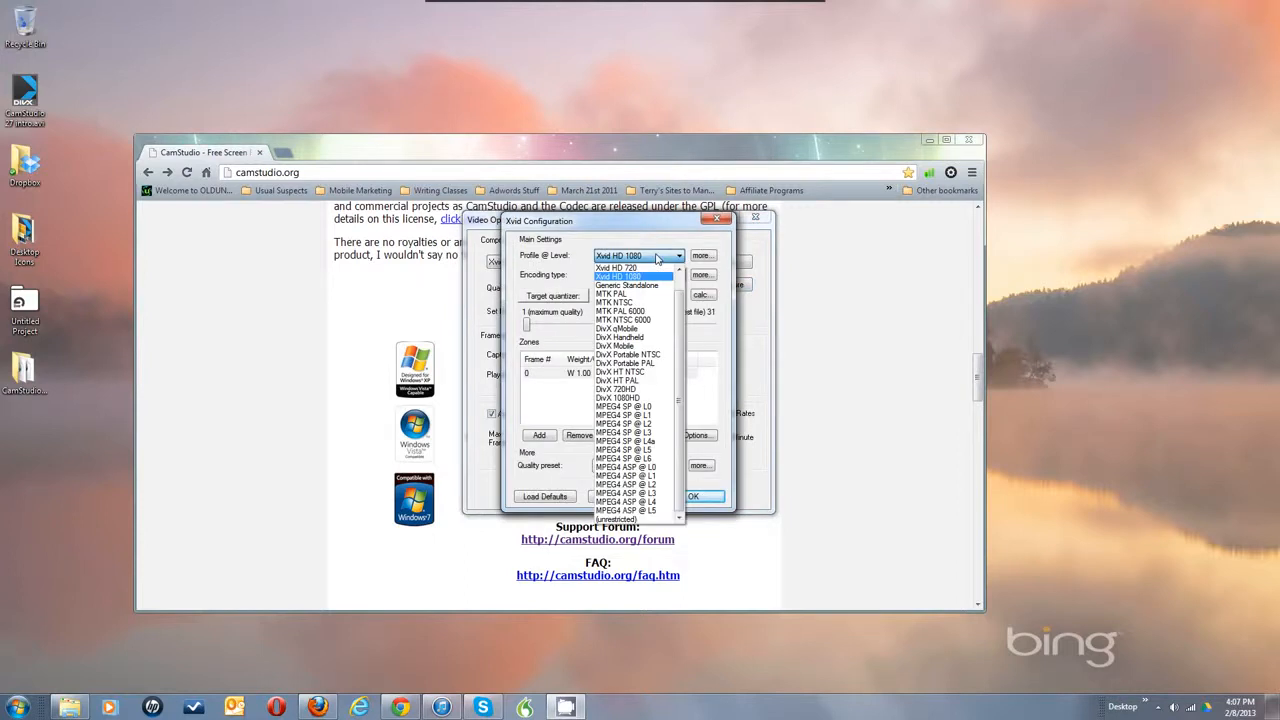
scroll(678, 266, up, 2)
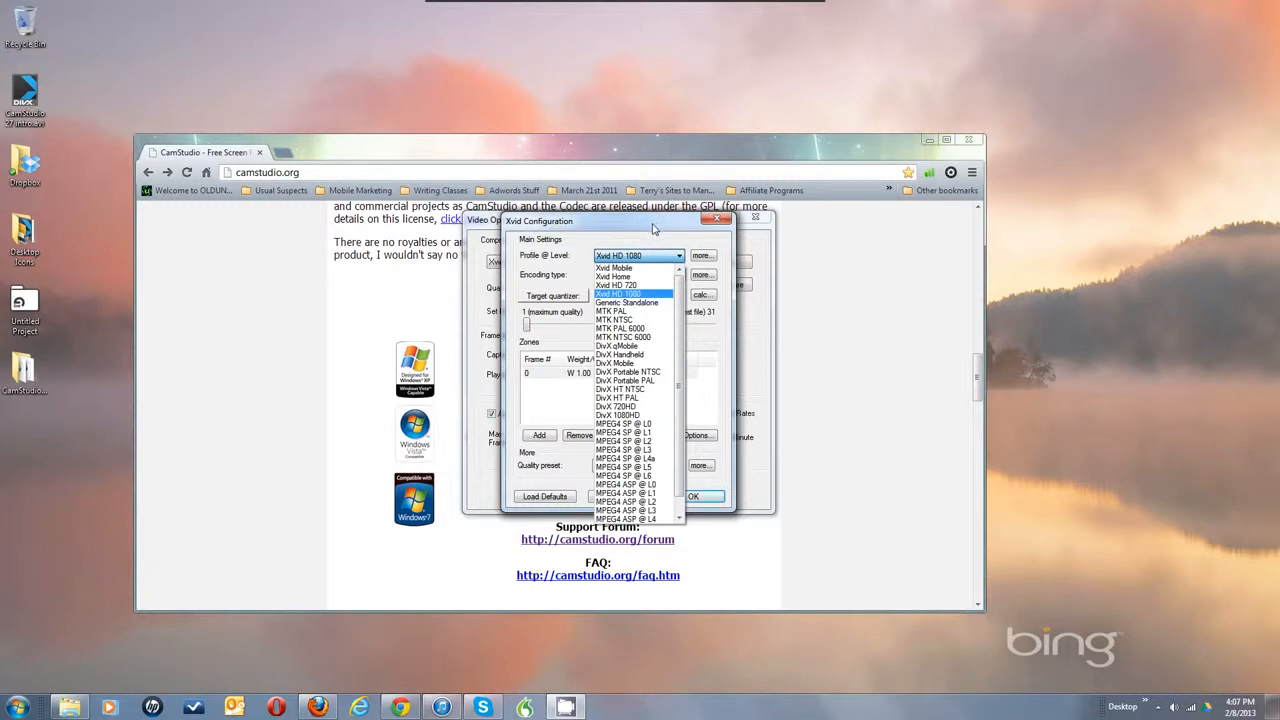
click(614, 268)
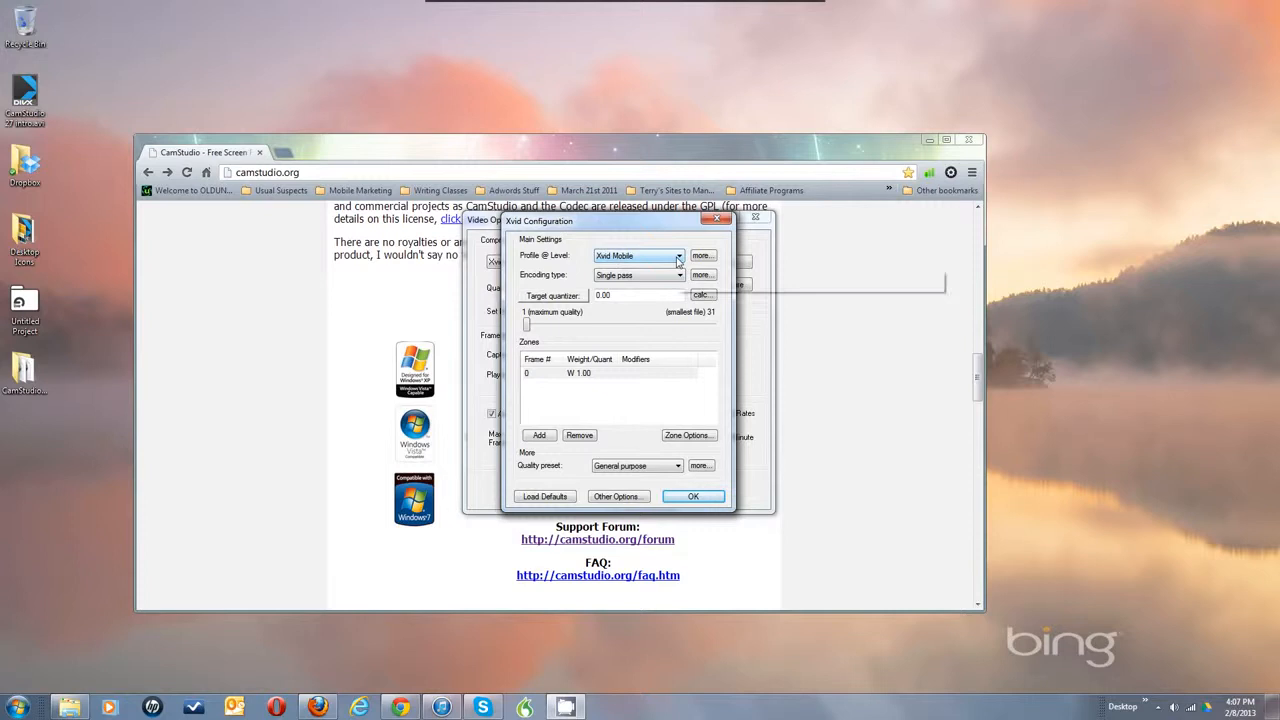
click(678, 257)
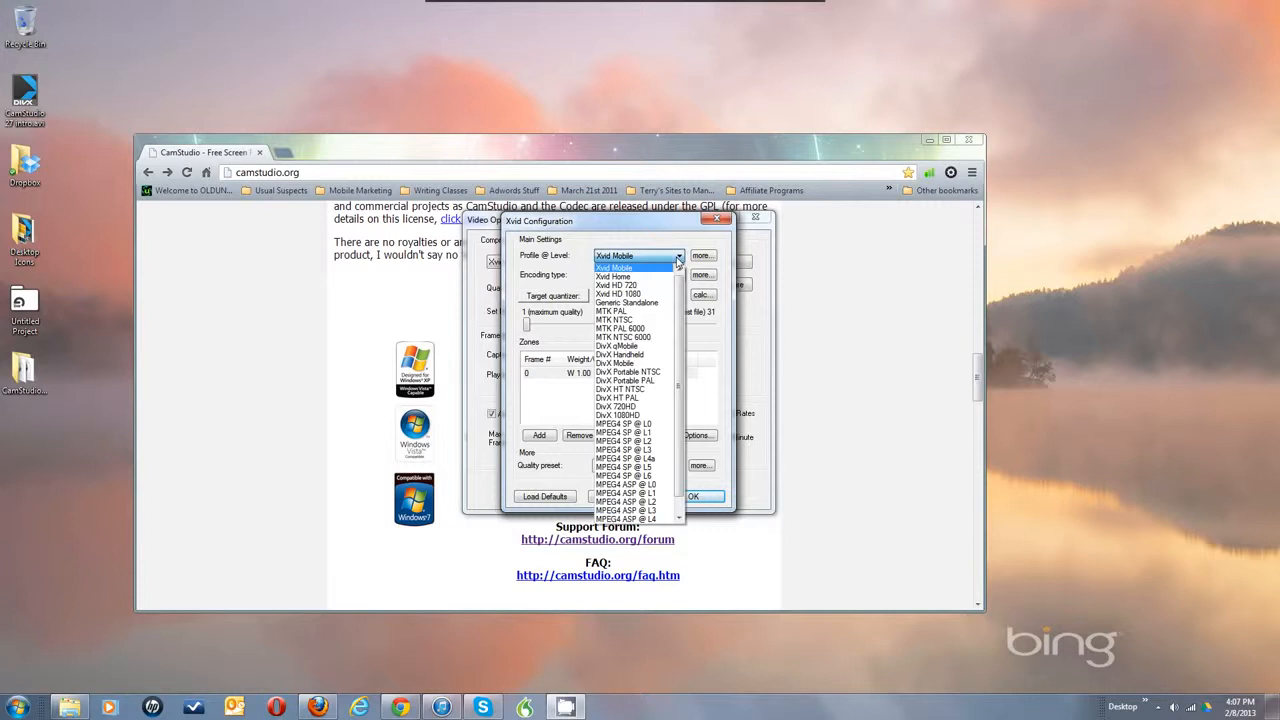
click(630, 285)
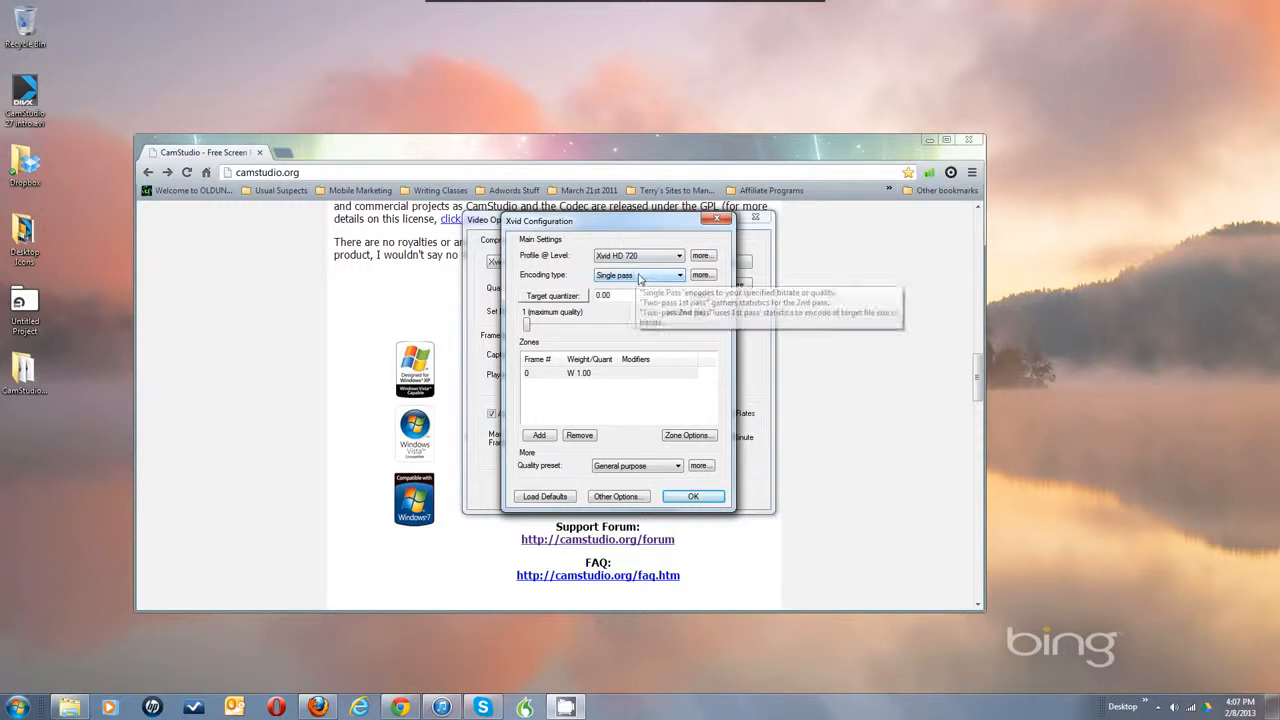
Check the encoding type choices, keep Single pass, and set the target quantizer to 1.00 for maximum quality
click(638, 279)
click(640, 279)
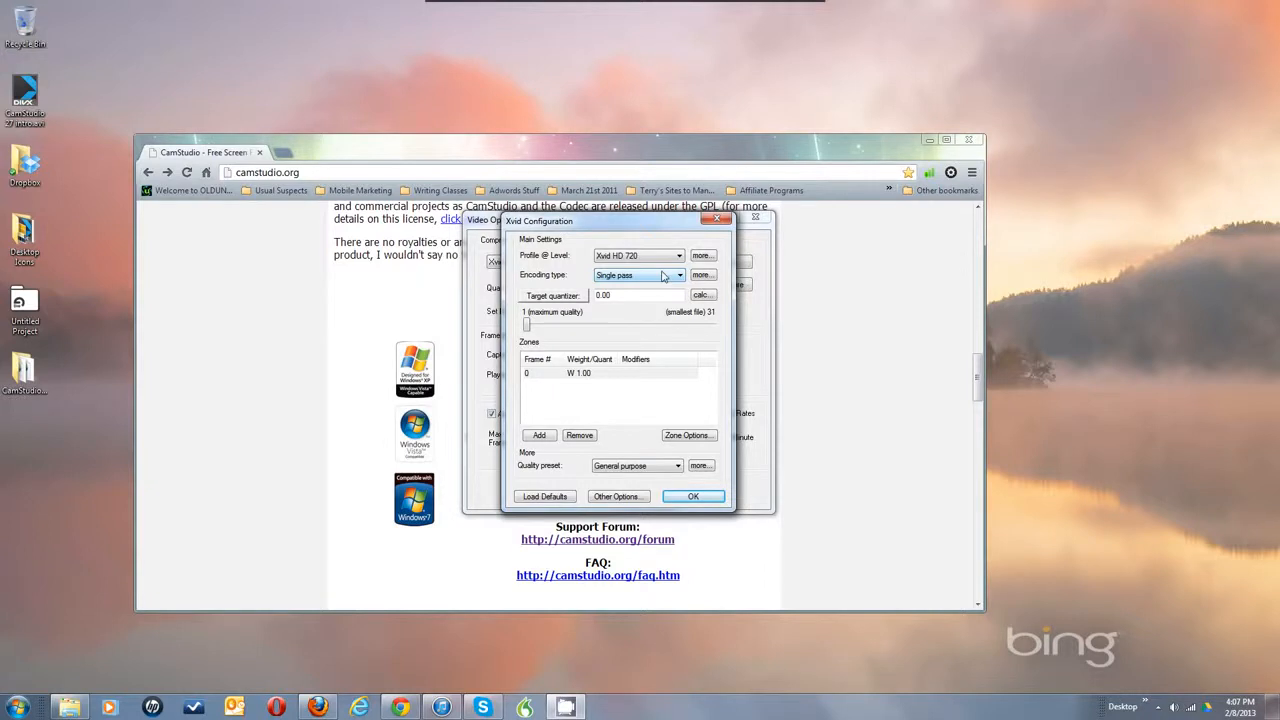
click(660, 277)
click(662, 276)
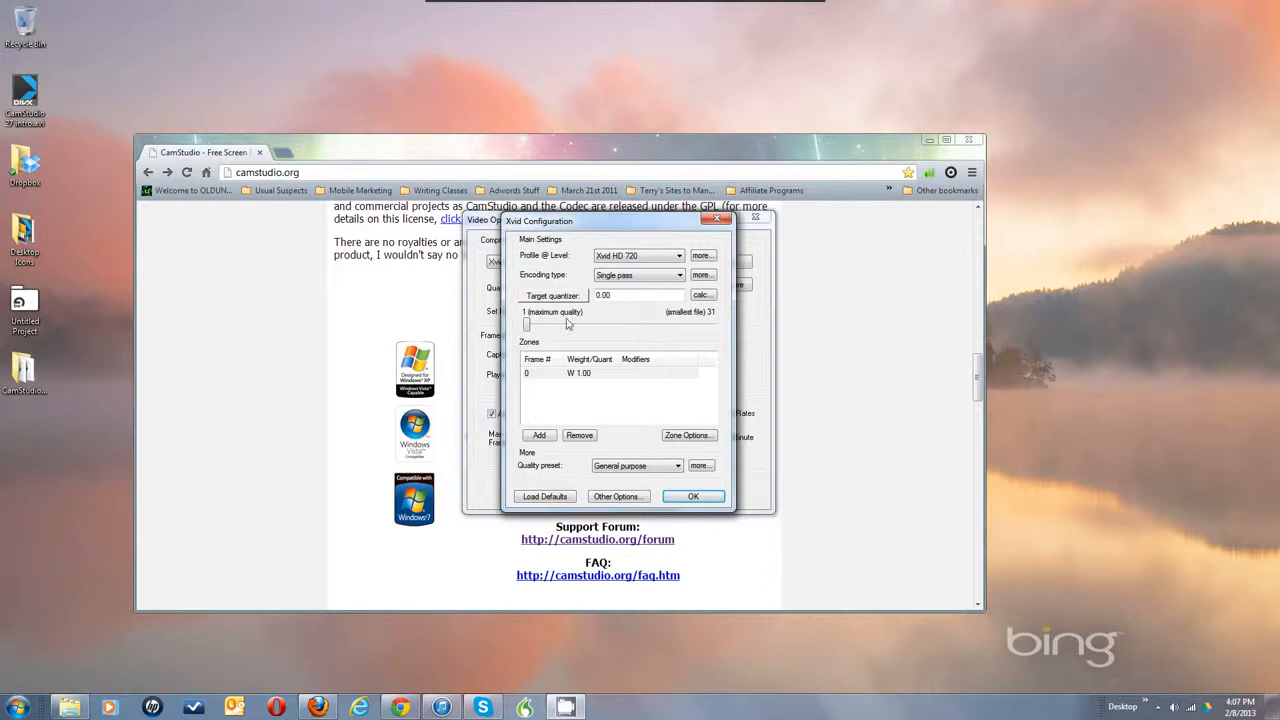
drag(527, 327, 557, 325)
key(alt)
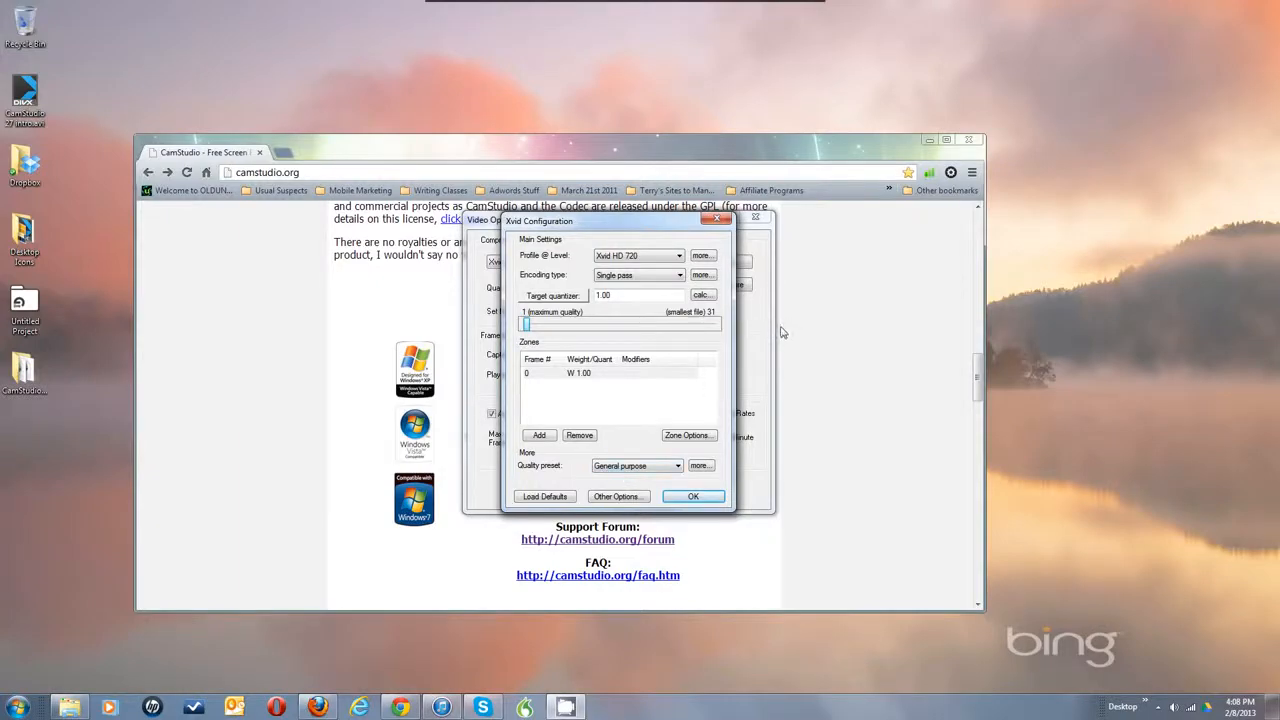
Inspect the detailed settings of the Xvid HD 720 profile, switch B-VOPs off and on, and discard the changes
click(703, 256)
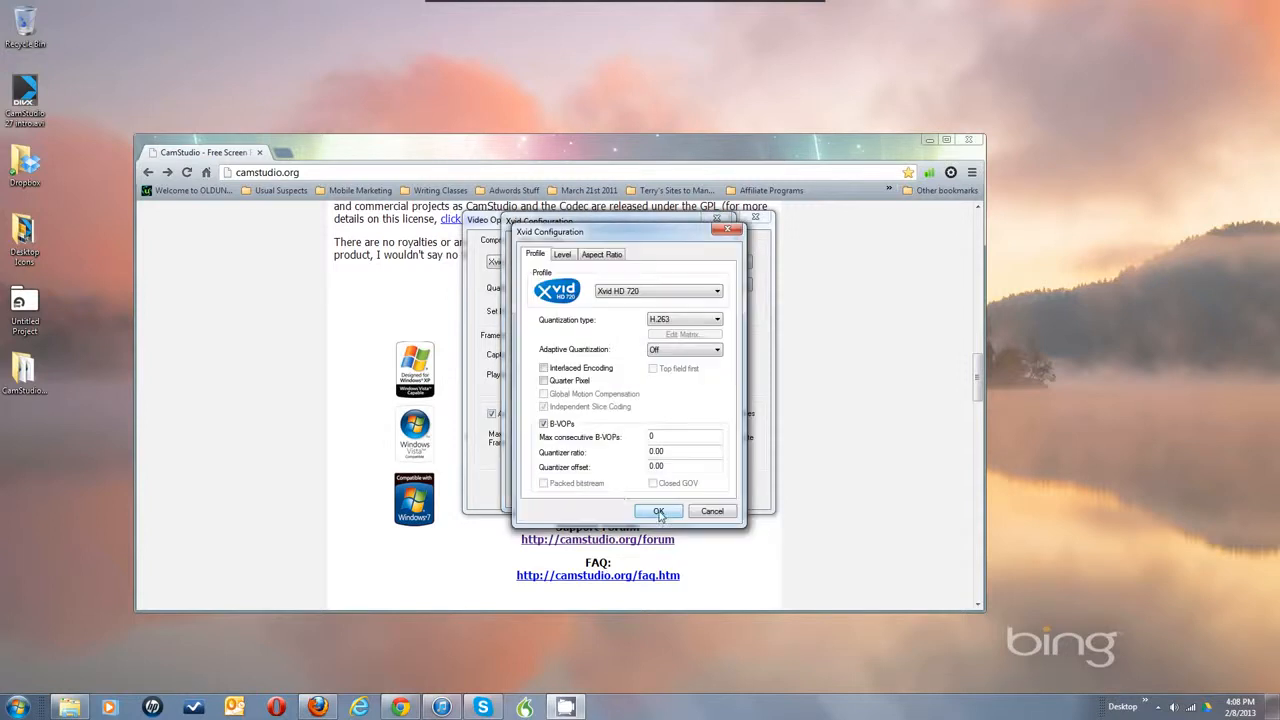
click(544, 424)
click(545, 425)
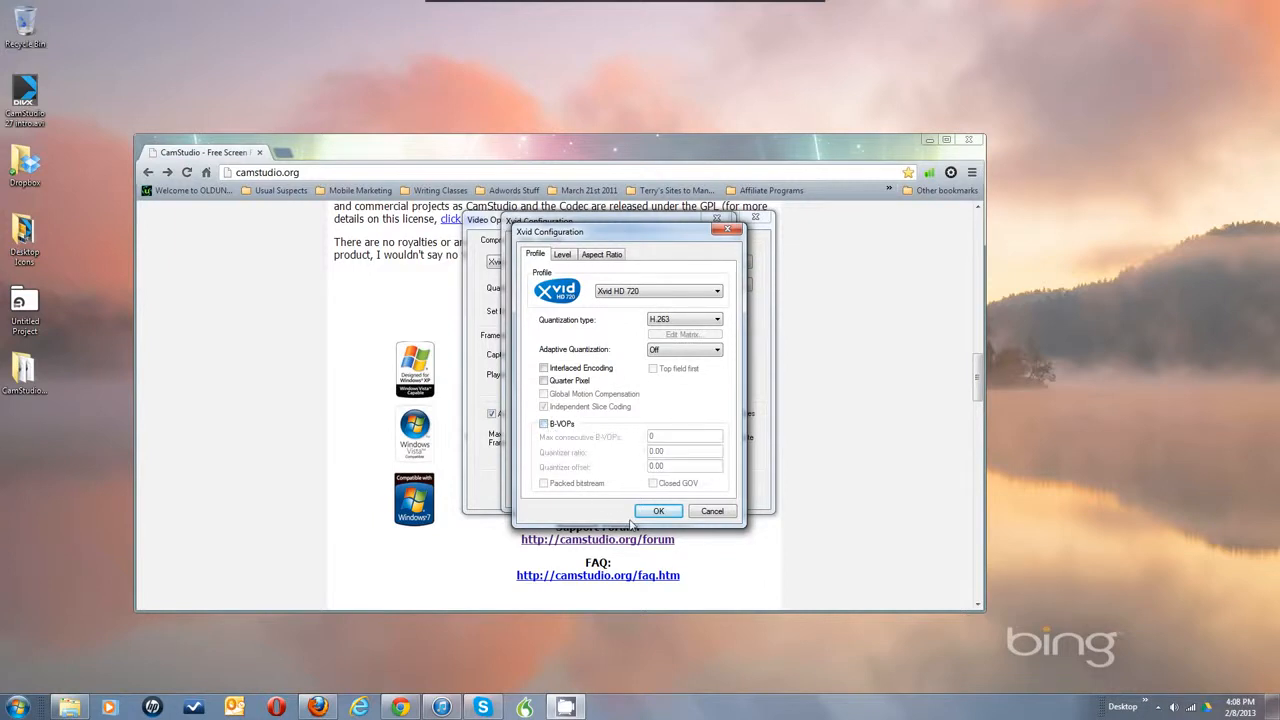
click(545, 424)
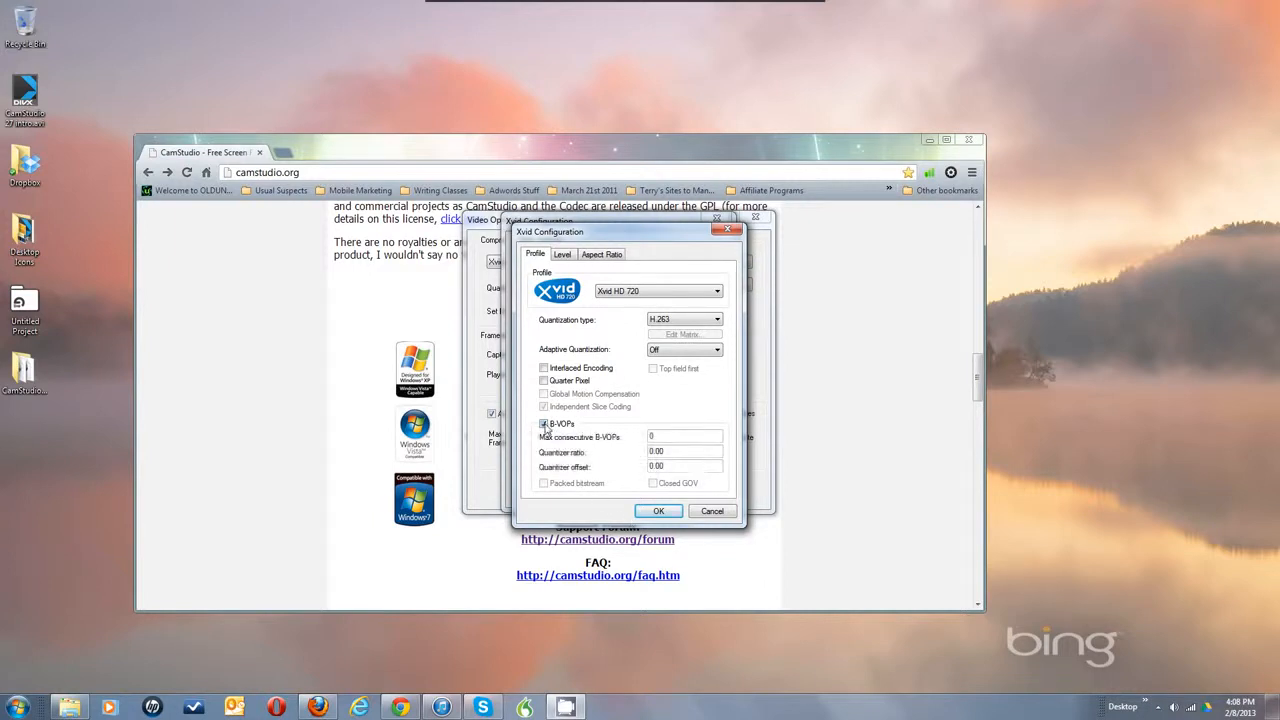
click(712, 512)
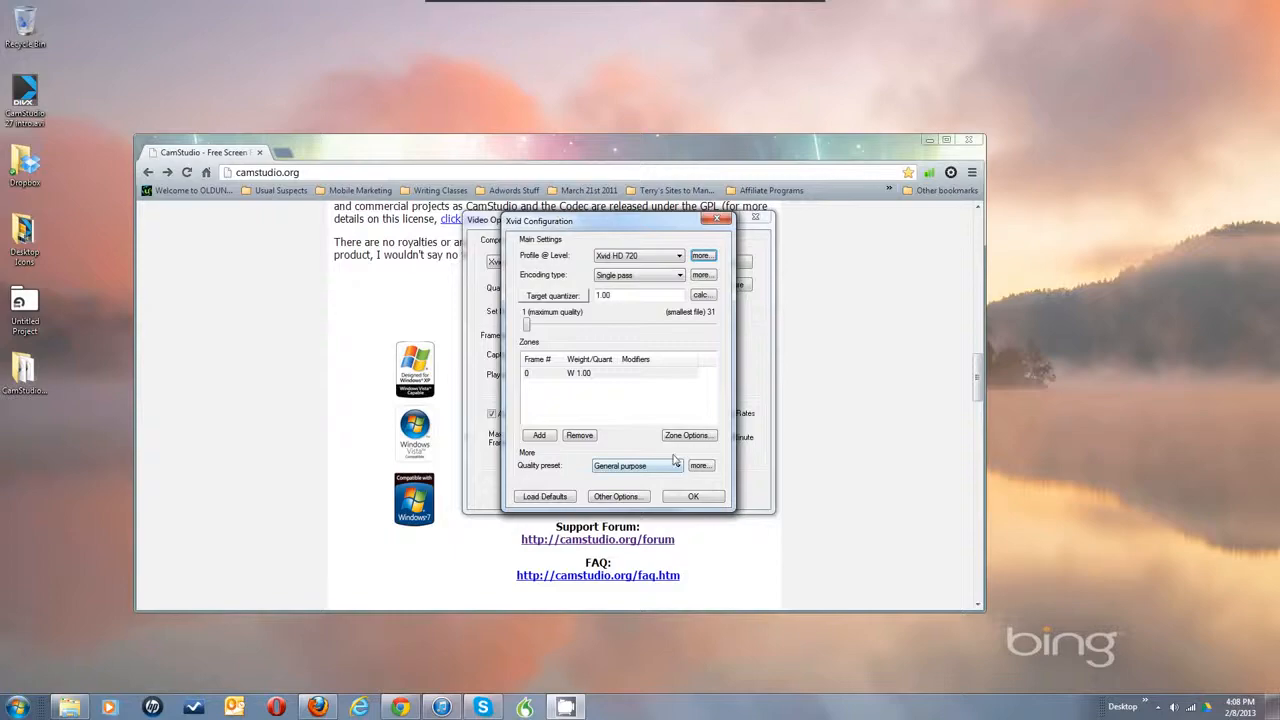
Try the Real-time quality preset and return it to General purpose
click(645, 368)
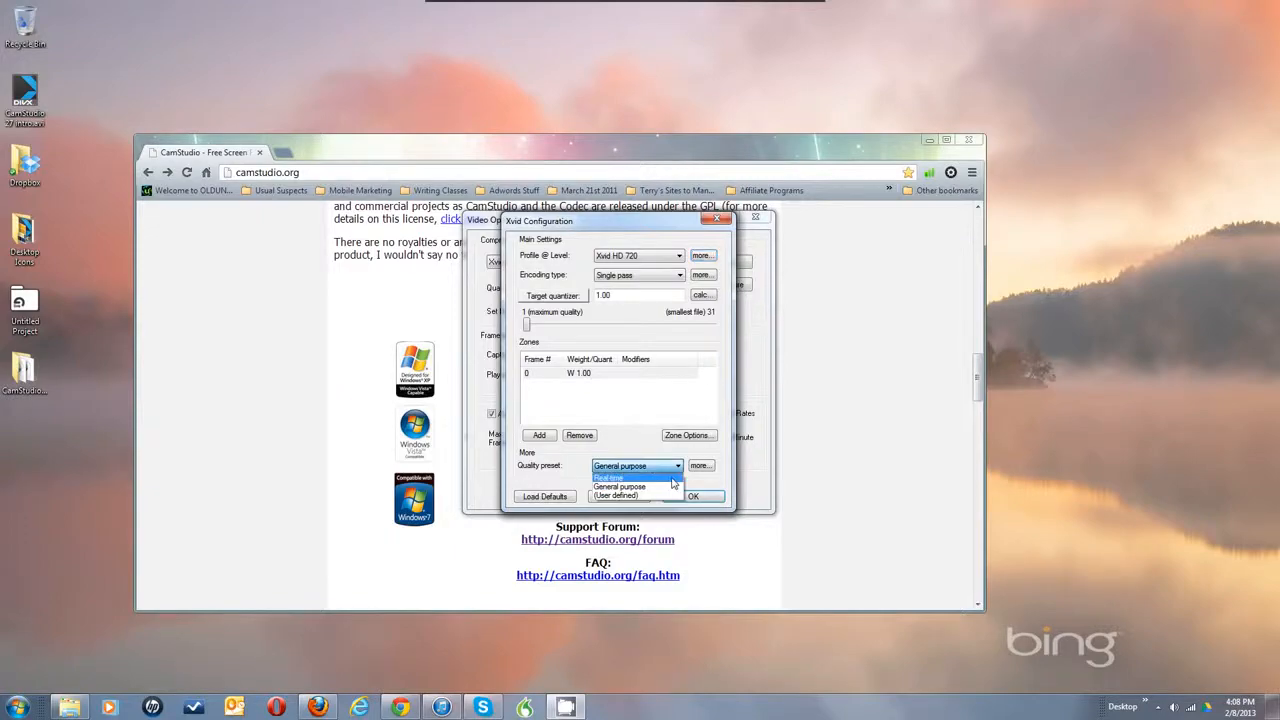
click(670, 480)
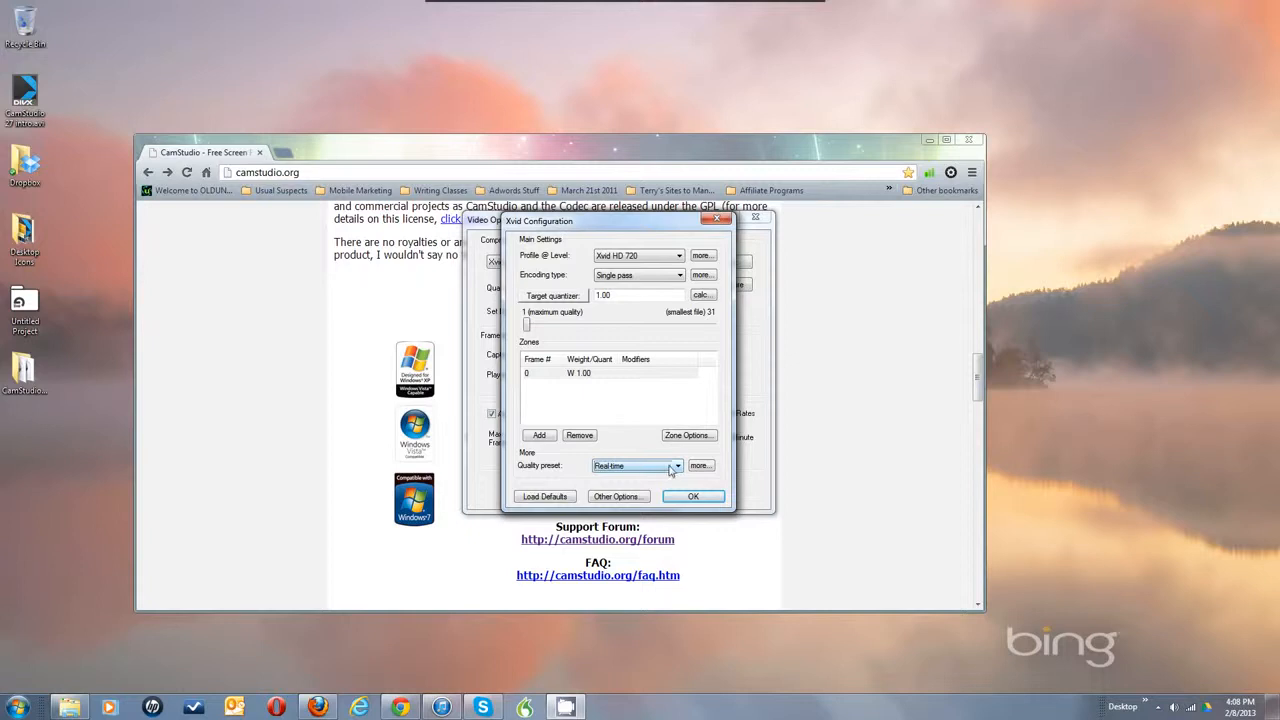
click(677, 468)
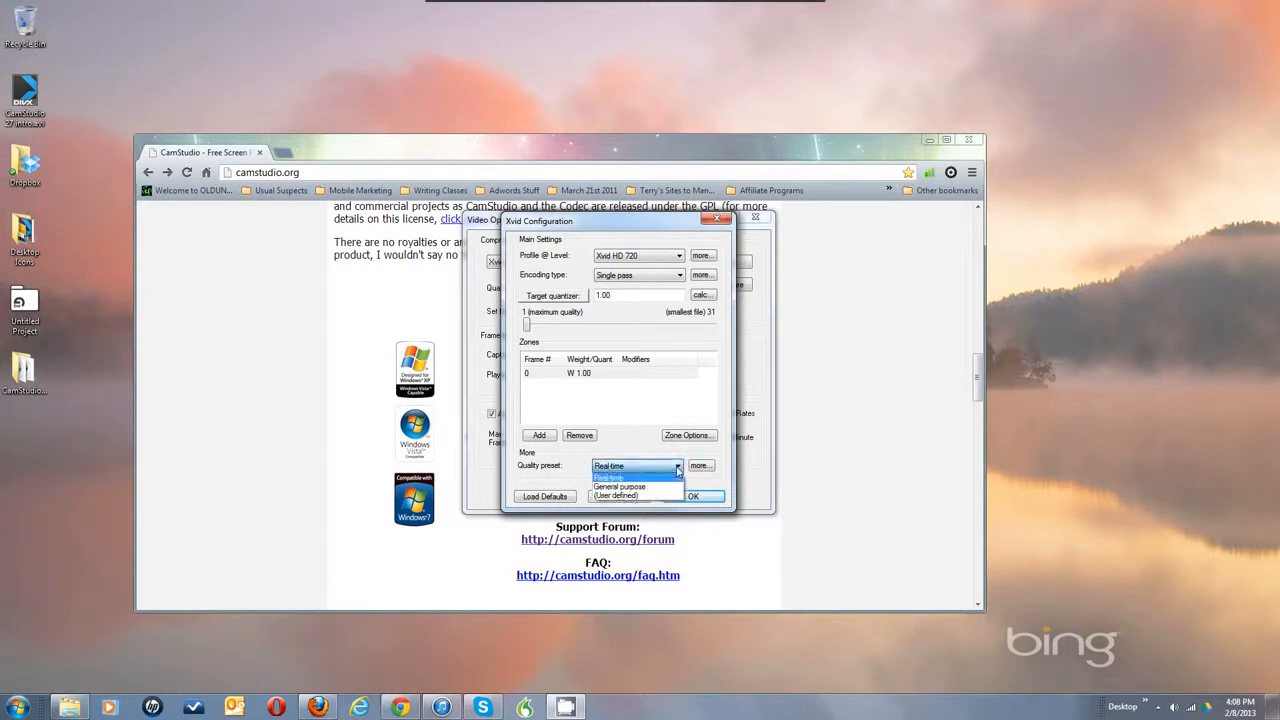
click(672, 487)
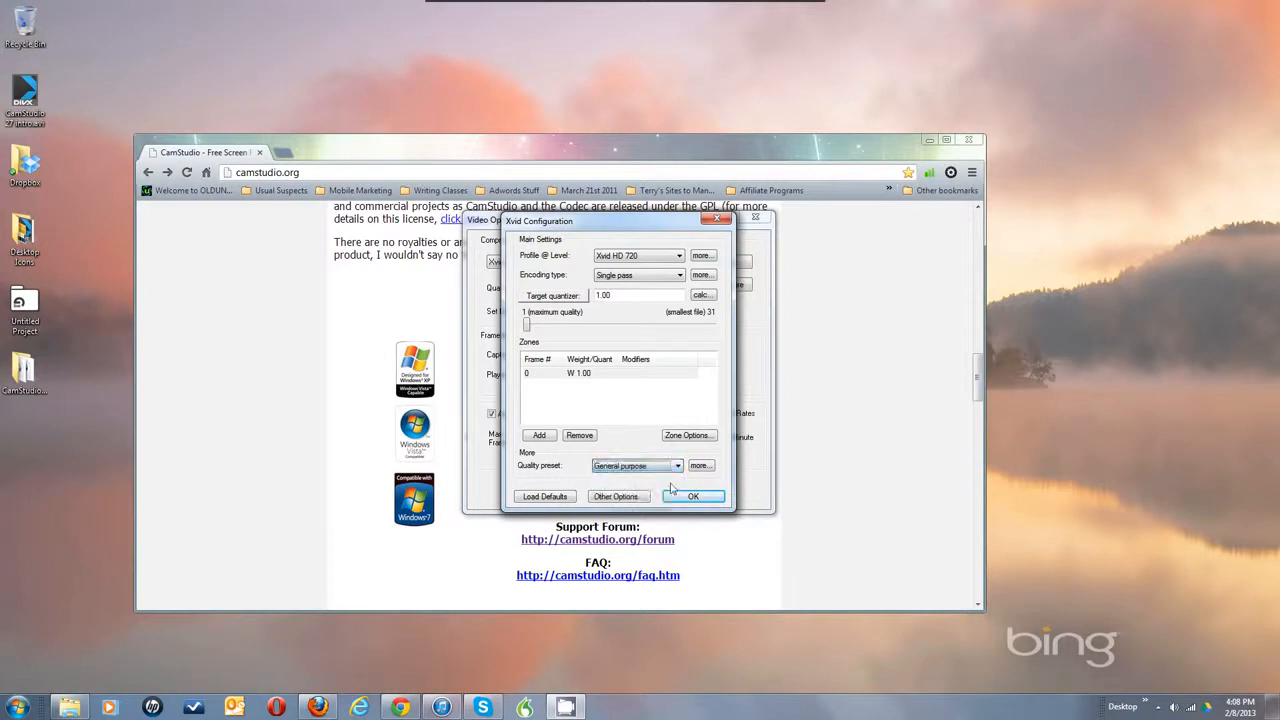
Inspect the Xvid encoder's other options, toggling Display encoding status on and back off
click(639, 407)
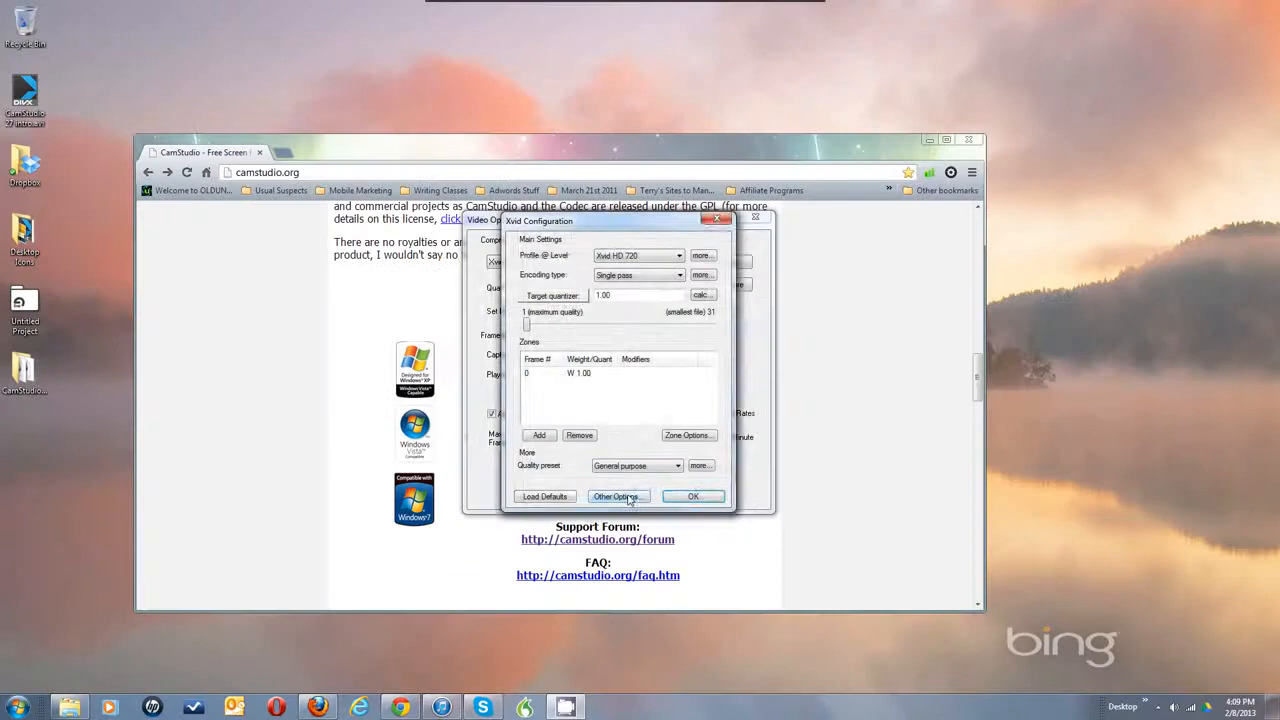
click(623, 365)
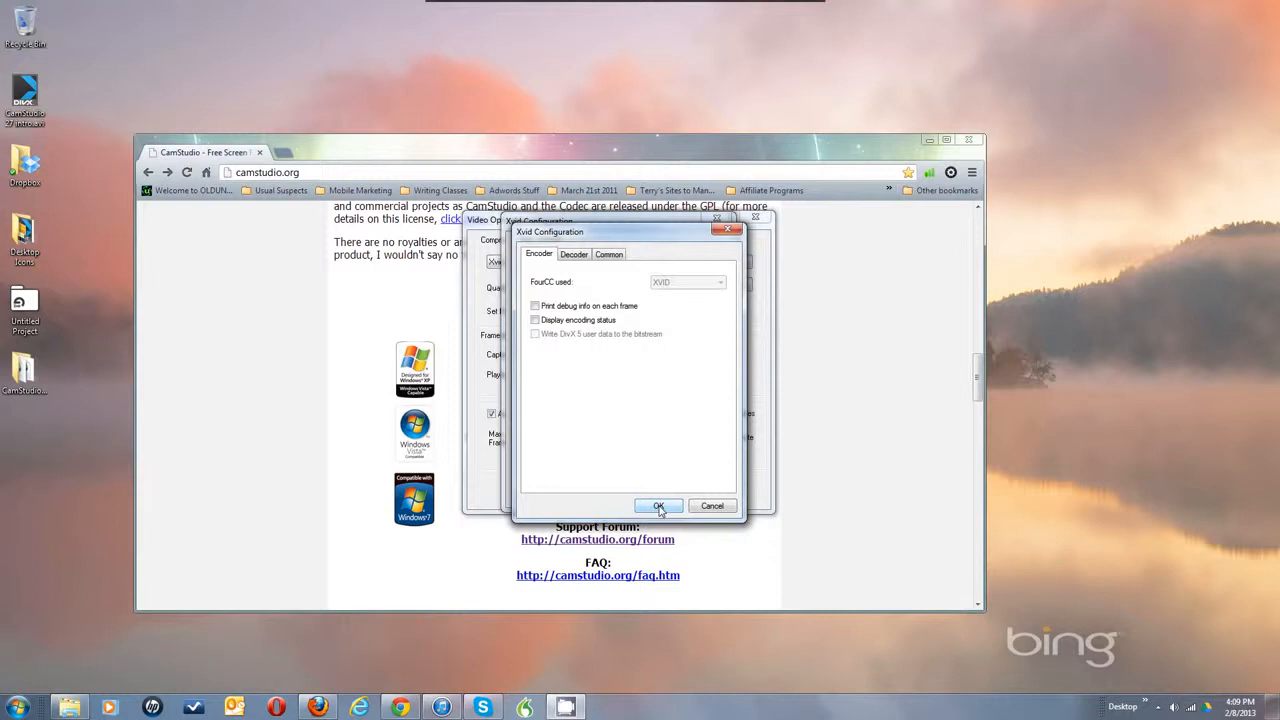
click(535, 320)
click(536, 320)
click(658, 506)
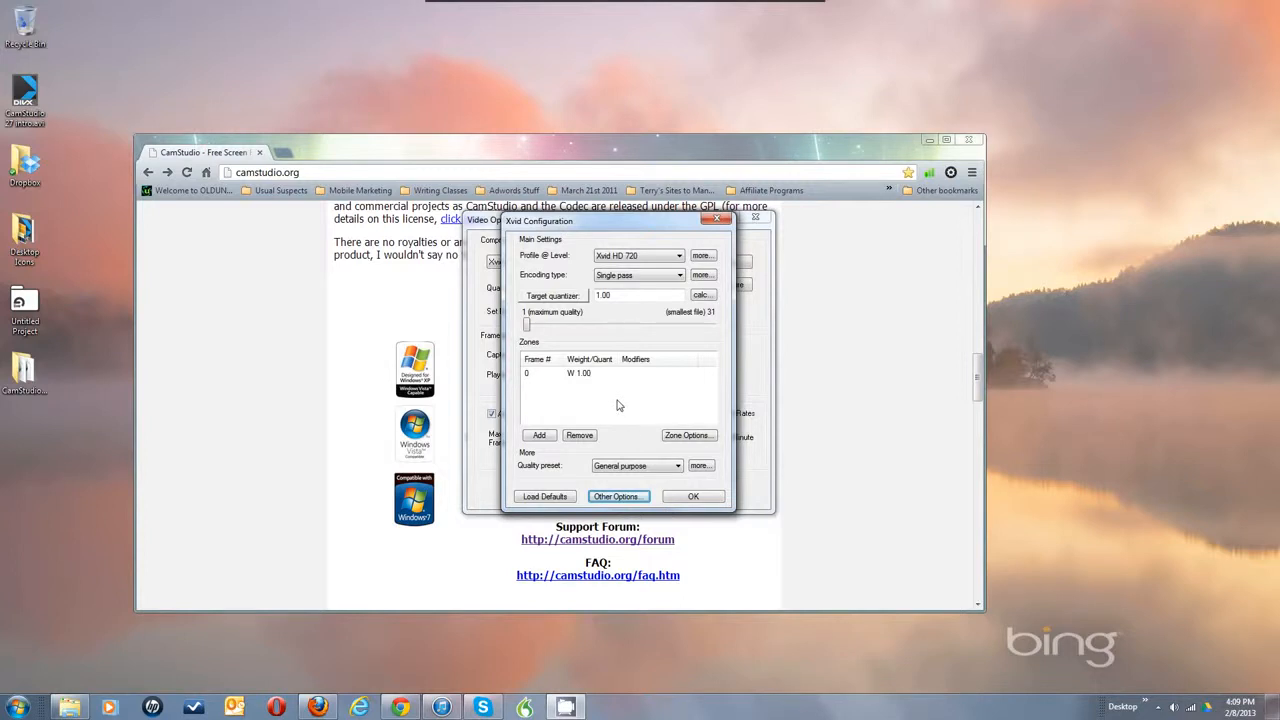
Set the Xvid profile to Xvid HD 1080, close the codec configuration and accept the video options
click(676, 257)
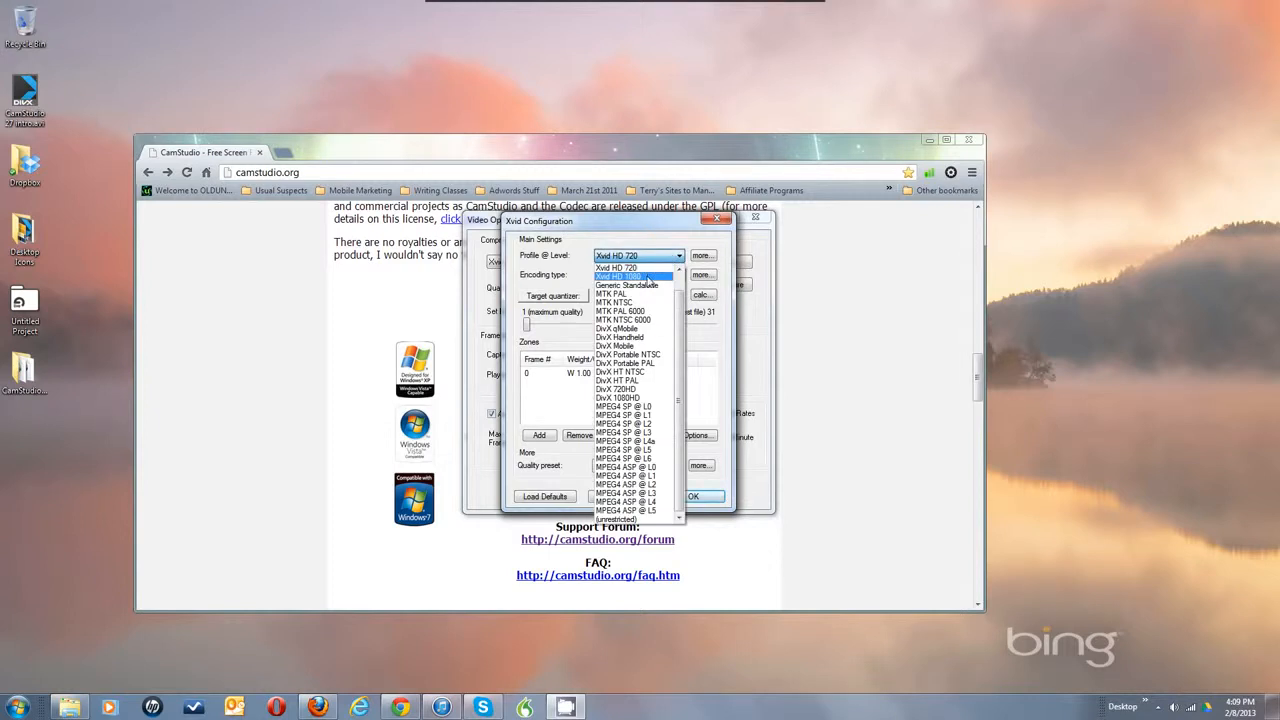
click(646, 277)
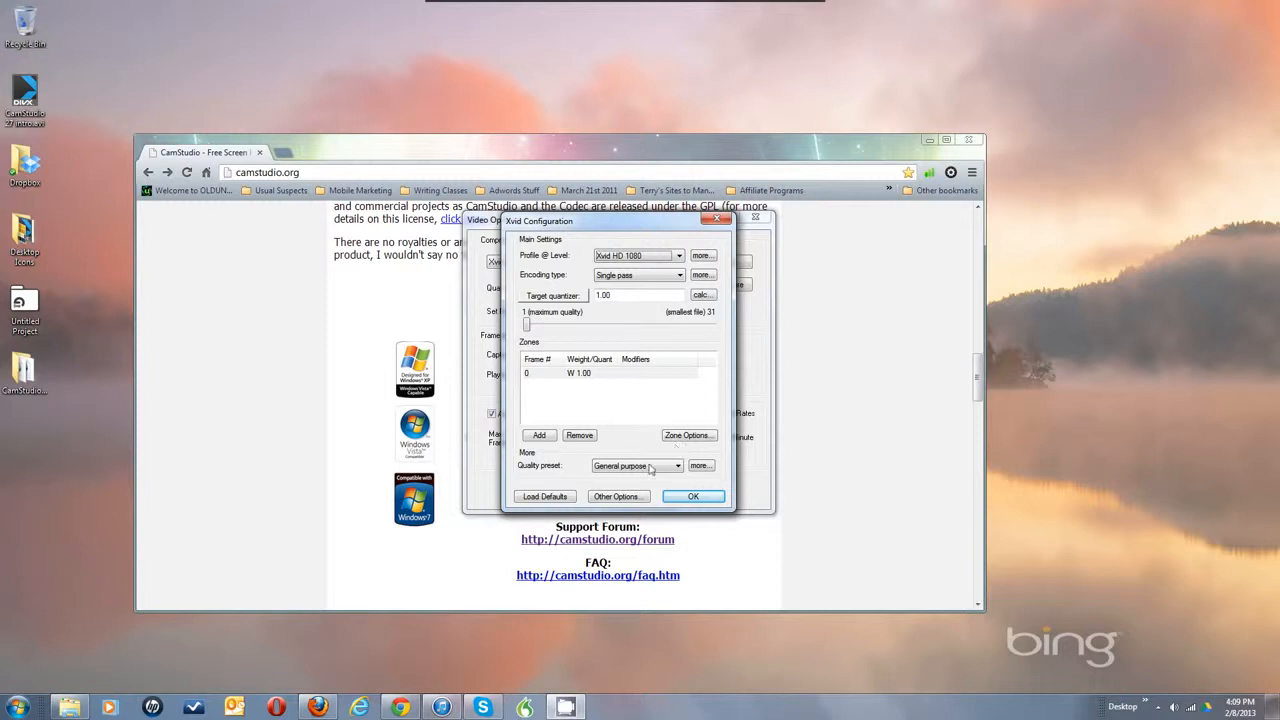
click(716, 218)
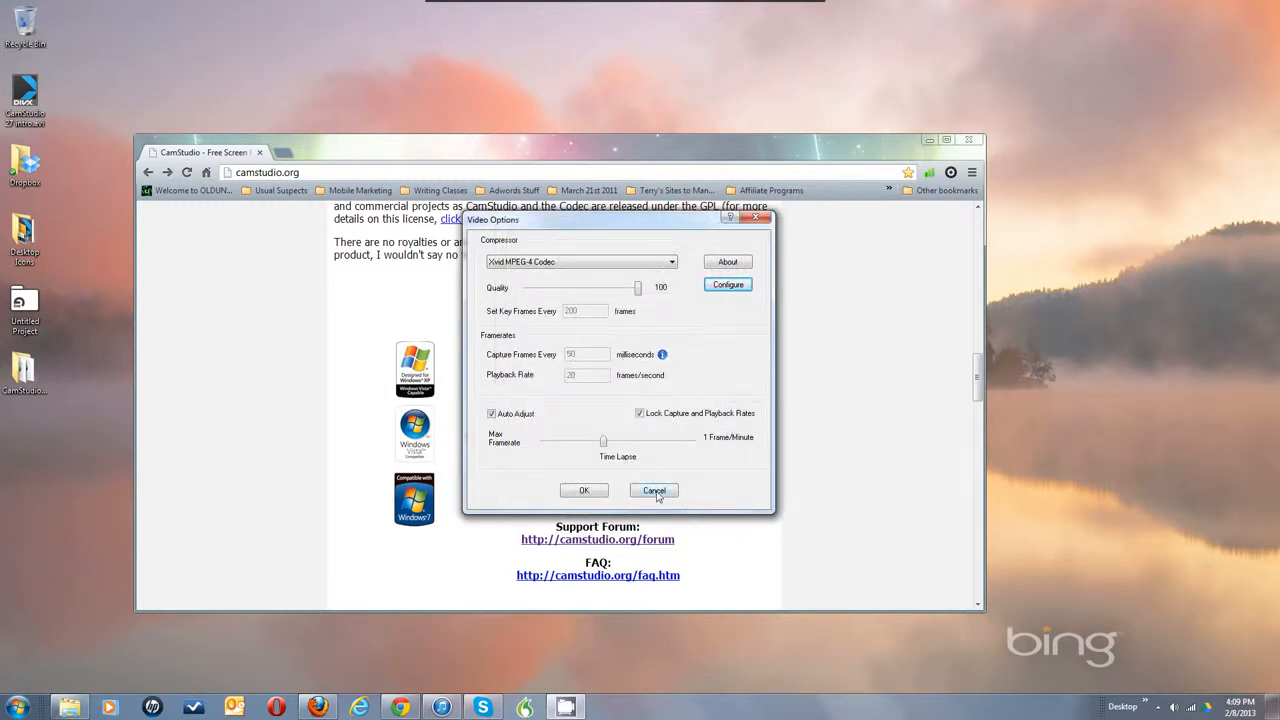
click(584, 491)
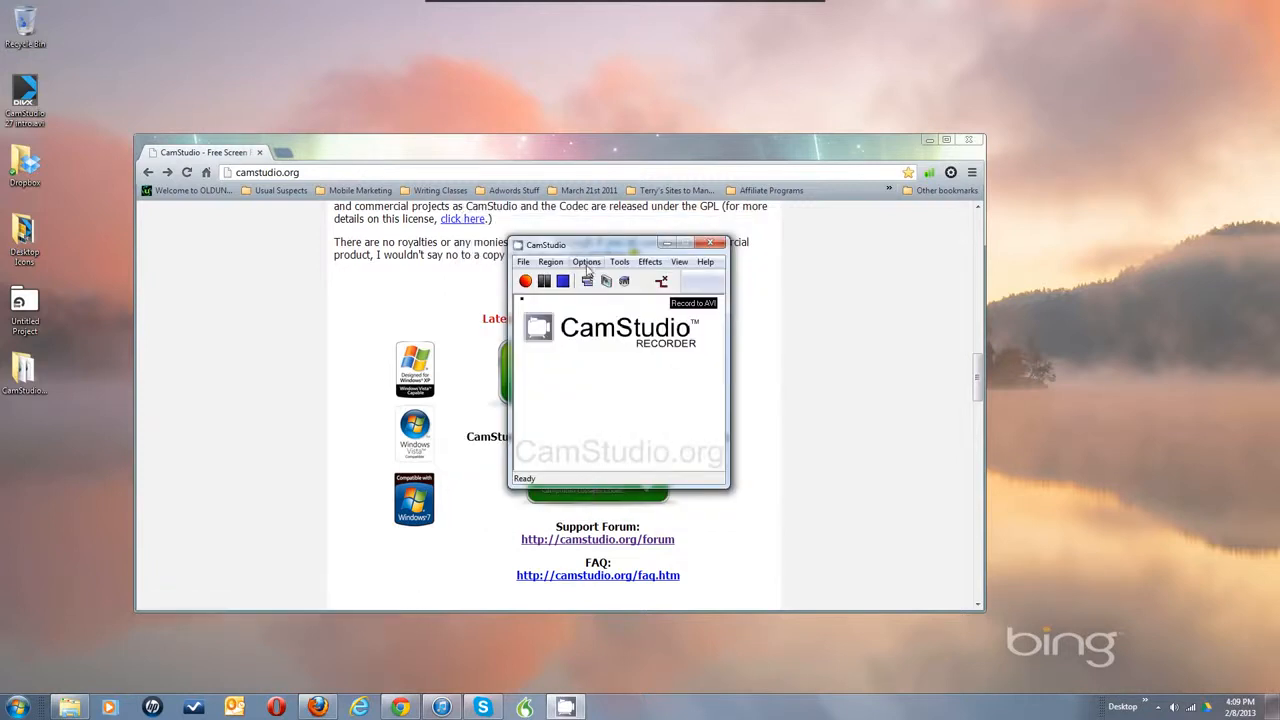
Open the cursor options and switch the cursor display to Hide Cursor and back to Show Cursor
click(586, 262)
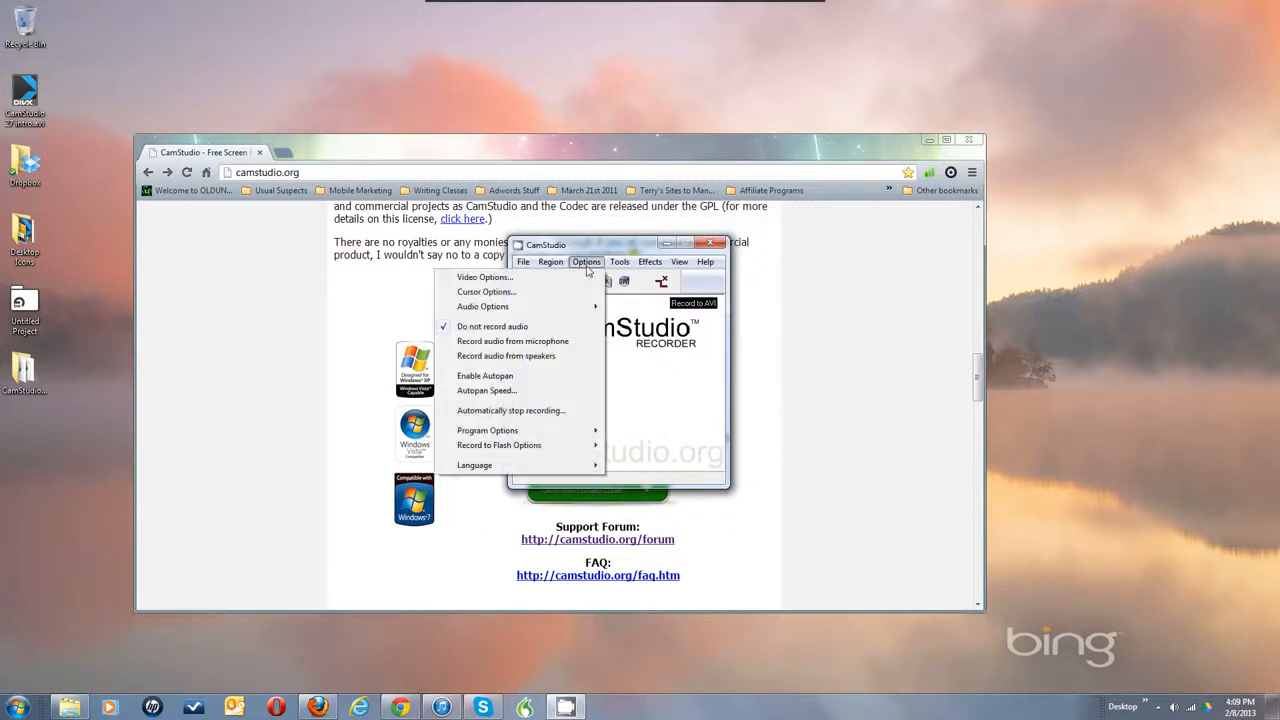
click(524, 292)
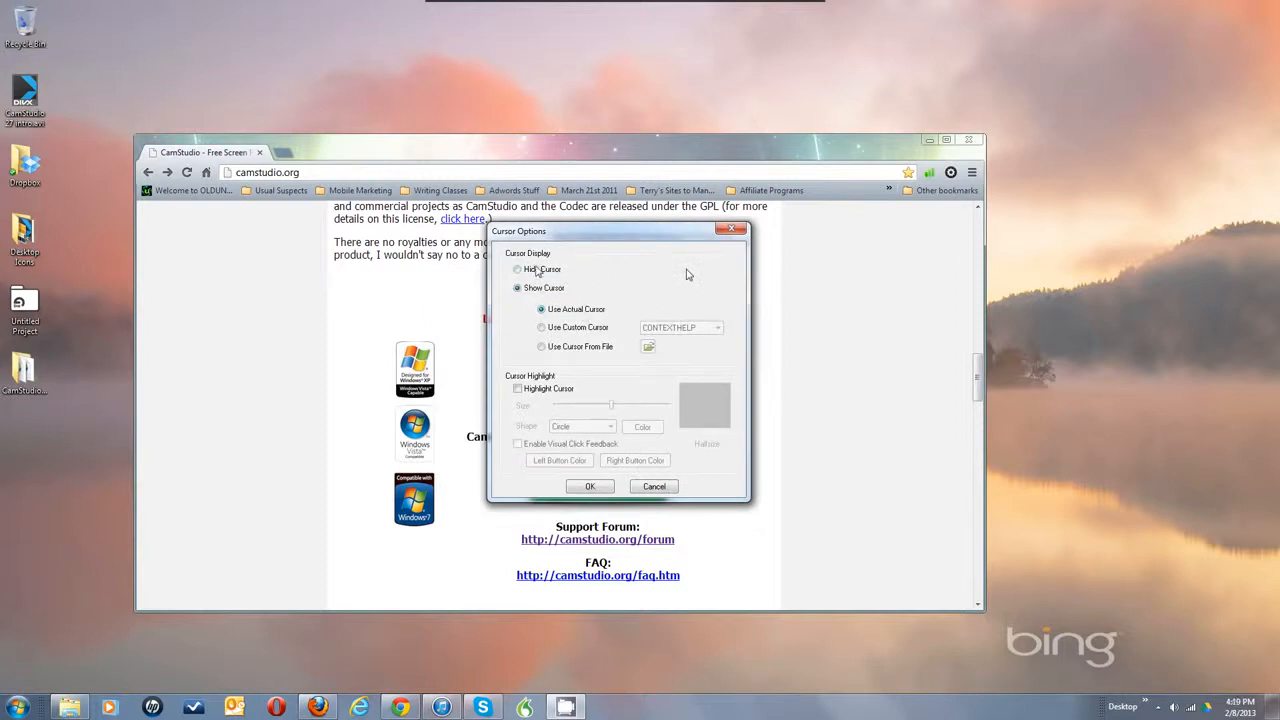
click(518, 270)
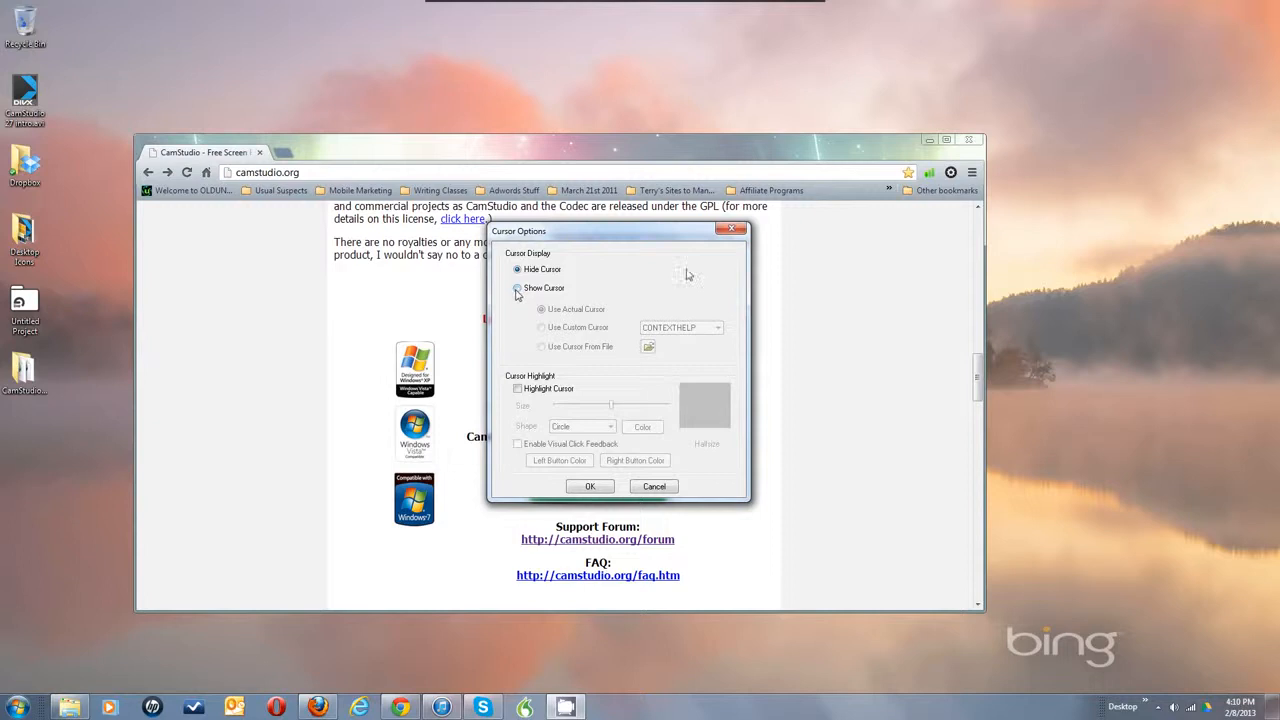
click(518, 289)
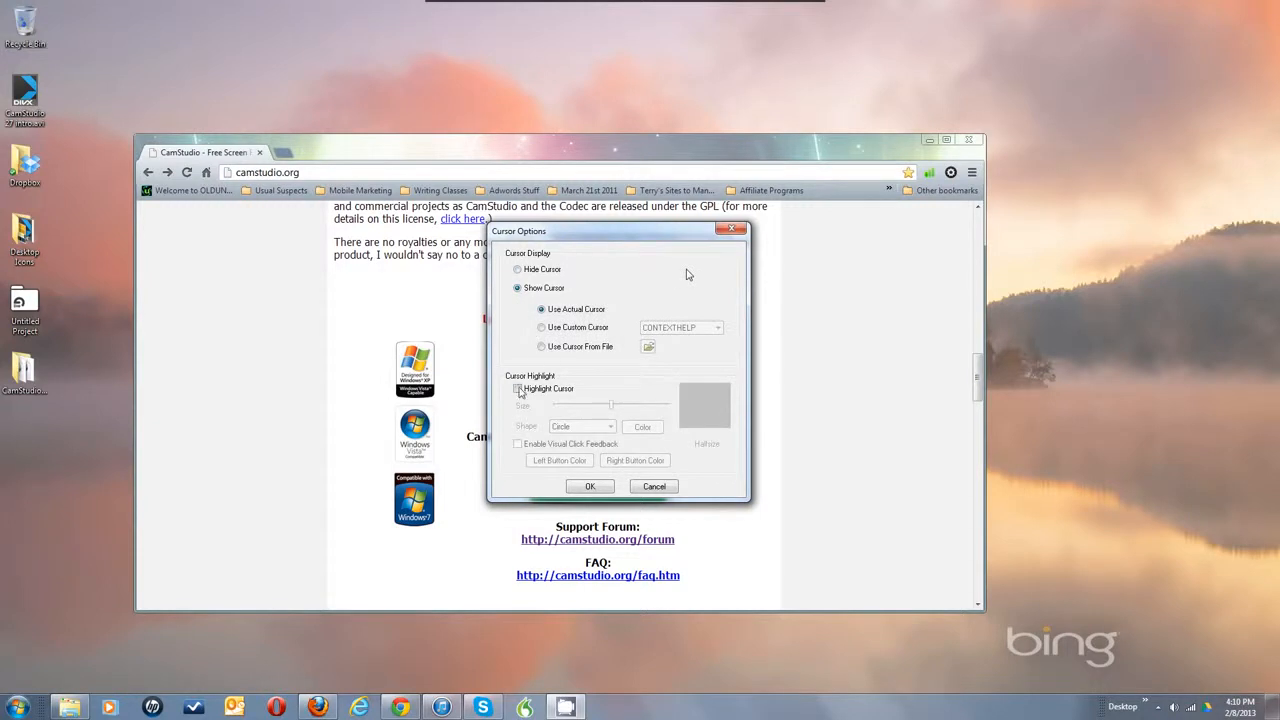
Toggle Highlight Cursor on and off, and leave the highlight enabled
click(519, 390)
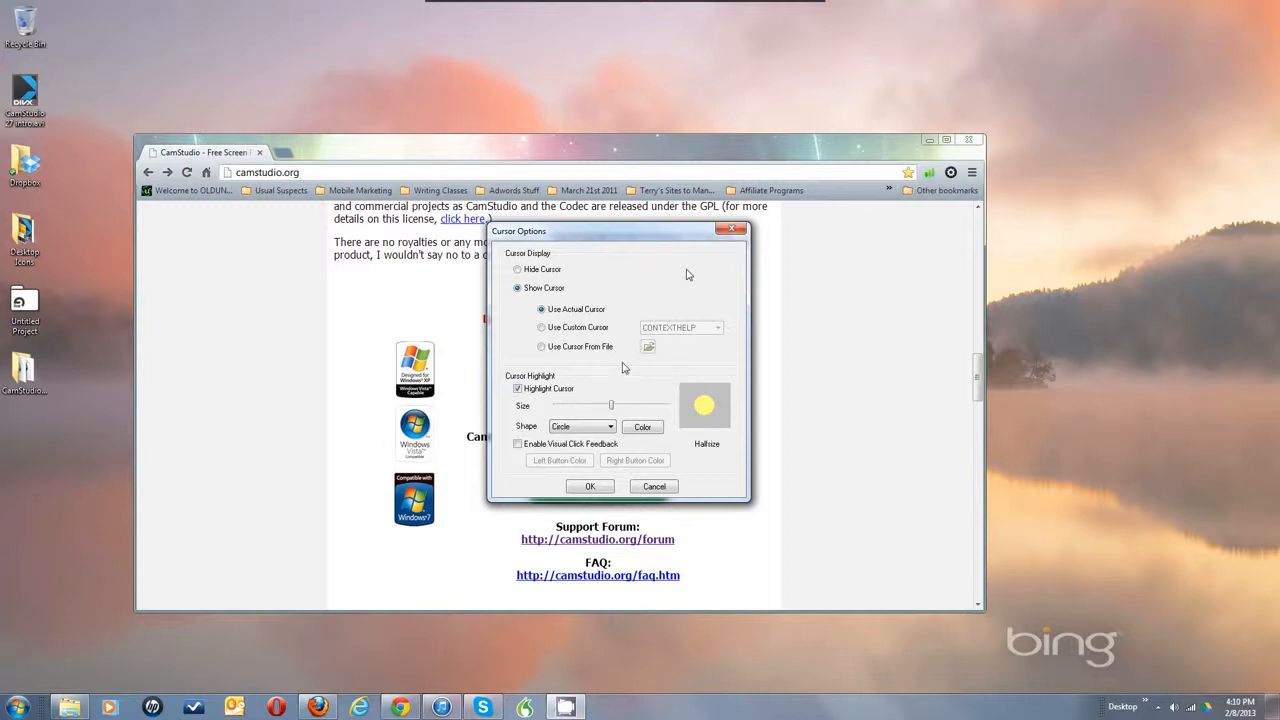
click(518, 389)
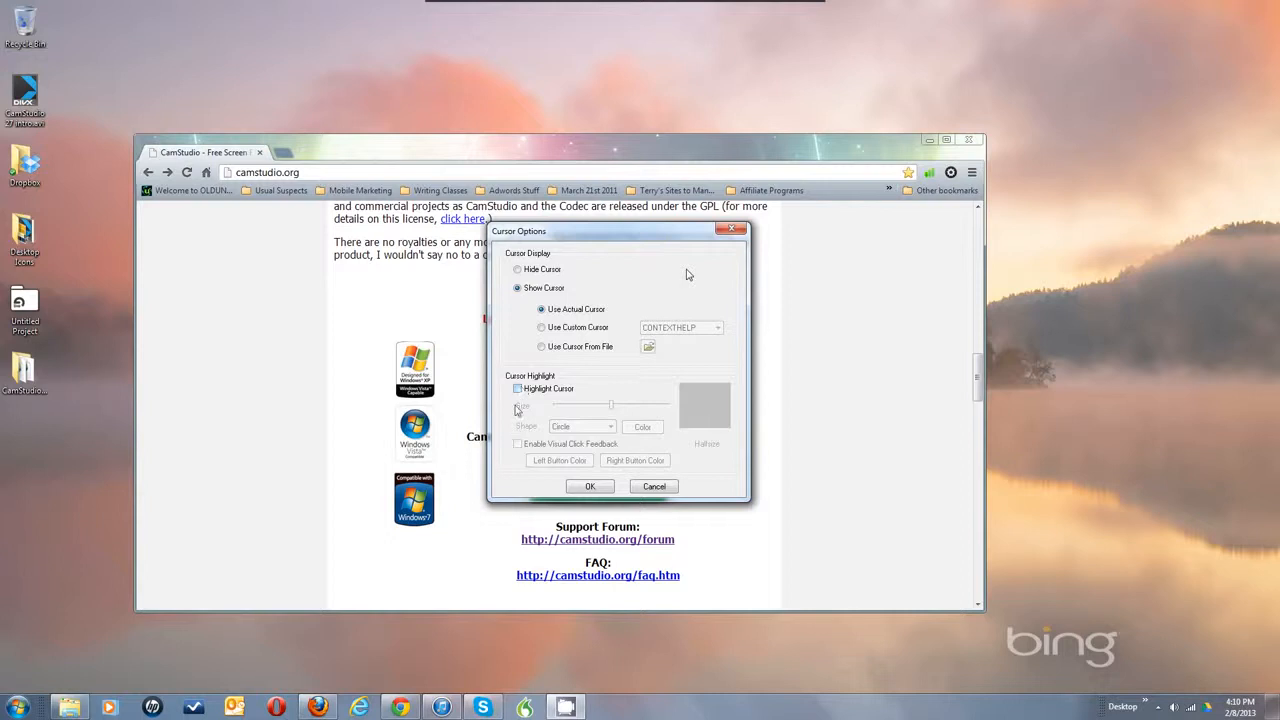
click(518, 389)
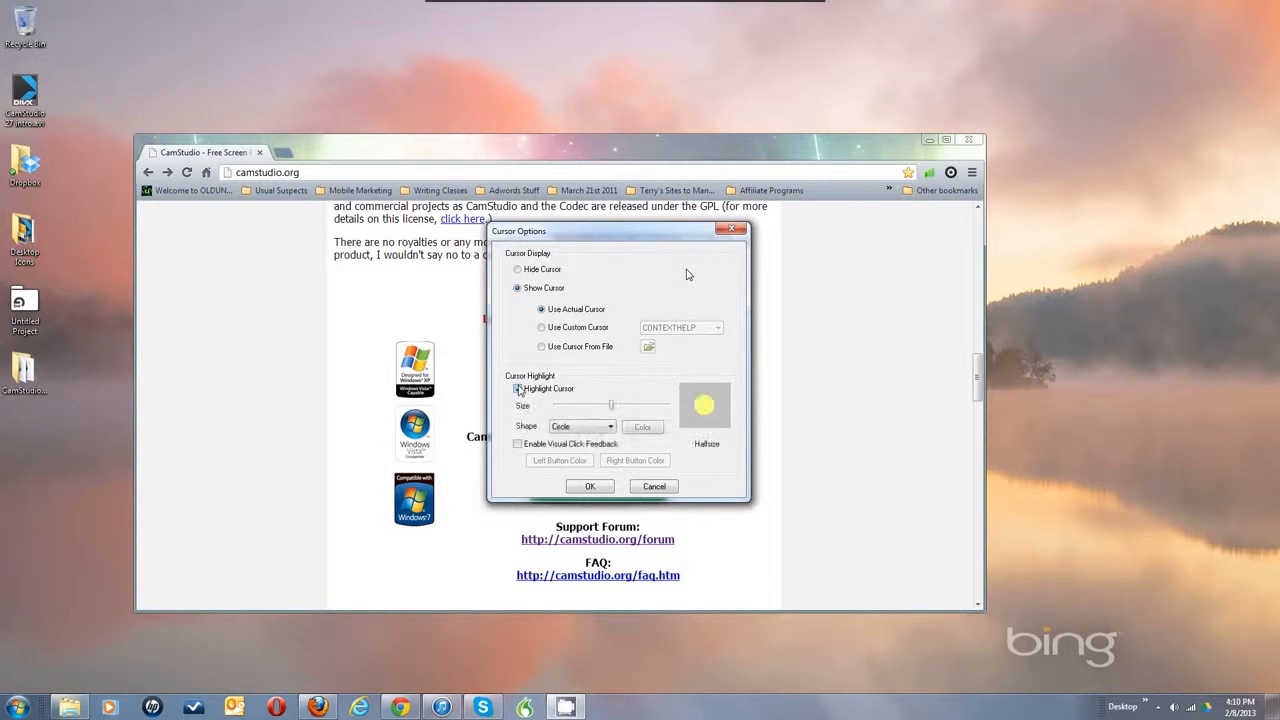
Enable Visual Click Feedback and check the left and right button colors, cancelling both color choices
click(518, 444)
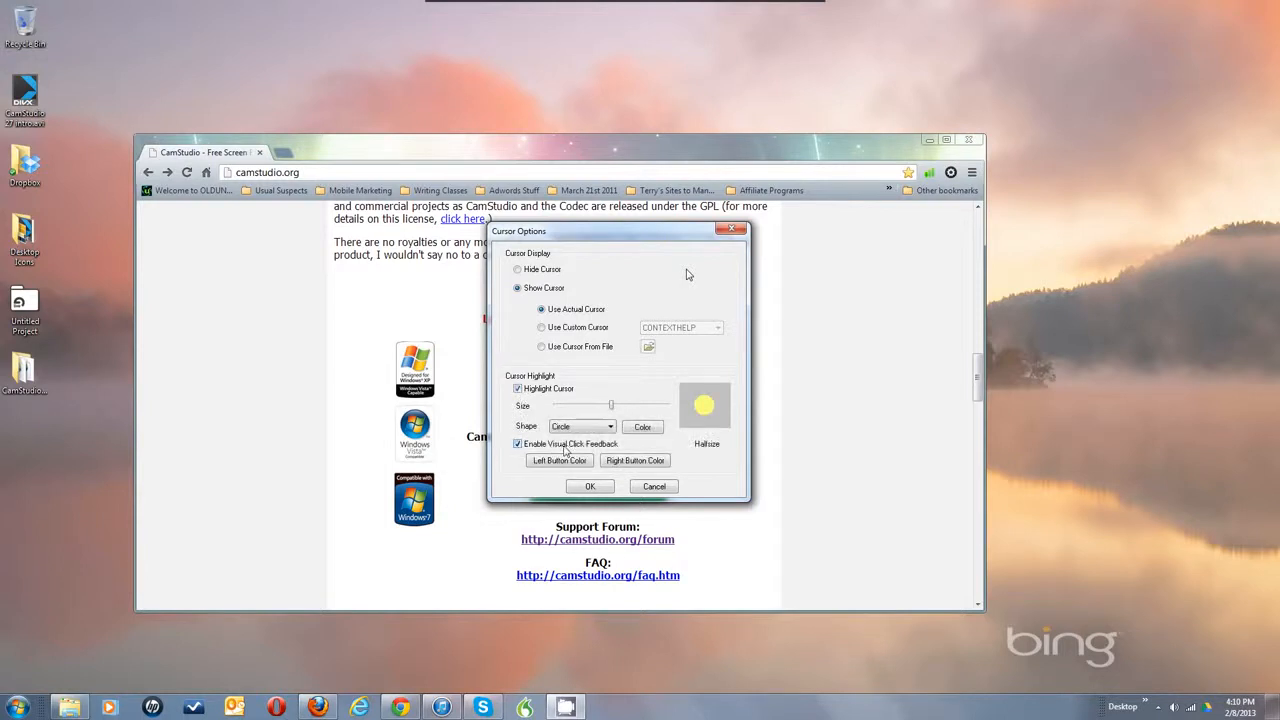
click(564, 465)
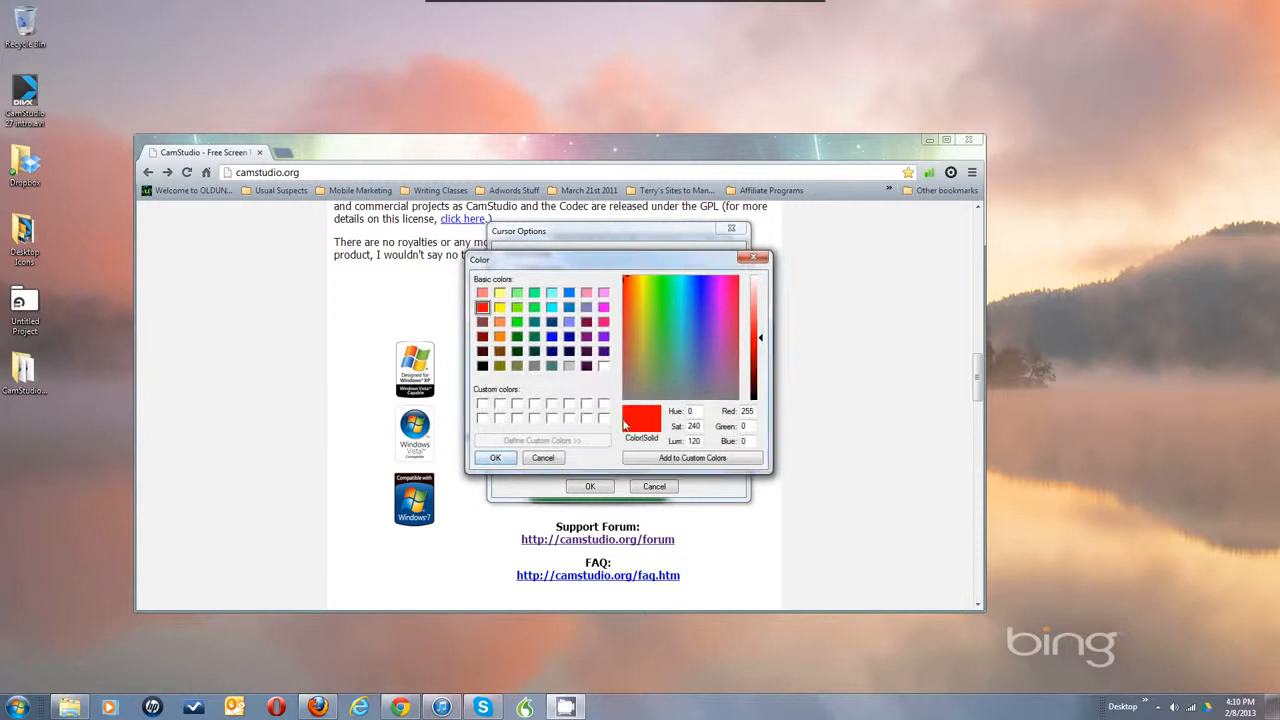
click(547, 459)
click(634, 462)
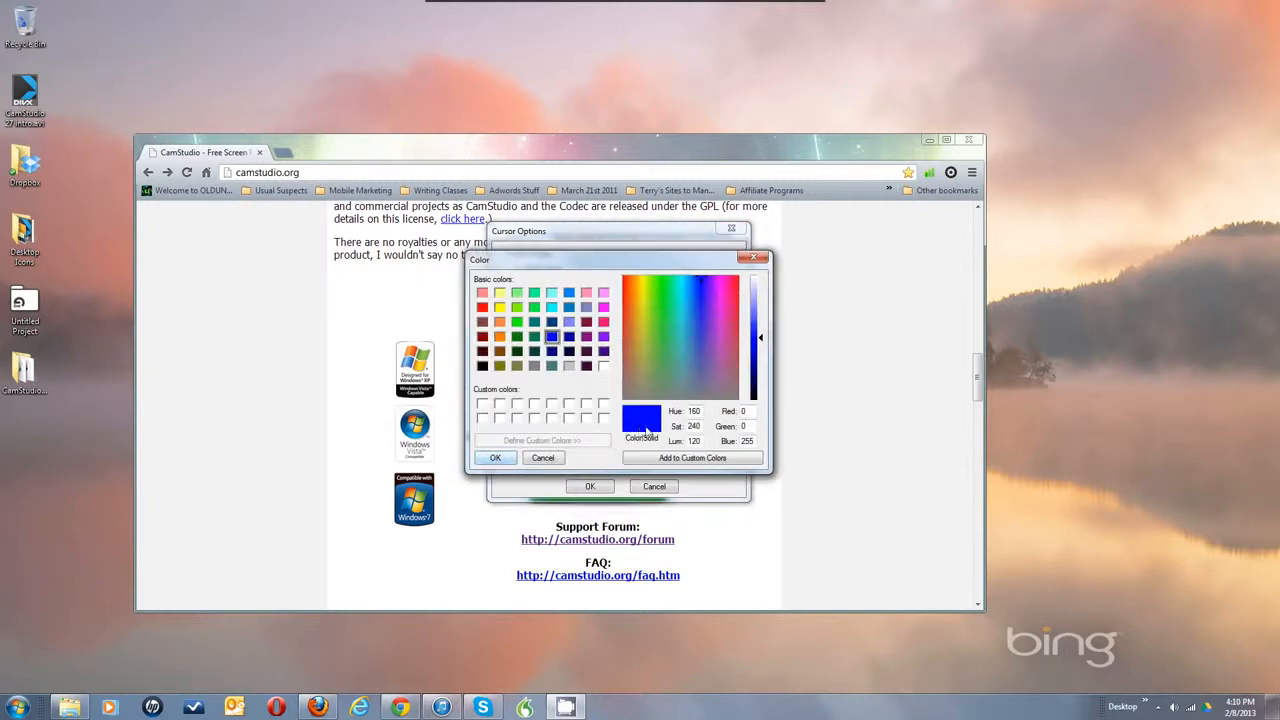
click(555, 459)
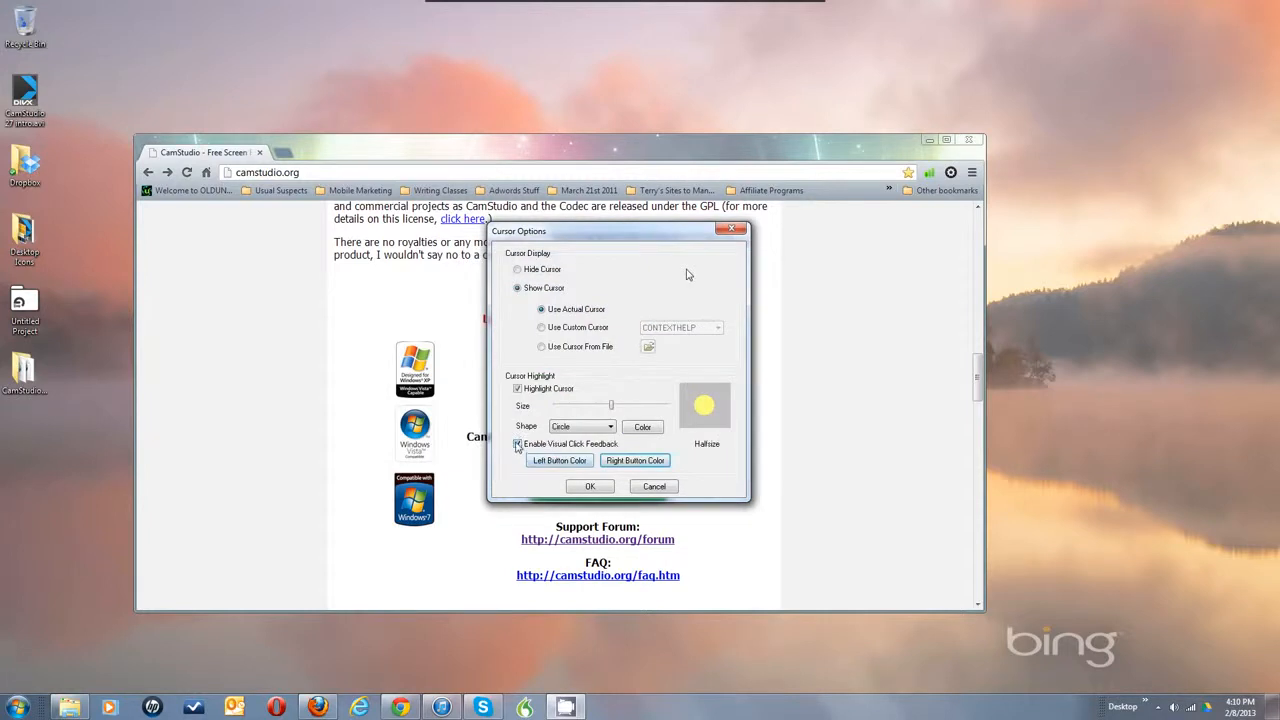
Disable the visual click feedback and the cursor highlight, and accept the cursor options
click(517, 444)
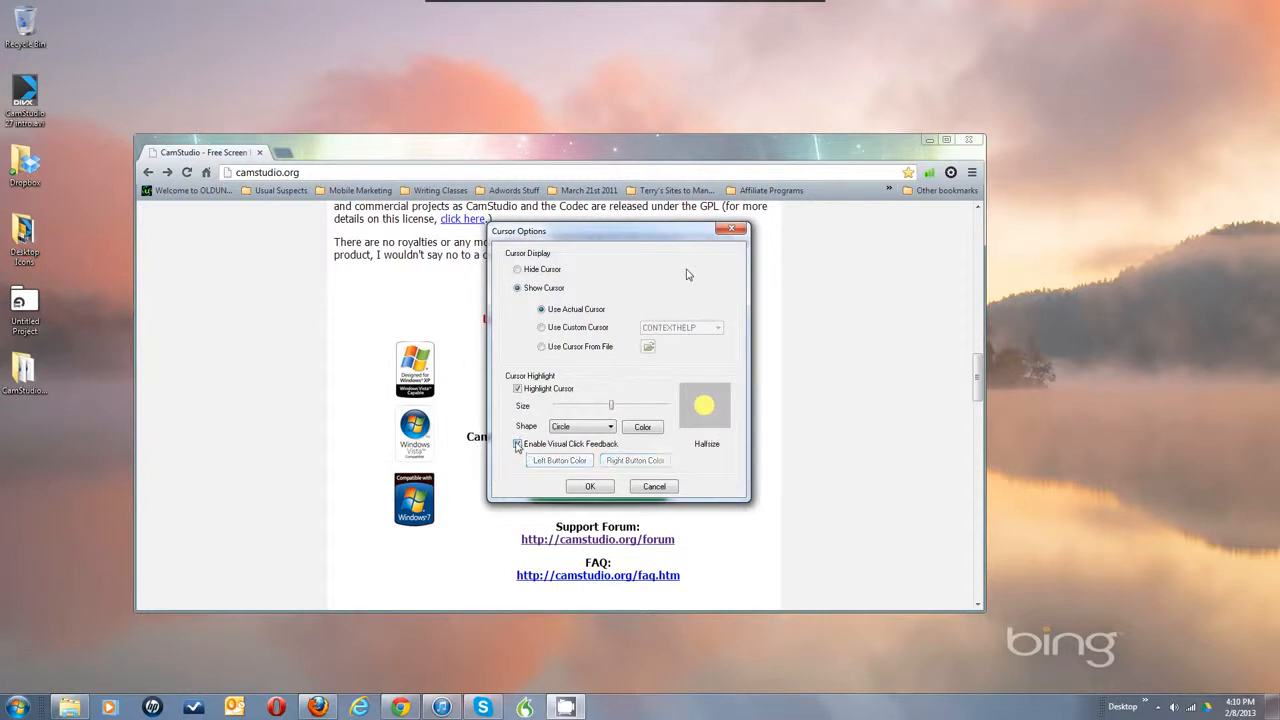
click(517, 389)
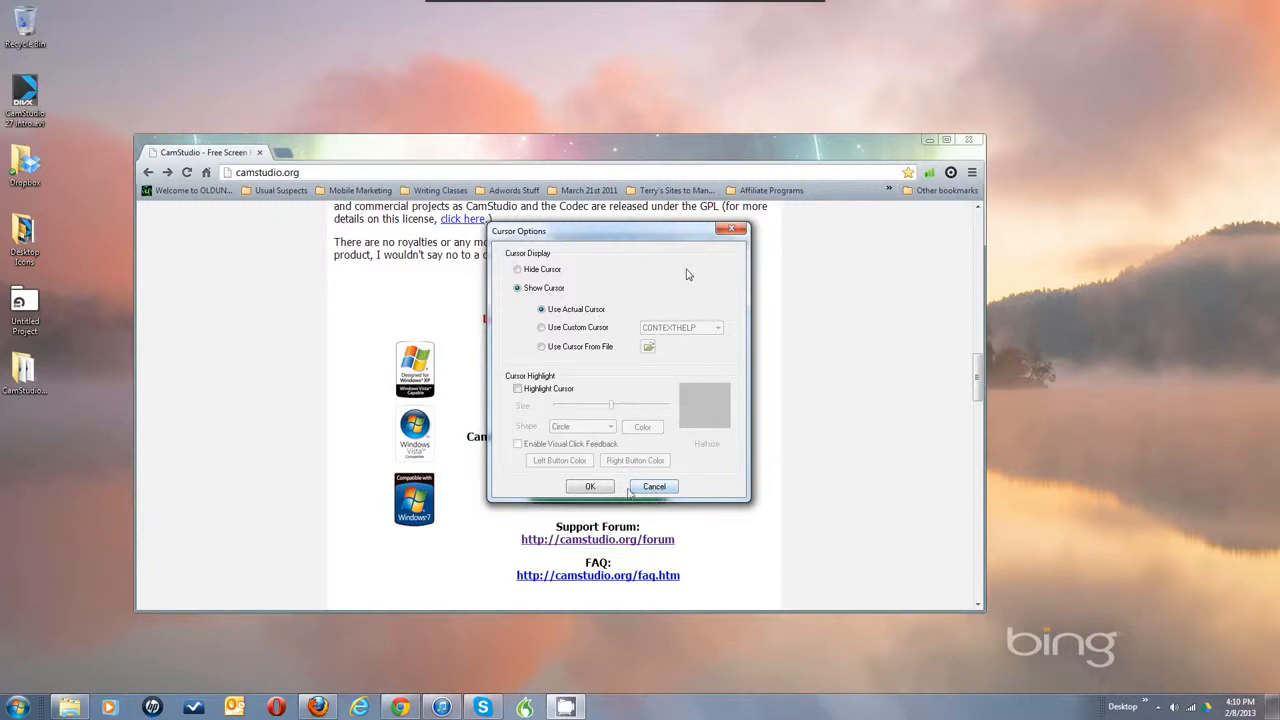
click(603, 487)
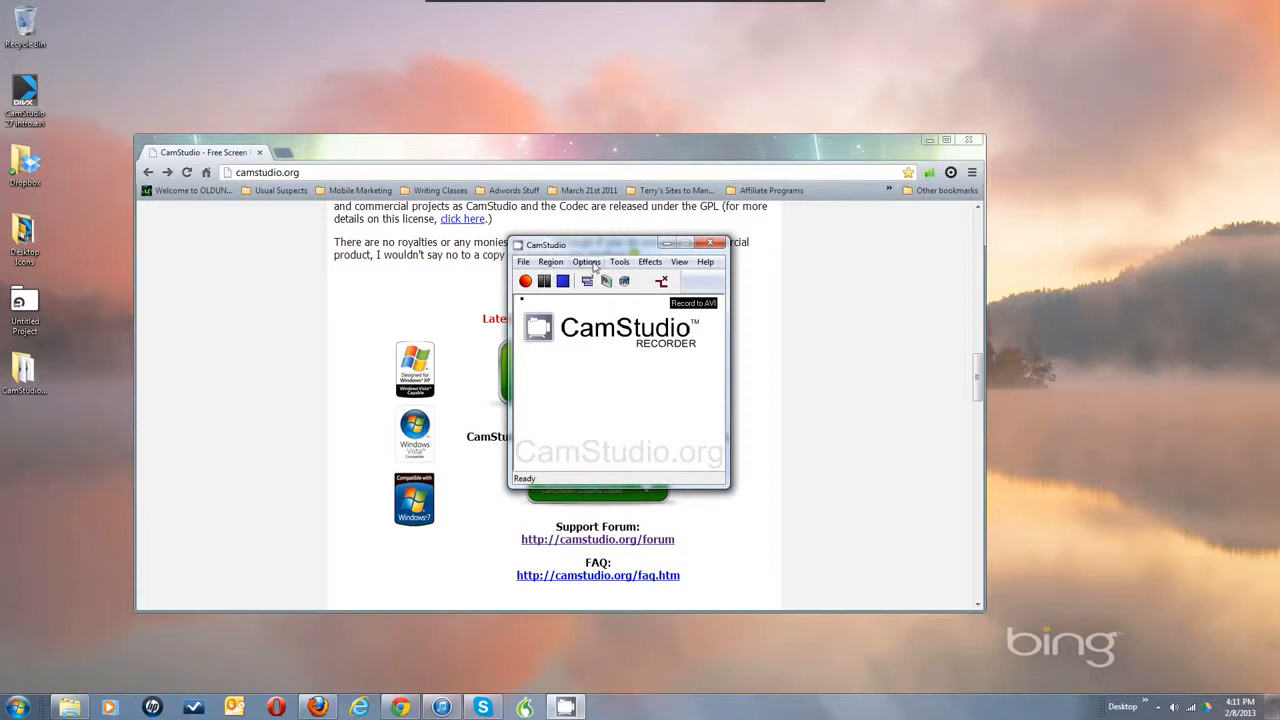
Reopen the cursor options, enable Highlight Cursor and Enable Visual Click Feedback, and accept the settings
click(590, 262)
click(590, 296)
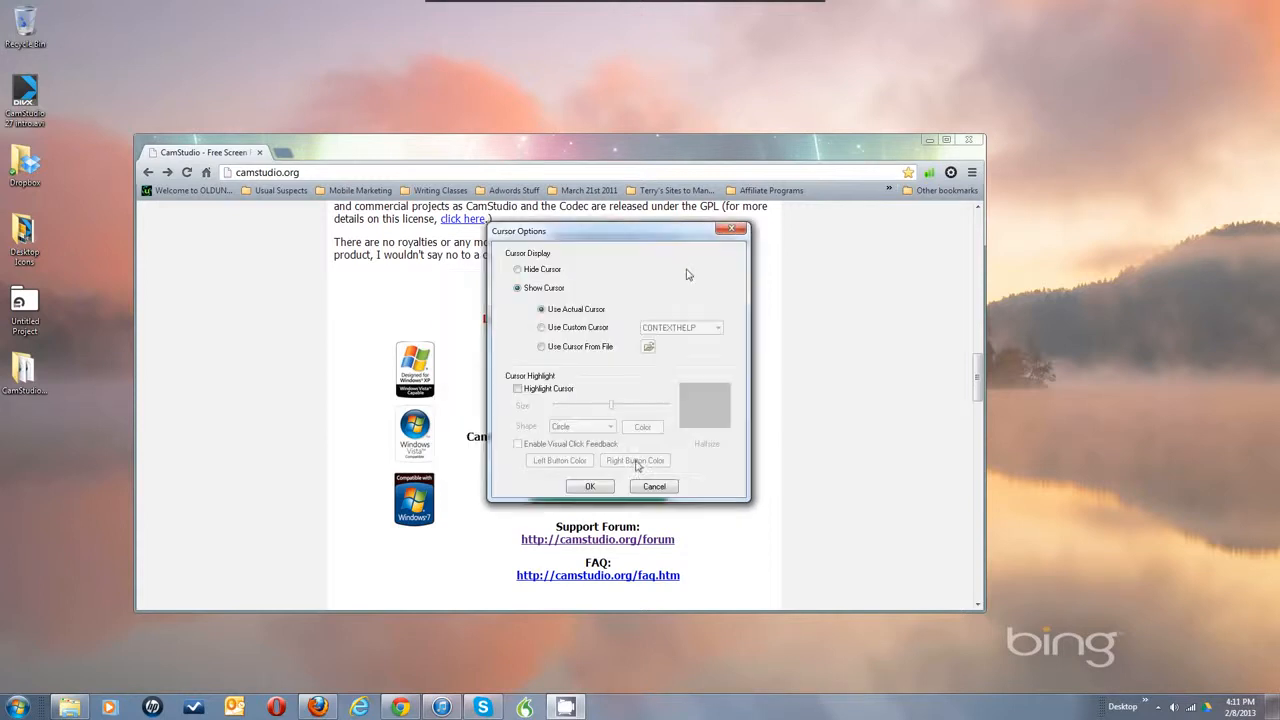
click(518, 390)
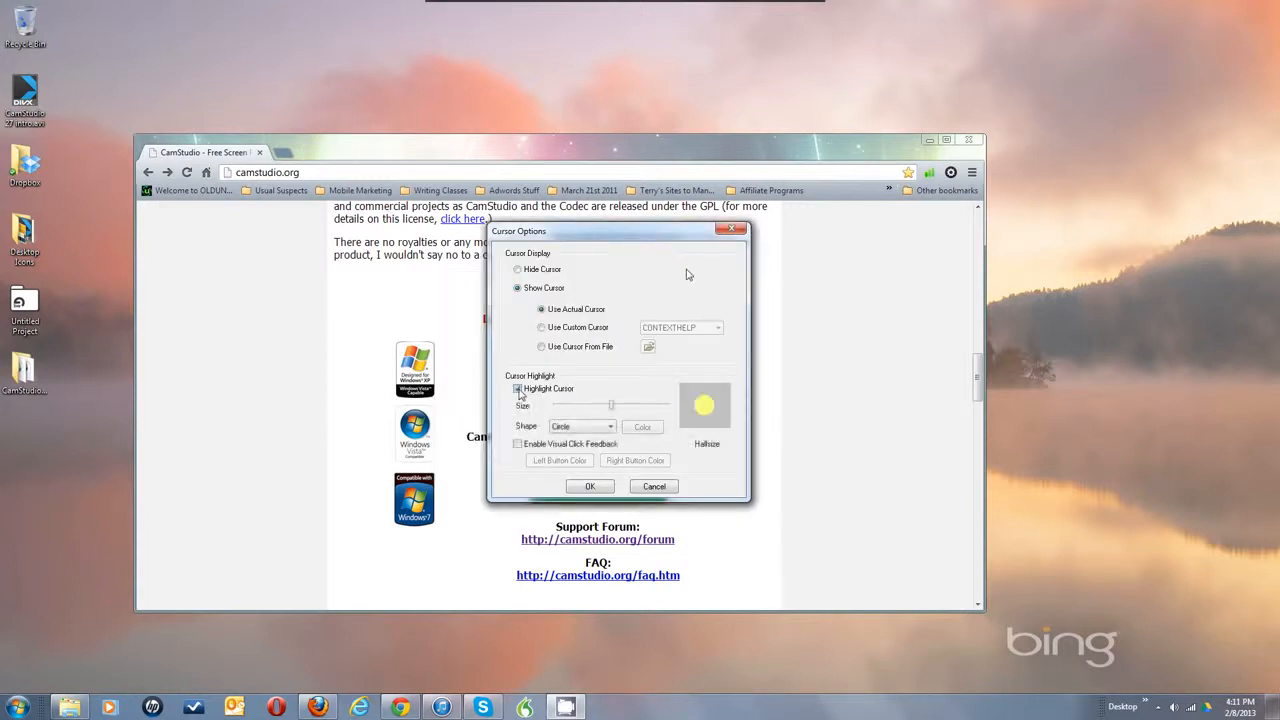
click(518, 444)
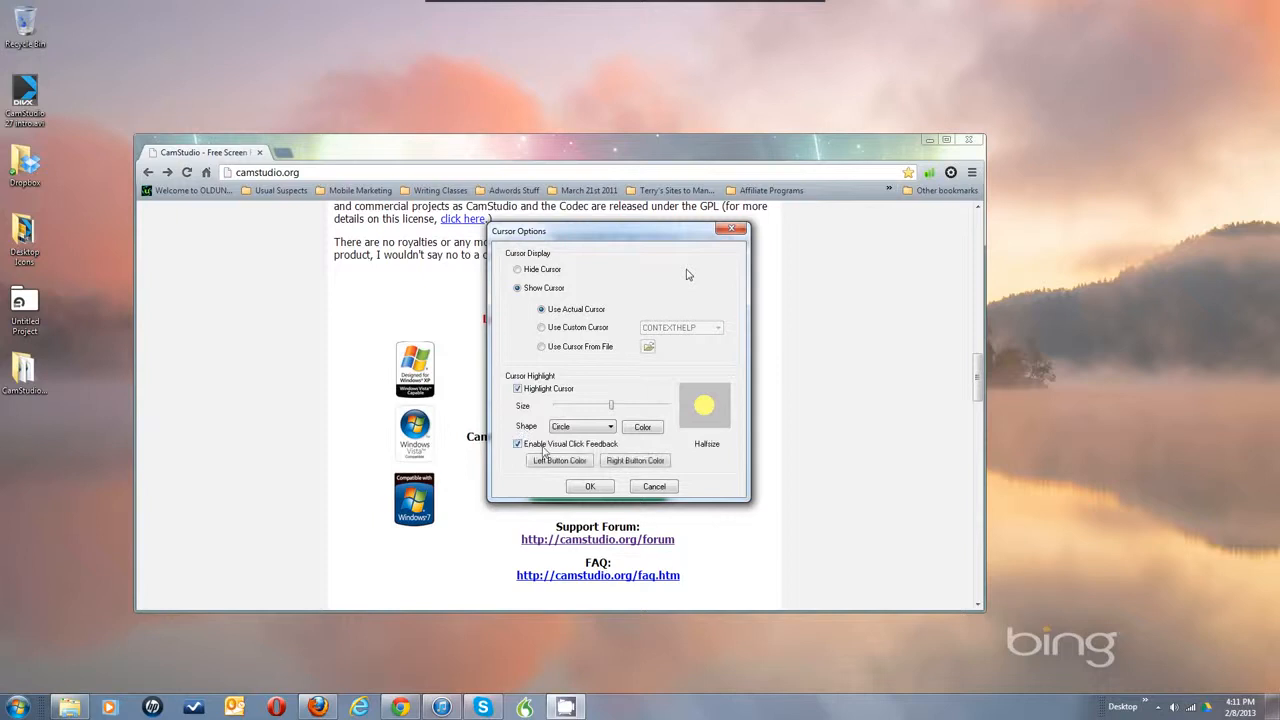
click(592, 487)
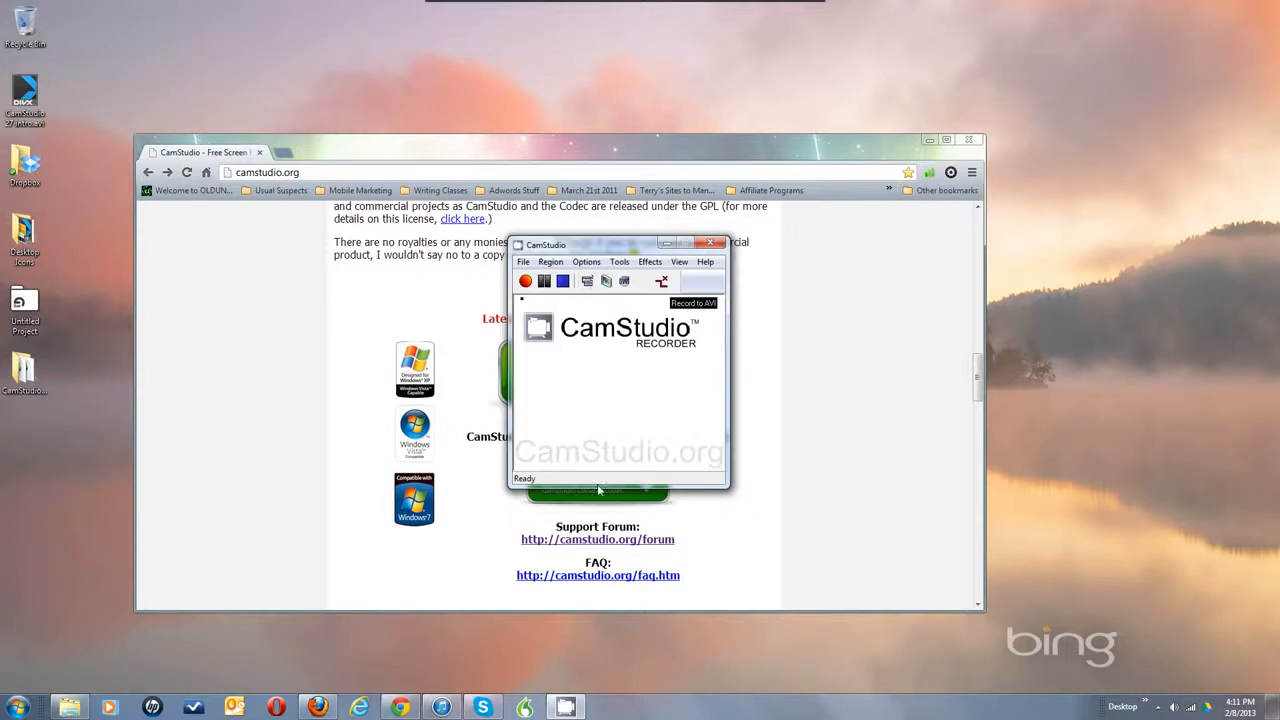
Set recordings to take audio from the microphone and examine the available capture devices in the microphone audio options
click(586, 262)
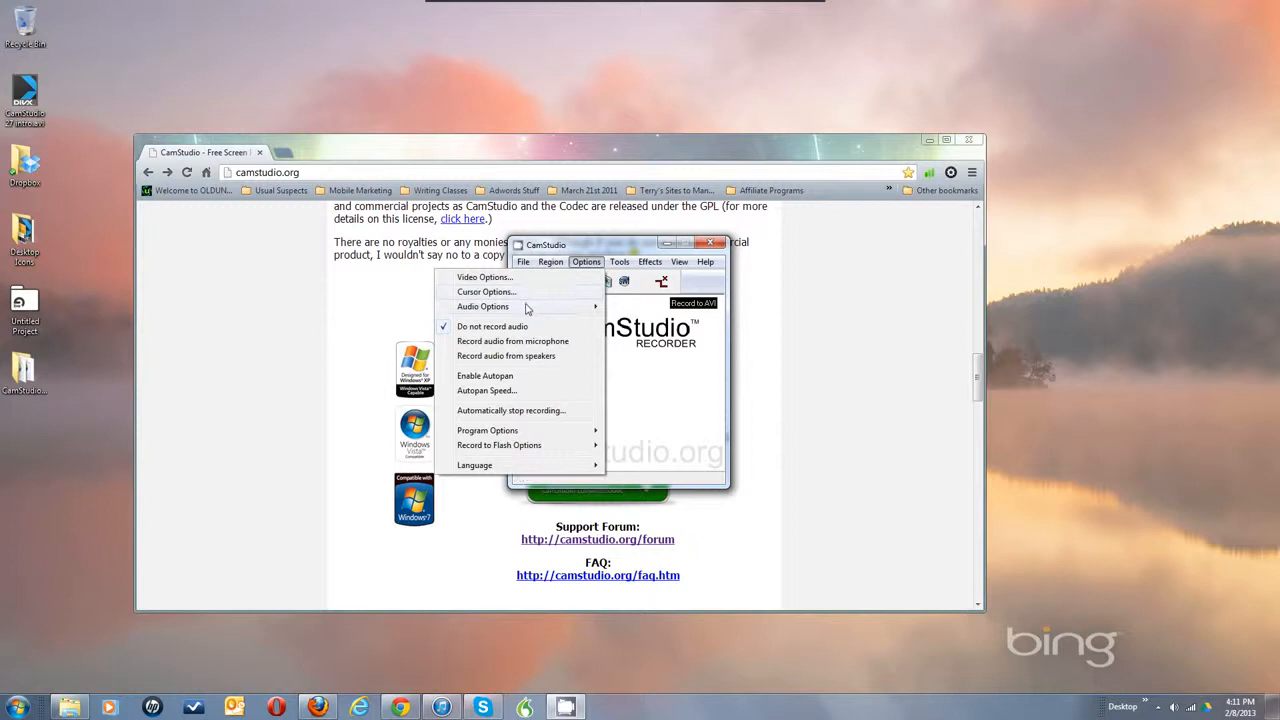
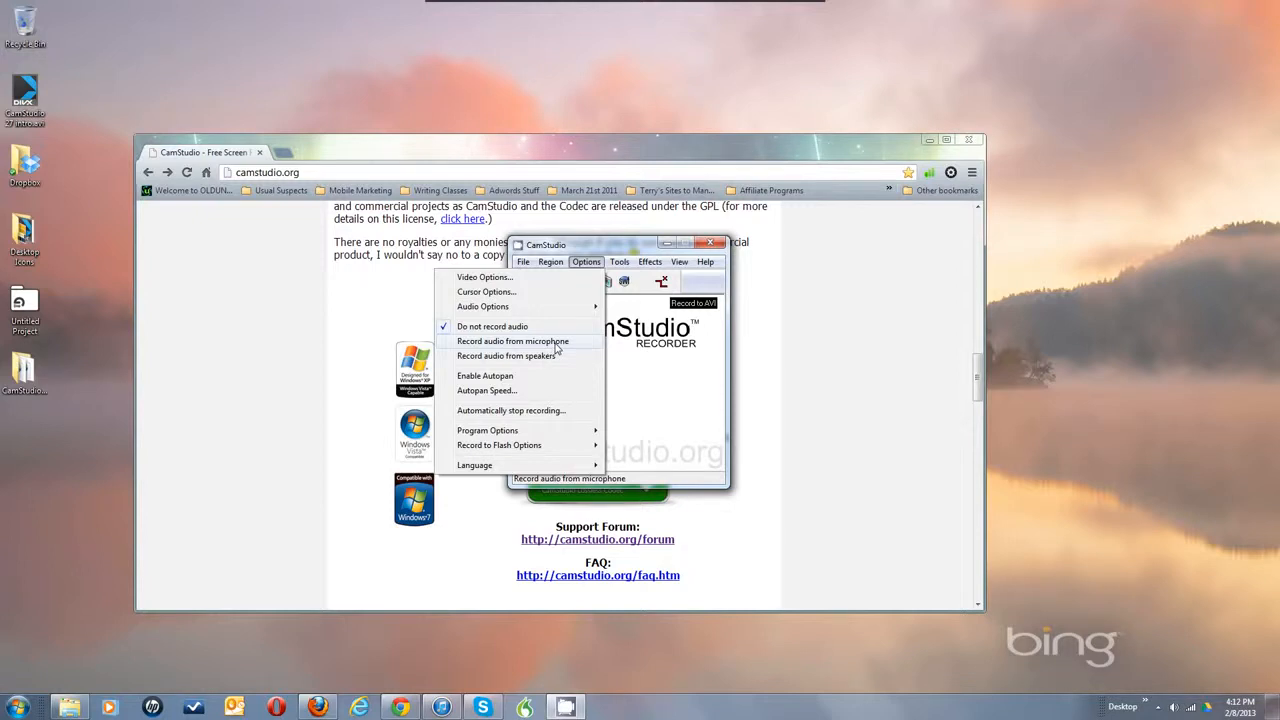
click(557, 343)
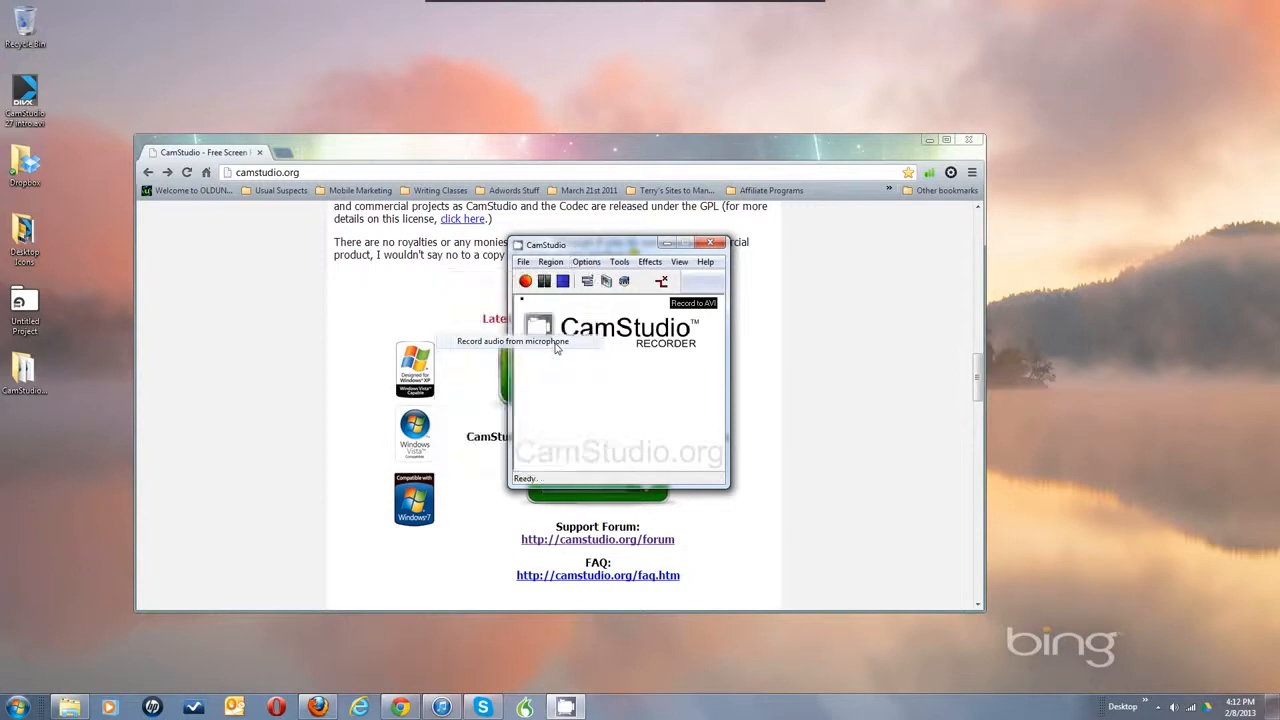
click(587, 262)
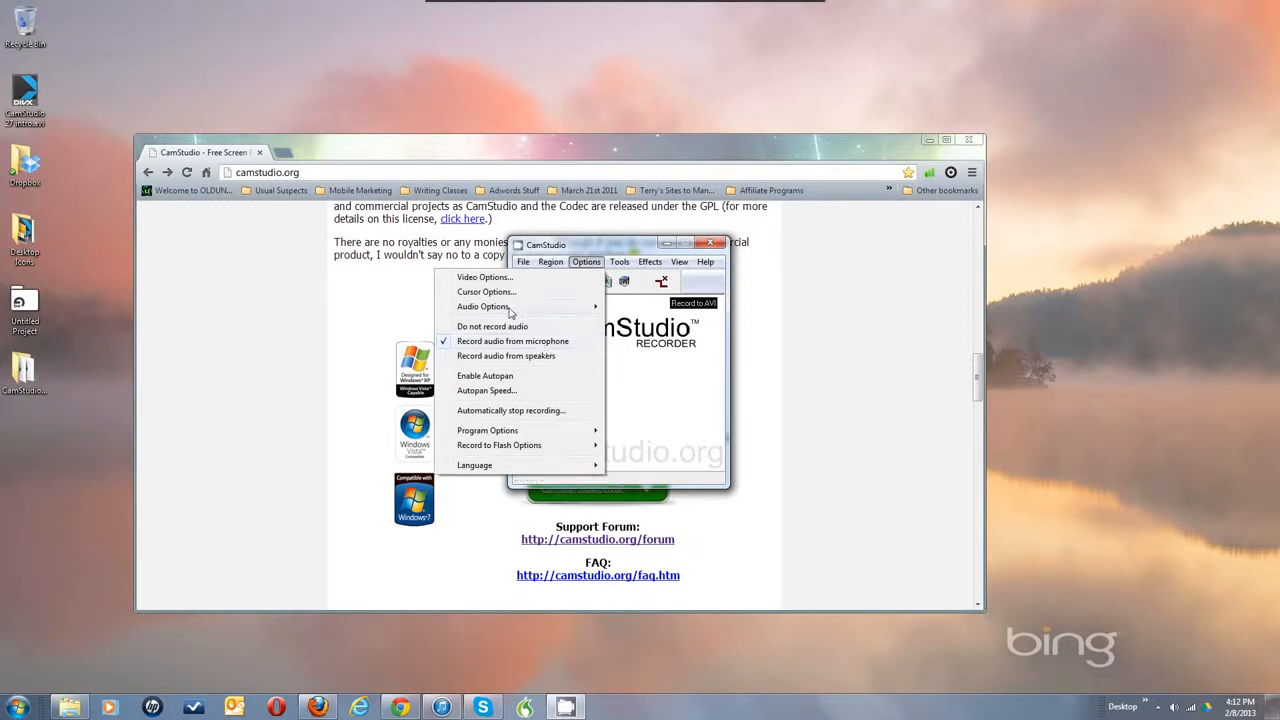
mouse_move(508, 310)
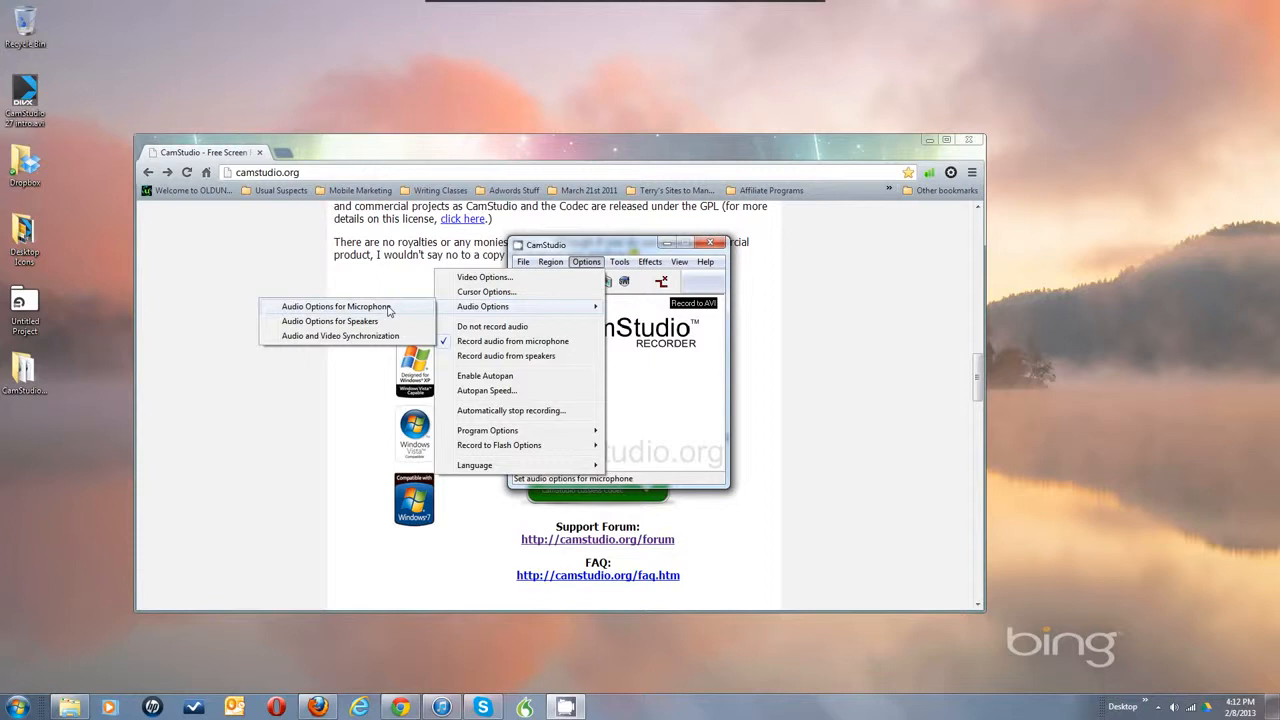
click(388, 310)
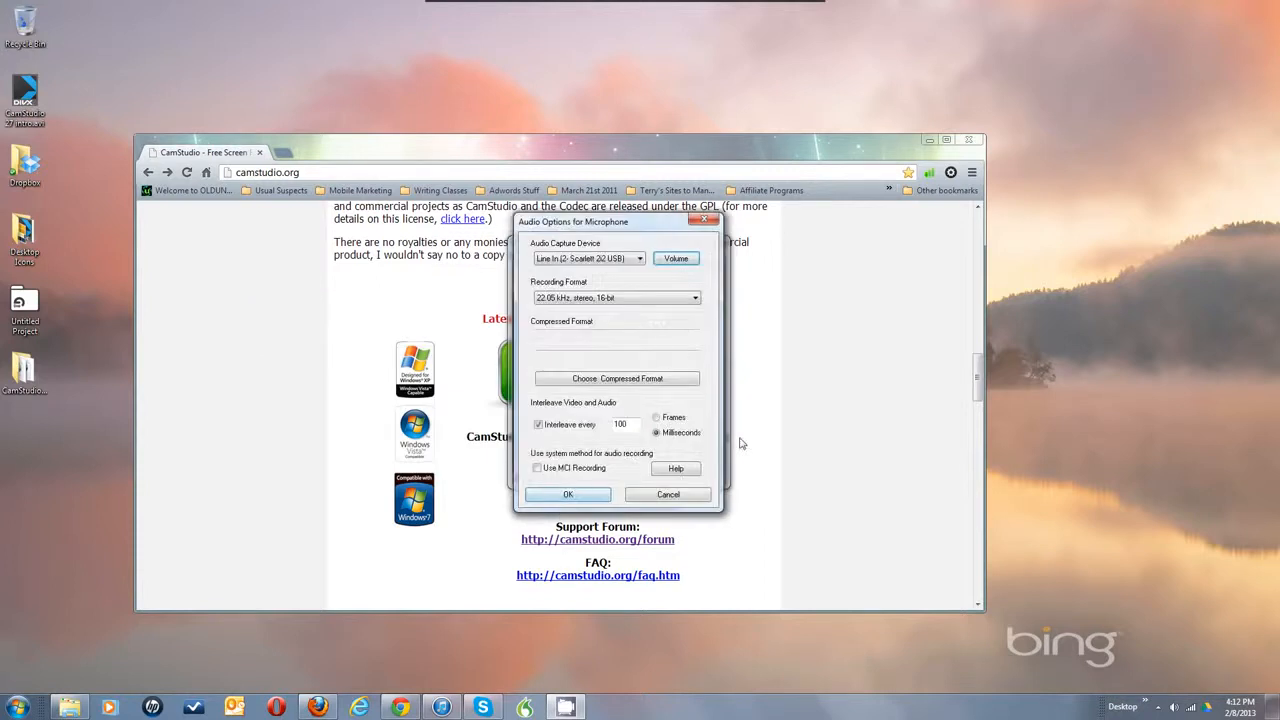
click(594, 262)
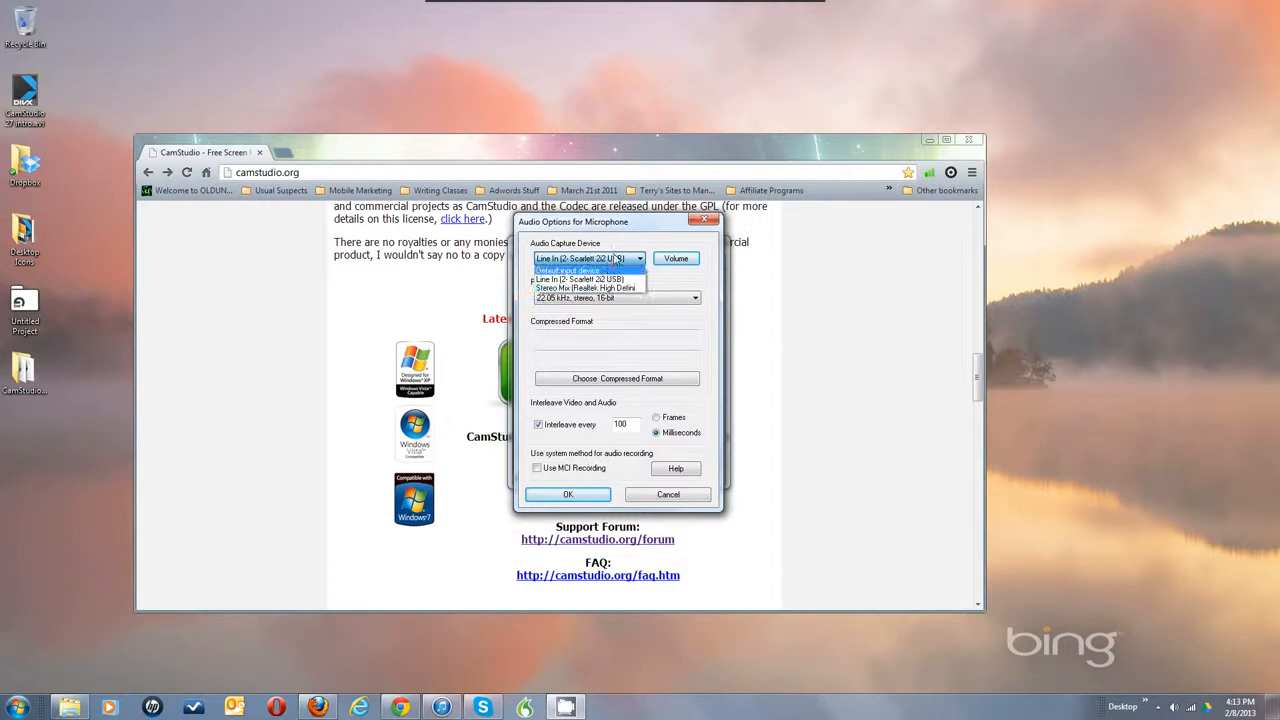
click(615, 258)
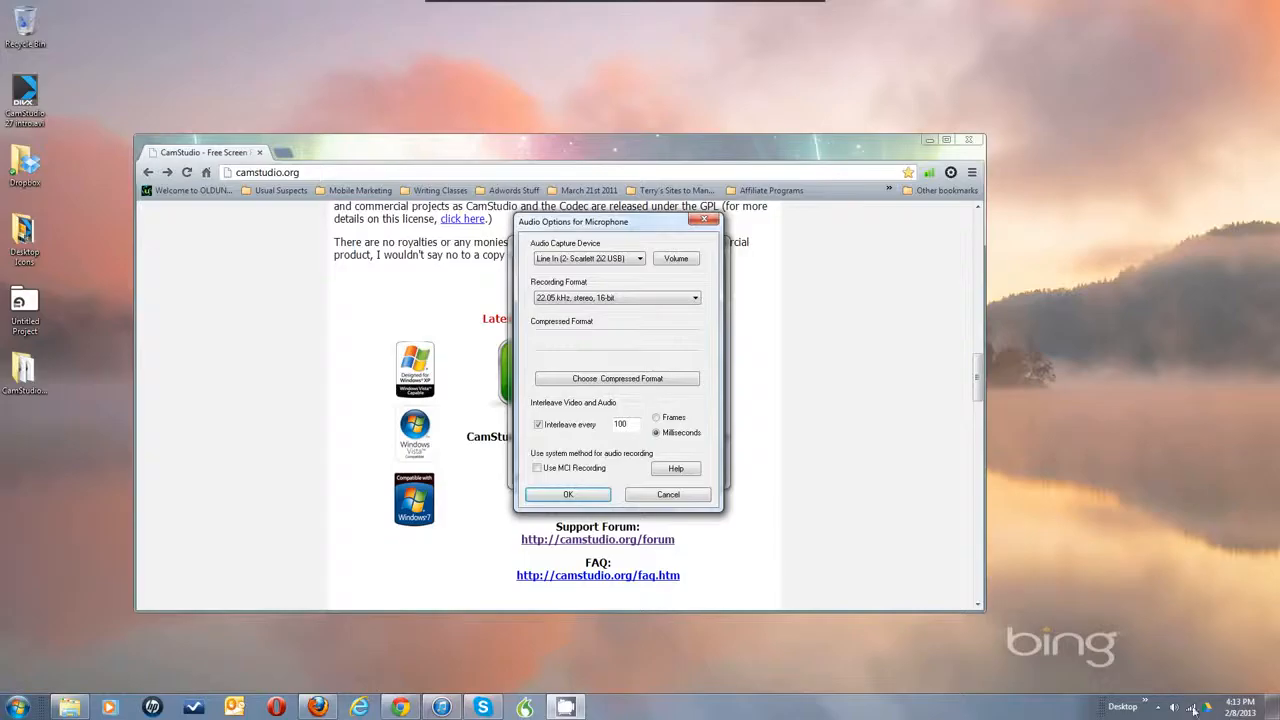
Open the Windows recording devices list, examine it and close the Sound window
right_click(1066, 697)
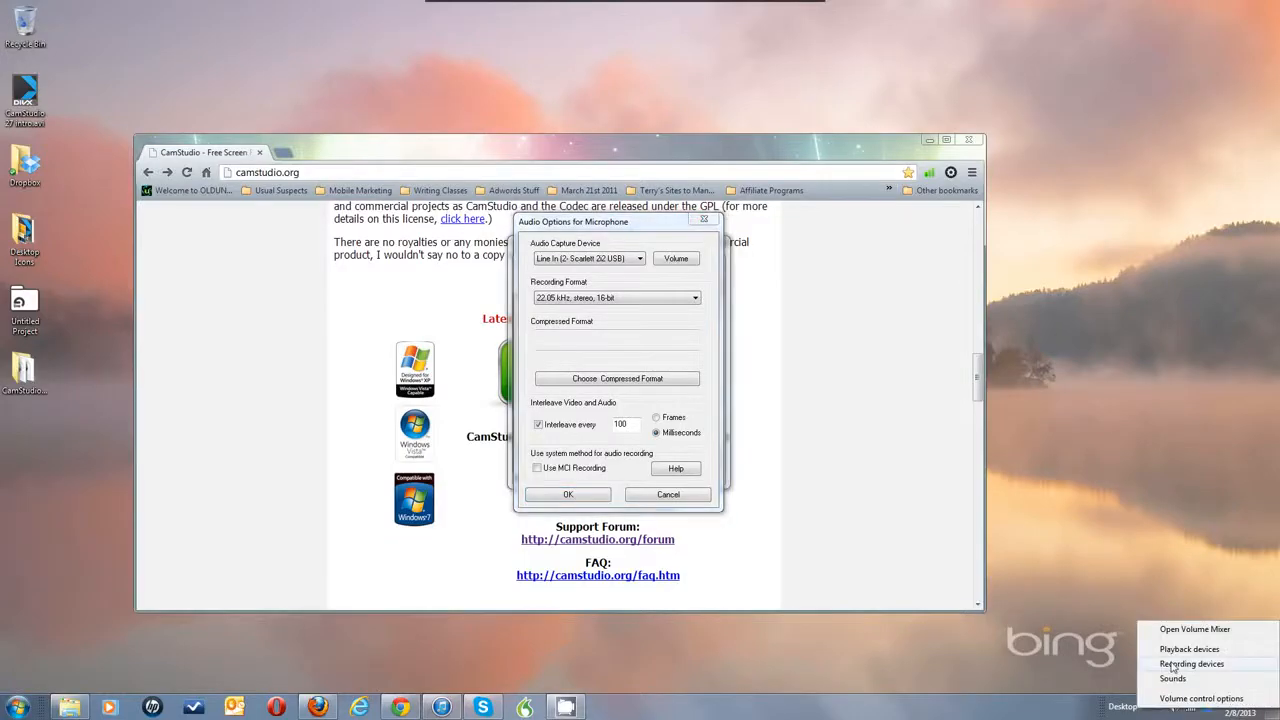
click(1173, 664)
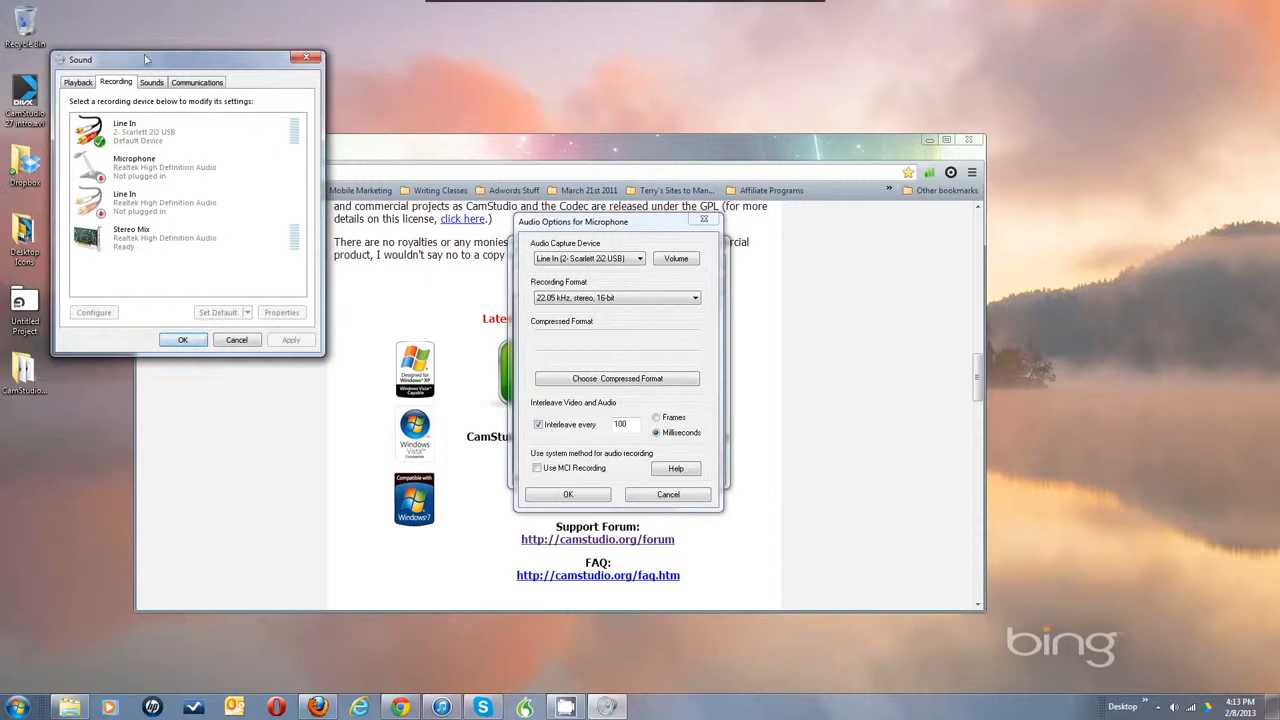
drag(149, 58, 377, 105)
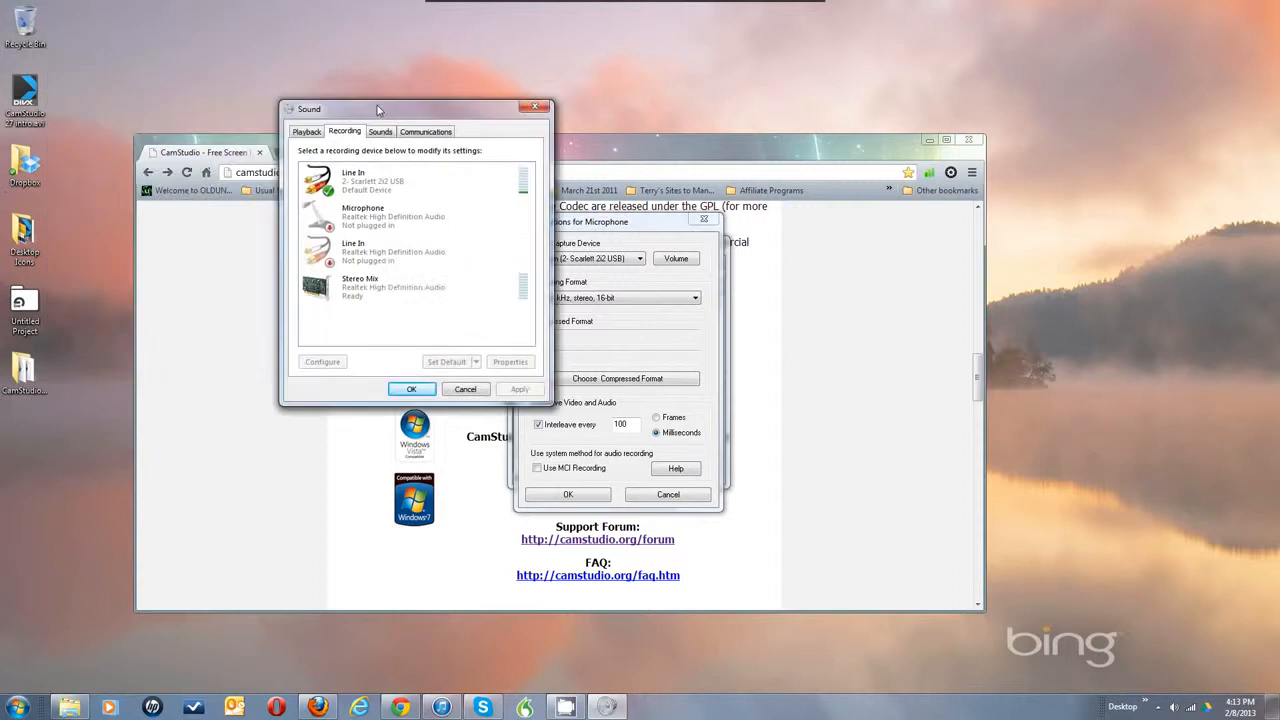
click(535, 107)
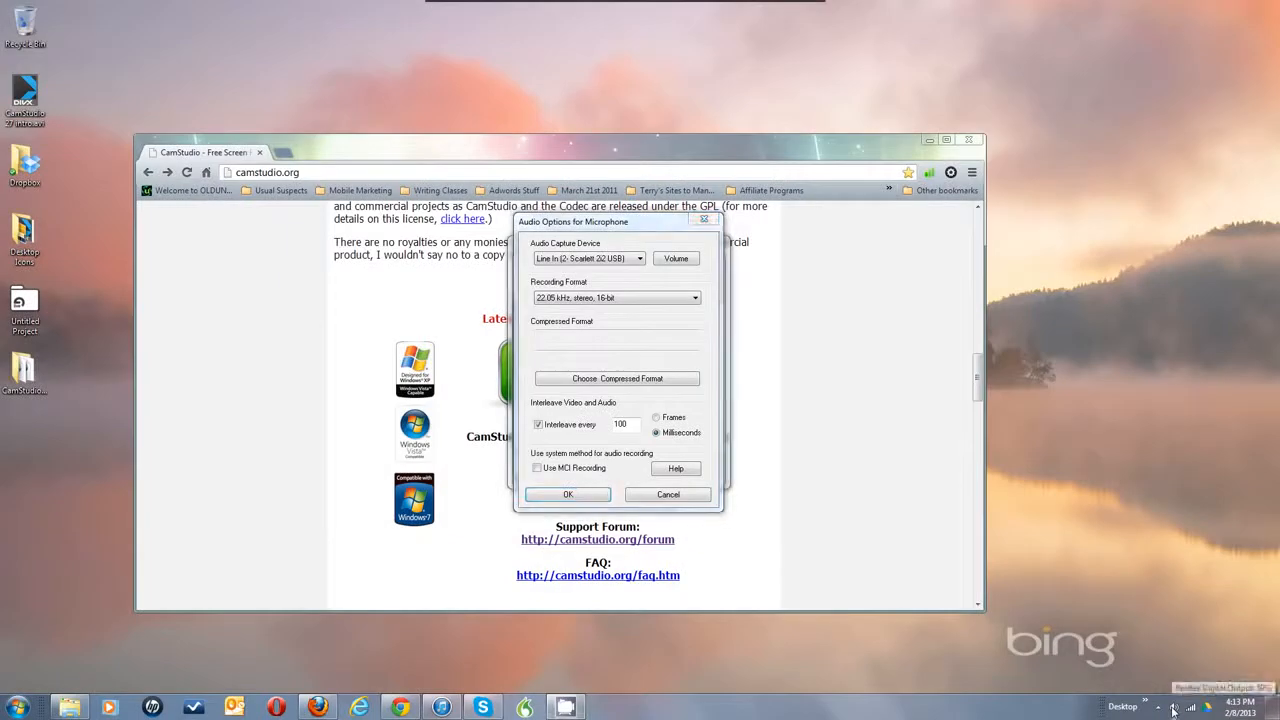
Reopen the Windows recording devices, move the Sound window over the browser and select the Scarlett 2i2 USB Line In device
right_click(1173, 710)
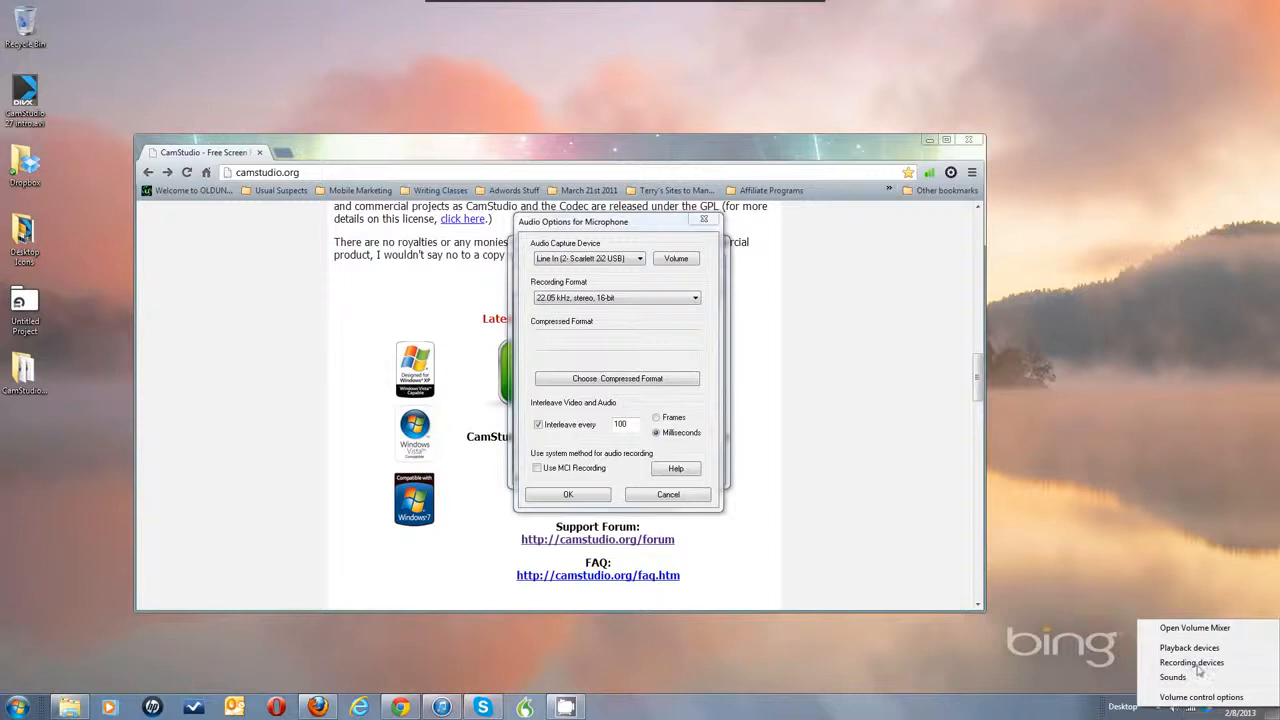
click(1199, 664)
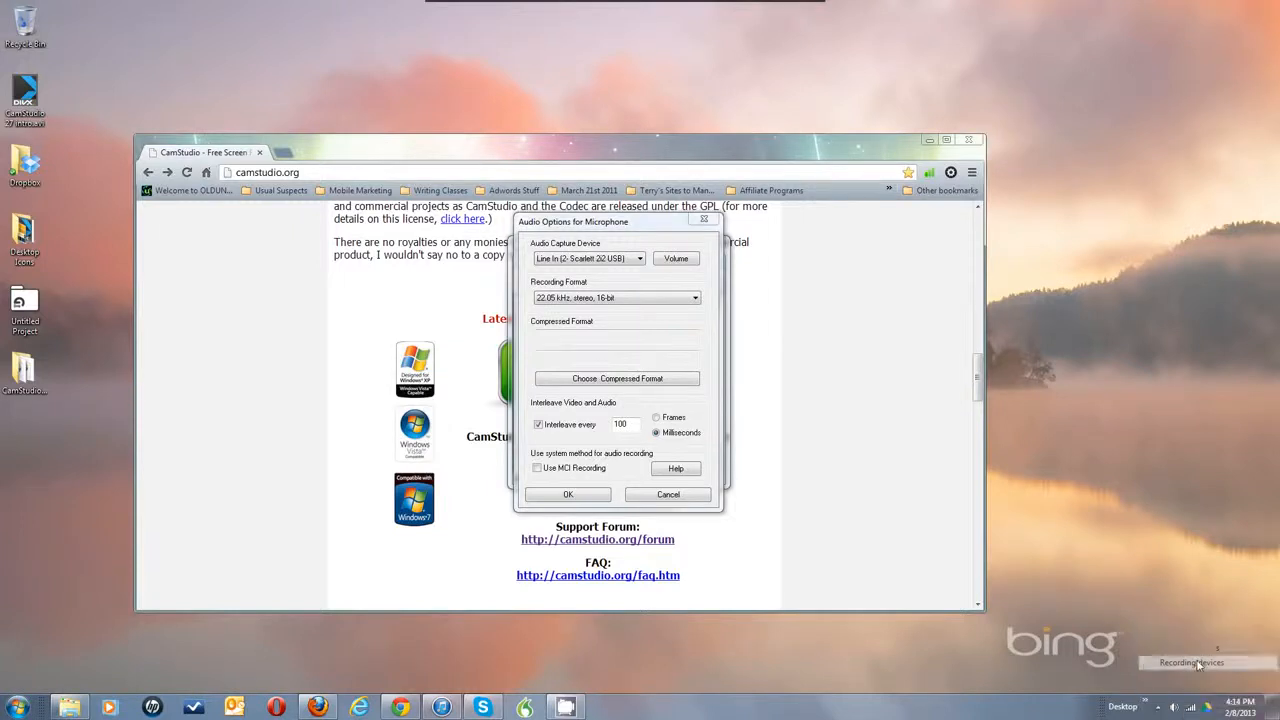
click(907, 437)
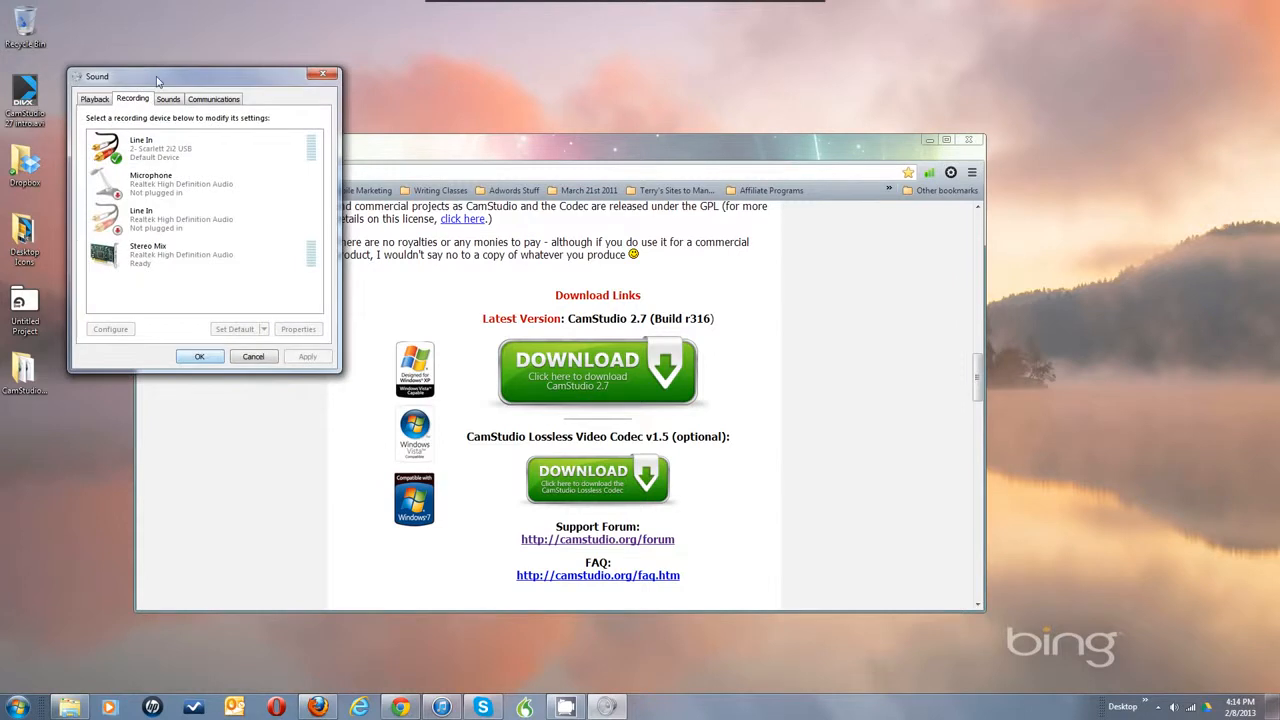
drag(158, 80, 549, 120)
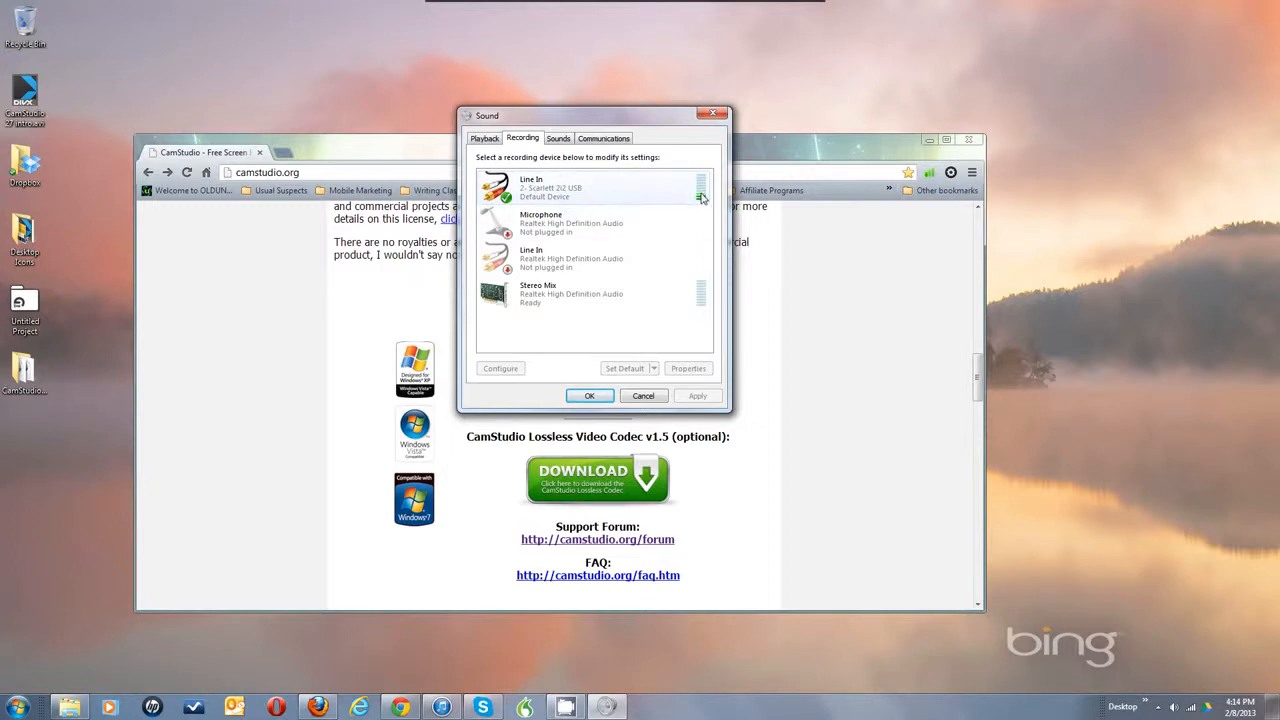
right_click(560, 186)
click(552, 188)
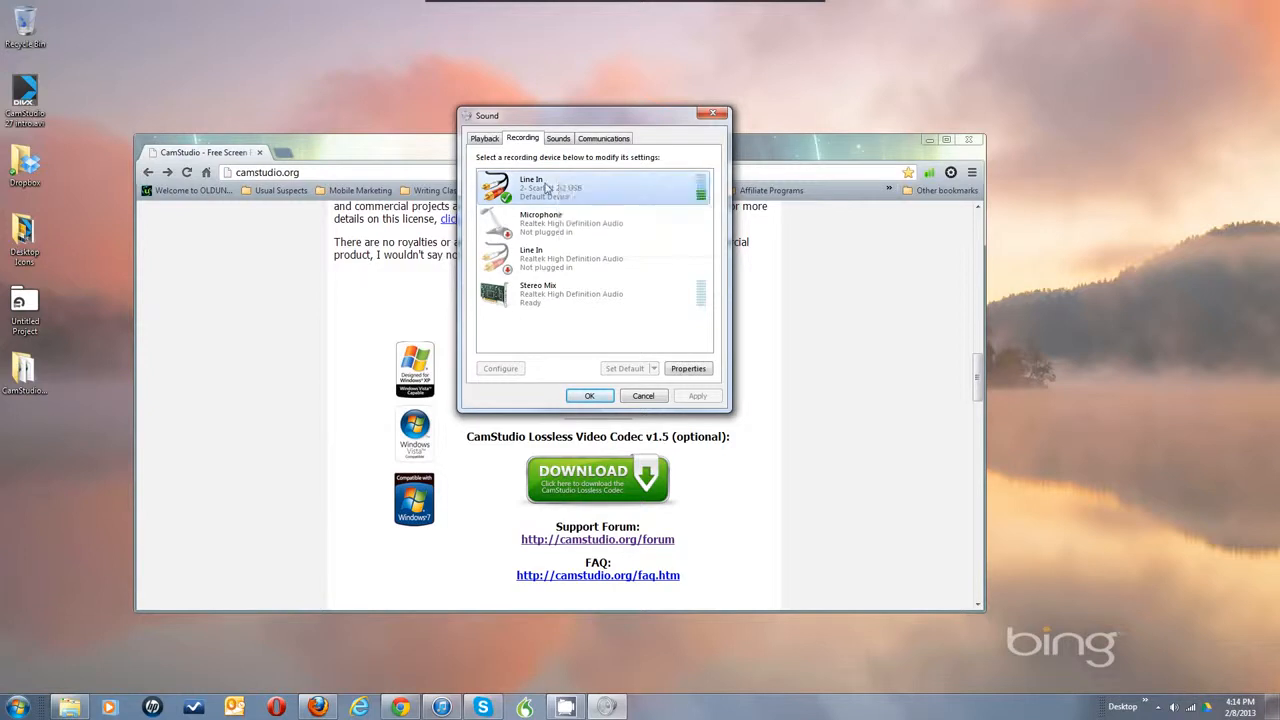
Examine the Stereo Mix device commands and the display options for disabled and disconnected devices, without changing any of them
right_click(532, 298)
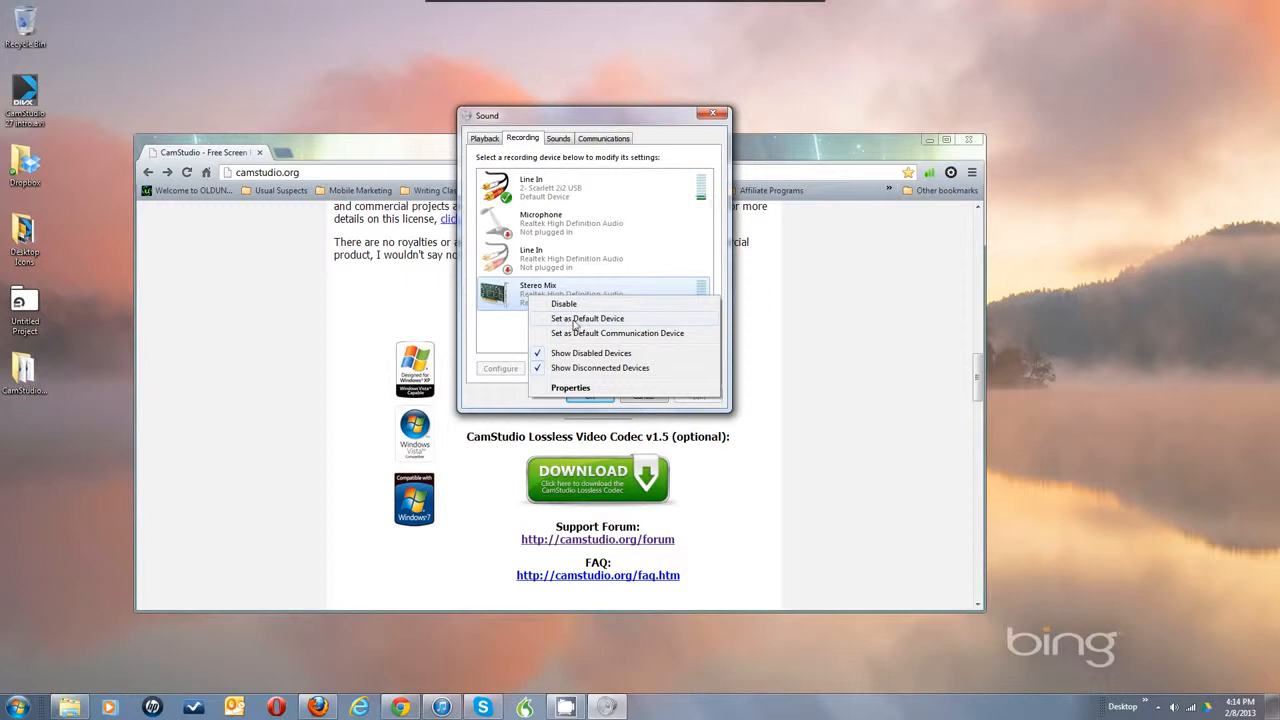
click(500, 330)
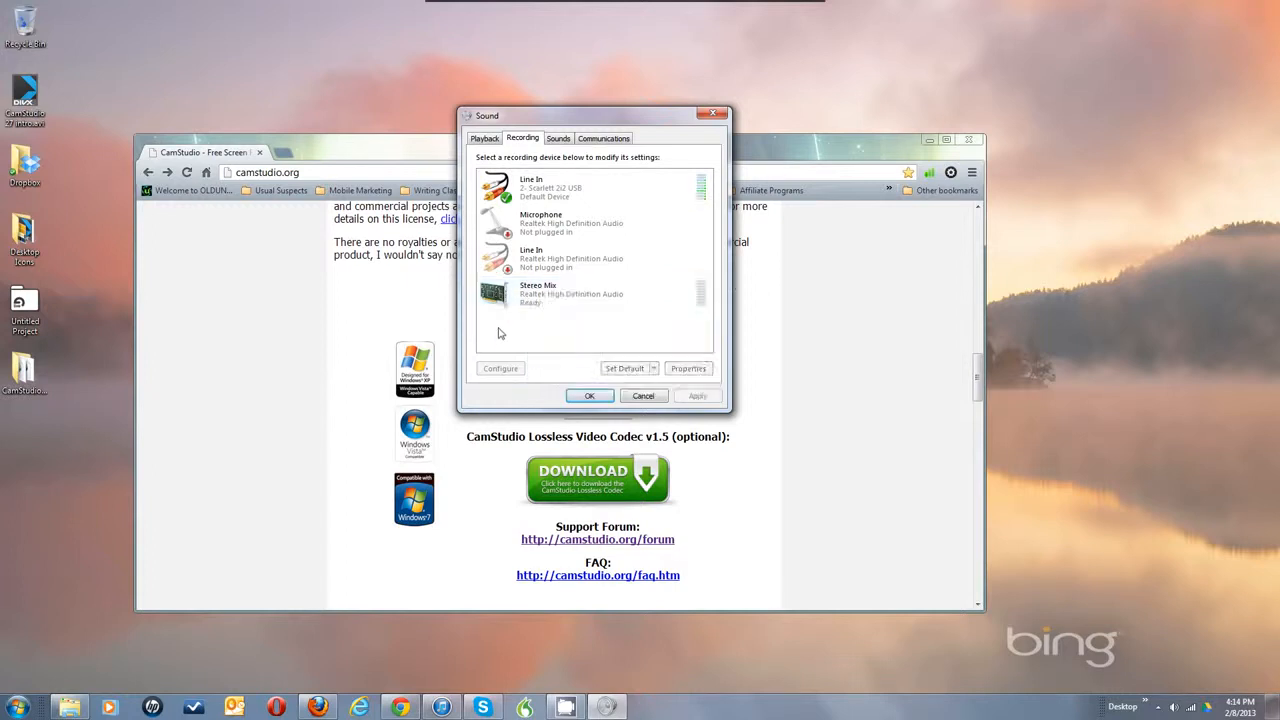
right_click(500, 330)
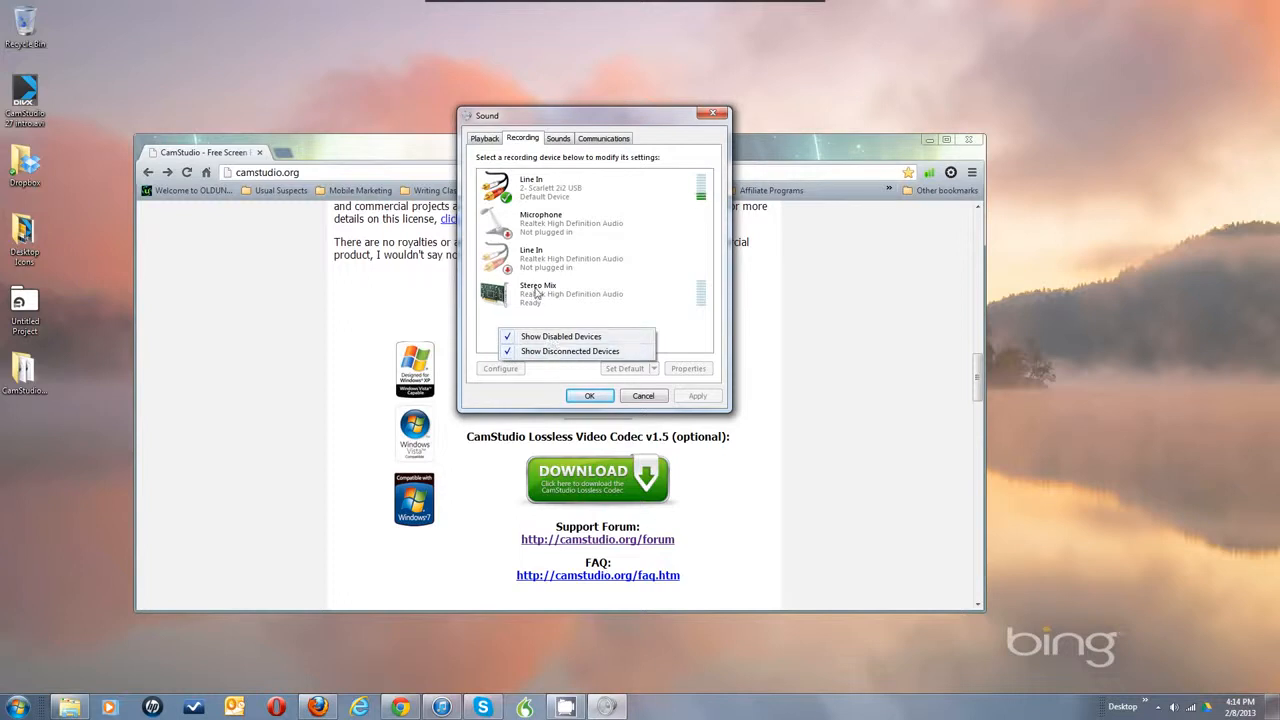
click(633, 320)
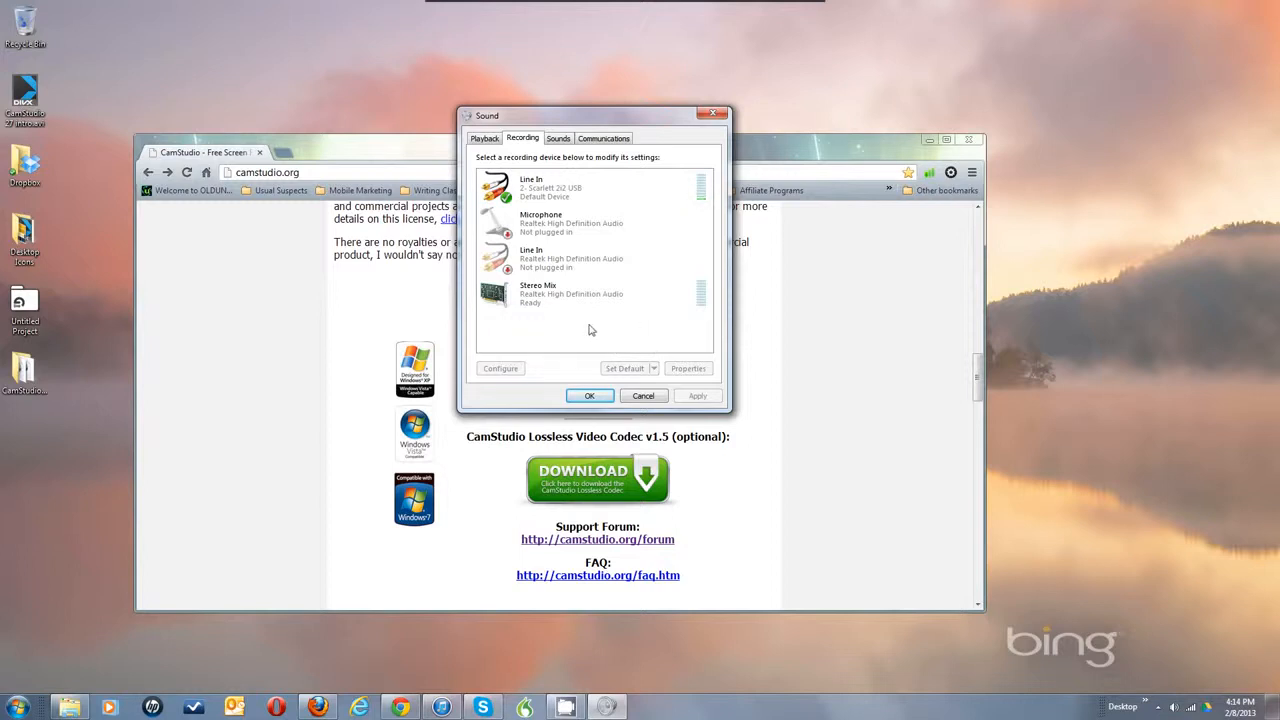
right_click(535, 295)
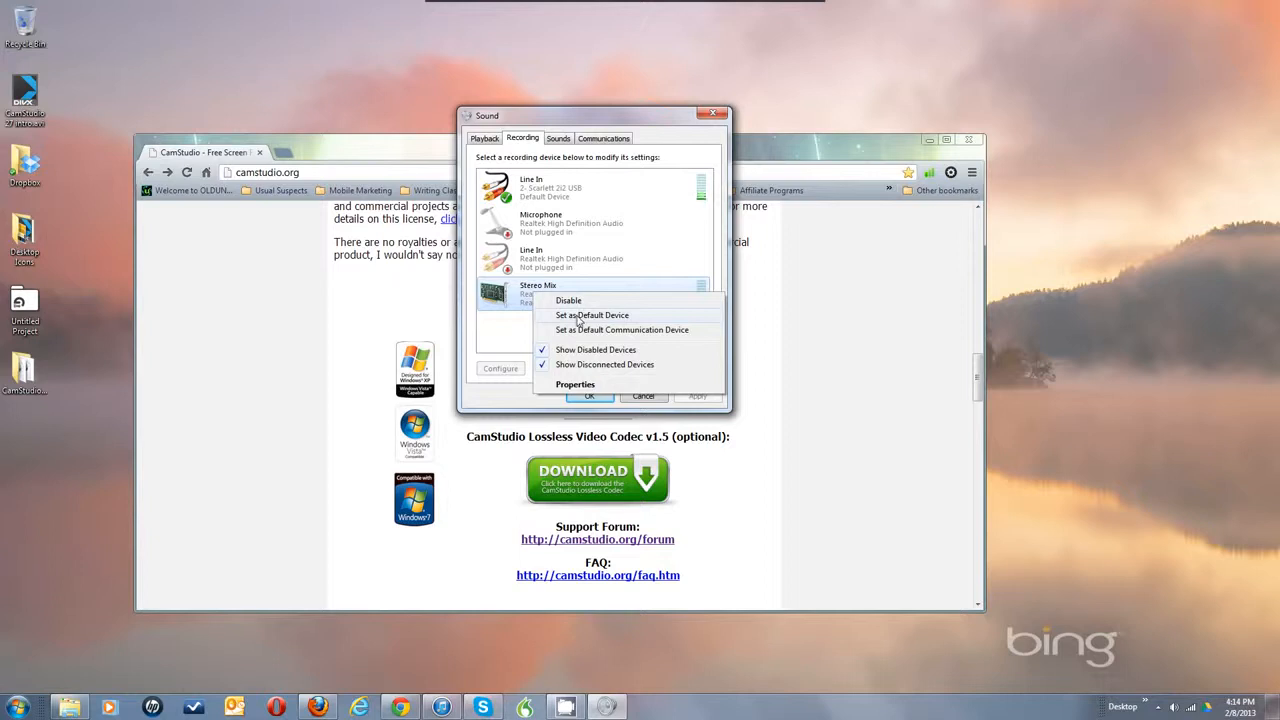
click(505, 334)
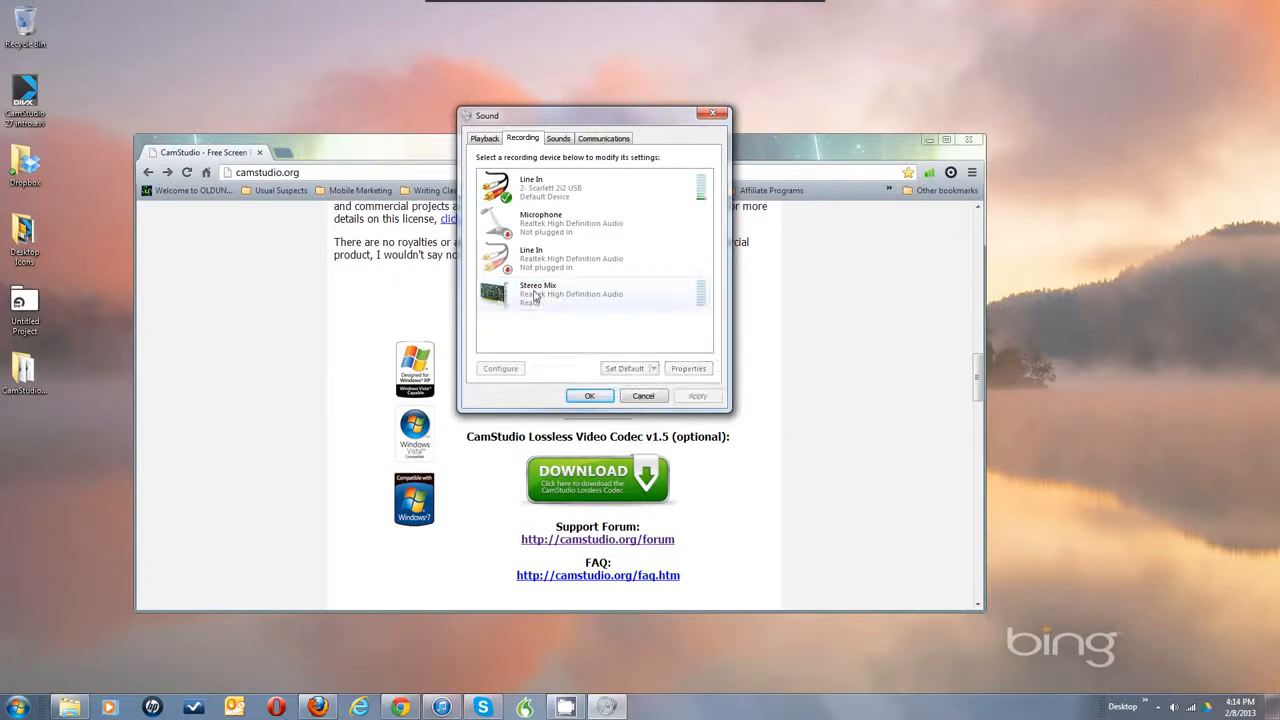
Check the Listen settings in the Stereo Mix properties, cancel the properties and select the Scarlett 2i2 USB Line In device
double_click(535, 295)
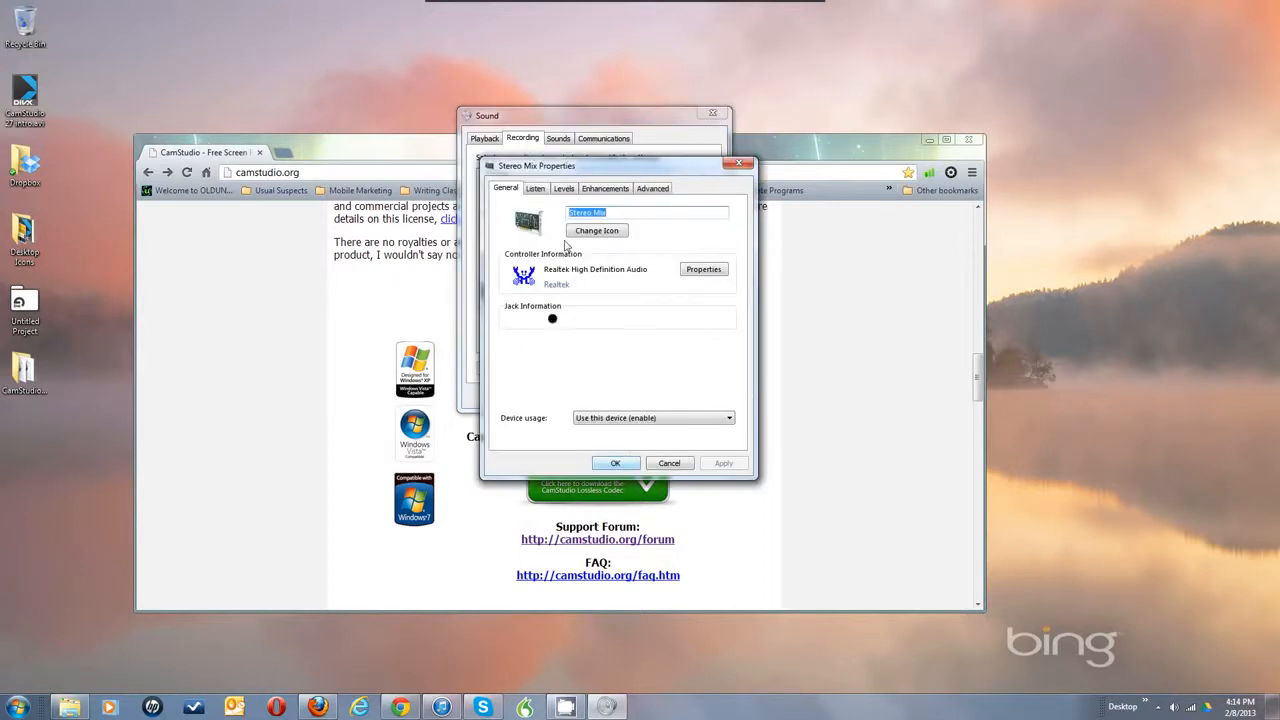
click(535, 188)
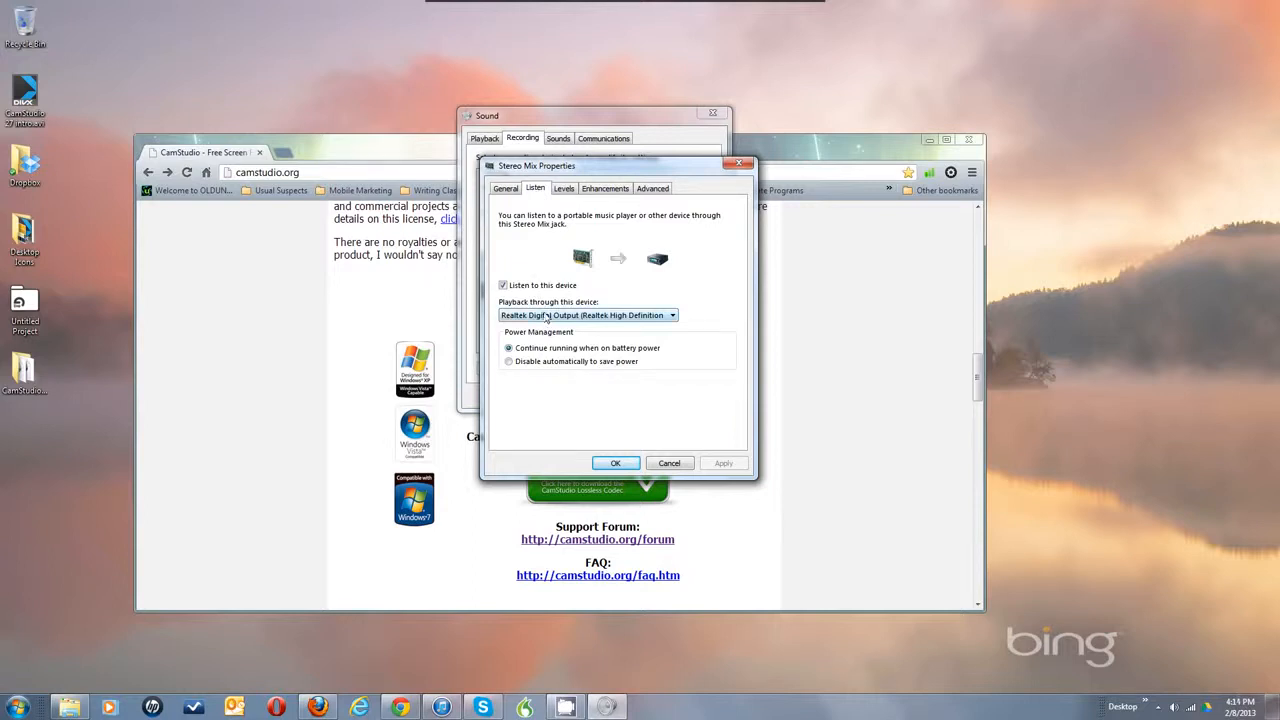
click(506, 286)
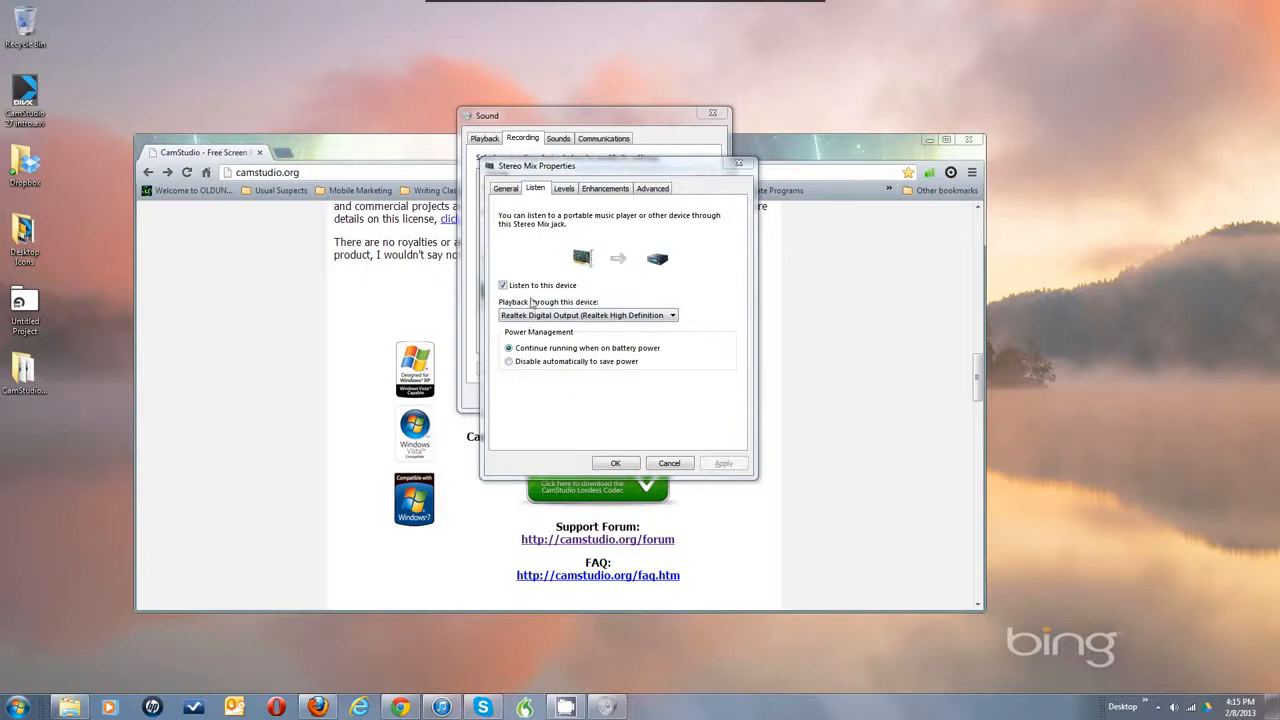
click(669, 464)
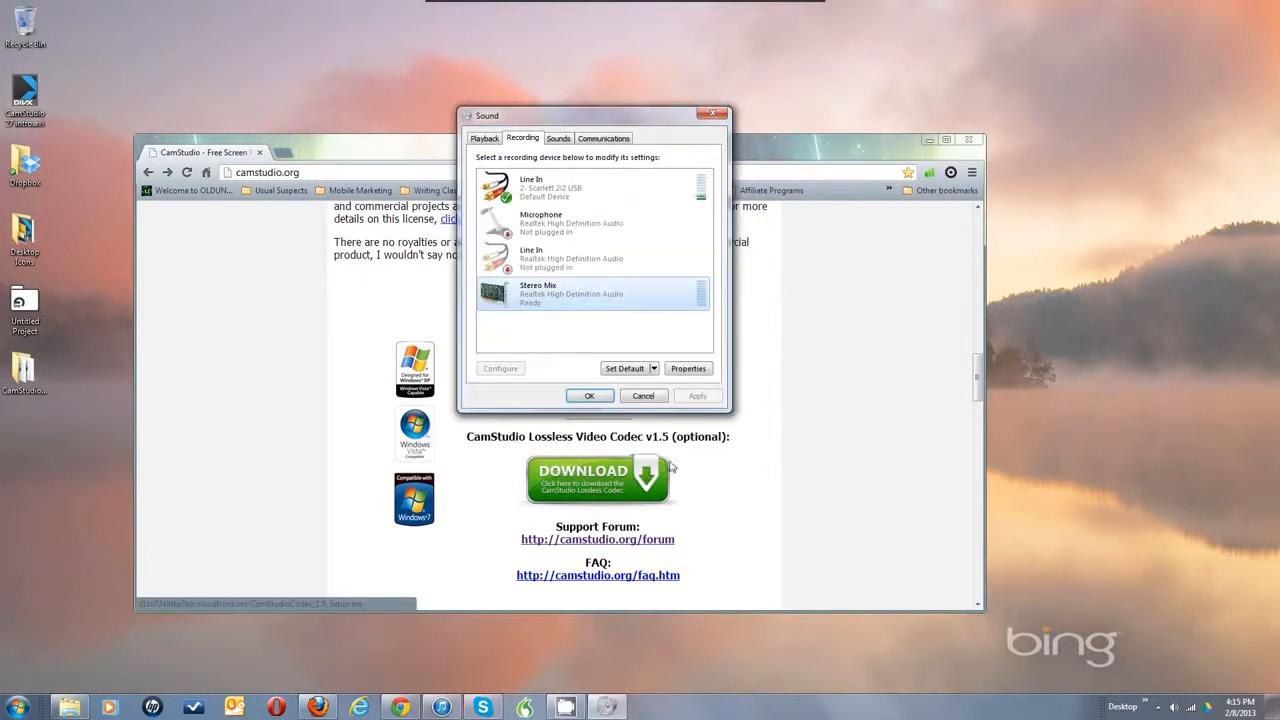
click(549, 192)
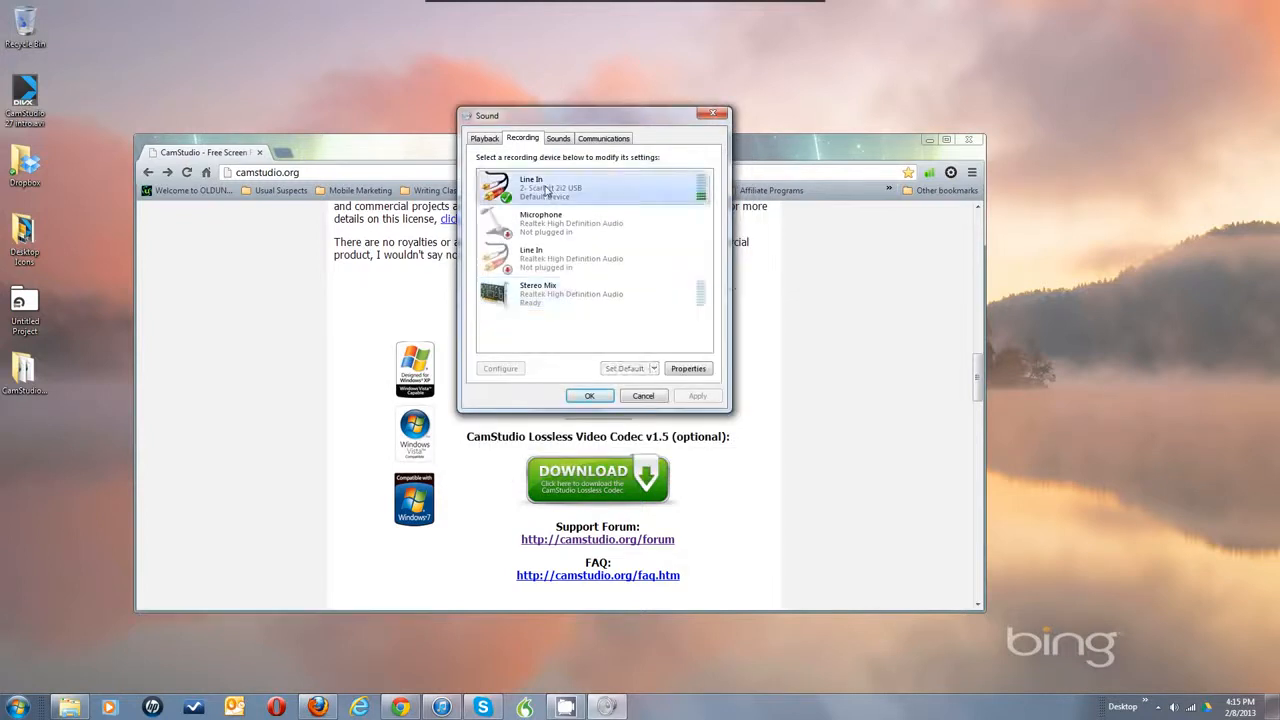
Examine the commands available for the Realtek Microphone recording device, leave them unused and select the Scarlett 2i2 USB Line In device
click(540, 226)
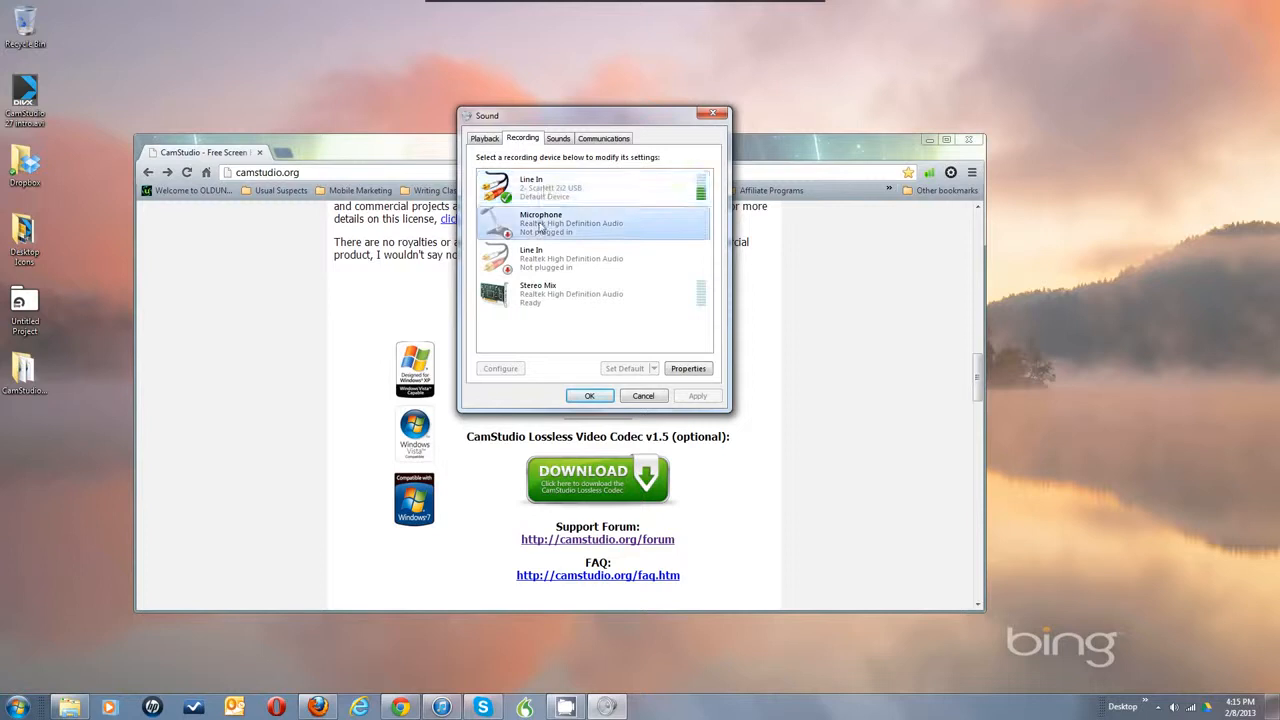
right_click(540, 224)
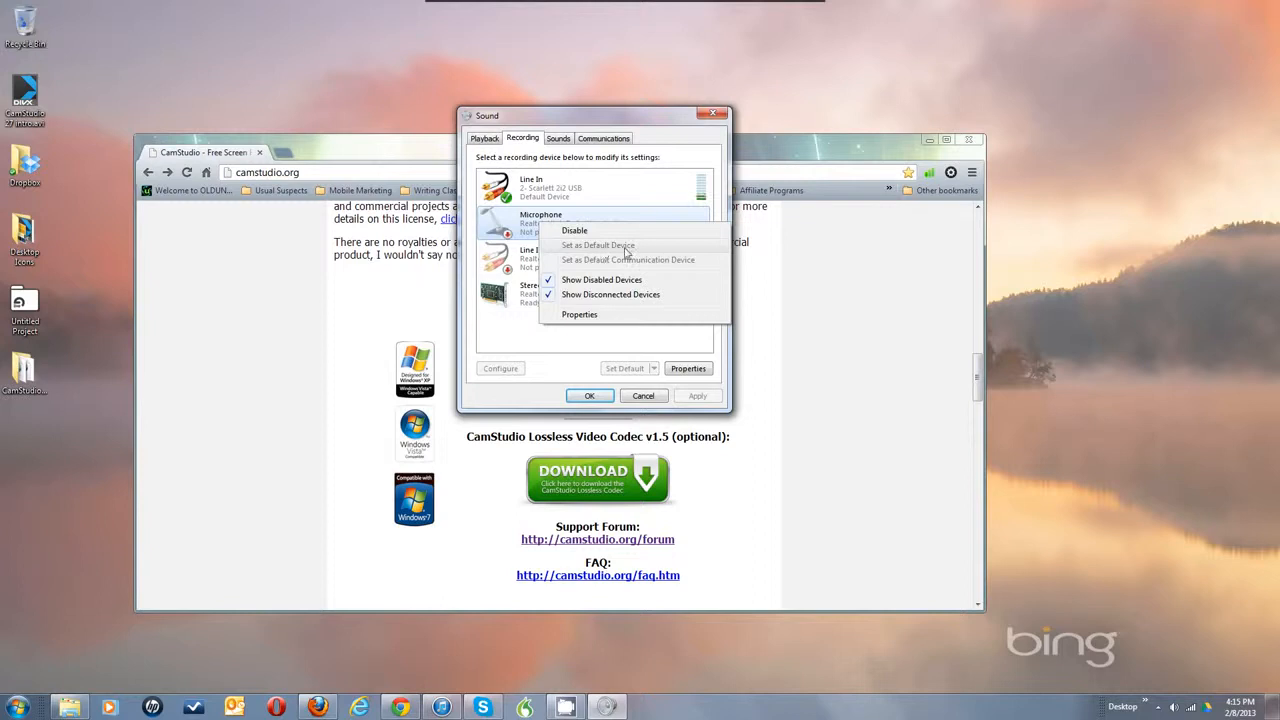
click(585, 187)
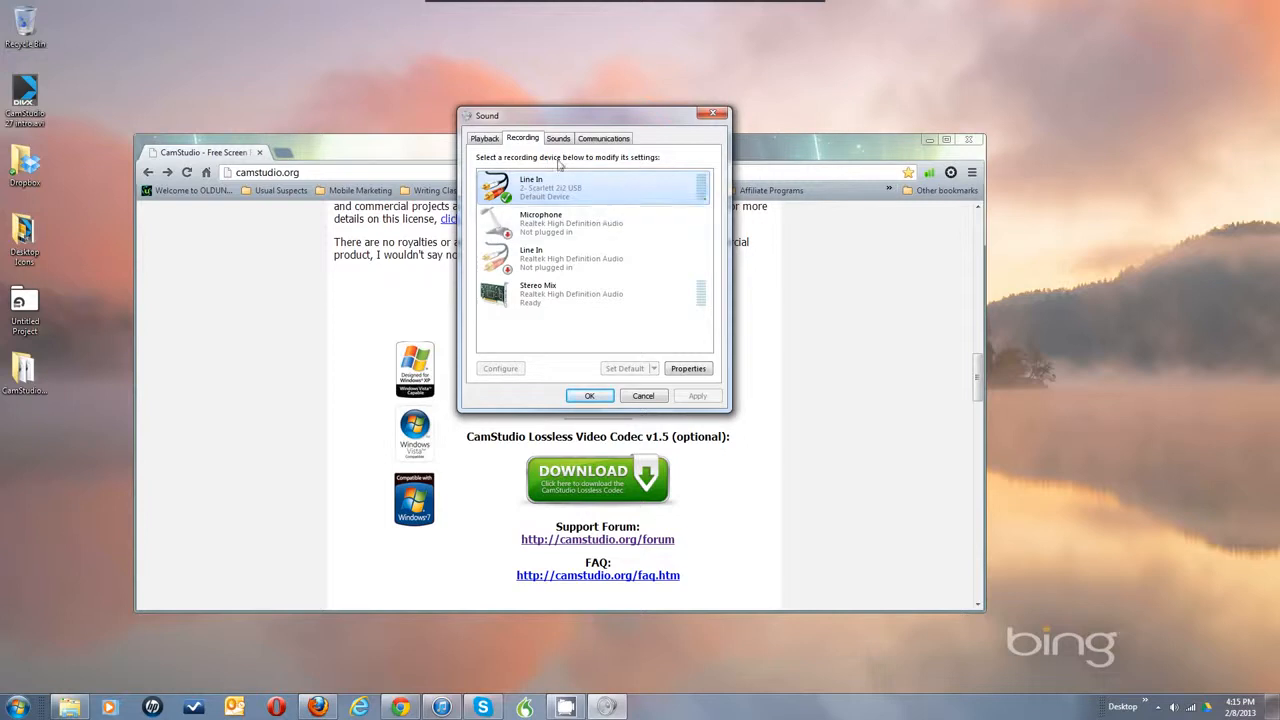
Examine the full list of Windows playback devices and return to the recording devices
click(485, 138)
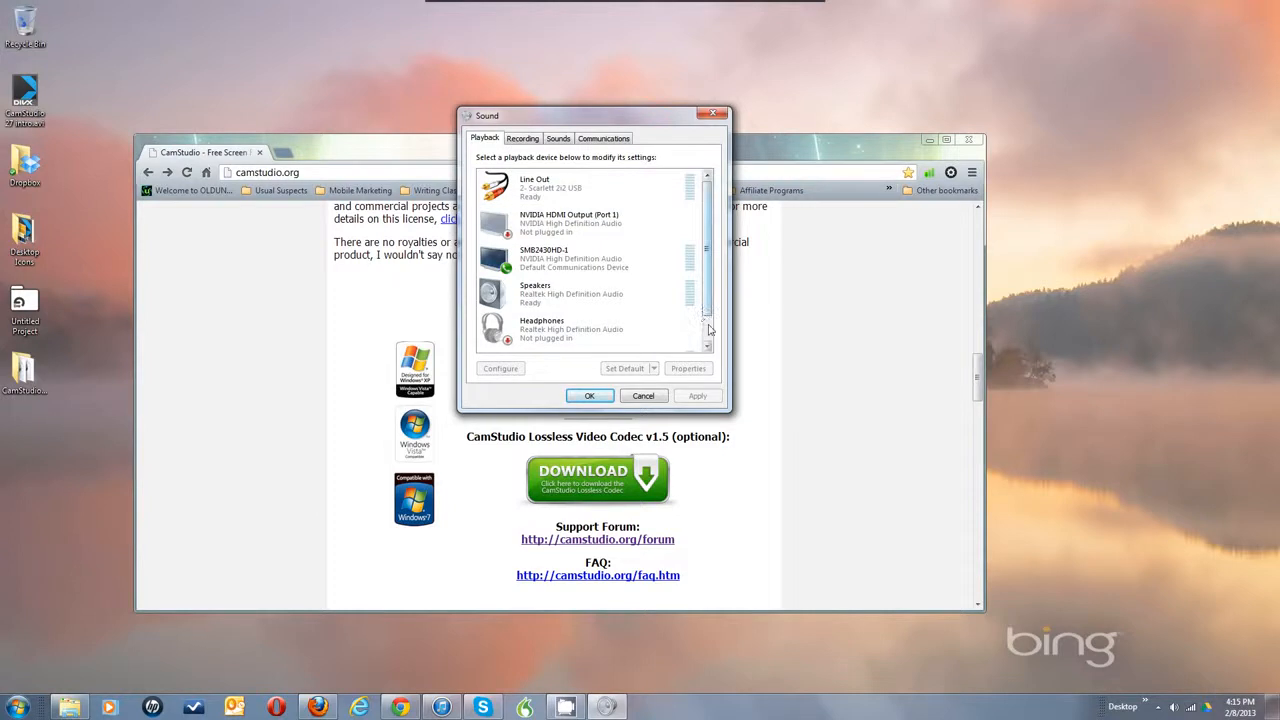
scroll(709, 330, down, 1)
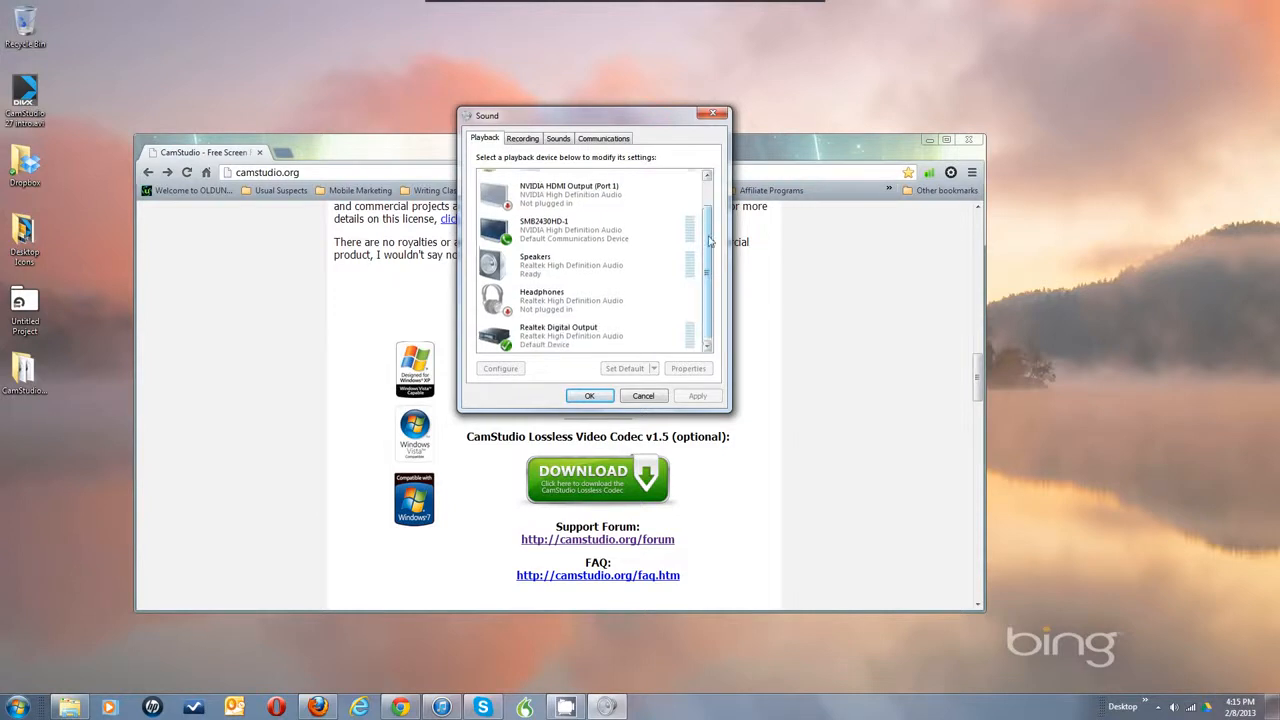
scroll(709, 330, up, 1)
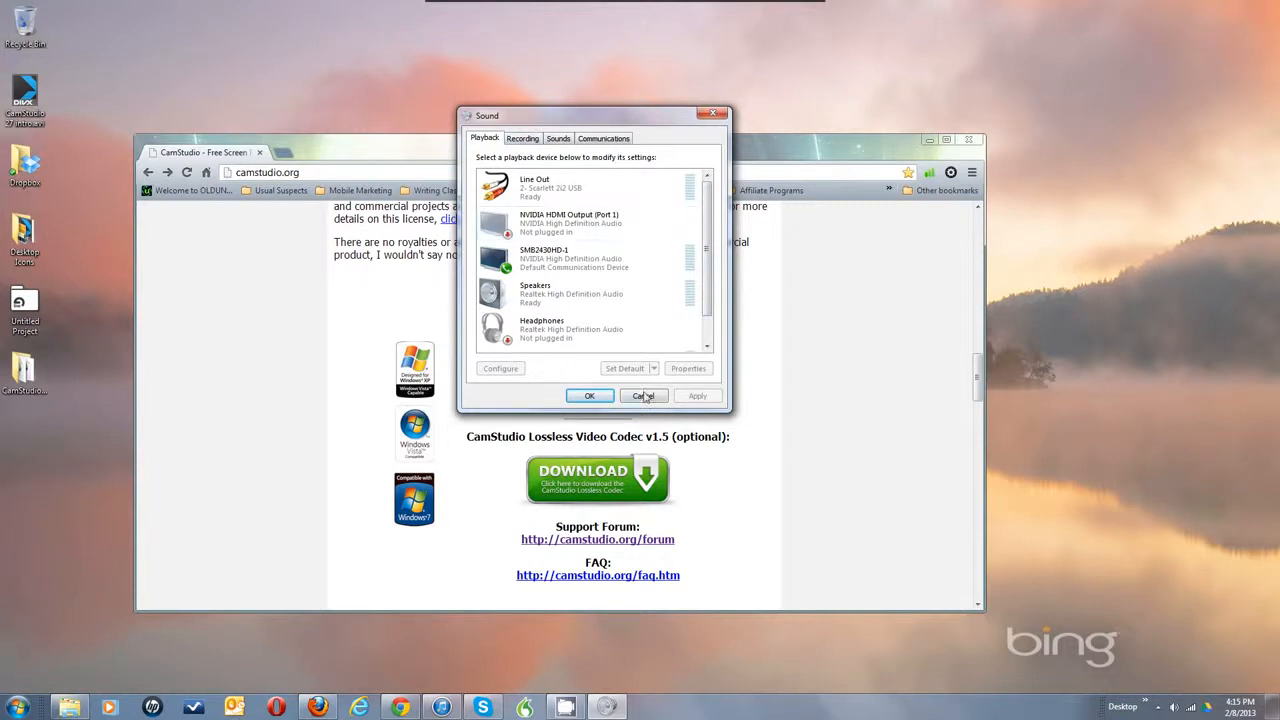
click(531, 141)
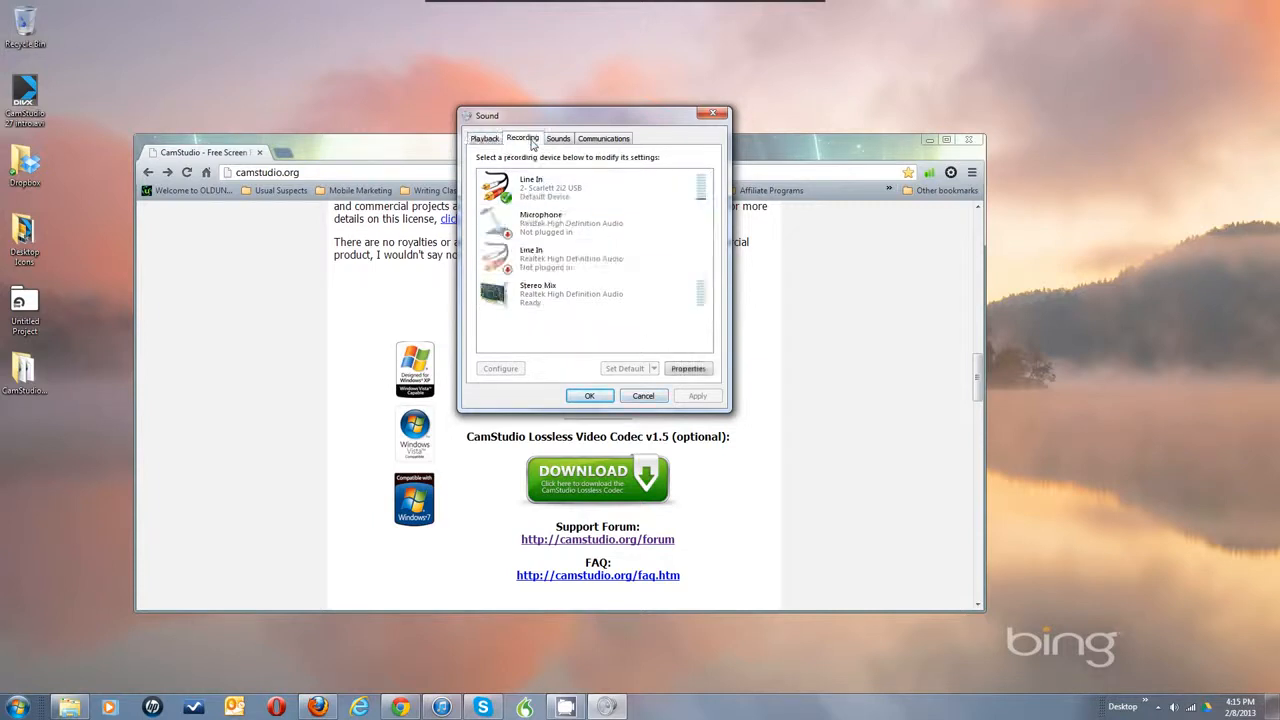
Check the Realtek Microphone device's commands again without using any, and cancel the Sound window
right_click(549, 230)
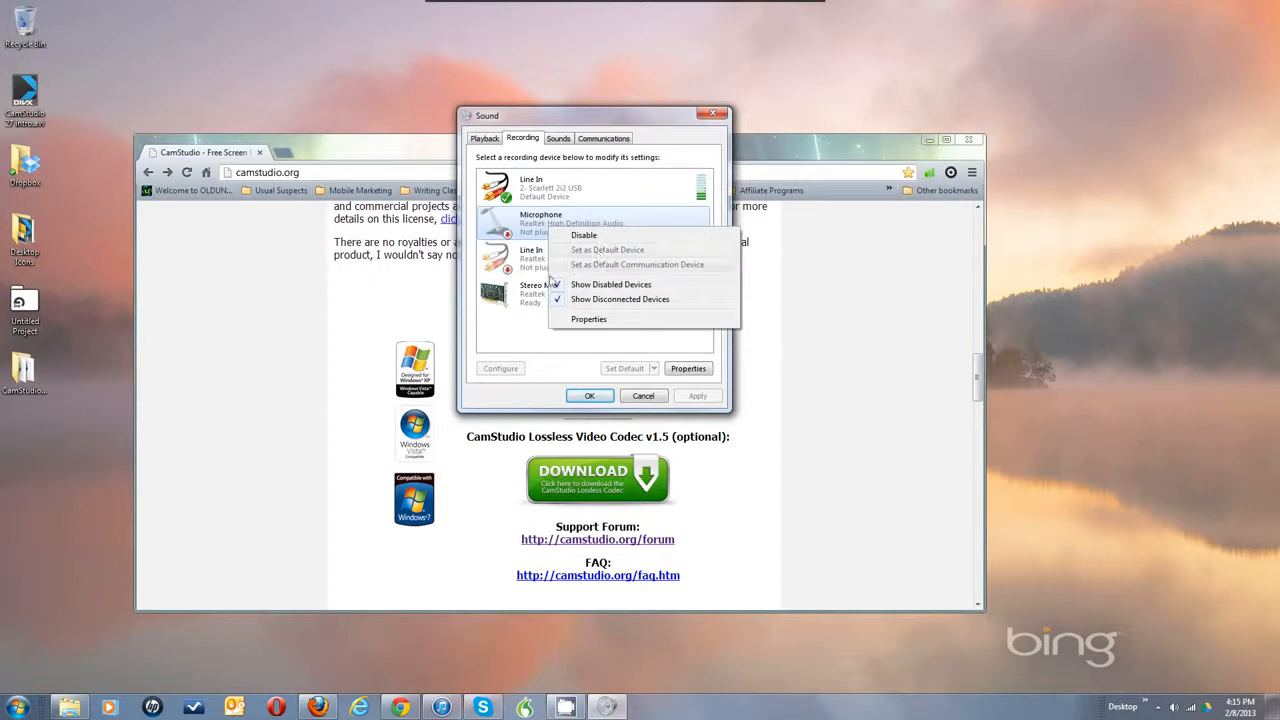
click(516, 325)
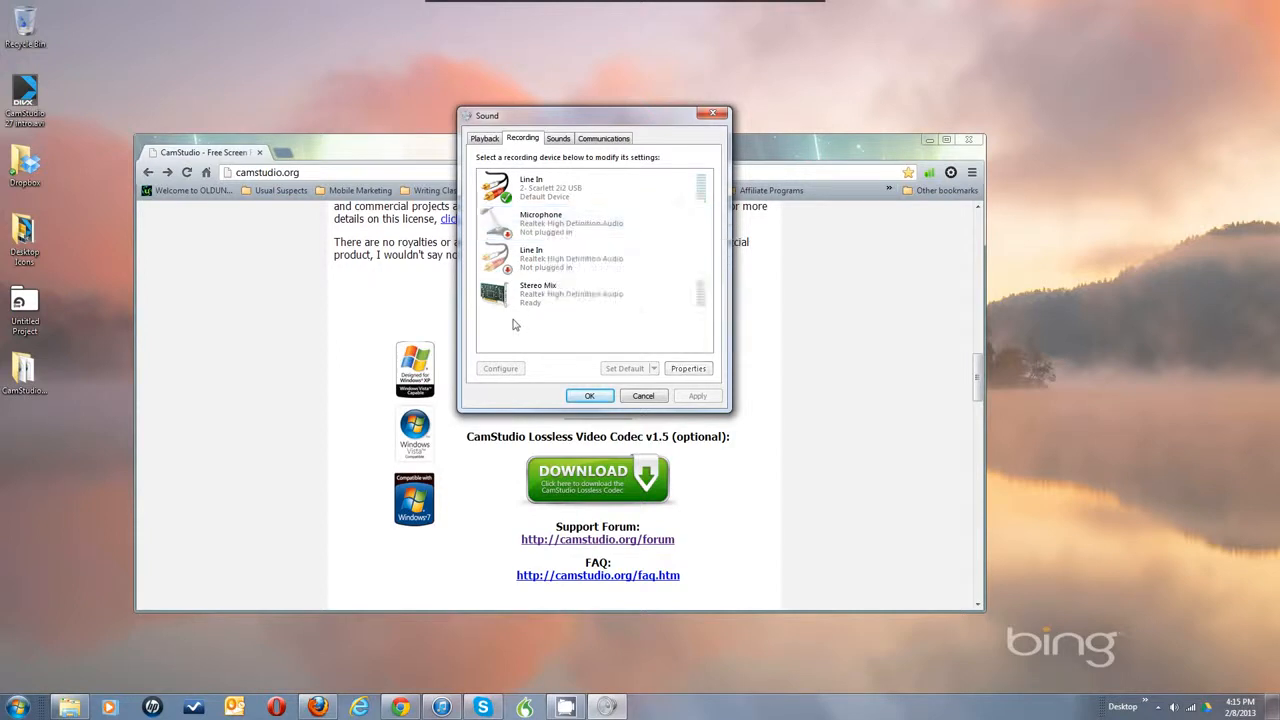
click(644, 396)
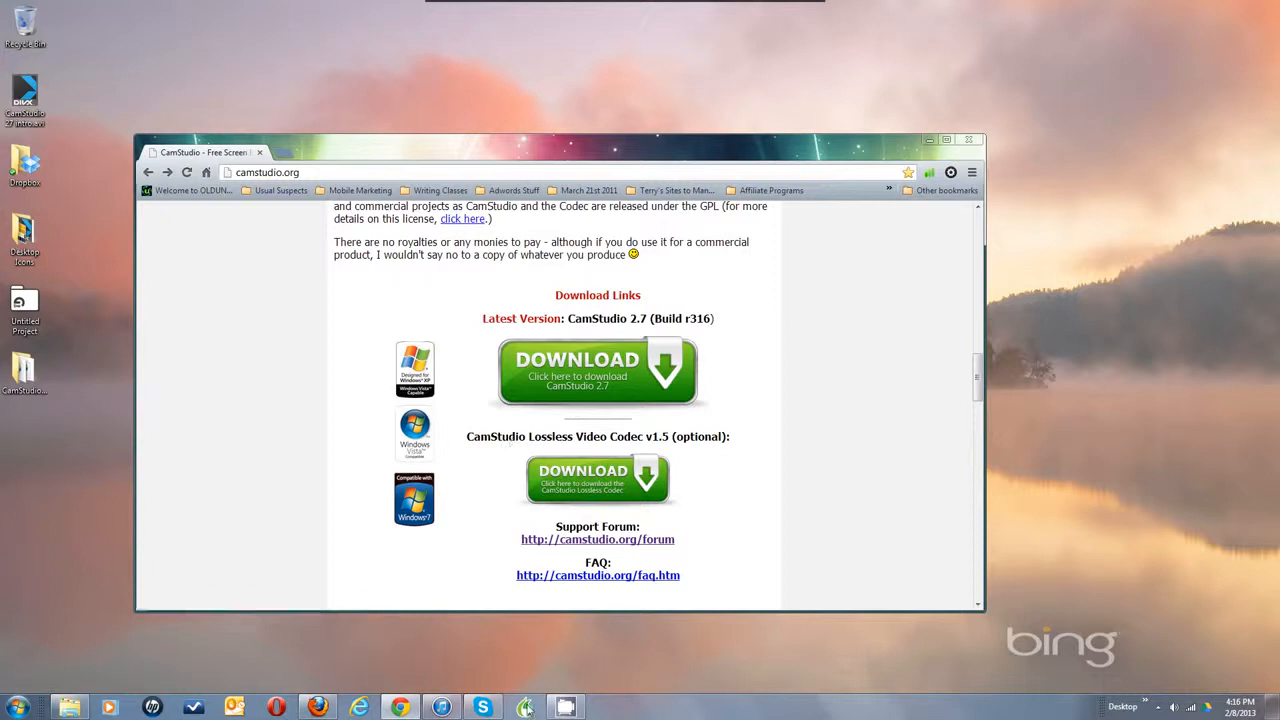
Switch to CamStudio and set the microphone capture device to Line In (2- Scarlett 2i2 USB) with the 44.1 kHz, mono, 16-bit recording format
click(565, 708)
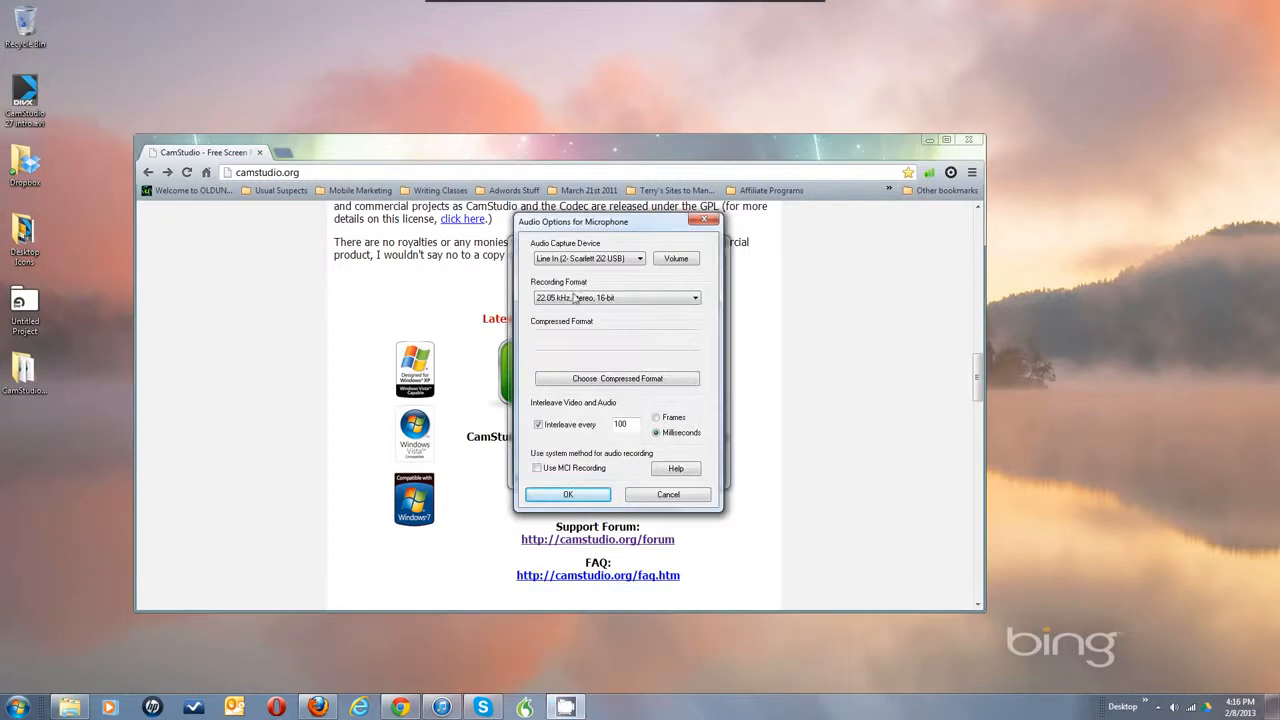
click(614, 262)
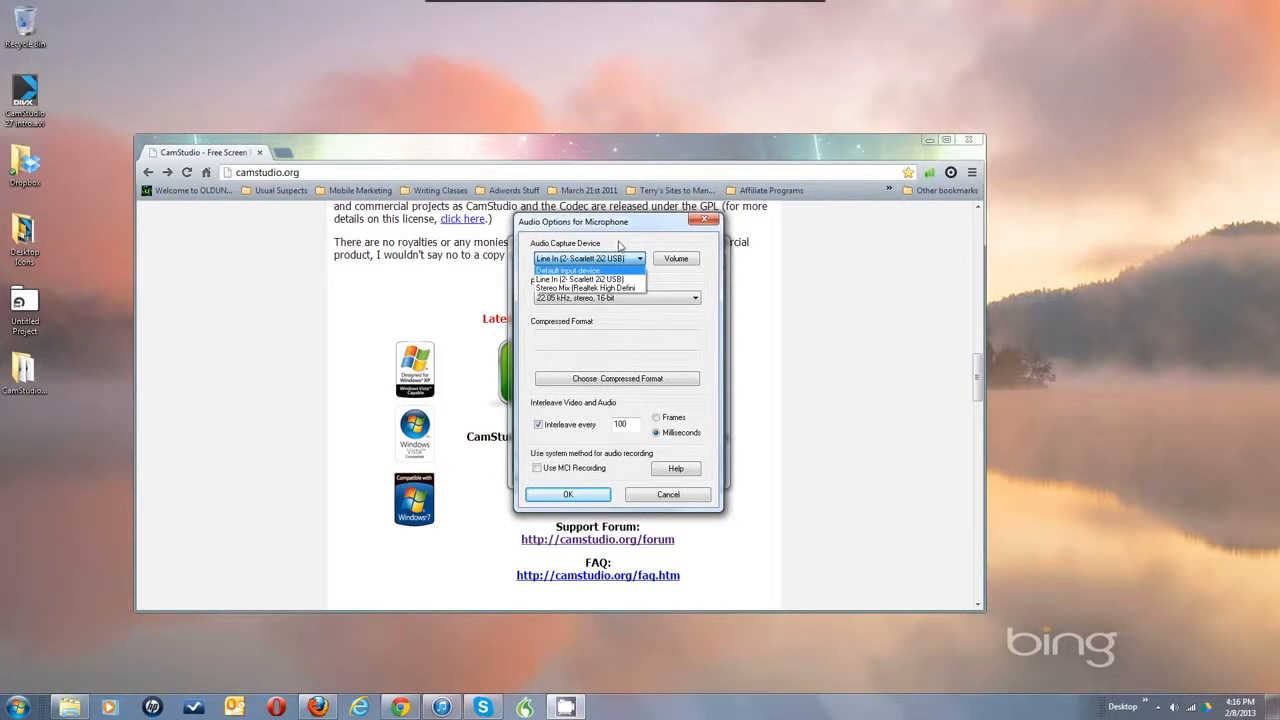
click(612, 280)
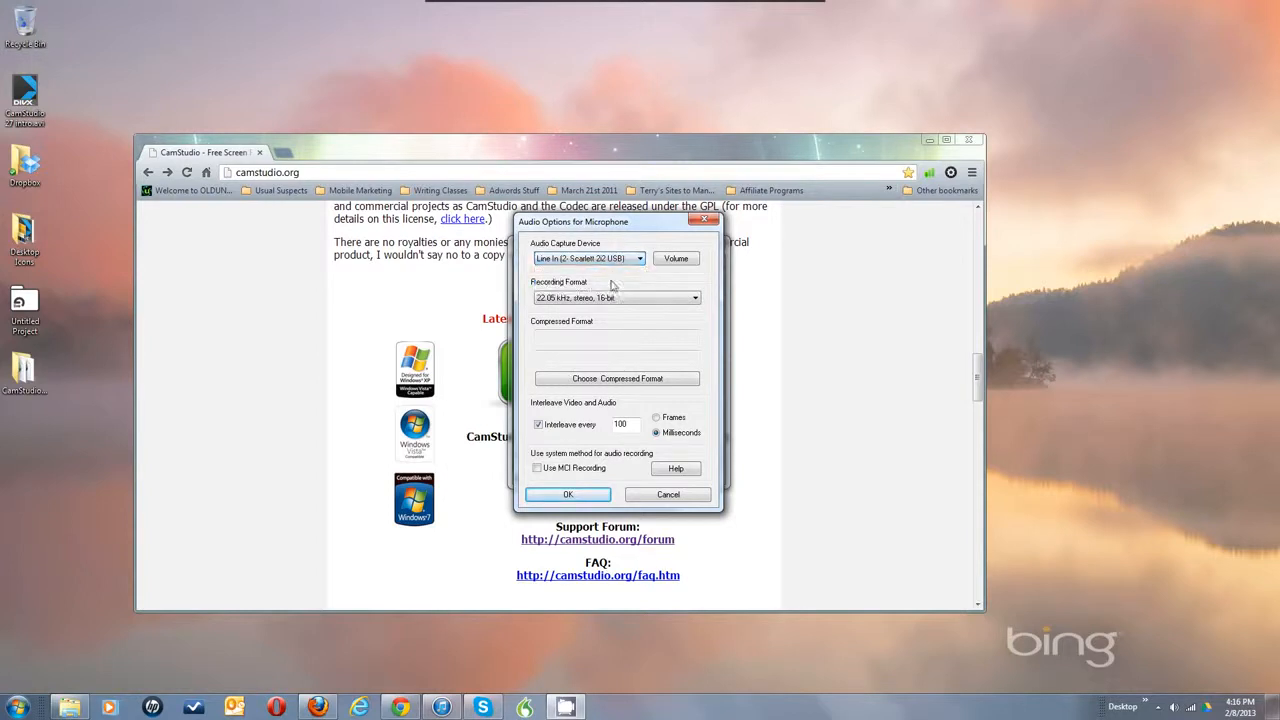
click(670, 300)
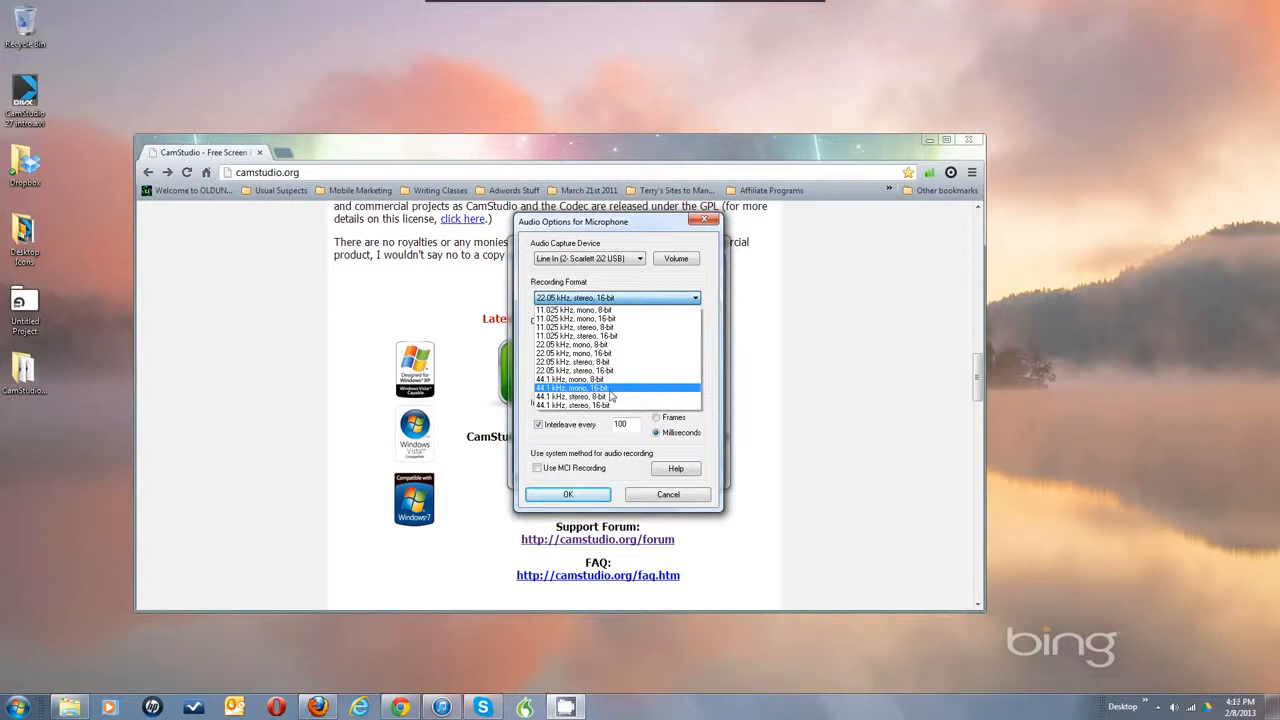
click(610, 389)
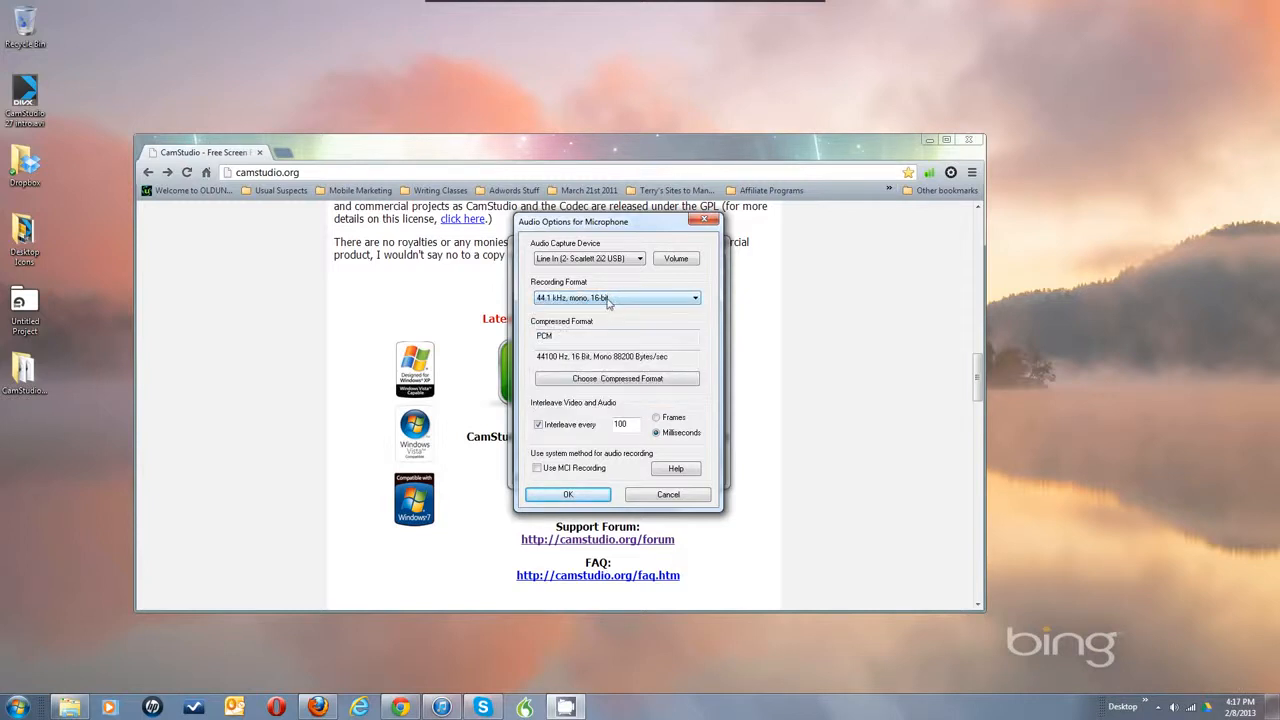
Examine the available audio compression formats and accept PCM with 44.100 kHz, 16 Bit, Mono attributes
click(594, 380)
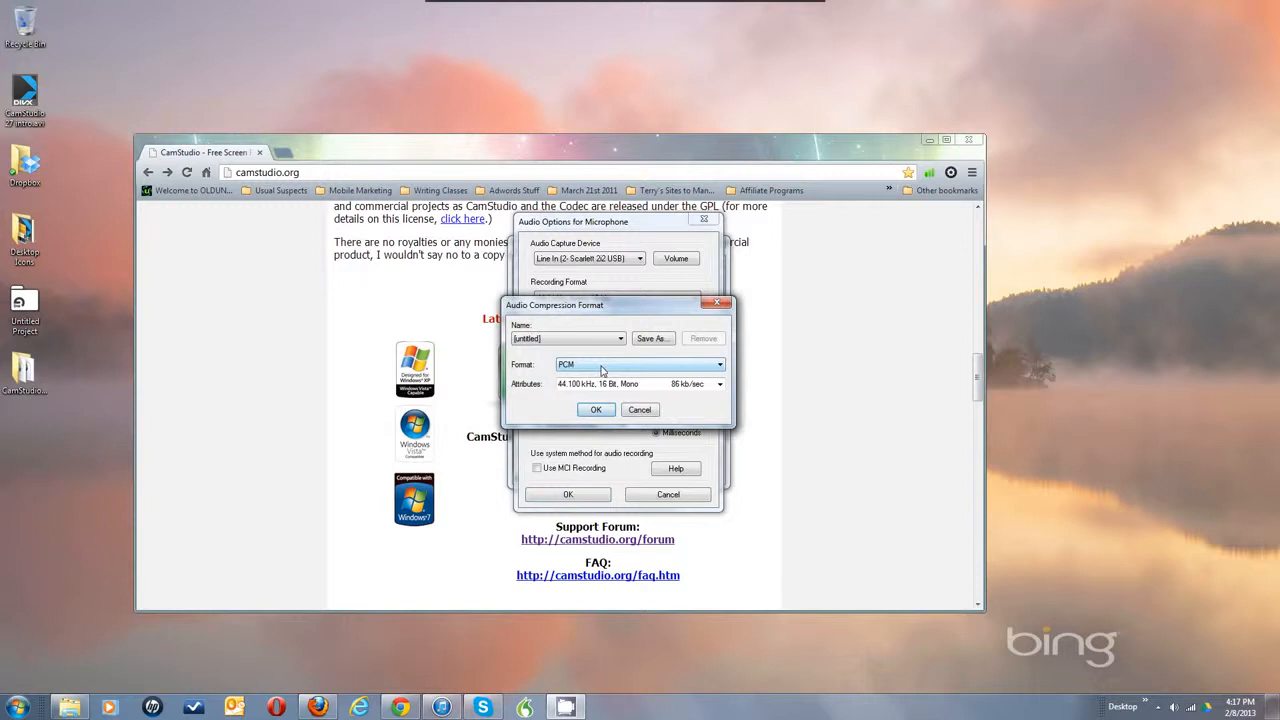
click(603, 366)
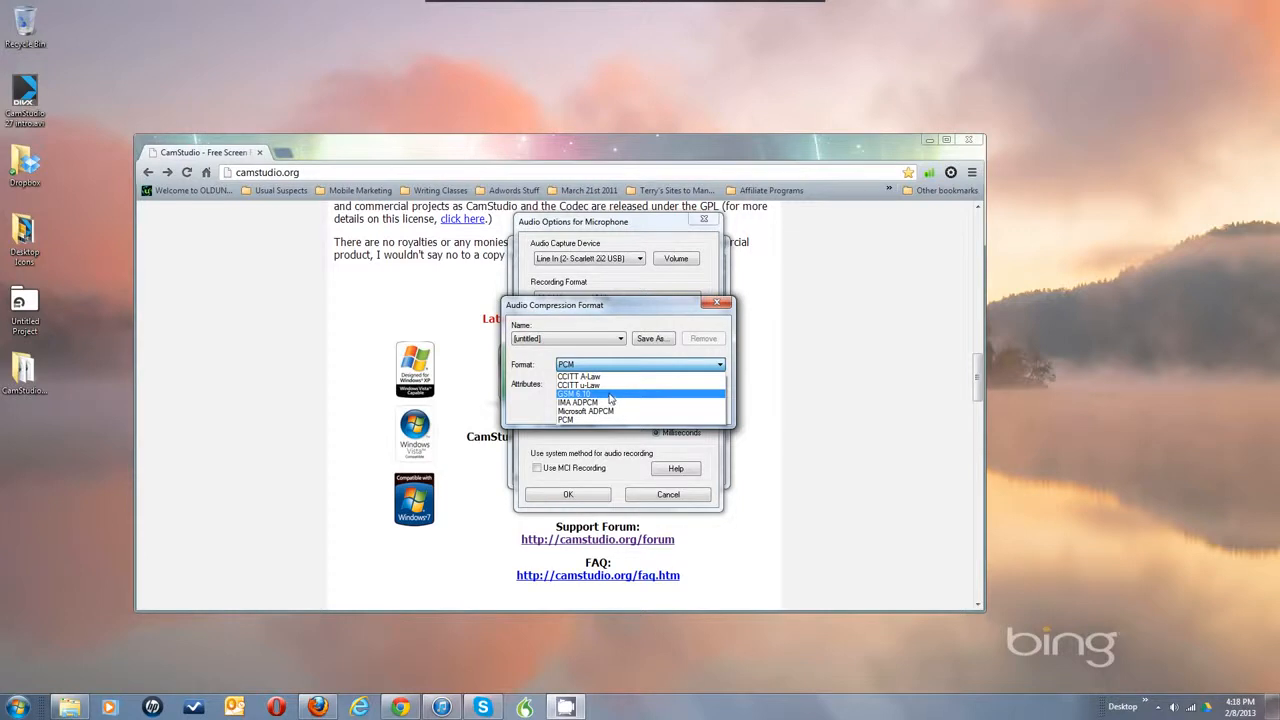
click(604, 309)
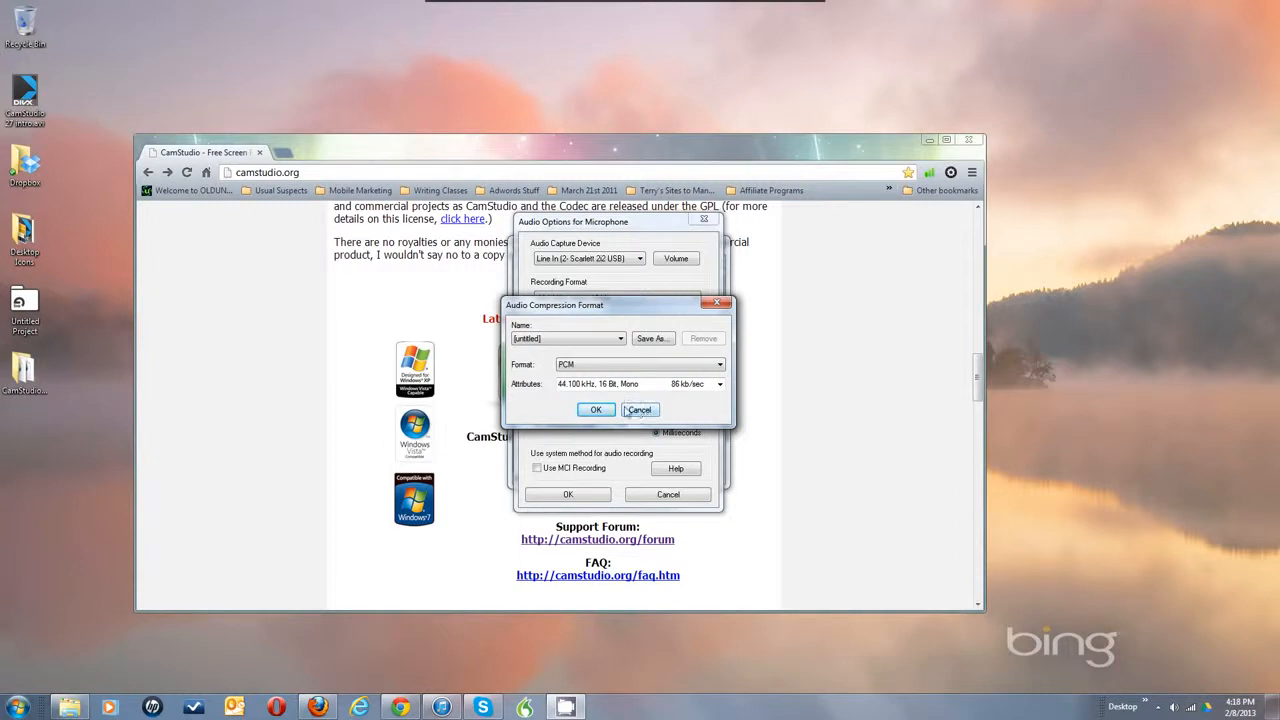
click(596, 410)
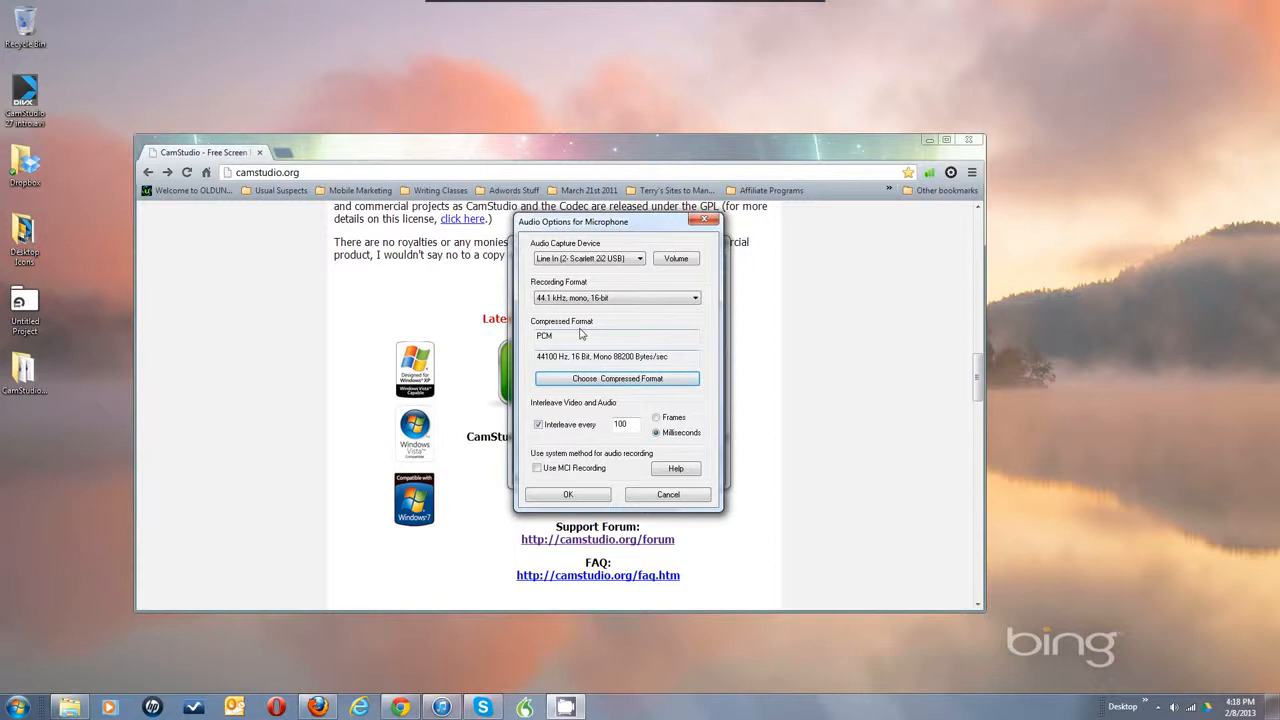
Review the recording formats without changing the choice, then select PCM as the audio compression format and accept it
click(588, 305)
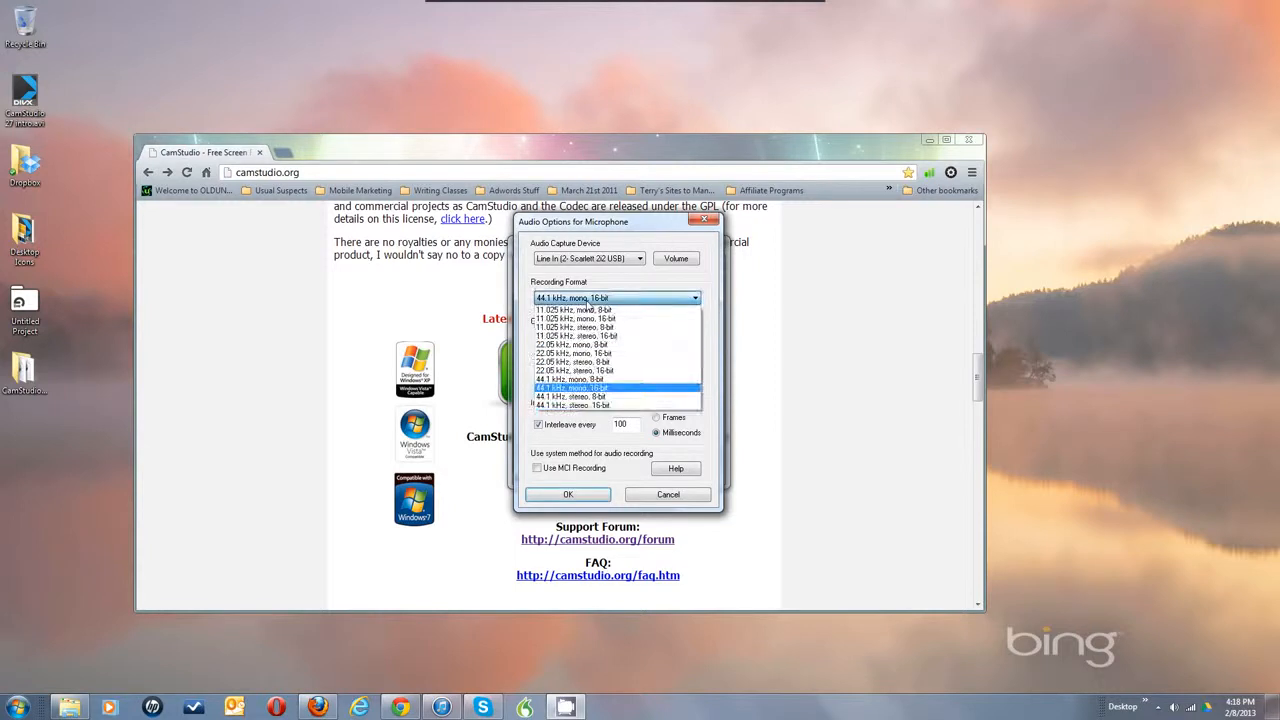
click(590, 304)
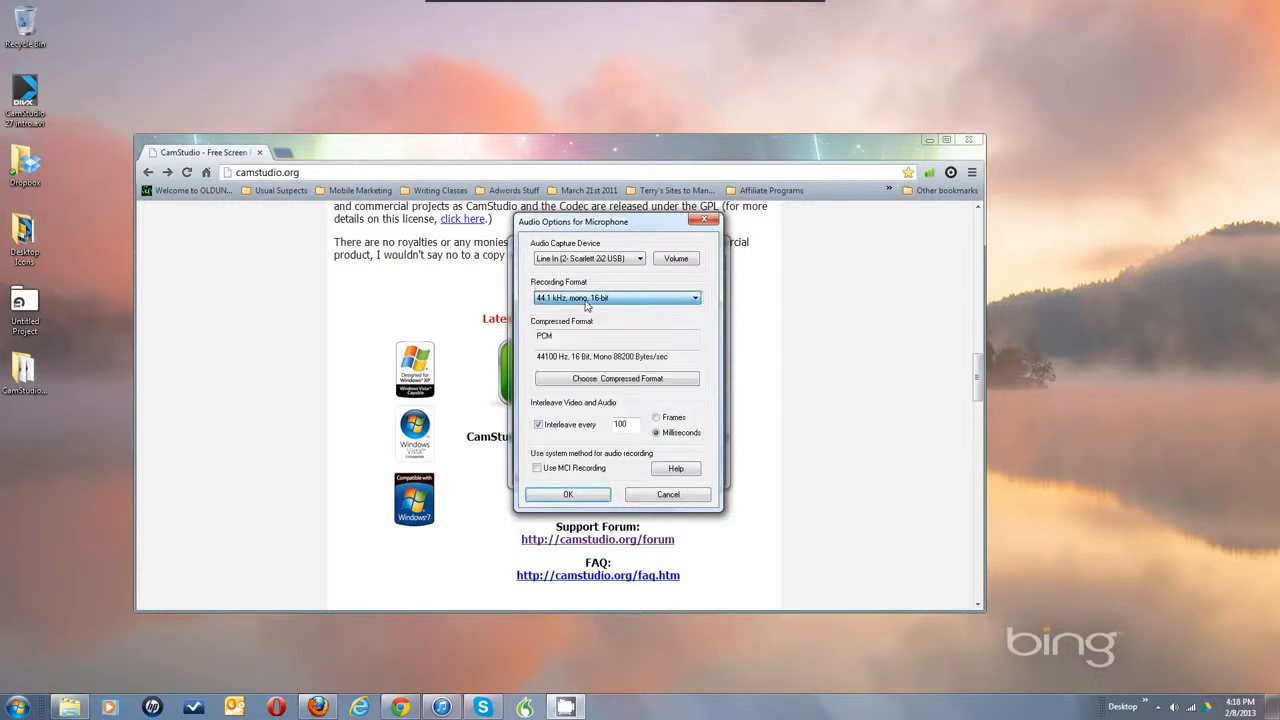
click(590, 380)
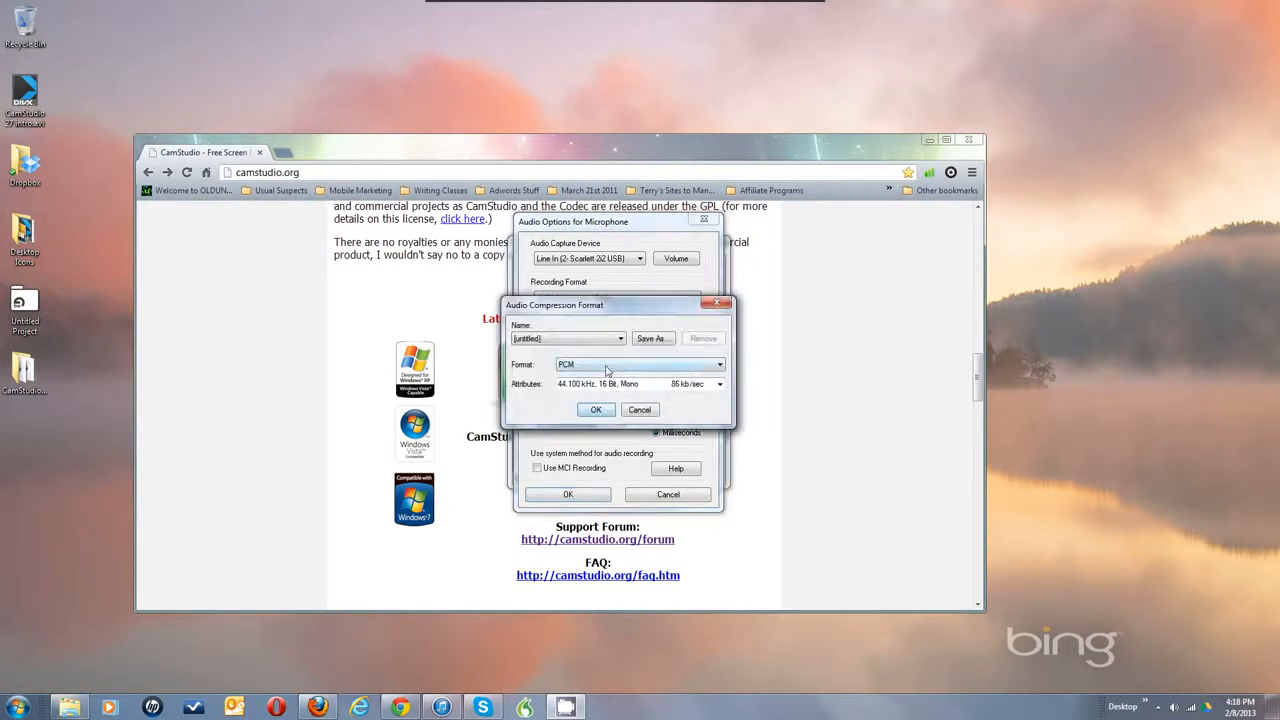
click(606, 368)
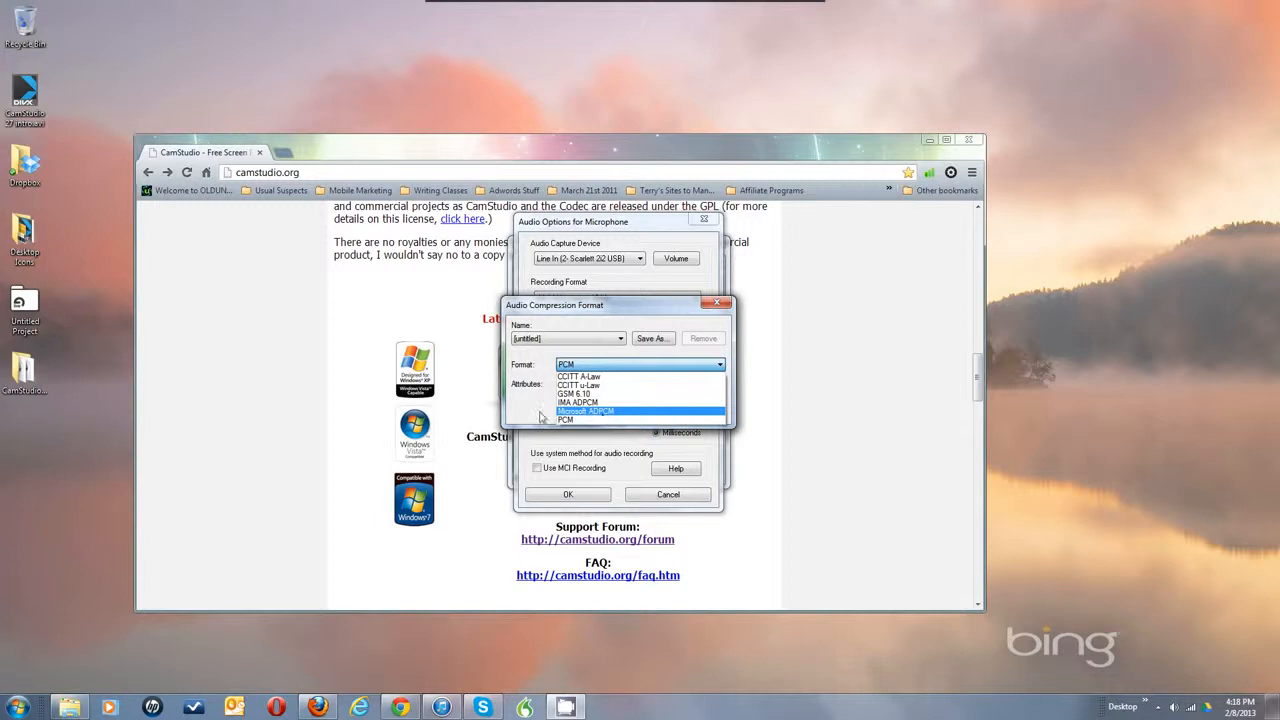
click(568, 420)
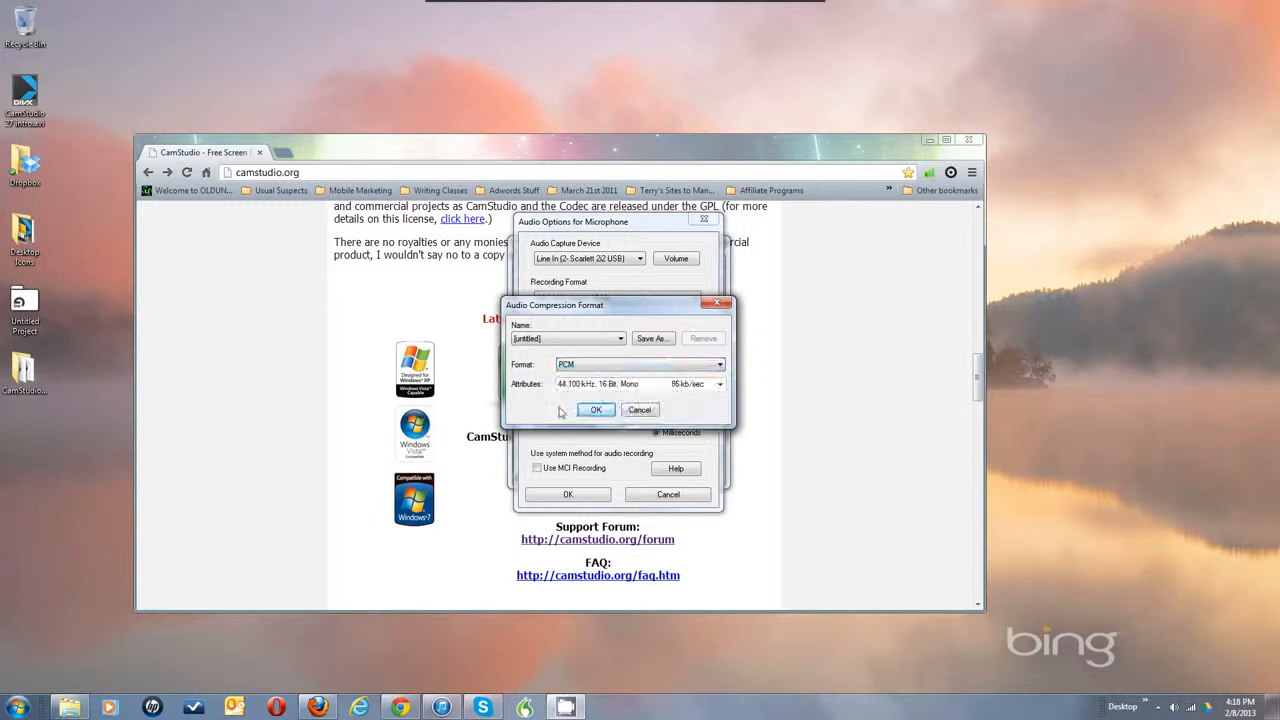
click(595, 411)
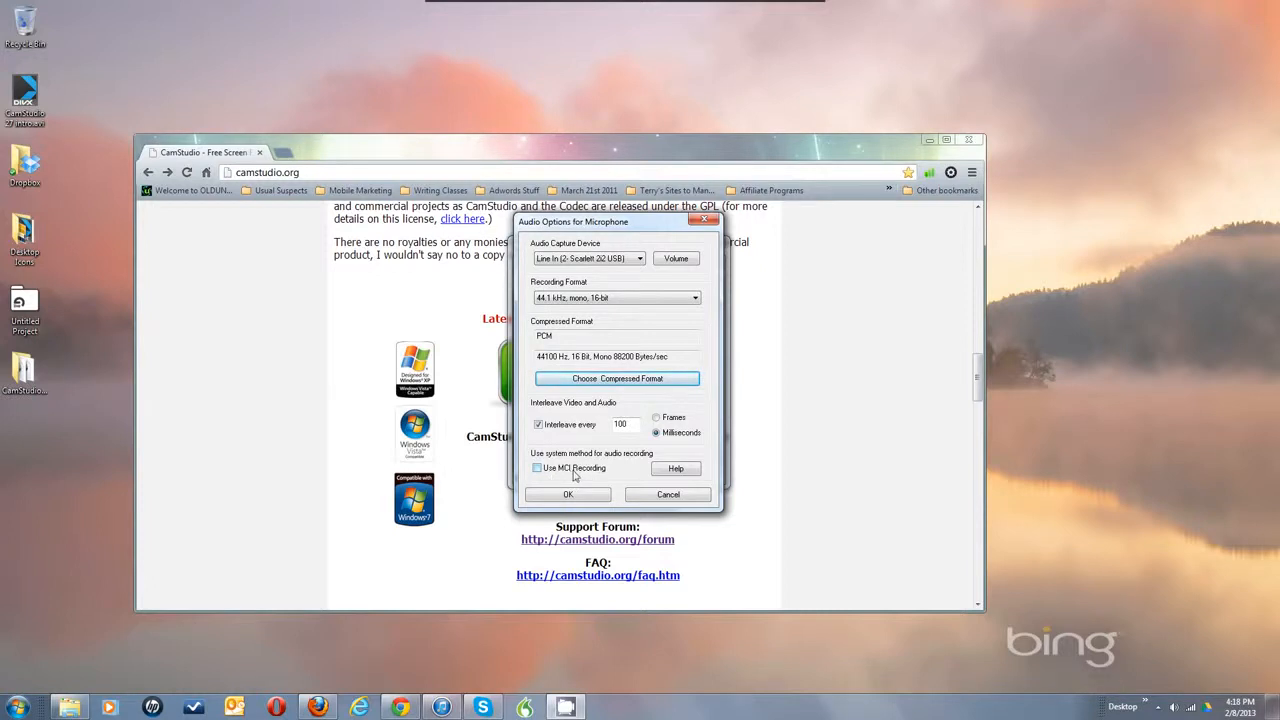
Try the 44.1 kHz, stereo, 16-bit recording format, switch back to 44.1 kHz, mono, 16-bit and accept the microphone audio options
click(614, 299)
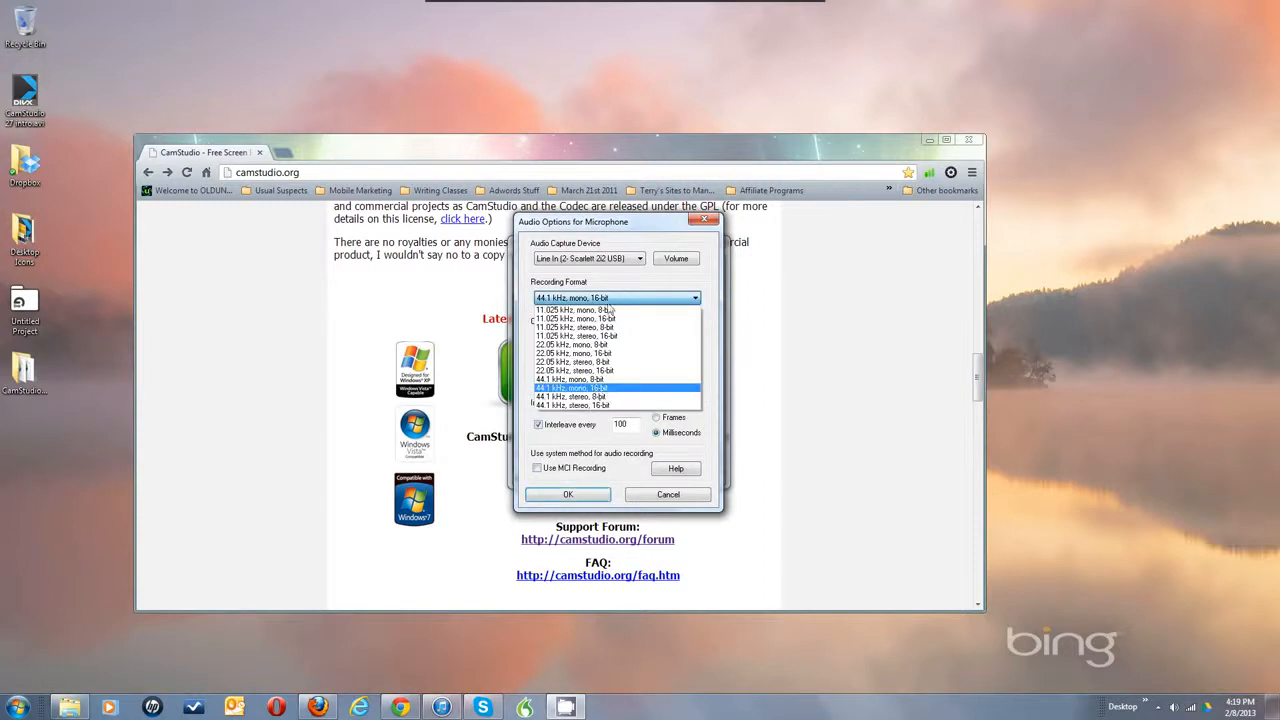
click(595, 405)
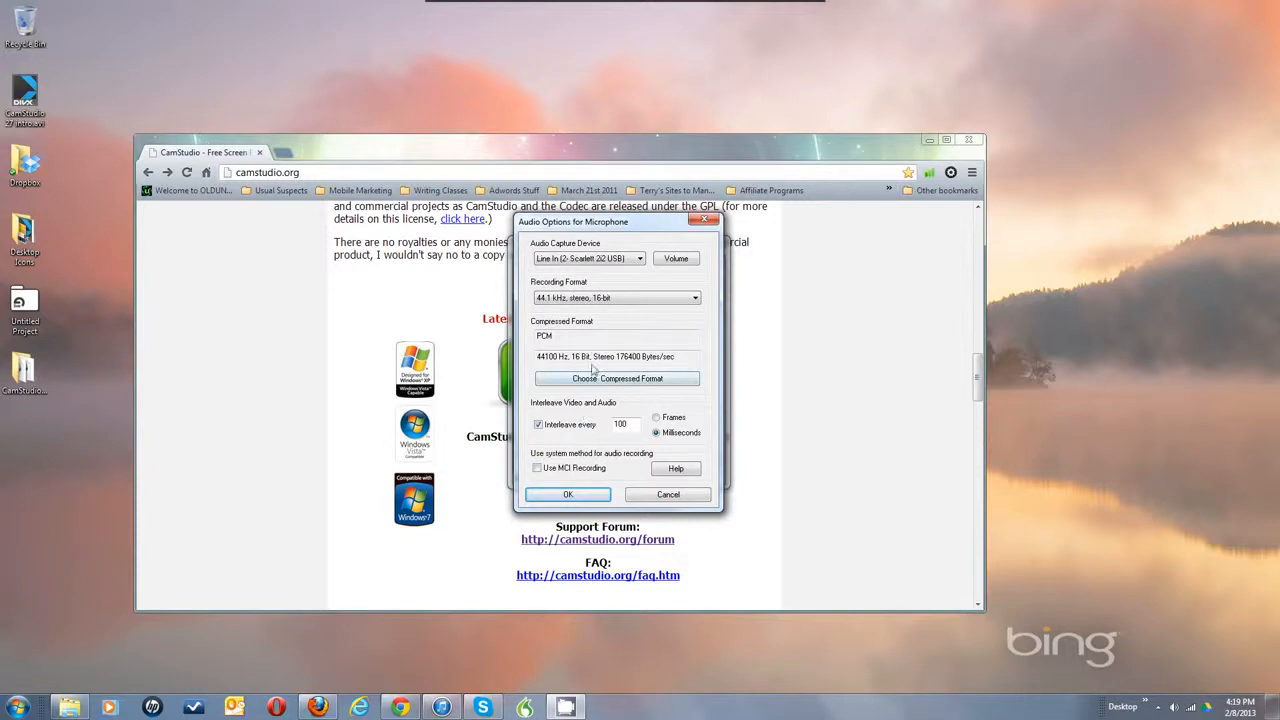
click(632, 298)
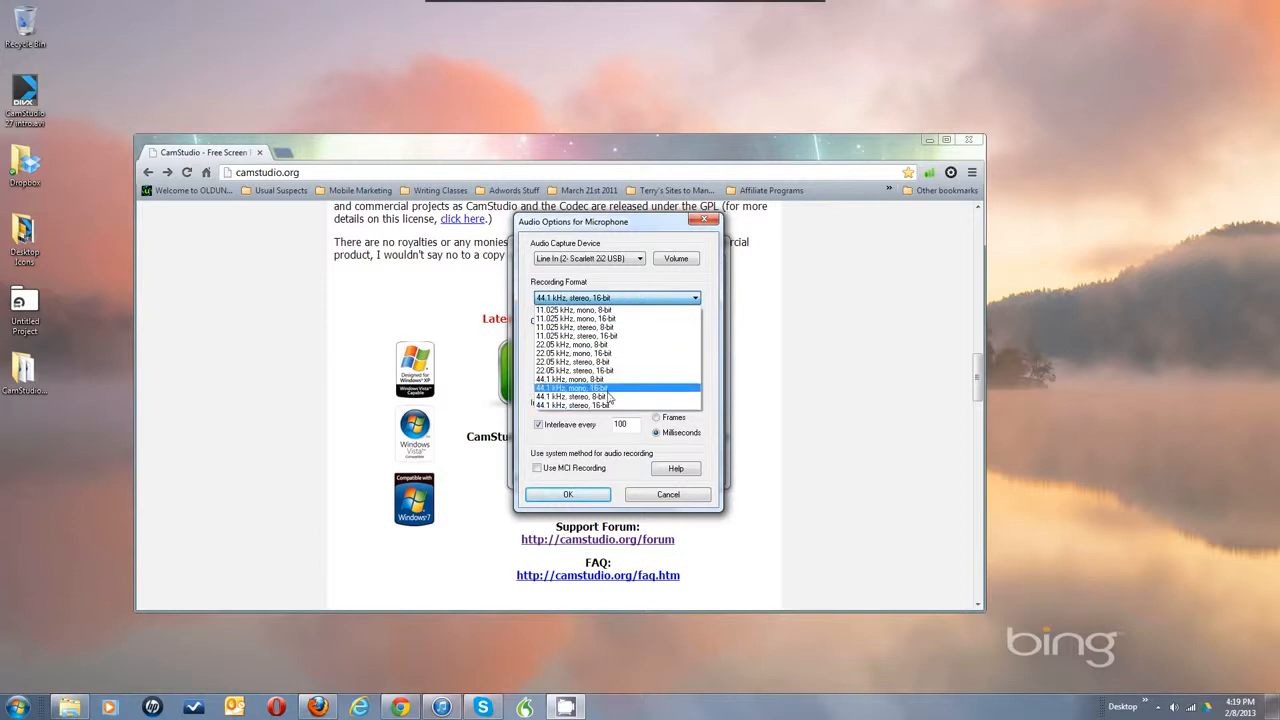
click(610, 389)
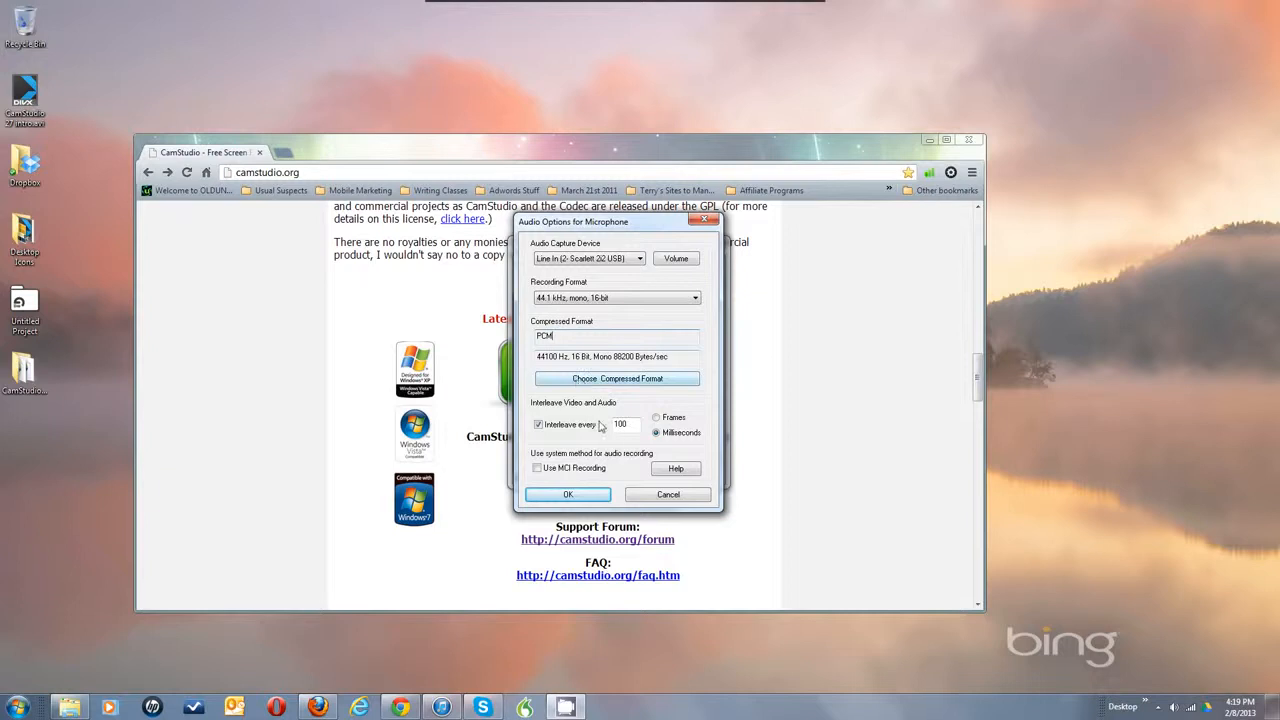
click(589, 496)
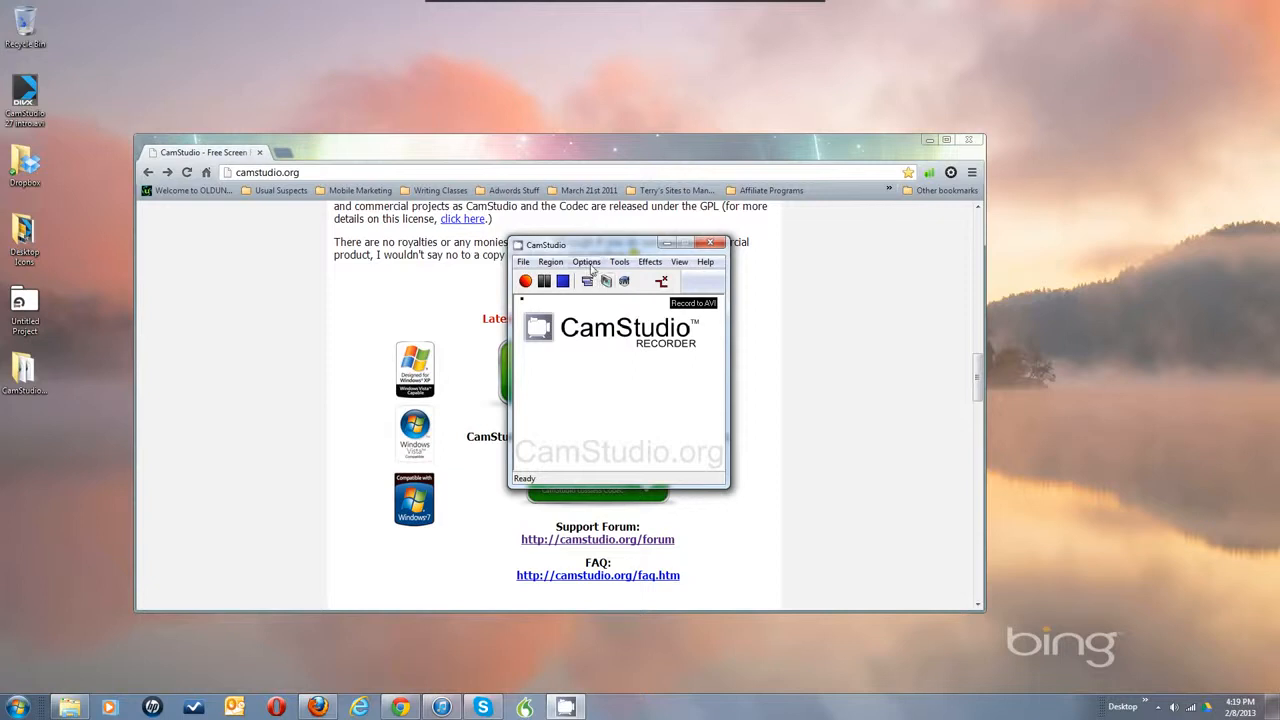
click(588, 263)
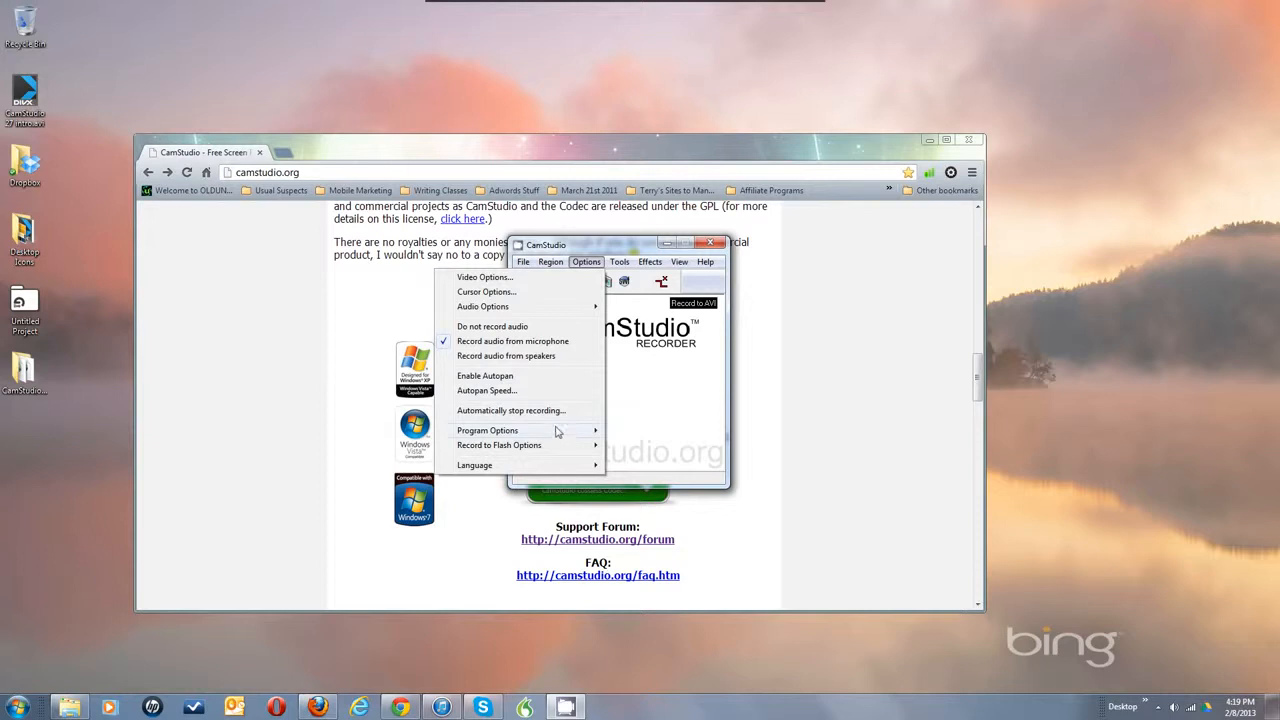
mouse_move(556, 434)
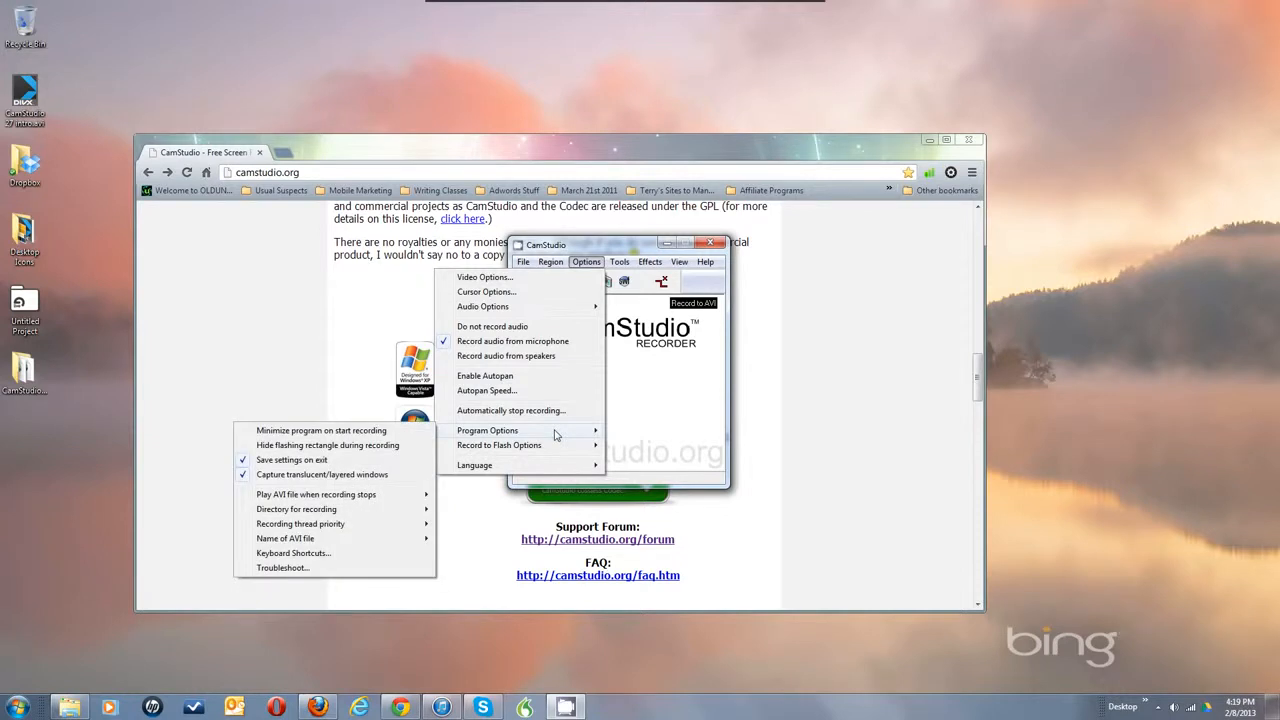
key(Escape)
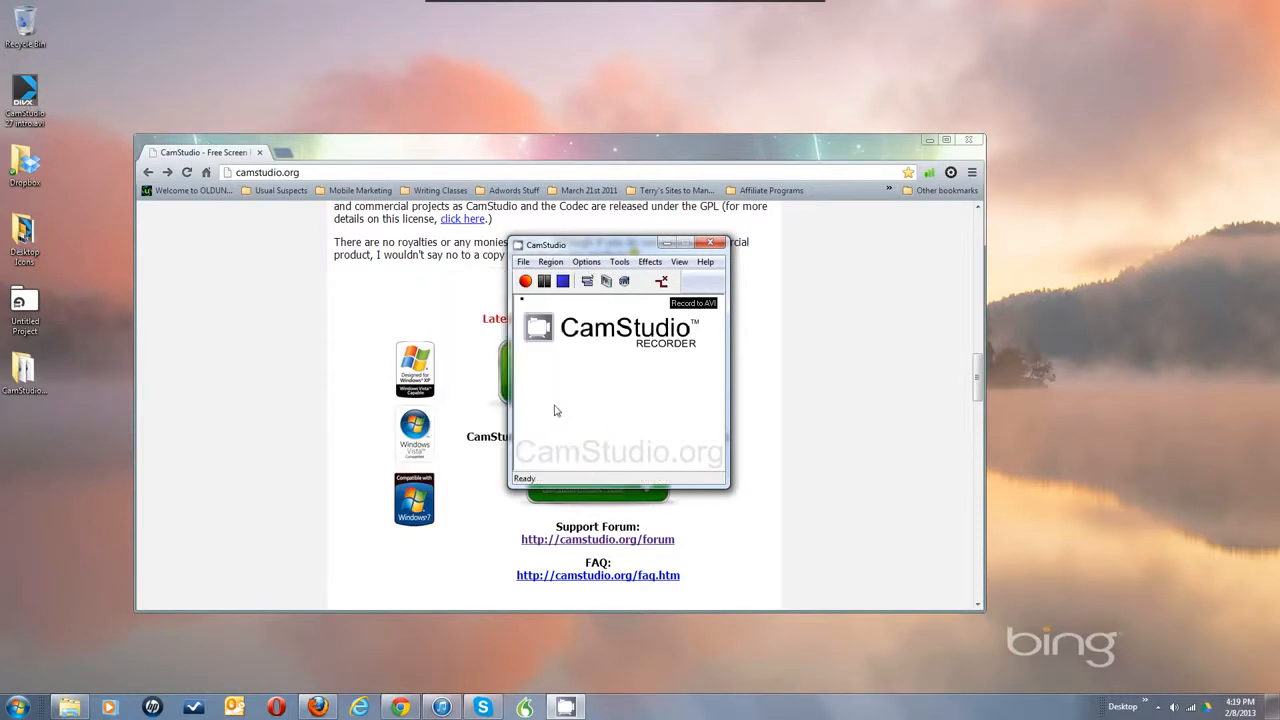
Set AVI files to play in the system default player when recording stops, and bring the CamStudio window back up
click(587, 265)
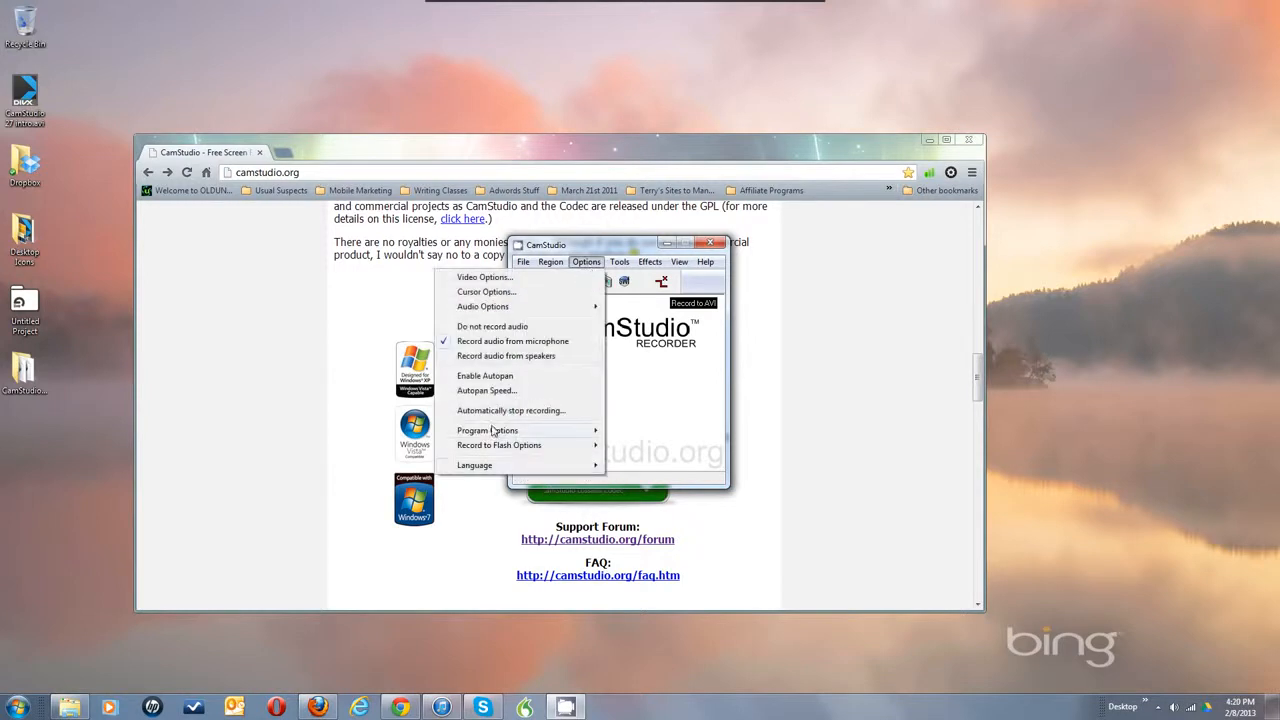
mouse_move(492, 430)
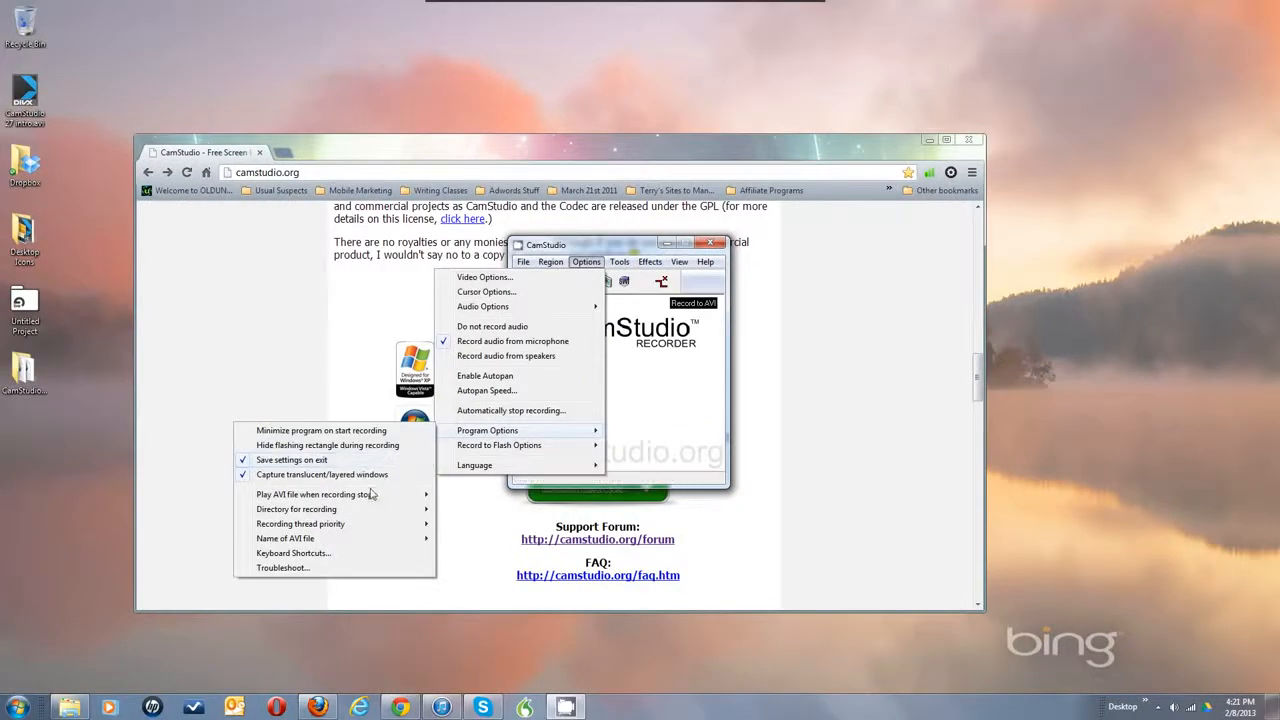
mouse_move(369, 498)
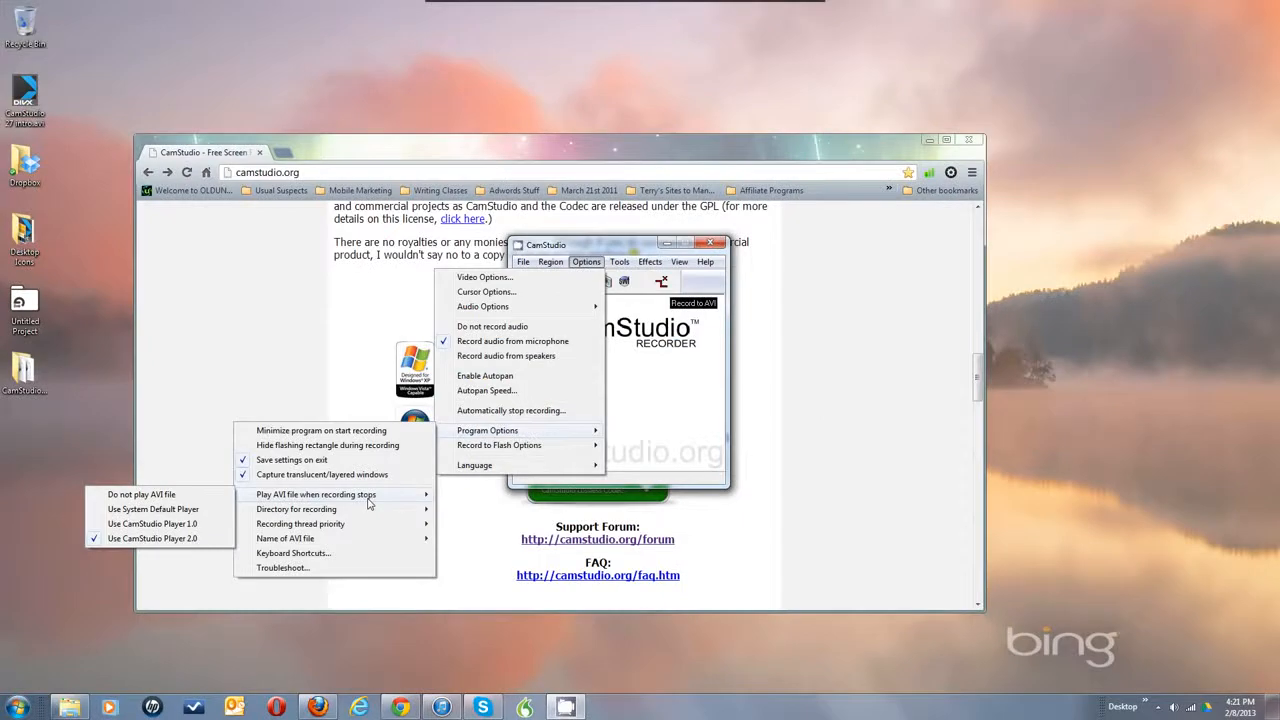
double_click(197, 512)
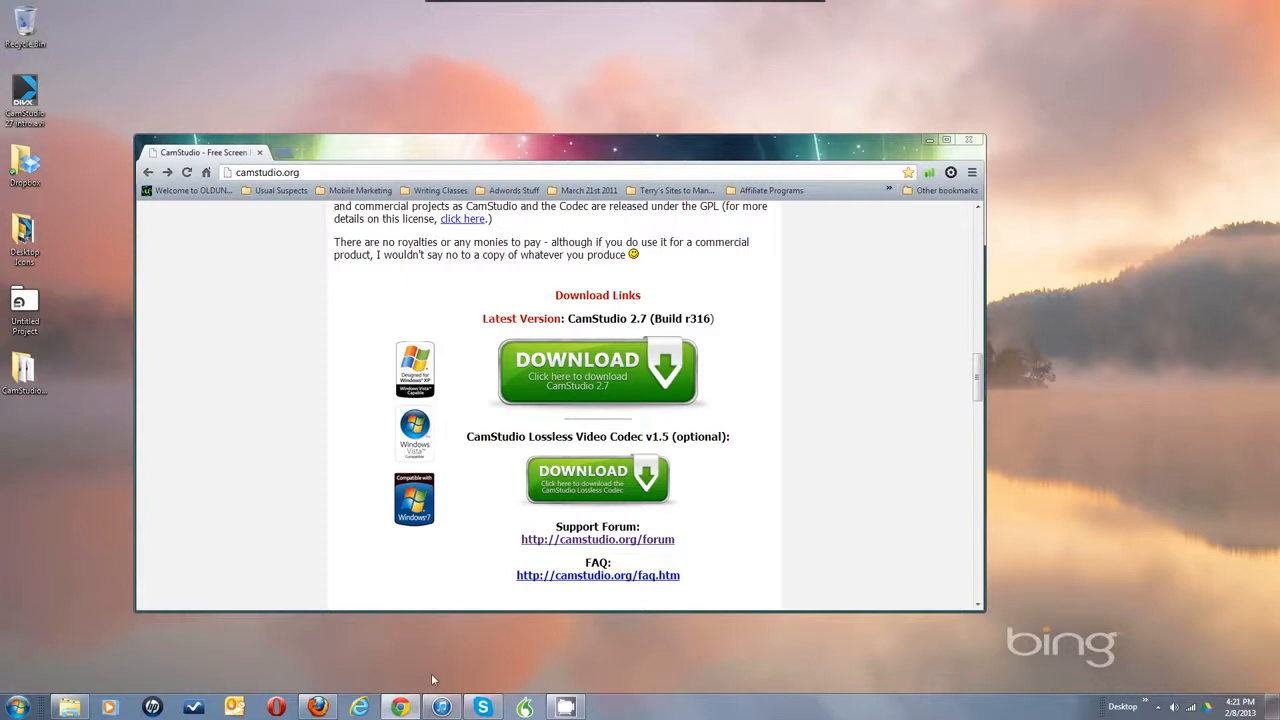
click(565, 707)
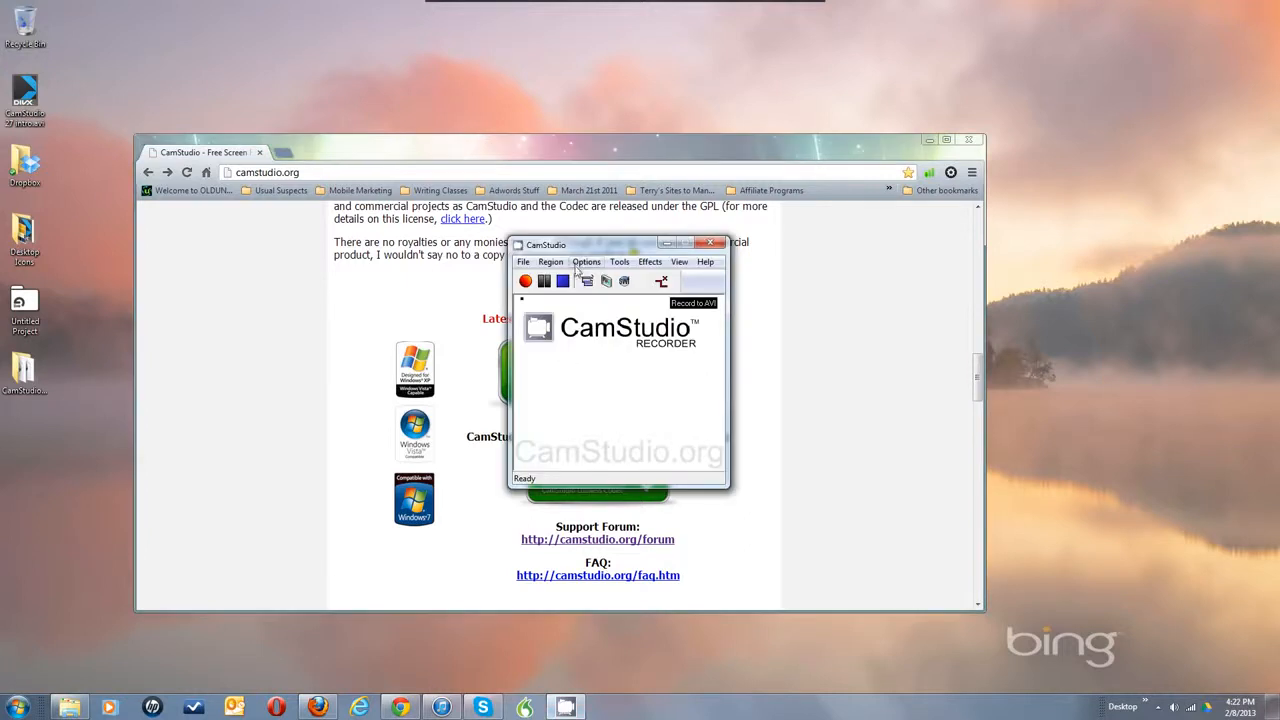
click(584, 262)
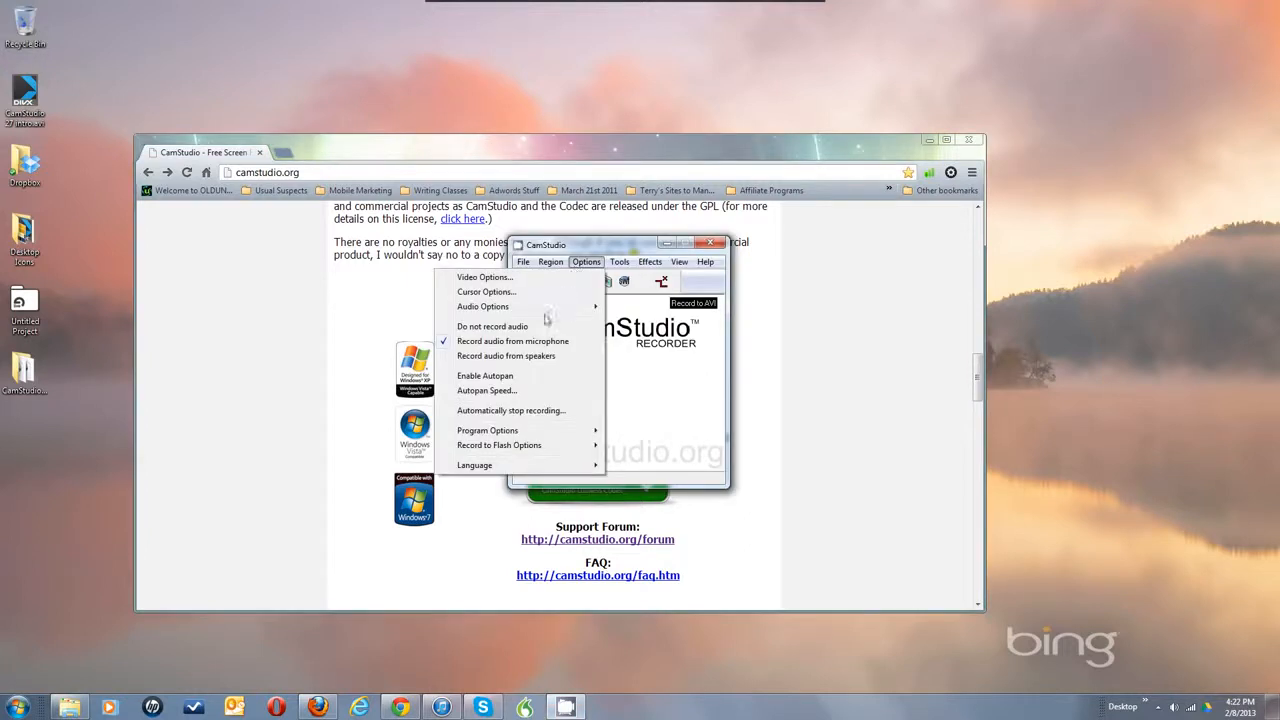
mouse_move(499, 437)
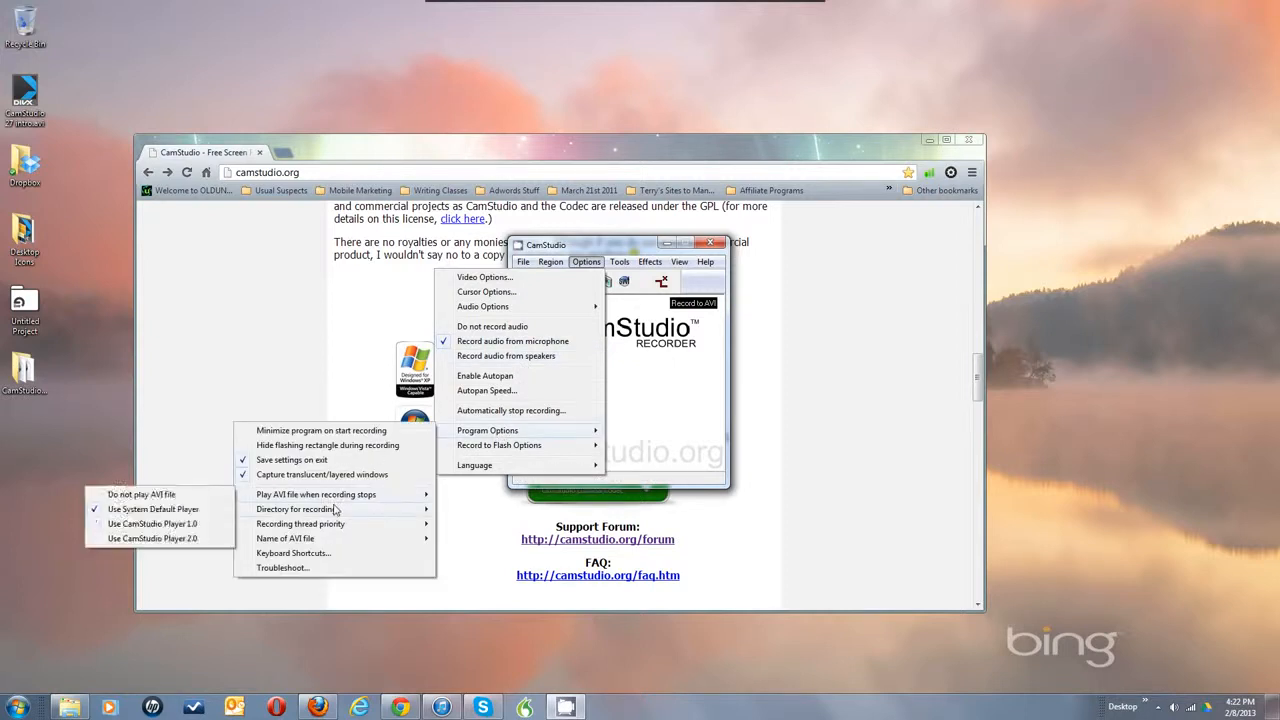
mouse_move(336, 511)
key(Escape)
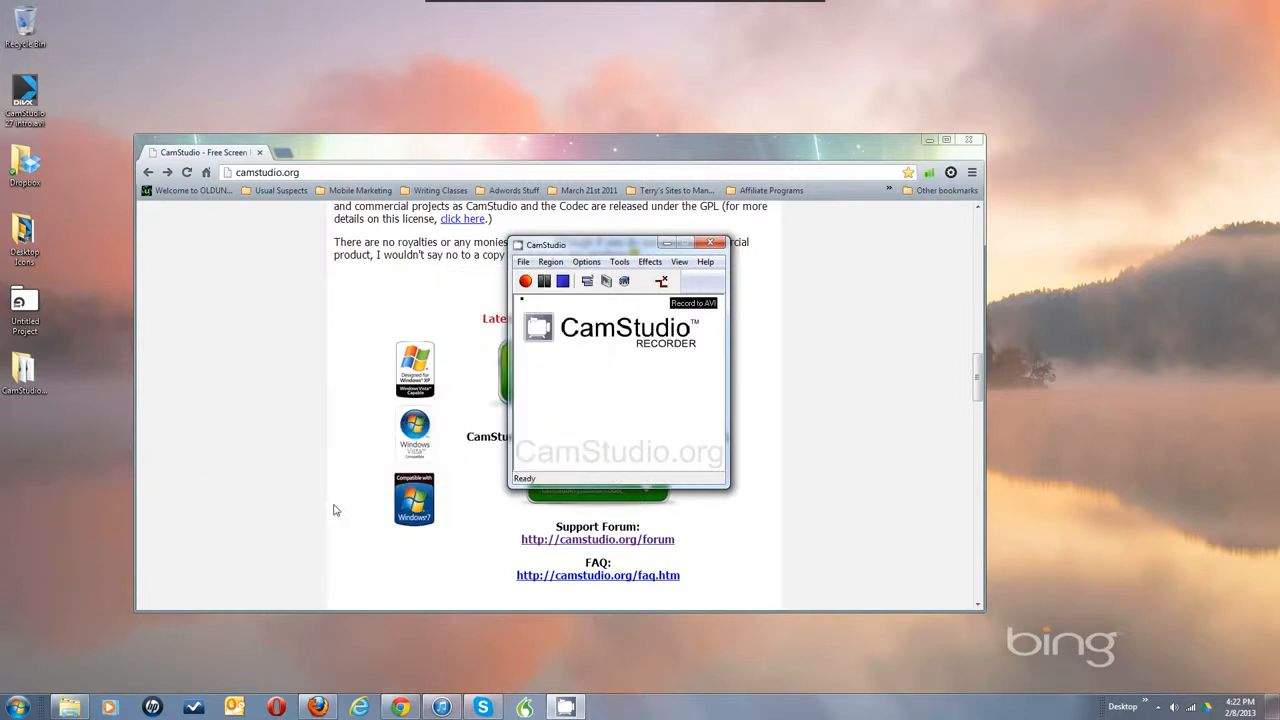
Choose a user-specified directory for recording and browse through Users on the OS Seagate (C:) drive to the personal profile folder
click(587, 263)
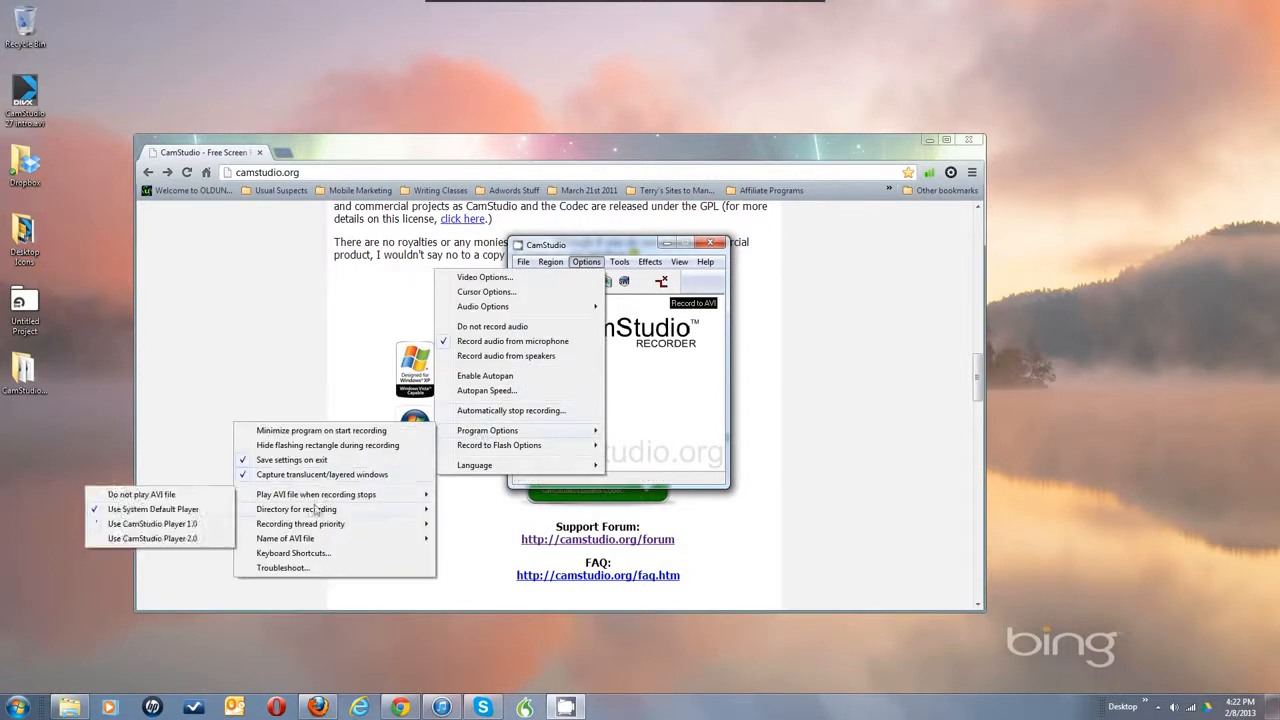
mouse_move(313, 515)
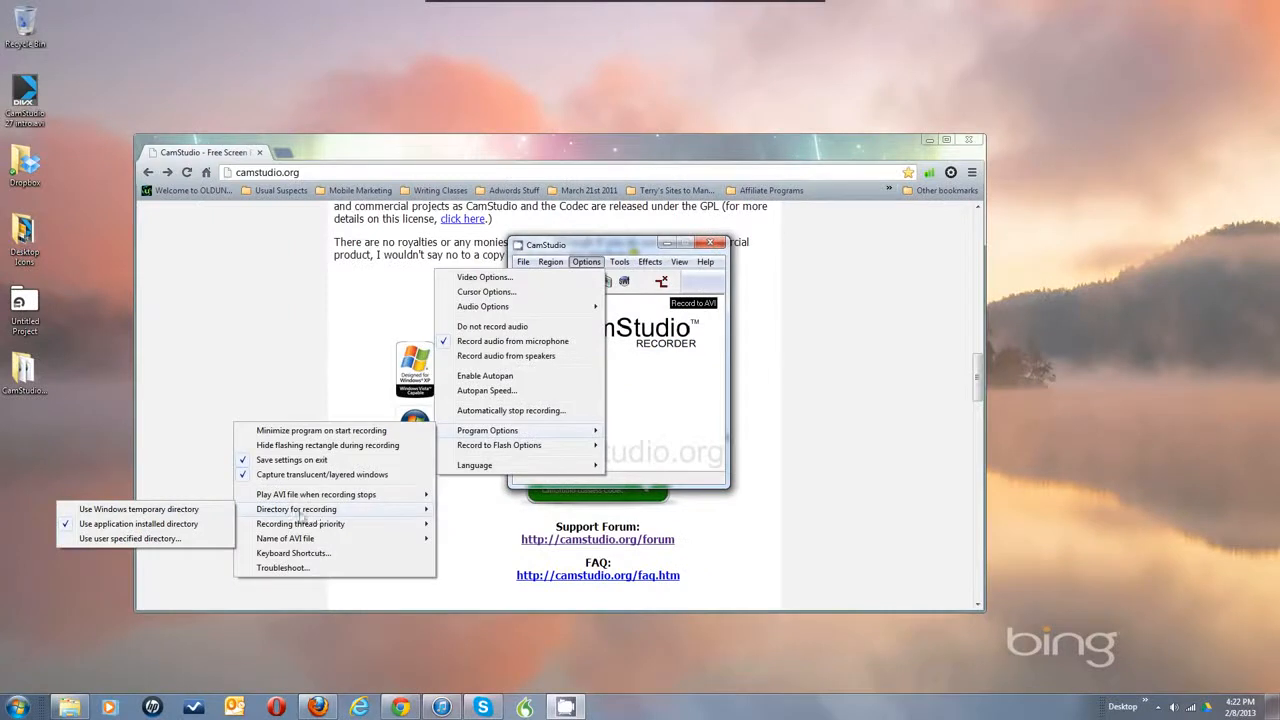
click(150, 538)
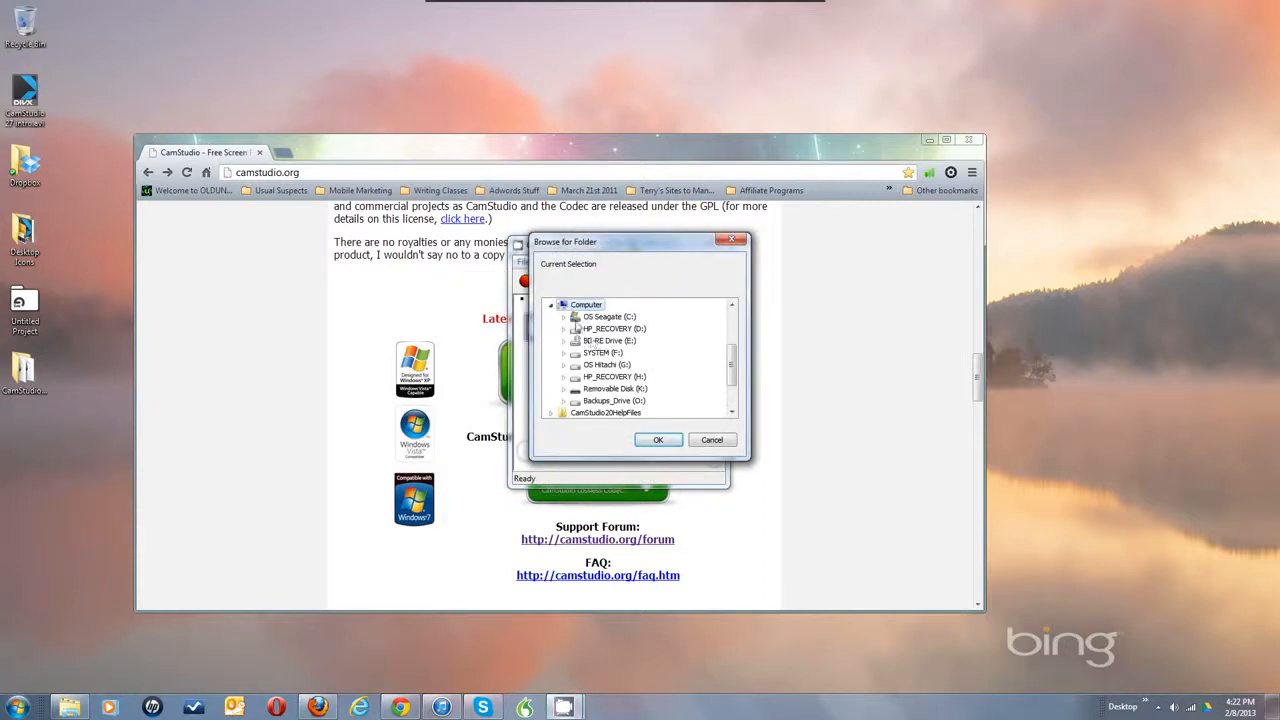
click(563, 316)
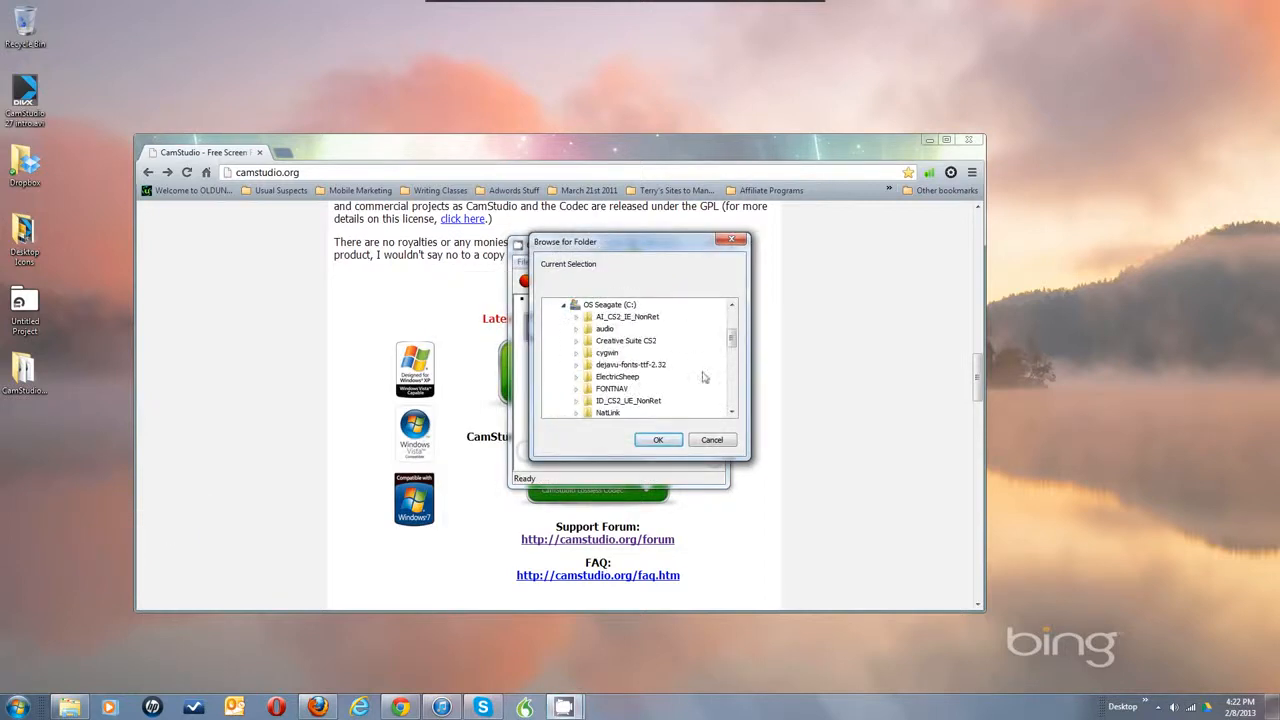
scroll(731, 393, down, 5)
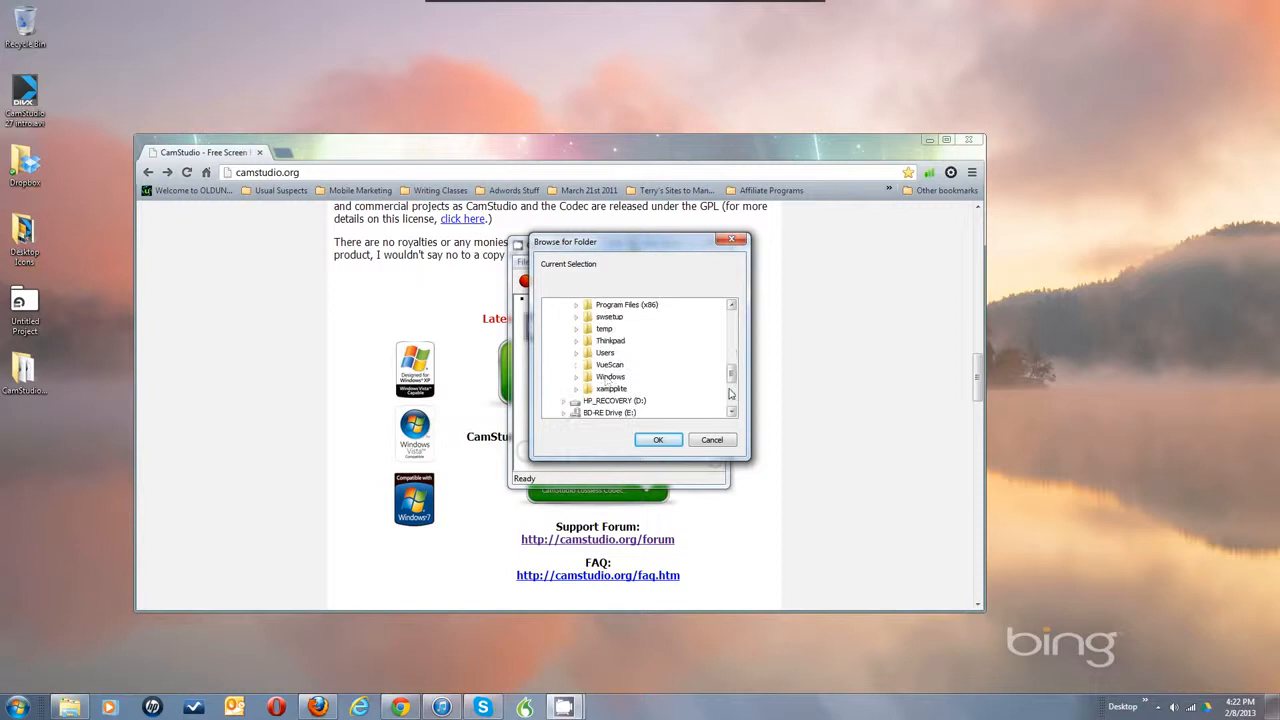
double_click(601, 353)
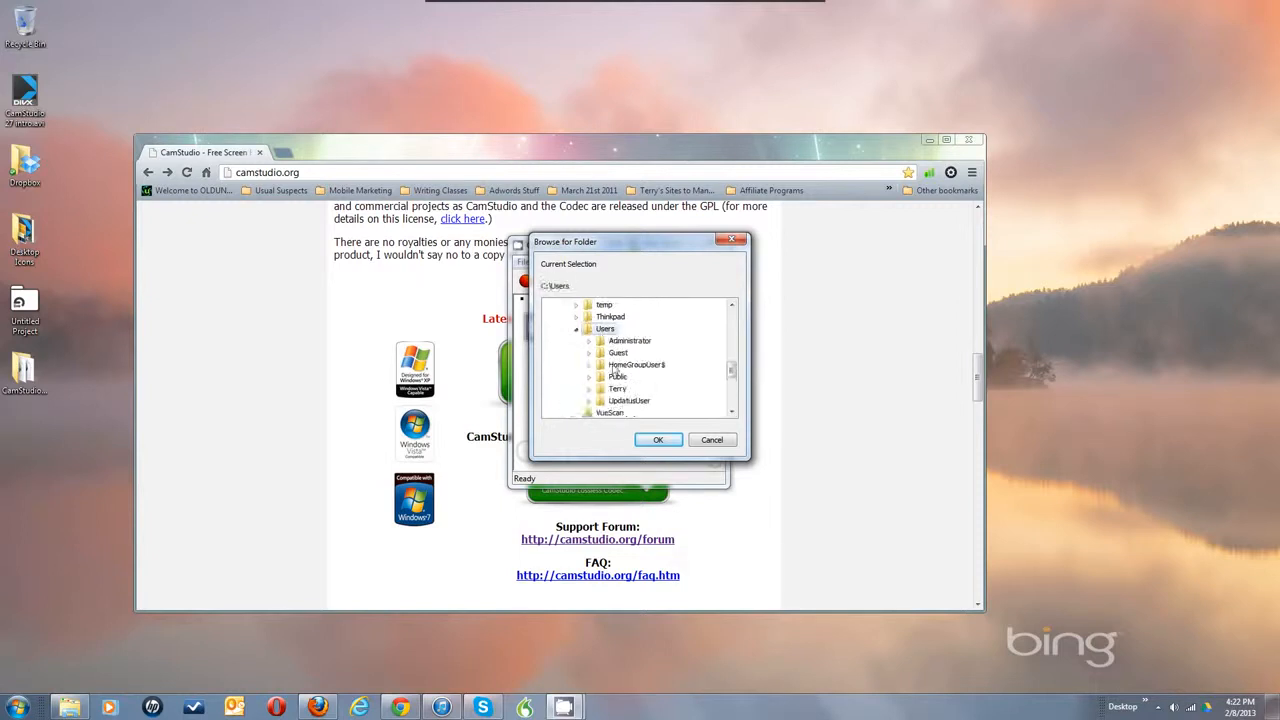
double_click(618, 390)
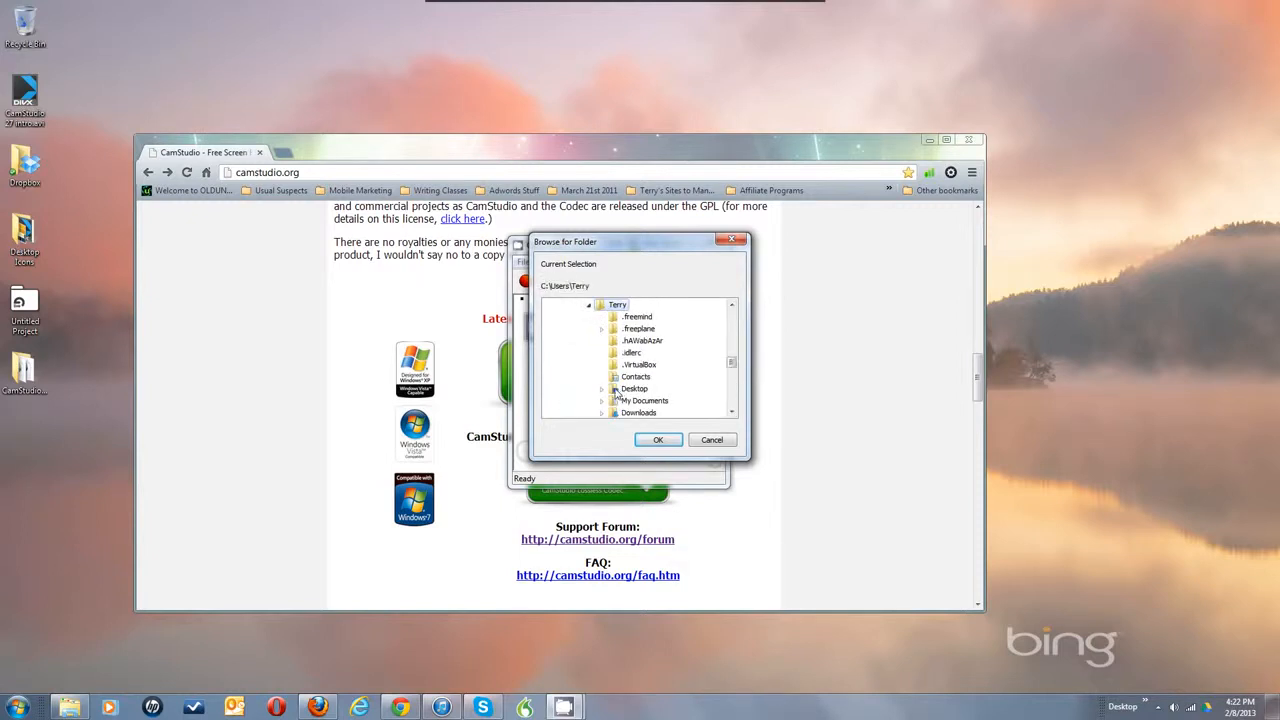
Select the Camstudio Temp Files folder inside My Videos as the recording directory and accept it
click(735, 402)
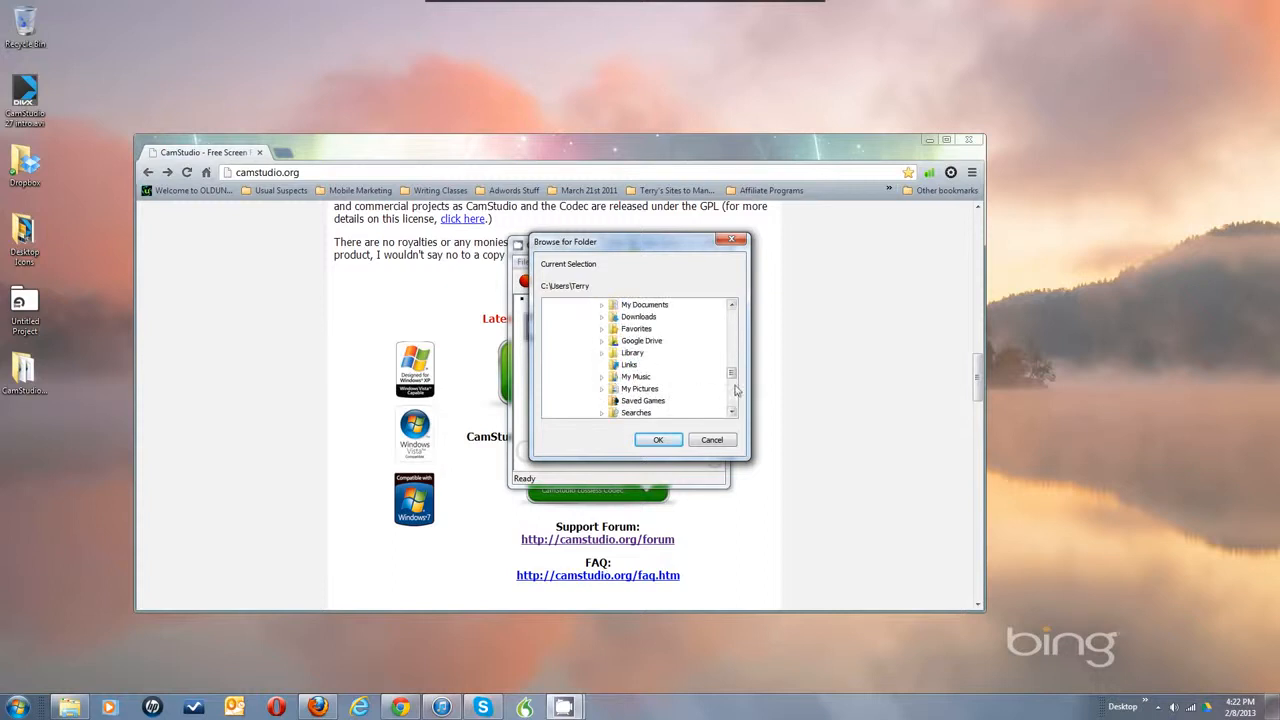
click(737, 391)
double_click(640, 341)
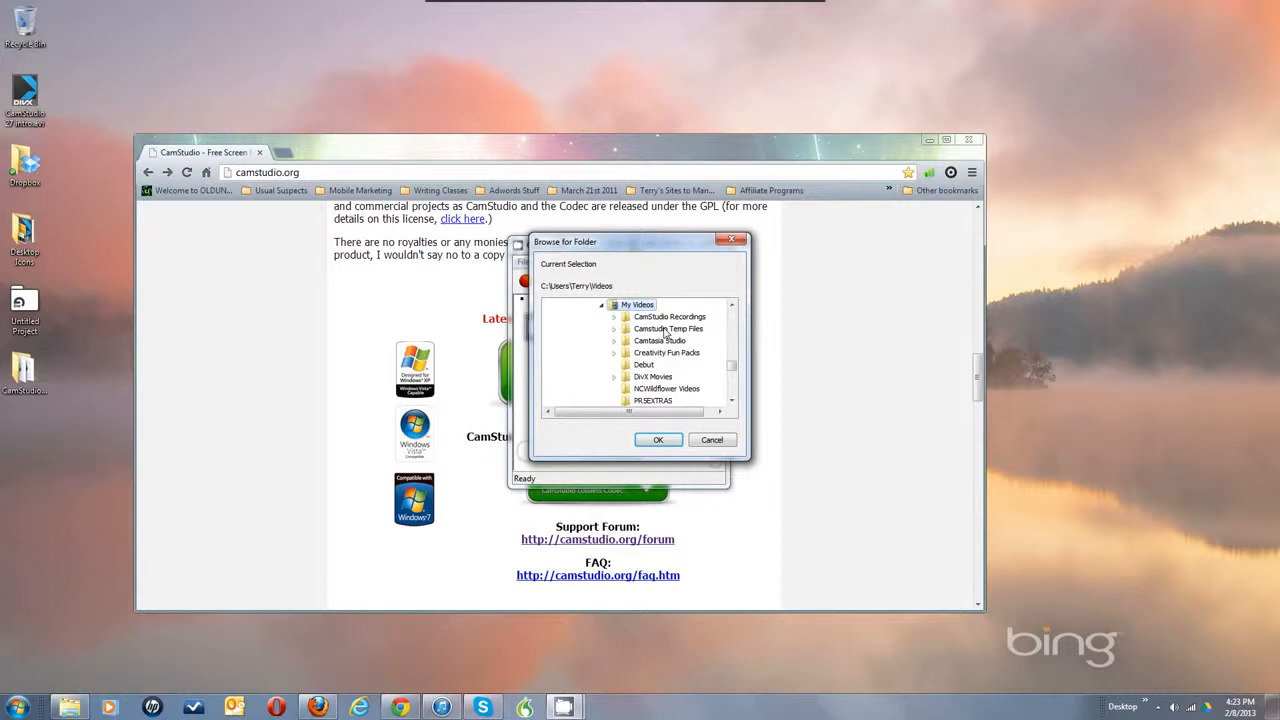
click(664, 330)
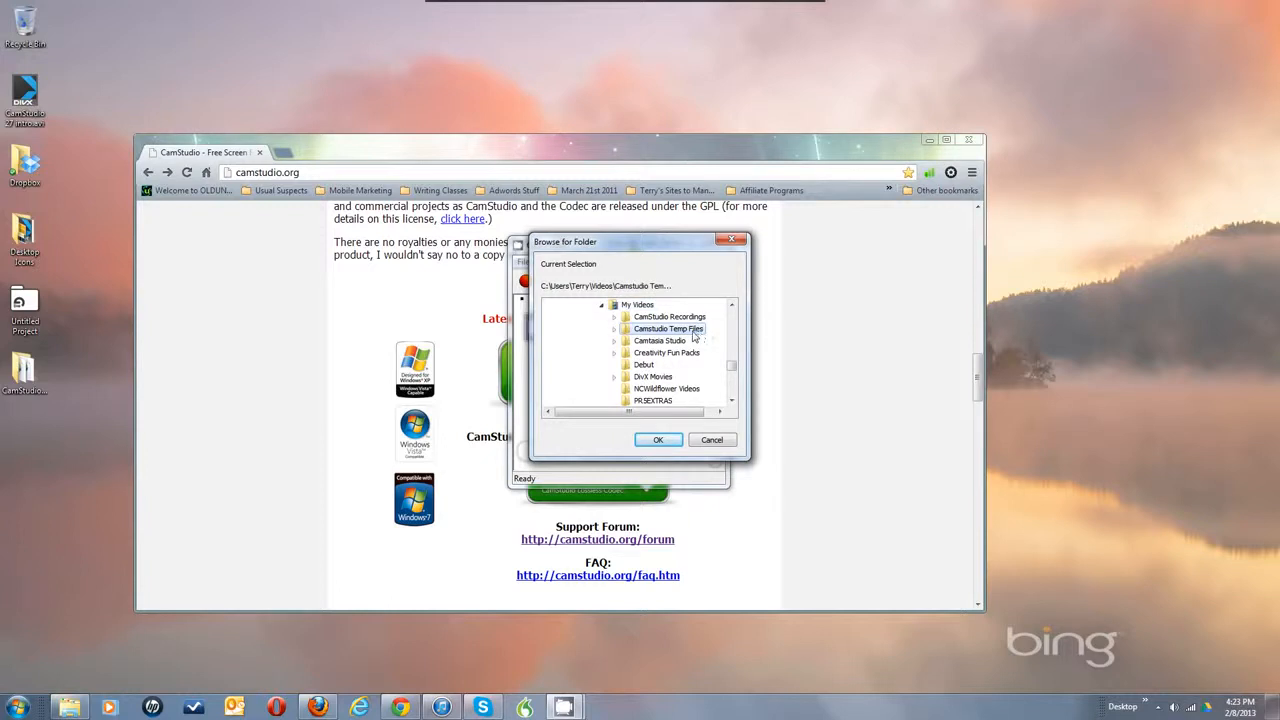
double_click(694, 331)
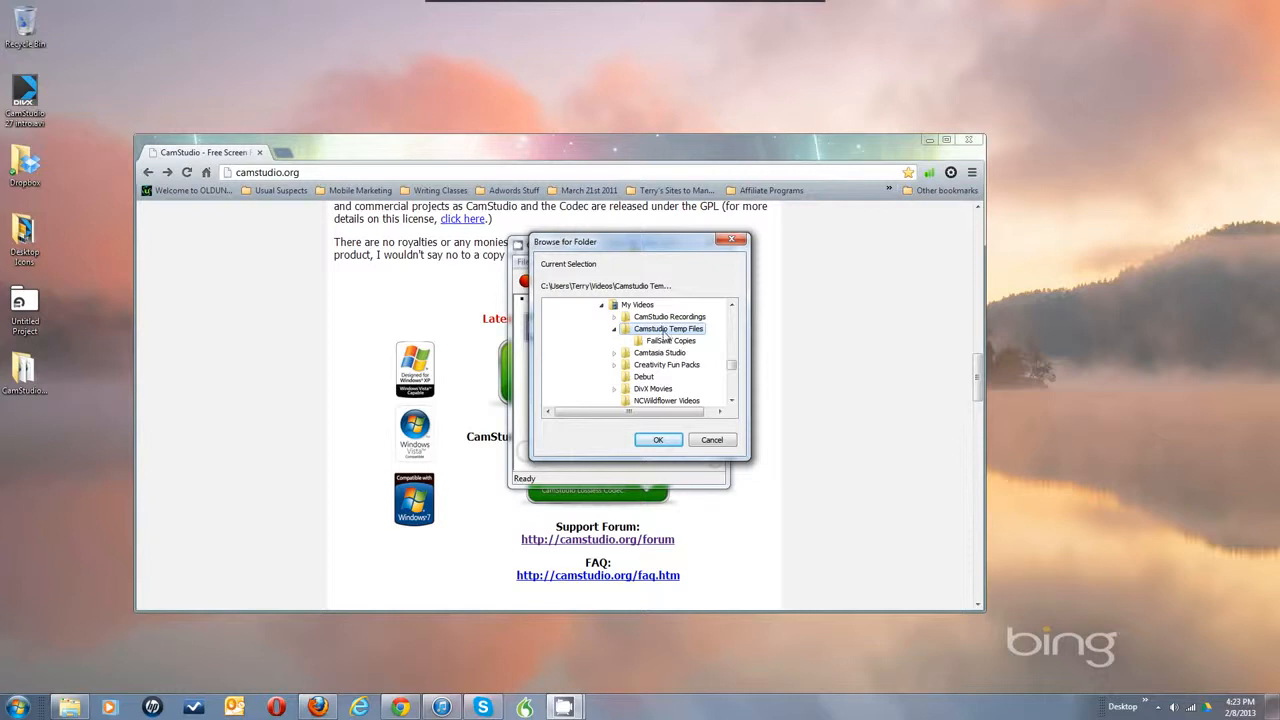
click(658, 440)
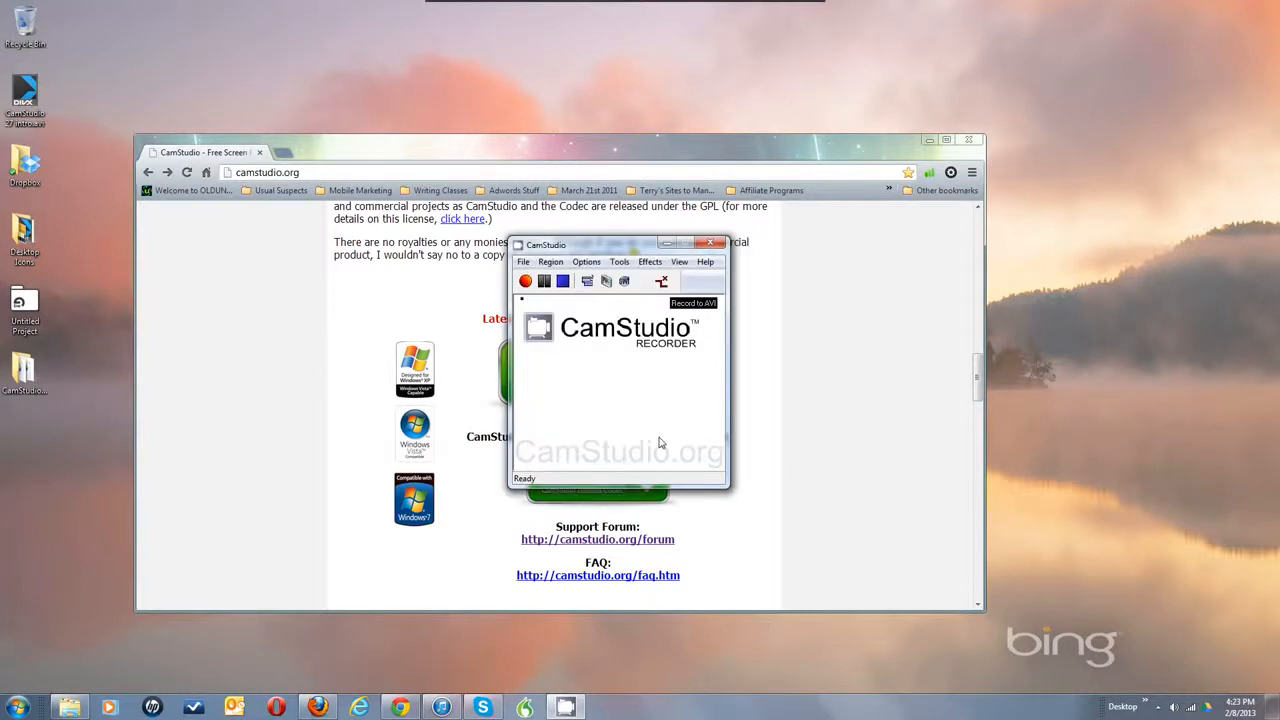
Examine the program options for recording thread priority, recording directory and AVI file naming
click(588, 263)
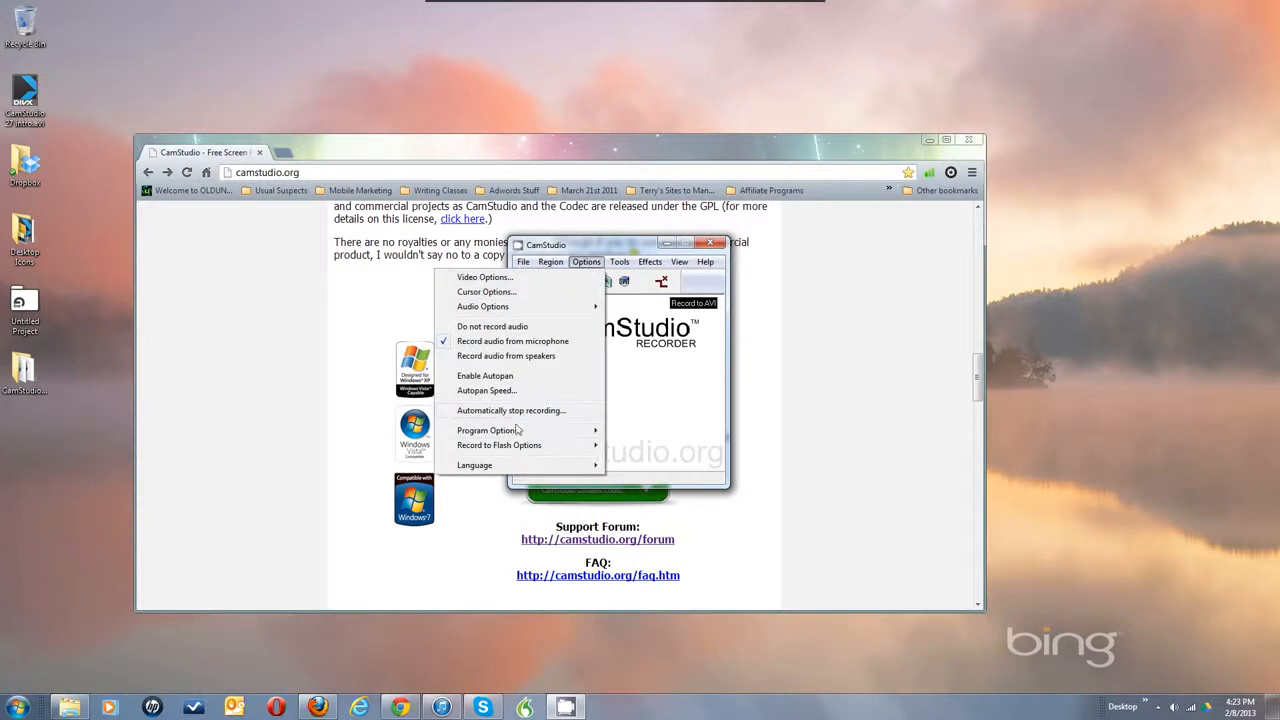
mouse_move(513, 436)
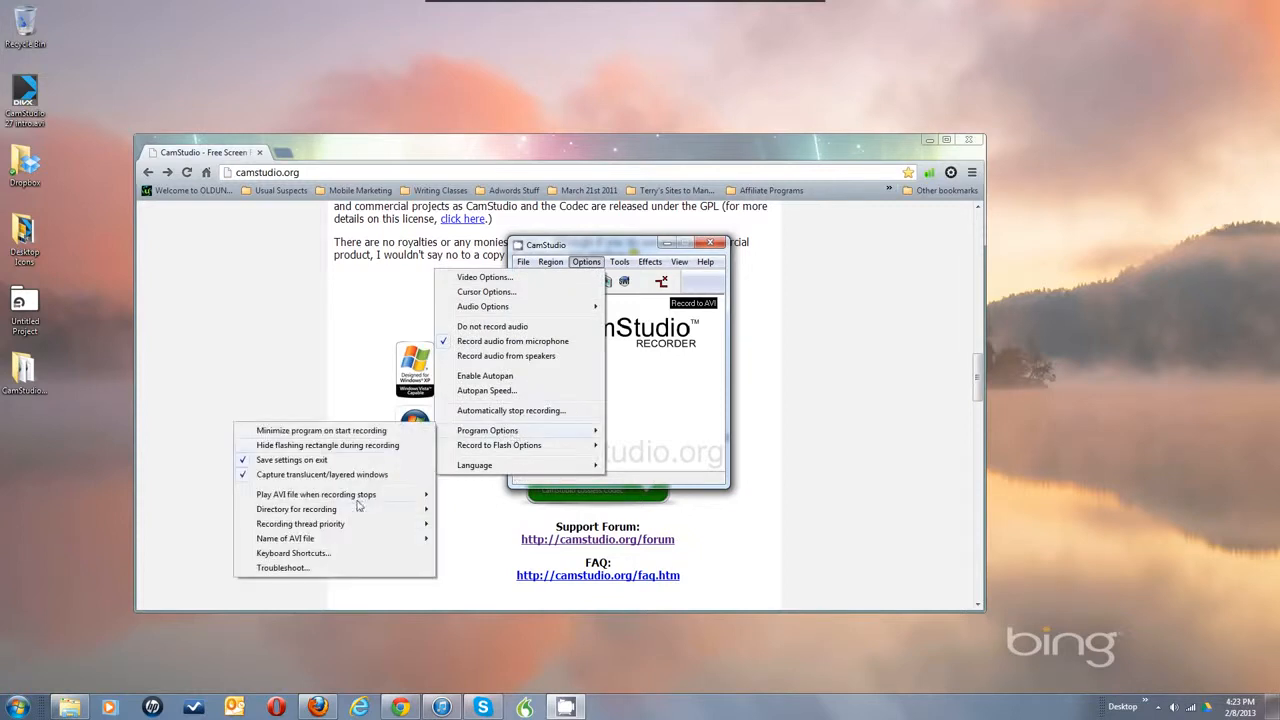
mouse_move(354, 512)
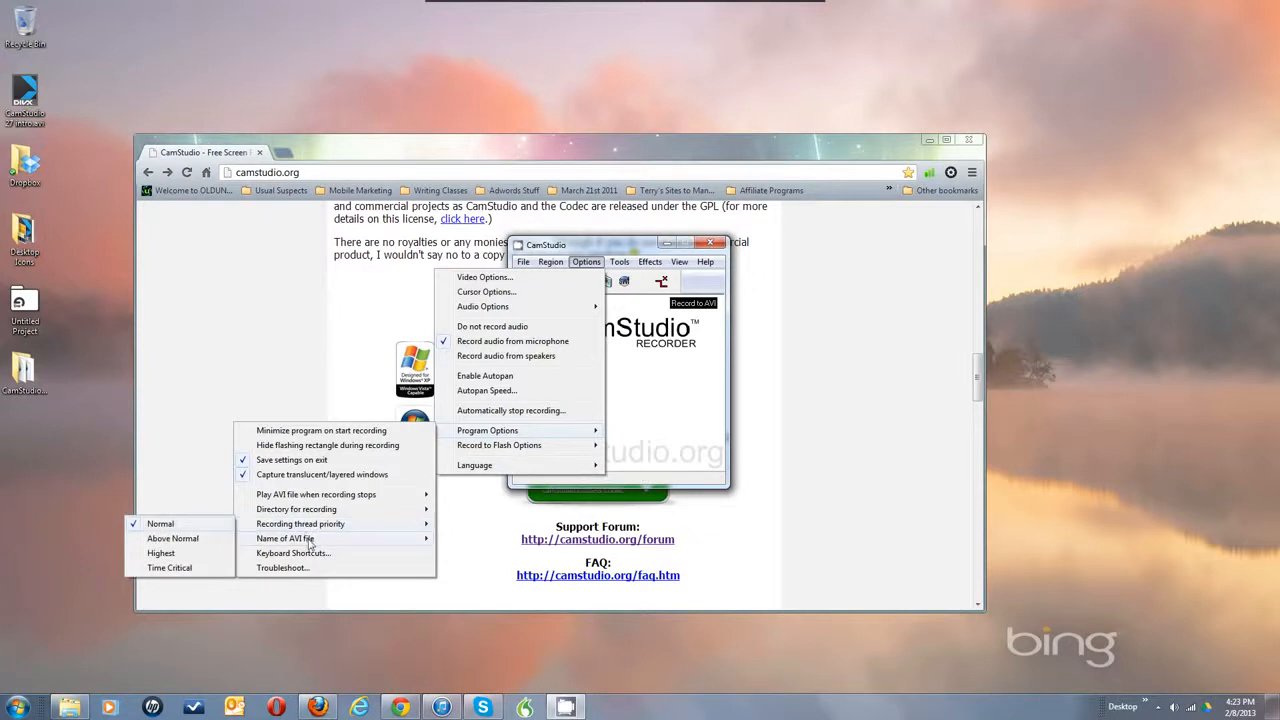
mouse_move(310, 542)
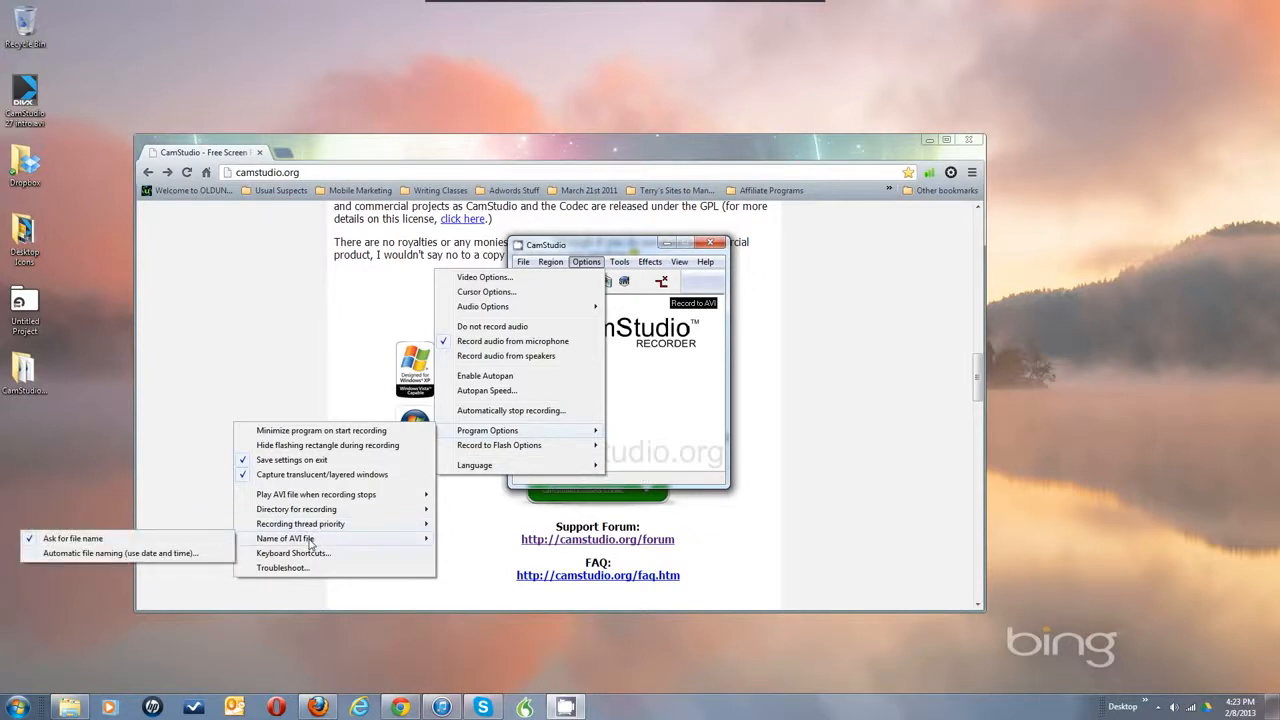
key(Escape)
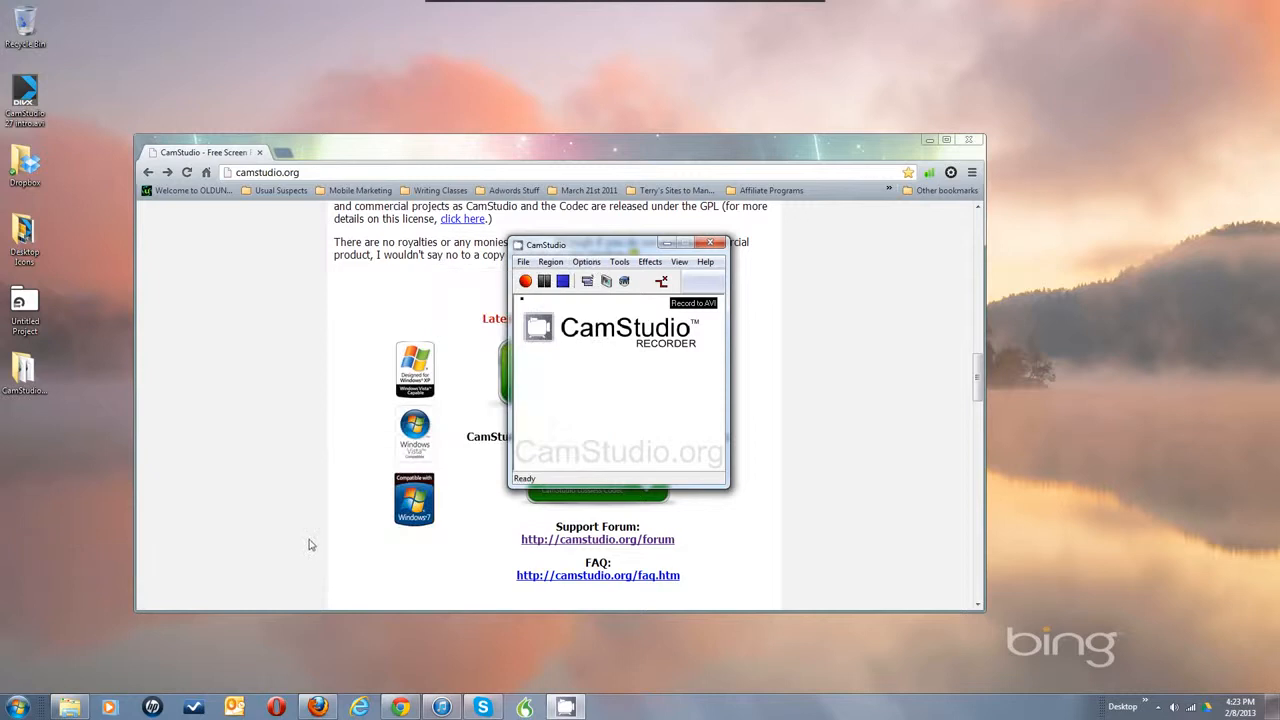
click(589, 266)
click(589, 266)
click(589, 266)
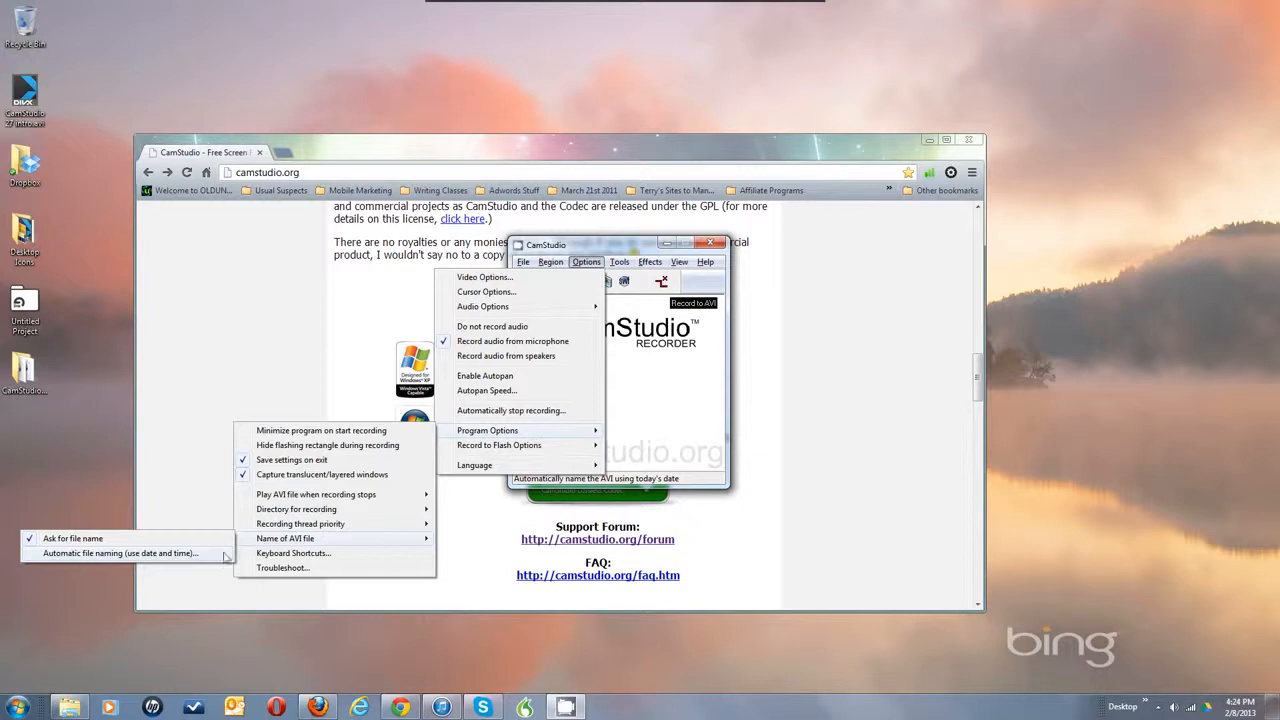
mouse_move(320, 515)
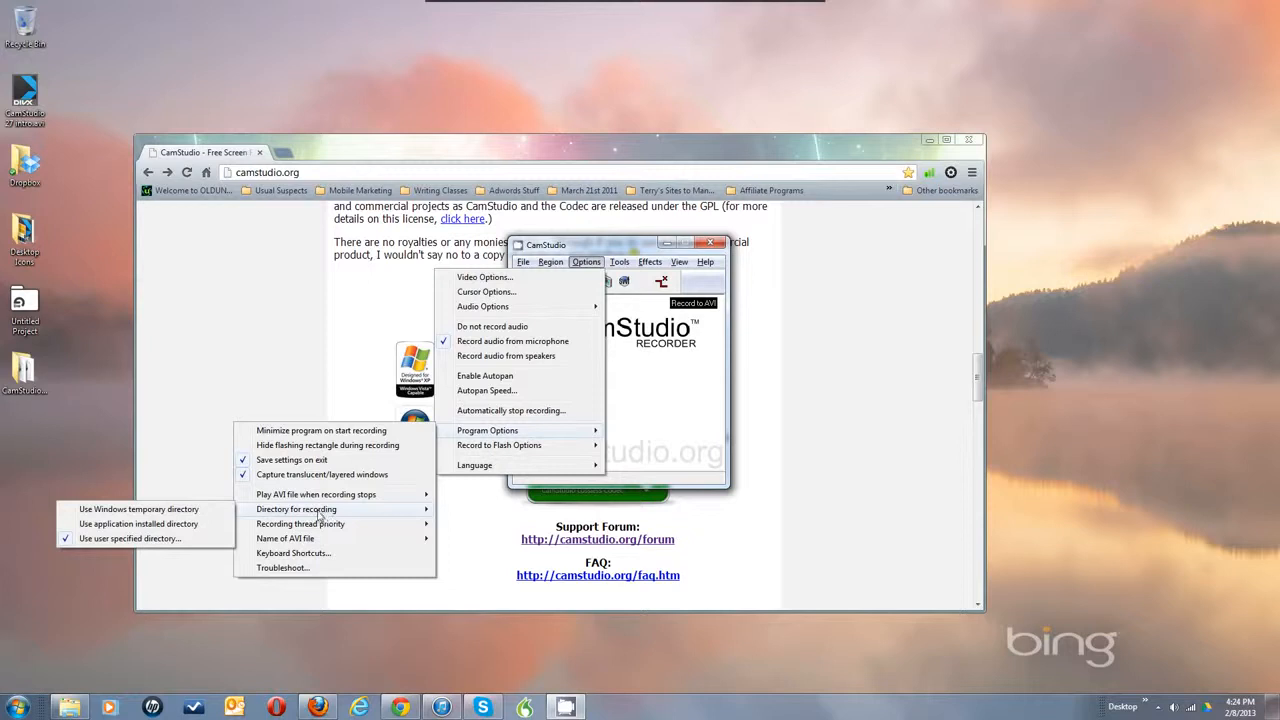
mouse_move(315, 540)
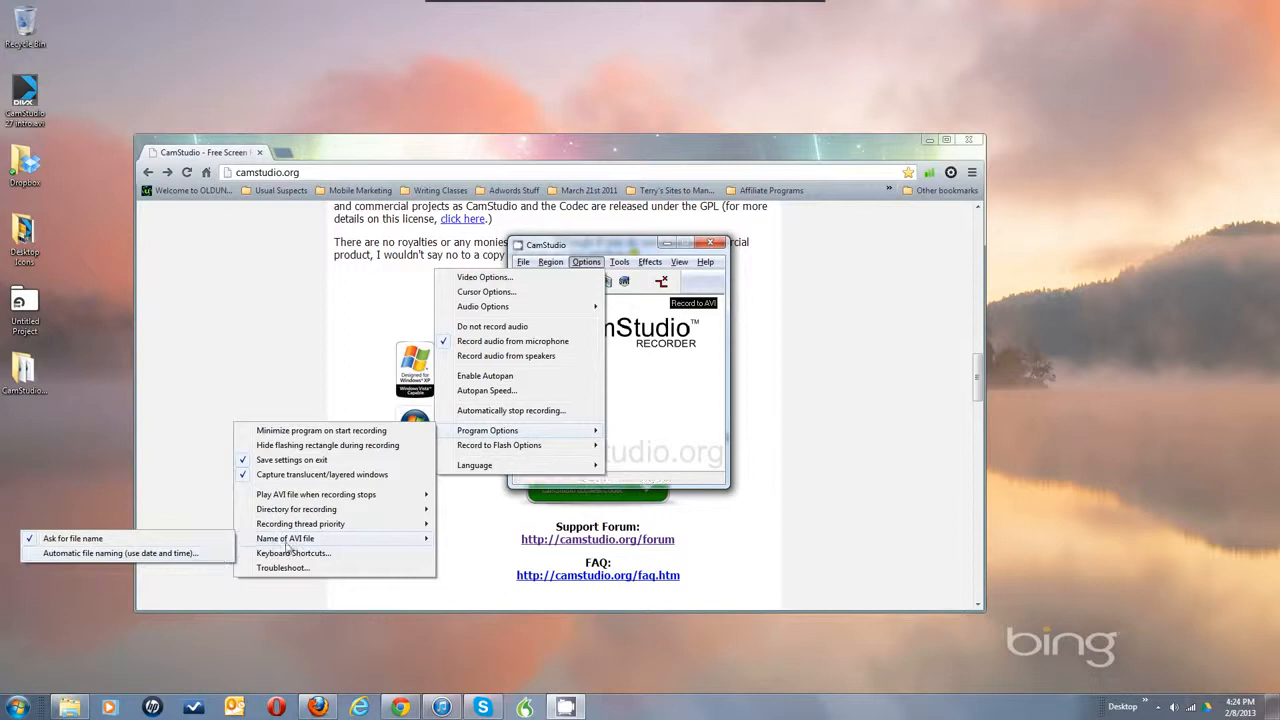
mouse_move(268, 541)
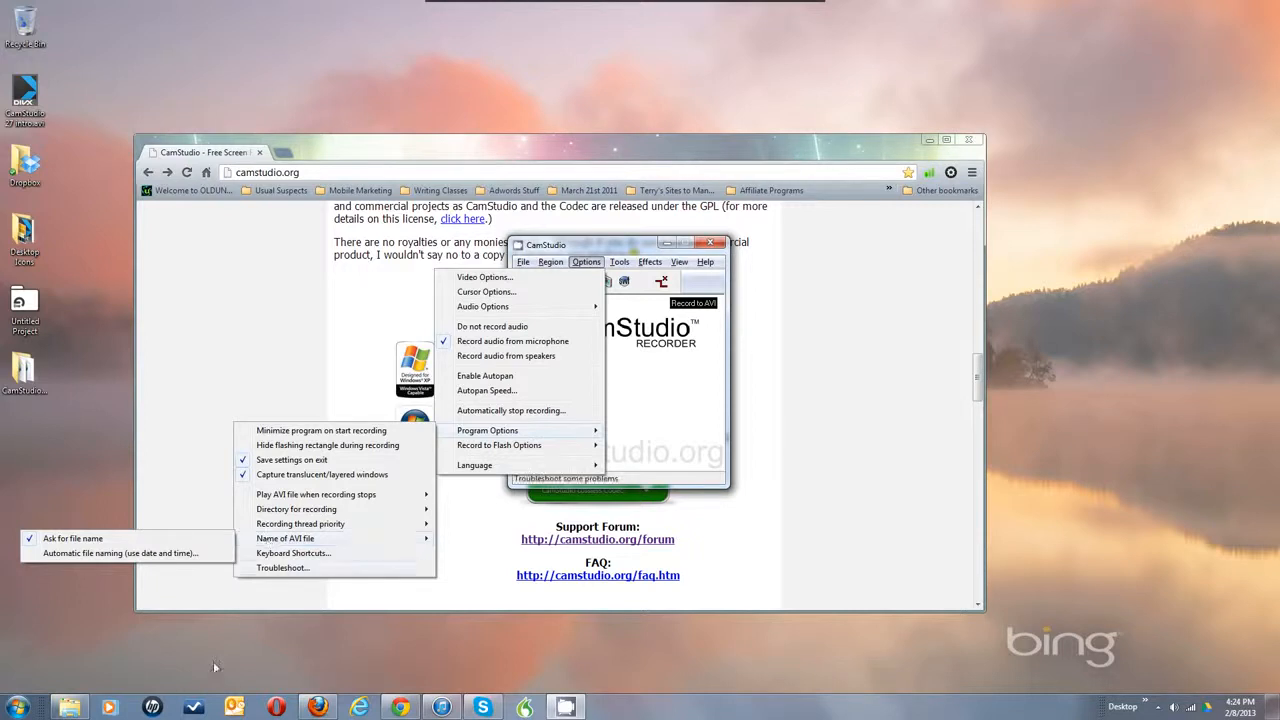
Browse in Windows Explorer to the Videos folder inside Program Files (x86)\CamStudio 2.7 on the OS Seagate (C:) drive
click(68, 708)
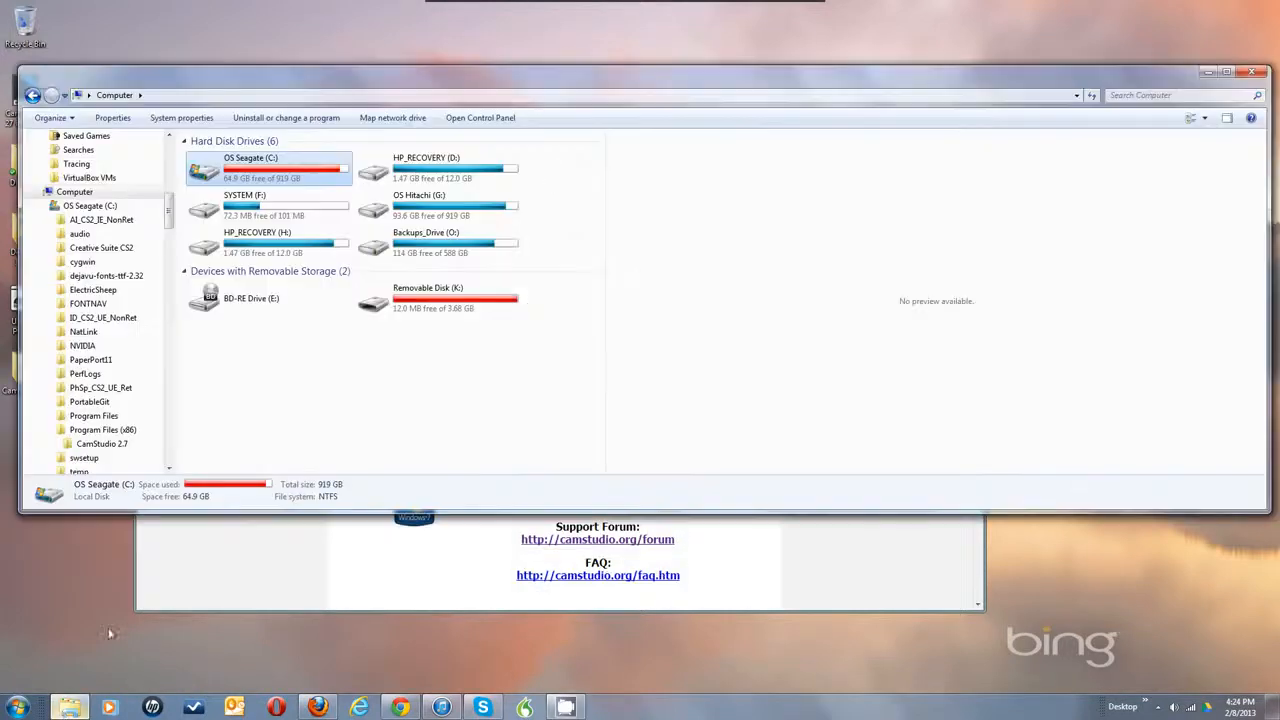
double_click(248, 178)
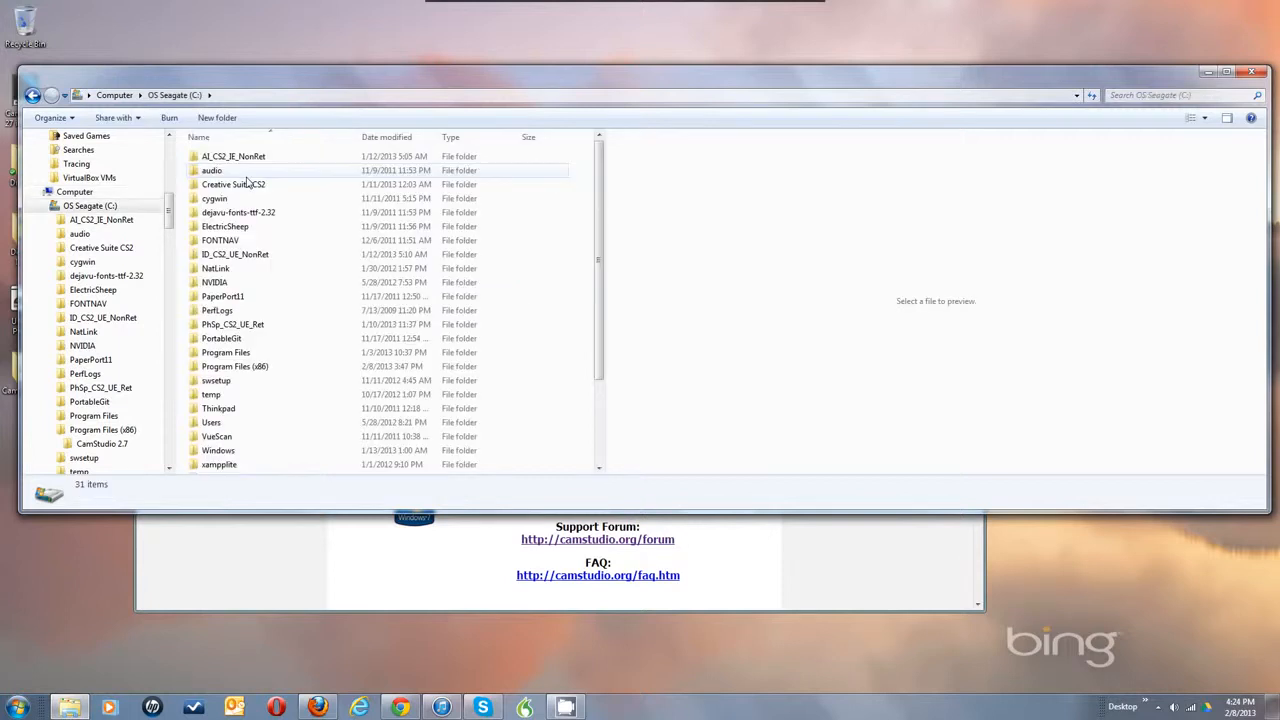
double_click(240, 367)
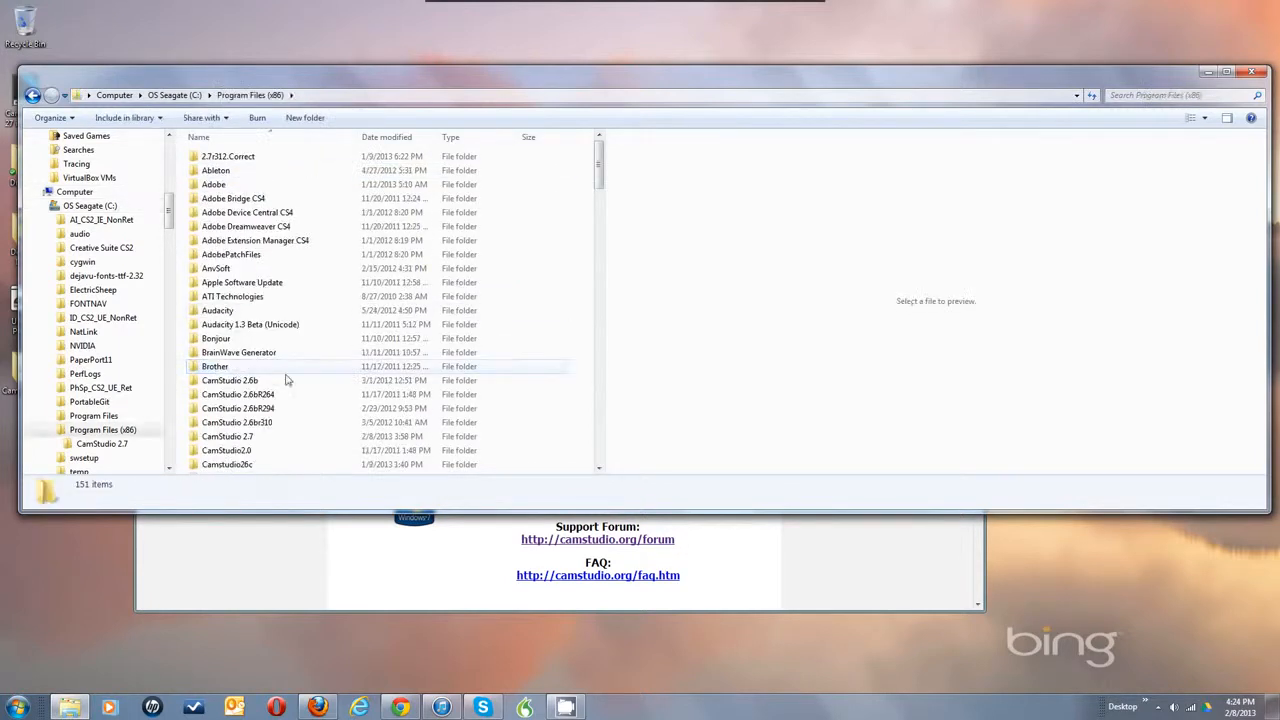
double_click(238, 437)
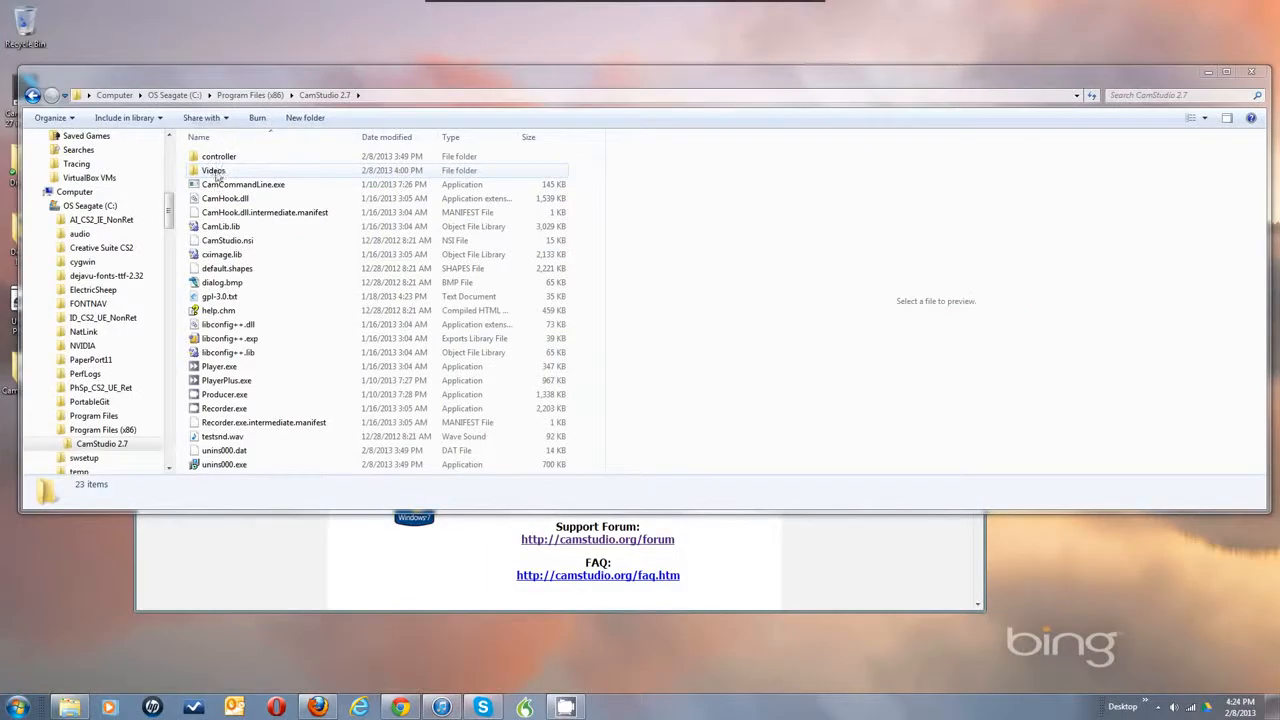
click(433, 350)
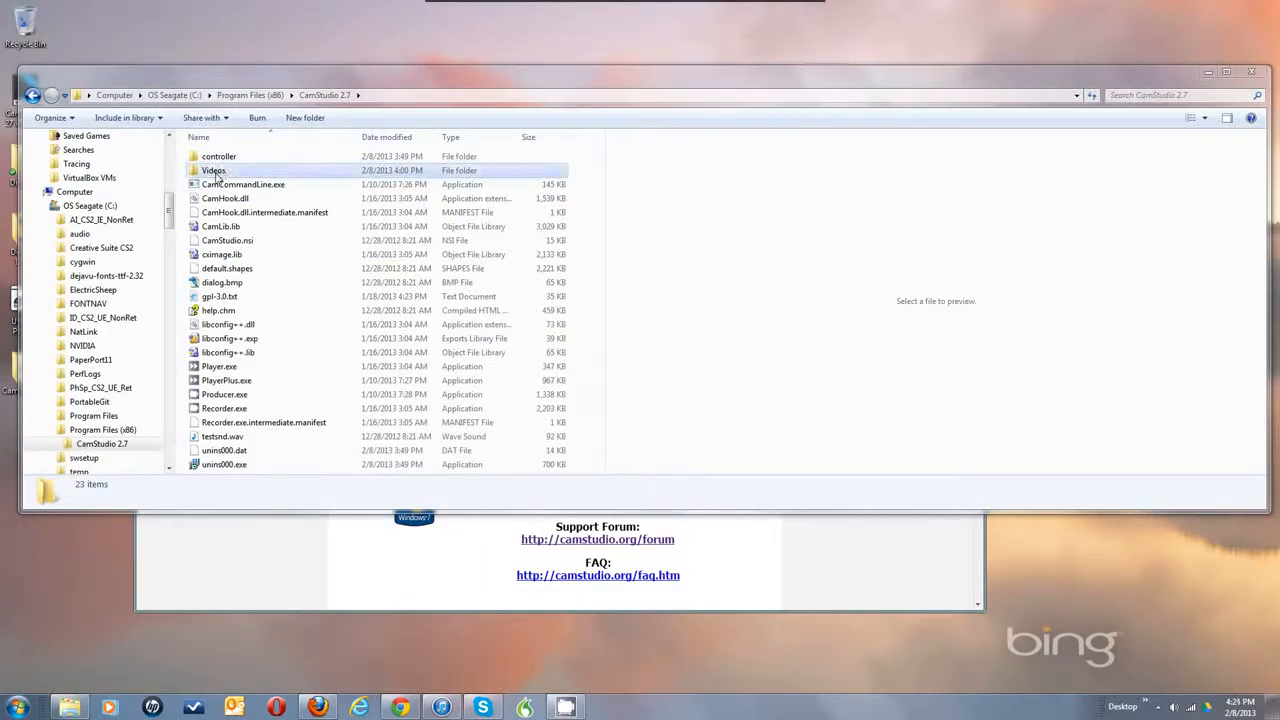
double_click(215, 172)
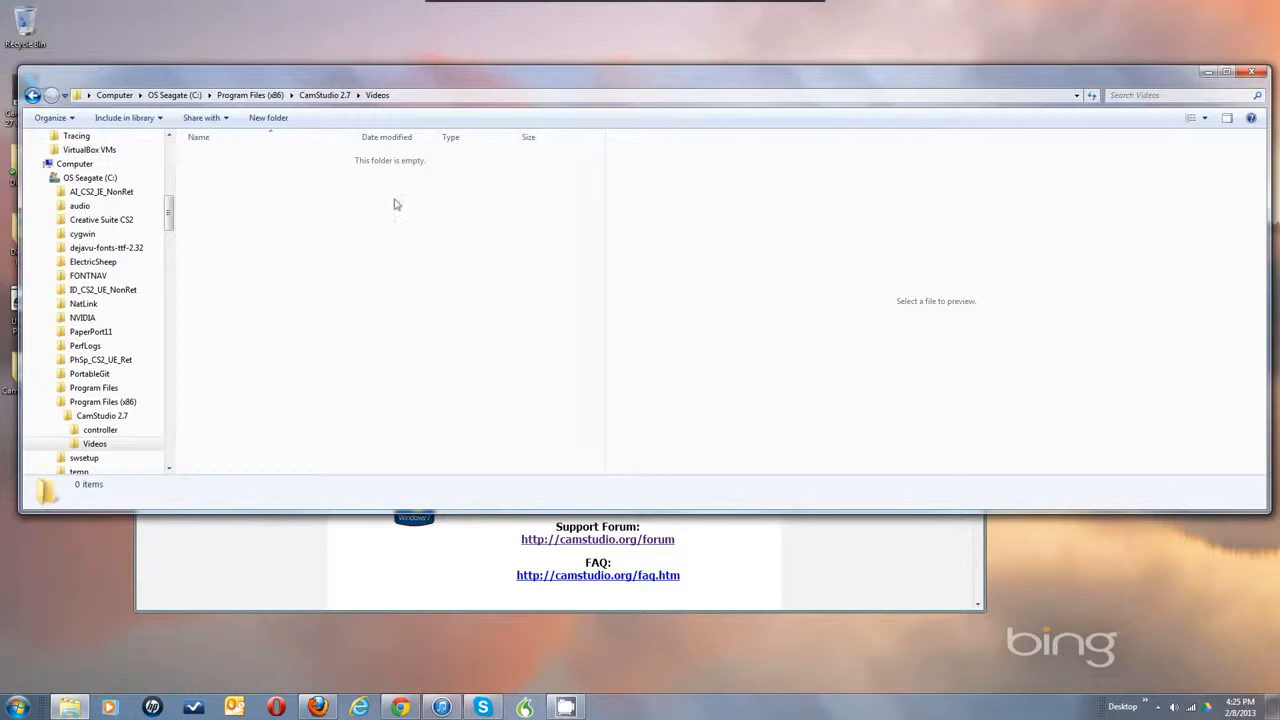
Switch back to CamStudio and examine the recording directory and AVI file naming options, plus the available tools and effects
click(565, 708)
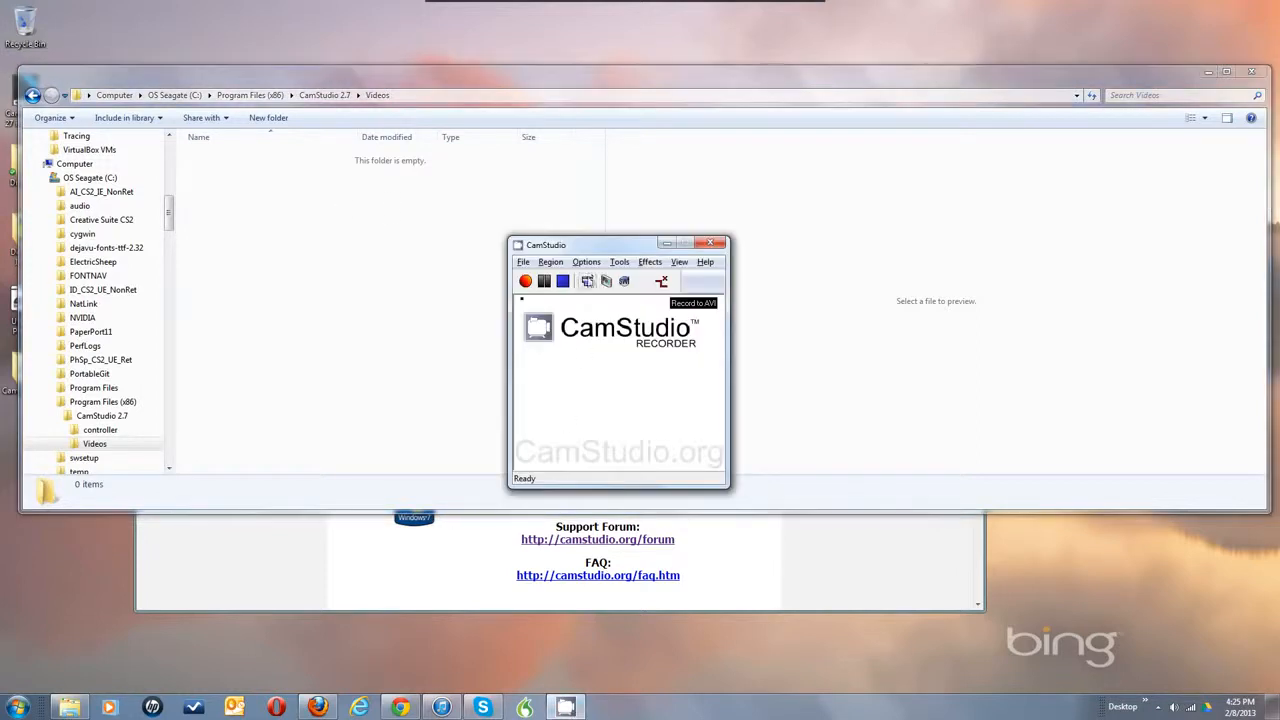
click(586, 262)
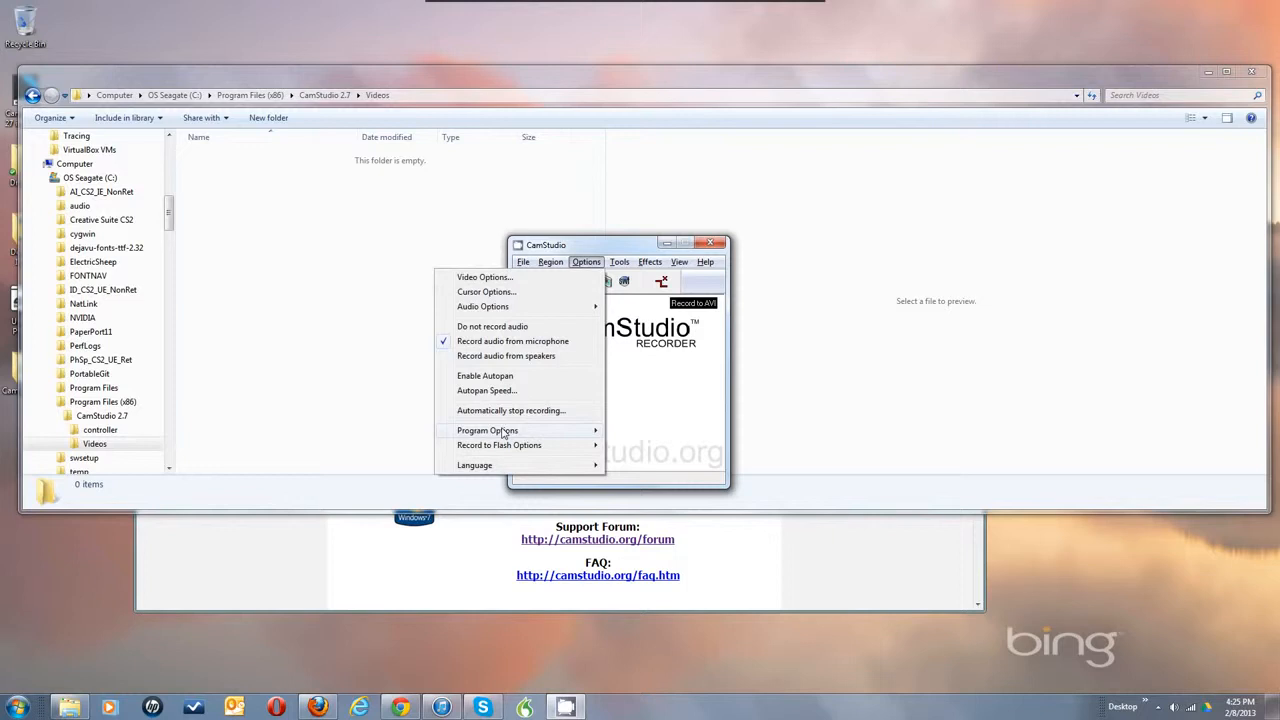
mouse_move(502, 435)
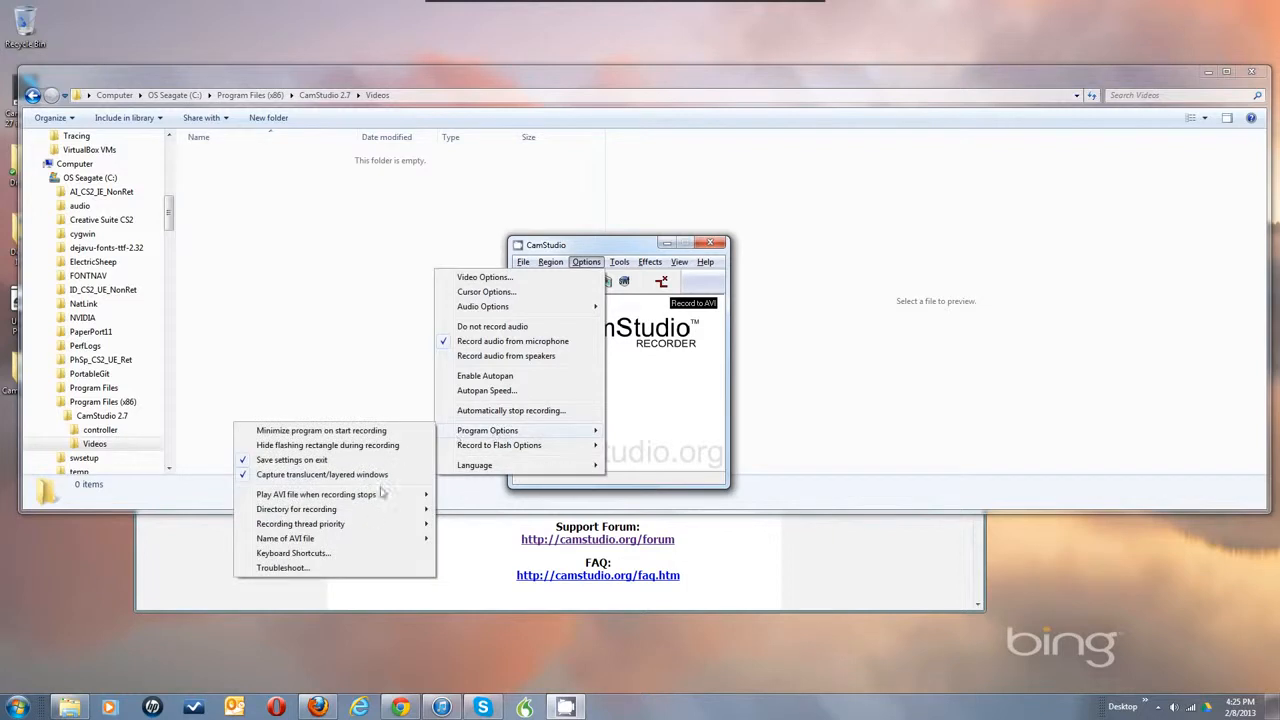
mouse_move(347, 509)
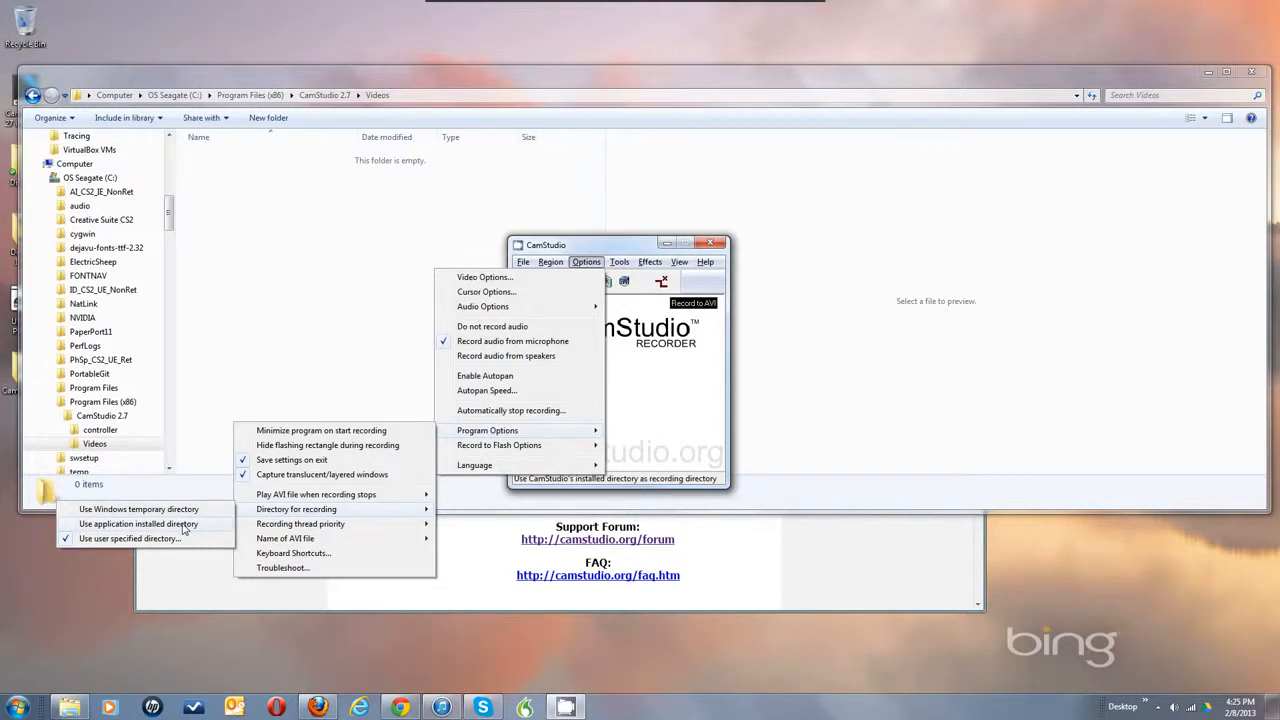
mouse_move(264, 537)
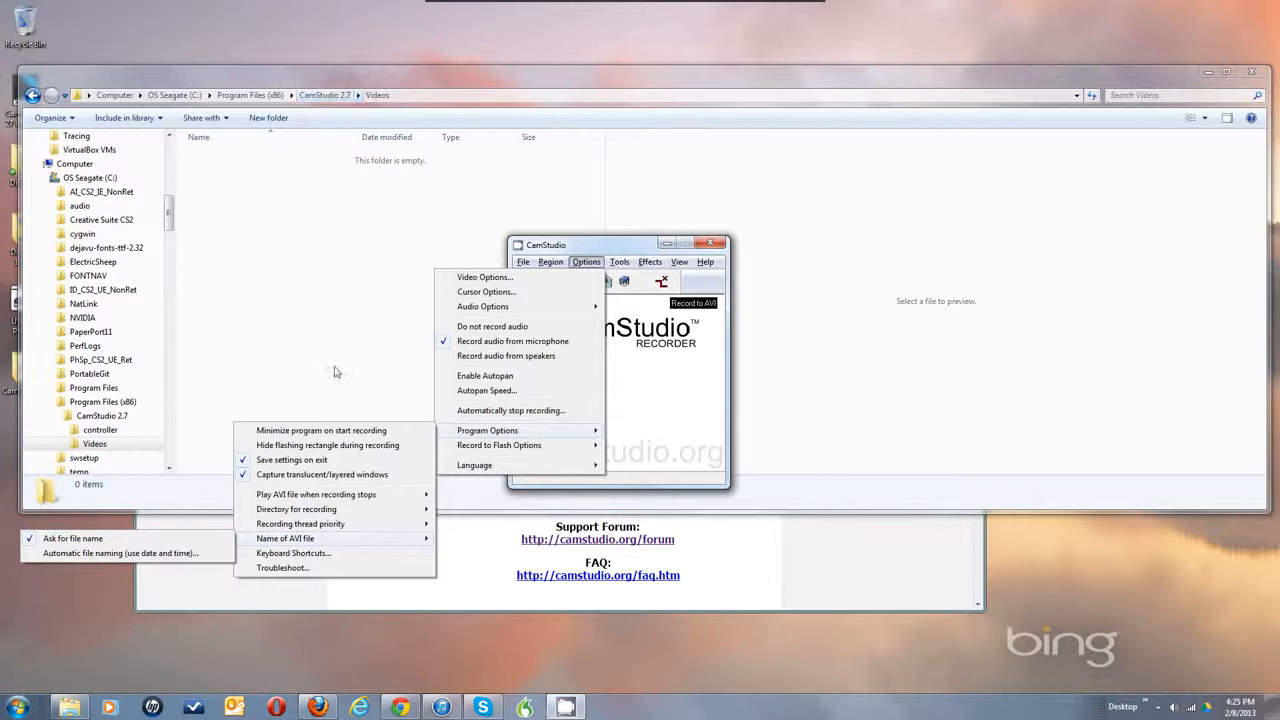
click(641, 400)
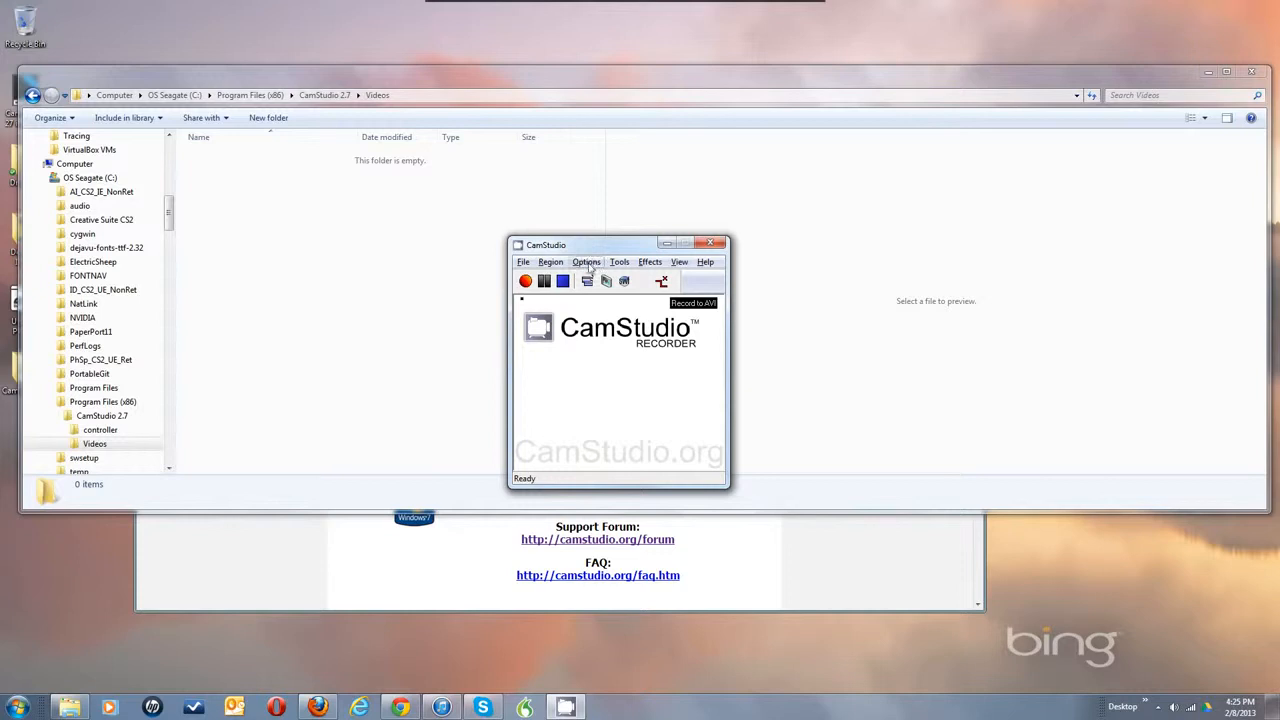
click(587, 262)
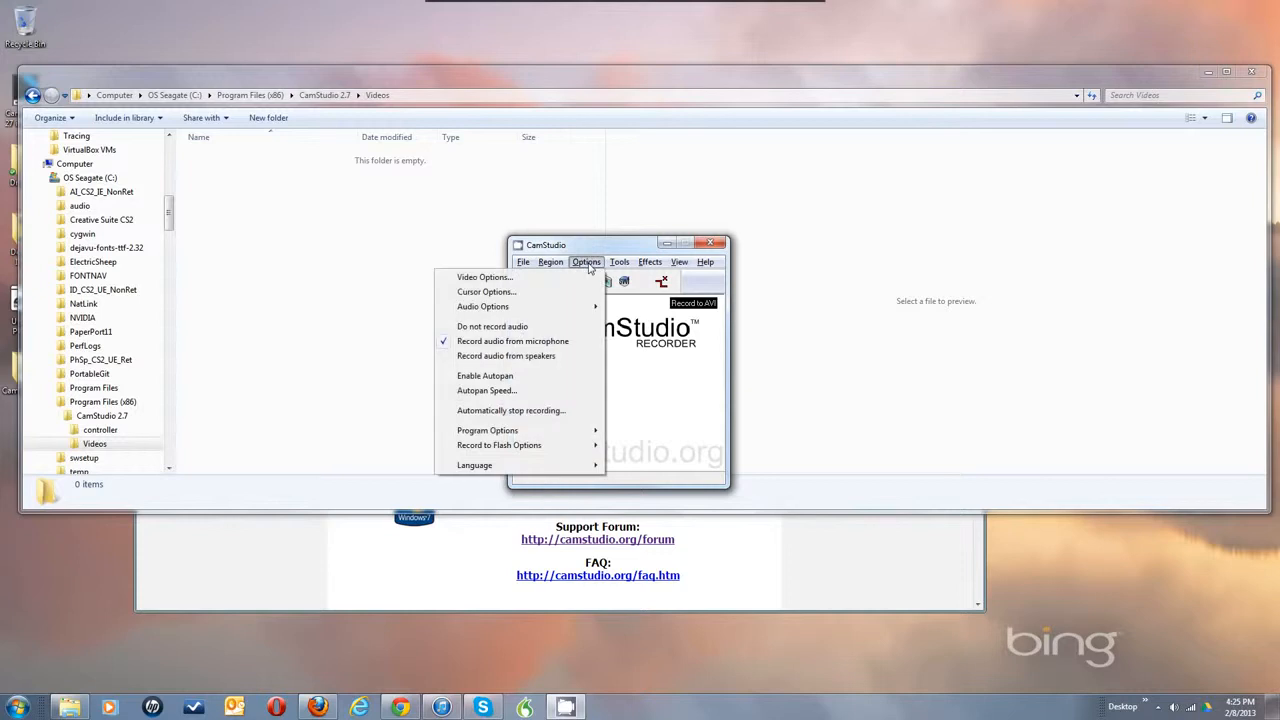
click(643, 363)
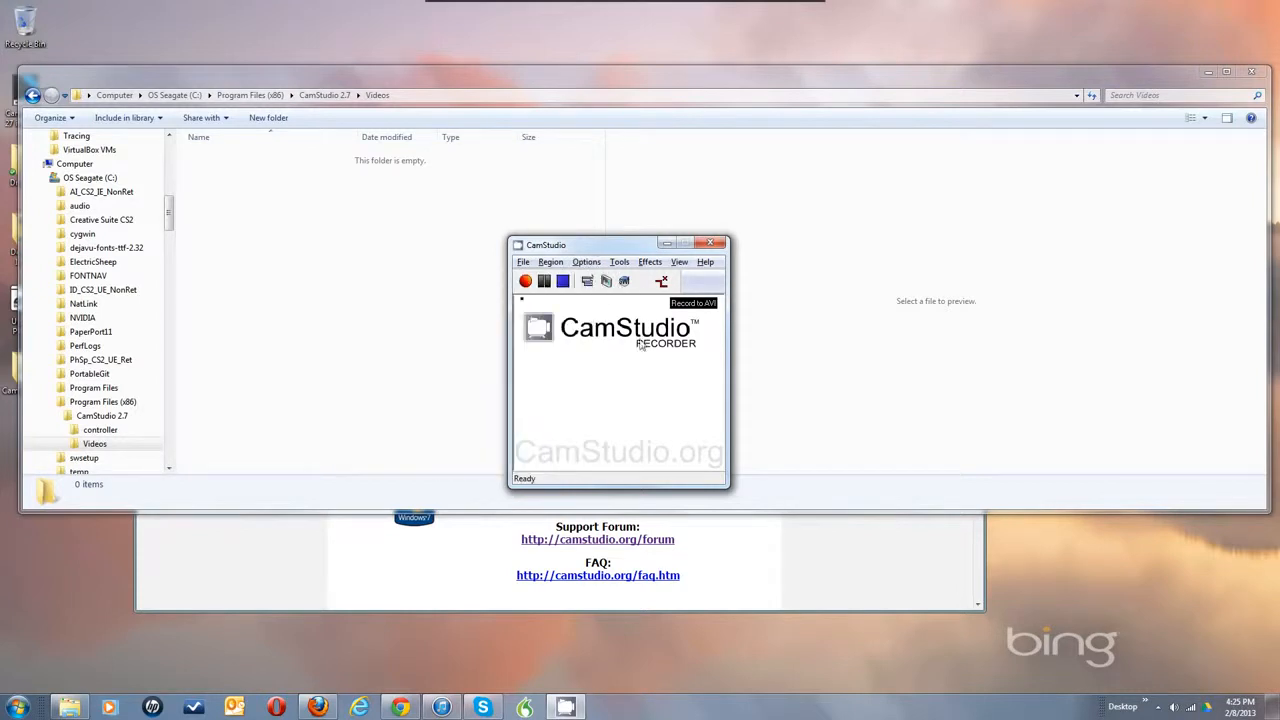
click(620, 262)
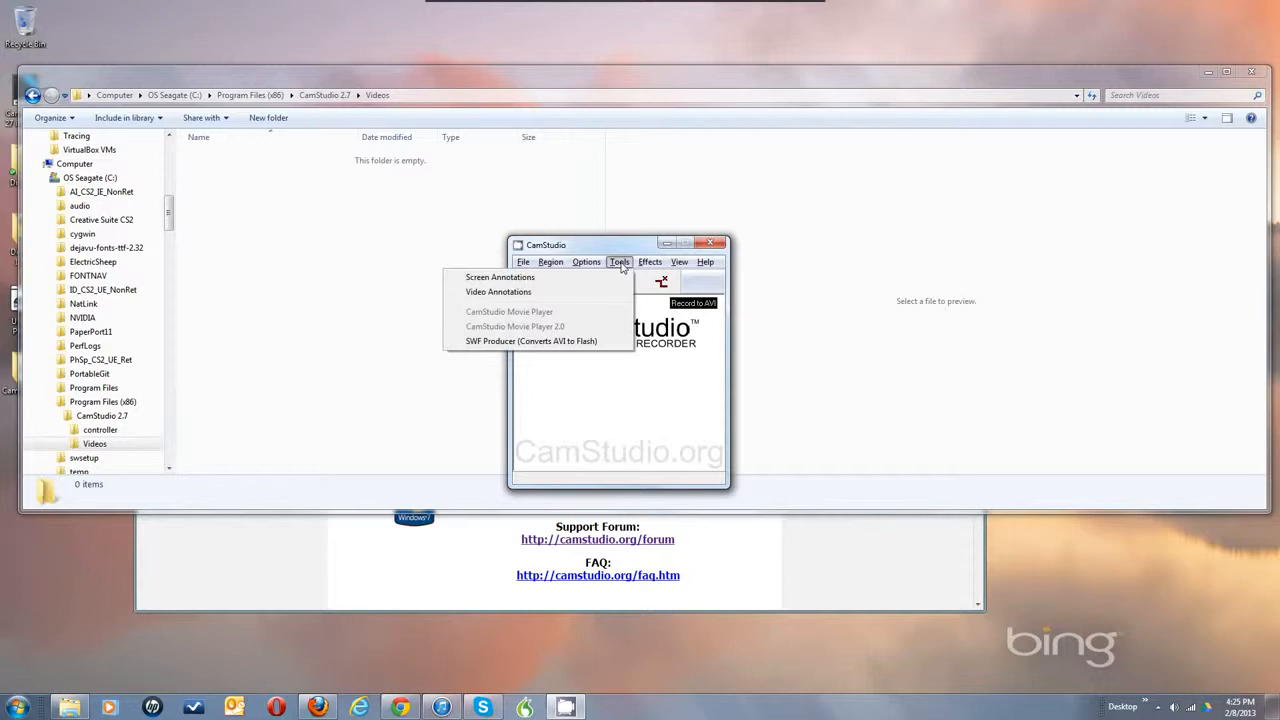
mouse_move(636, 265)
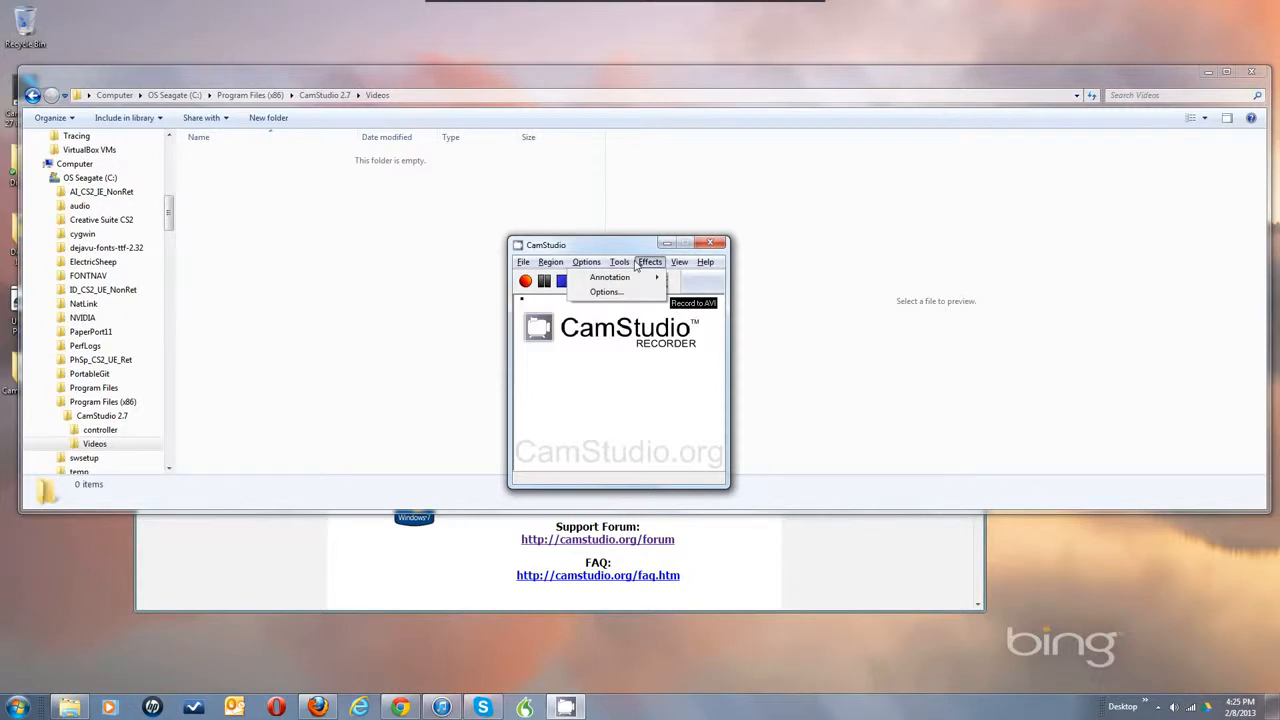
click(611, 247)
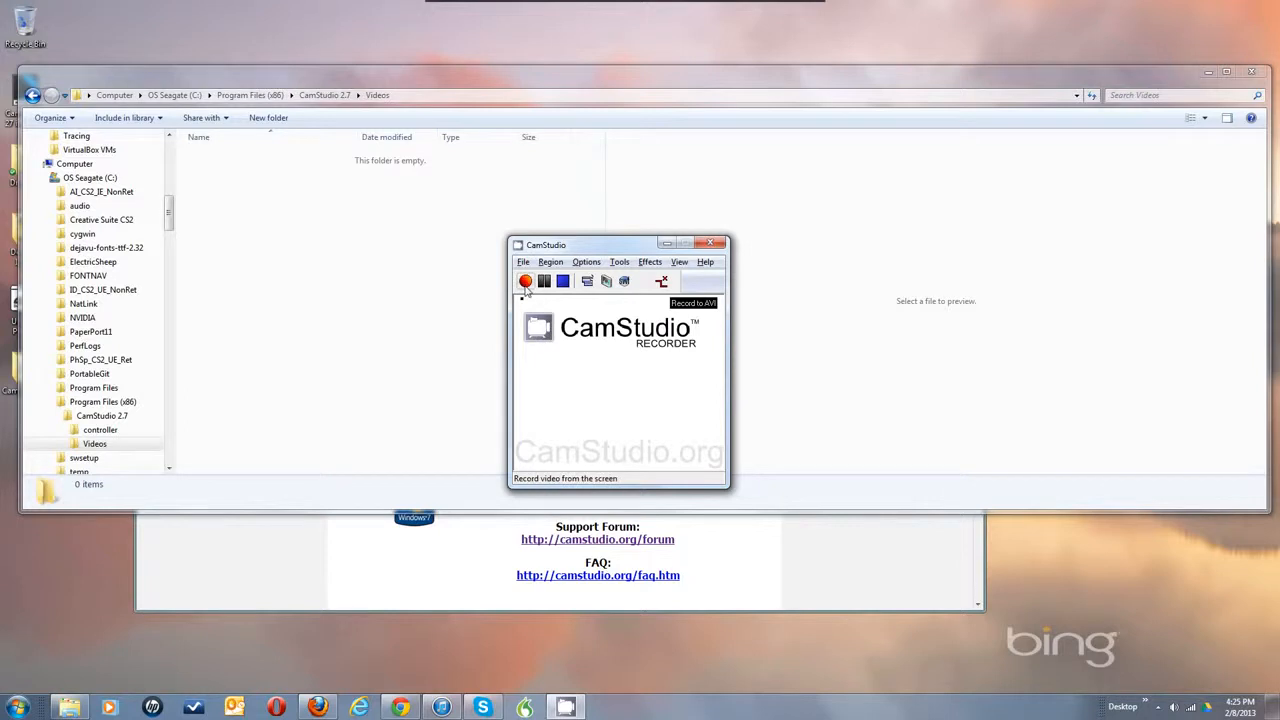
Record a short test clip of the screen, stop it and cancel saving the AVI file
click(525, 282)
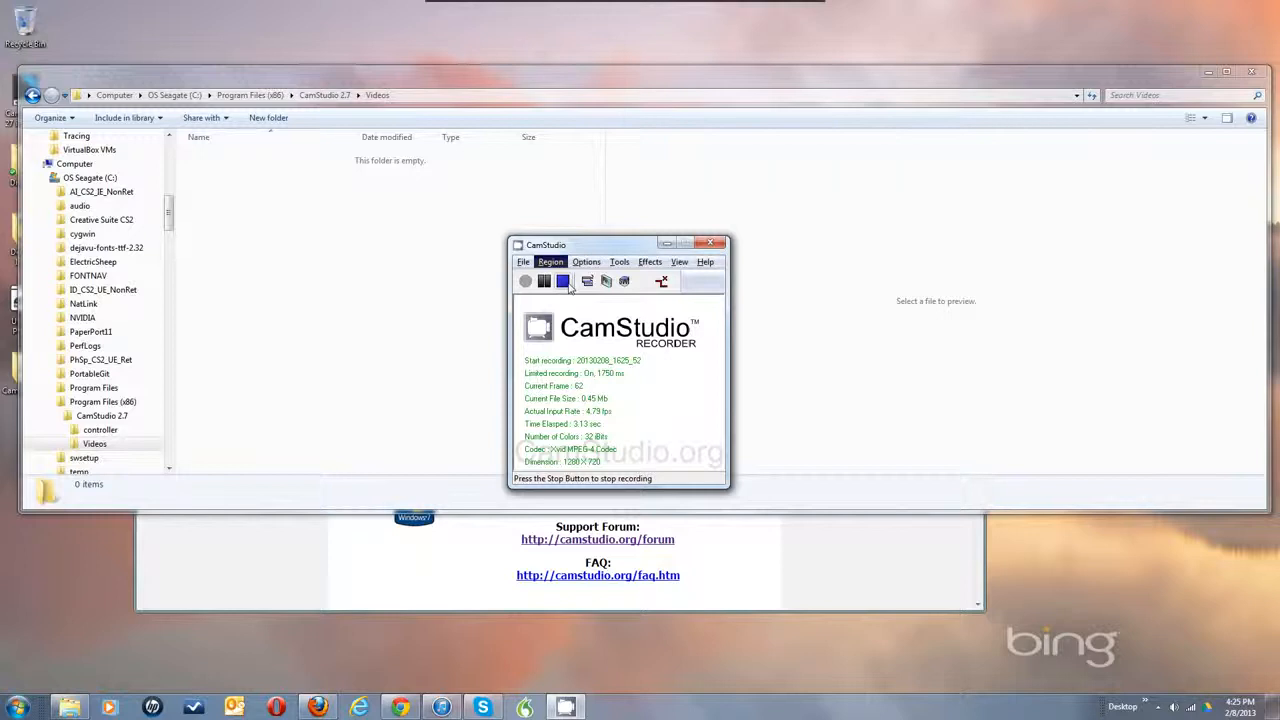
click(565, 283)
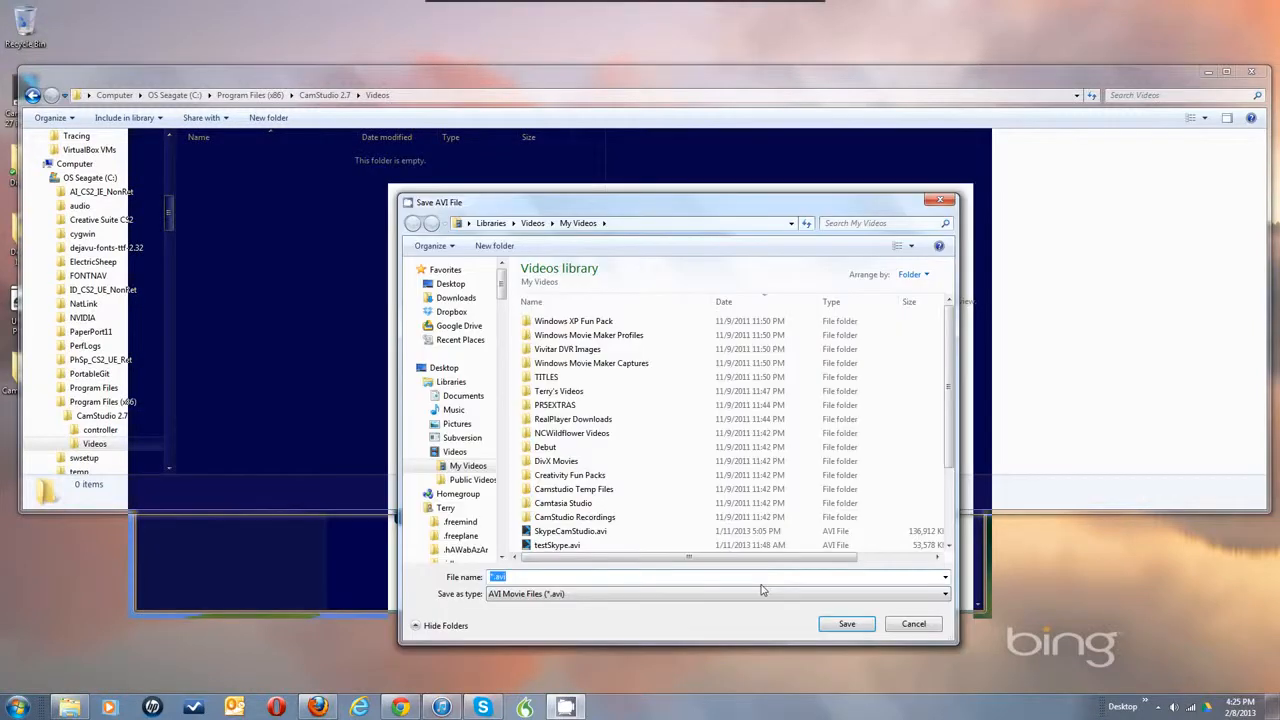
click(906, 628)
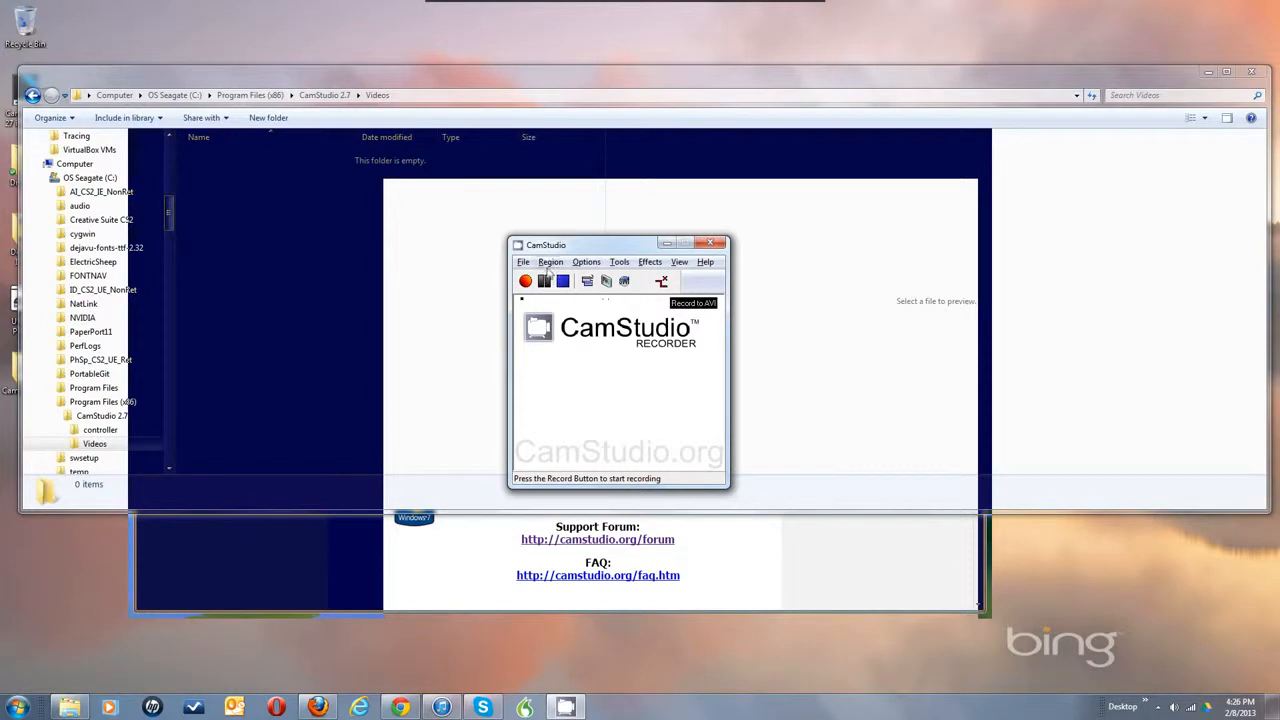
Turn on hiding the flashing rectangle during recording and start a new screen recording
click(586, 261)
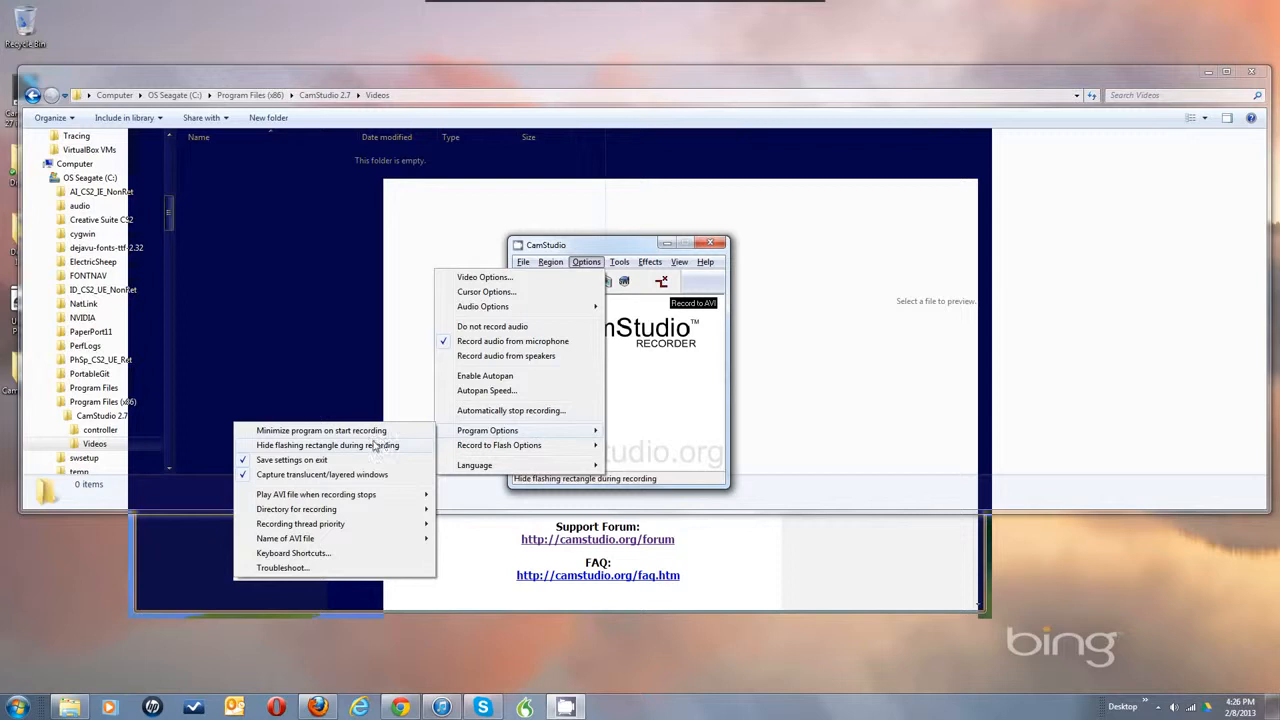
click(373, 445)
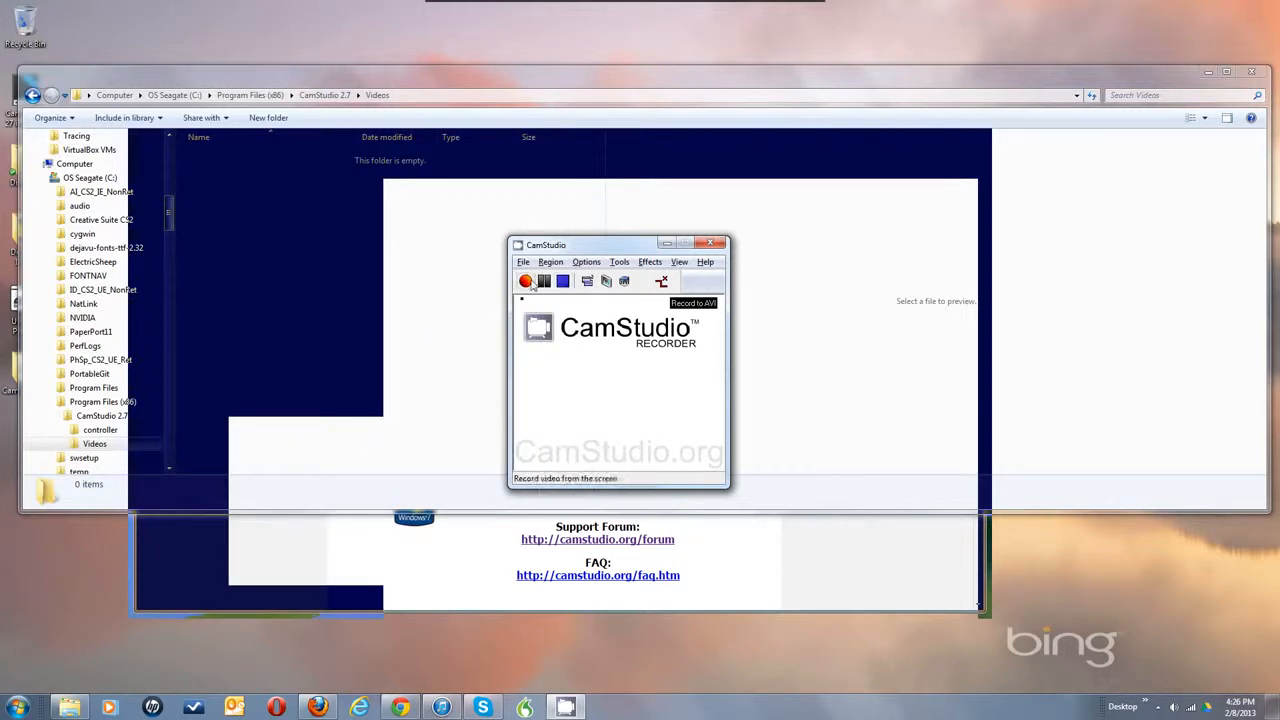
click(529, 282)
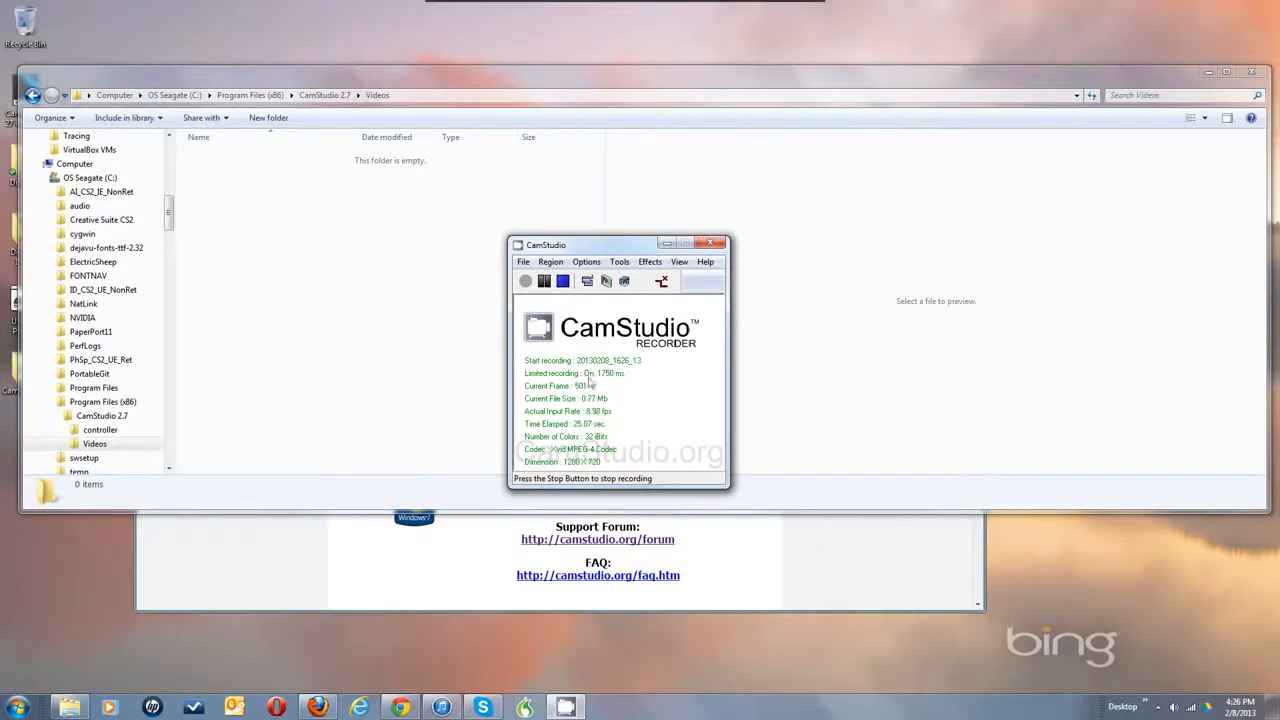
Stop the running test recording and dismiss the CamStudio Recorder error dialog
click(586, 262)
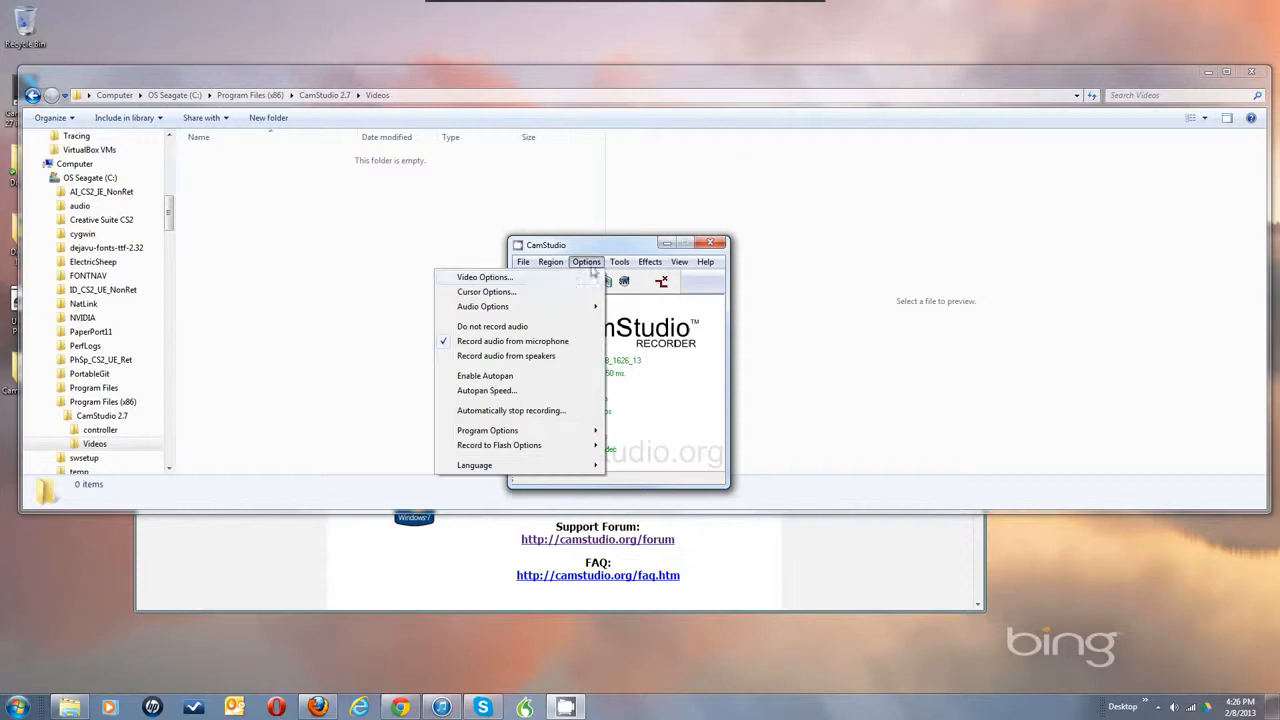
click(569, 280)
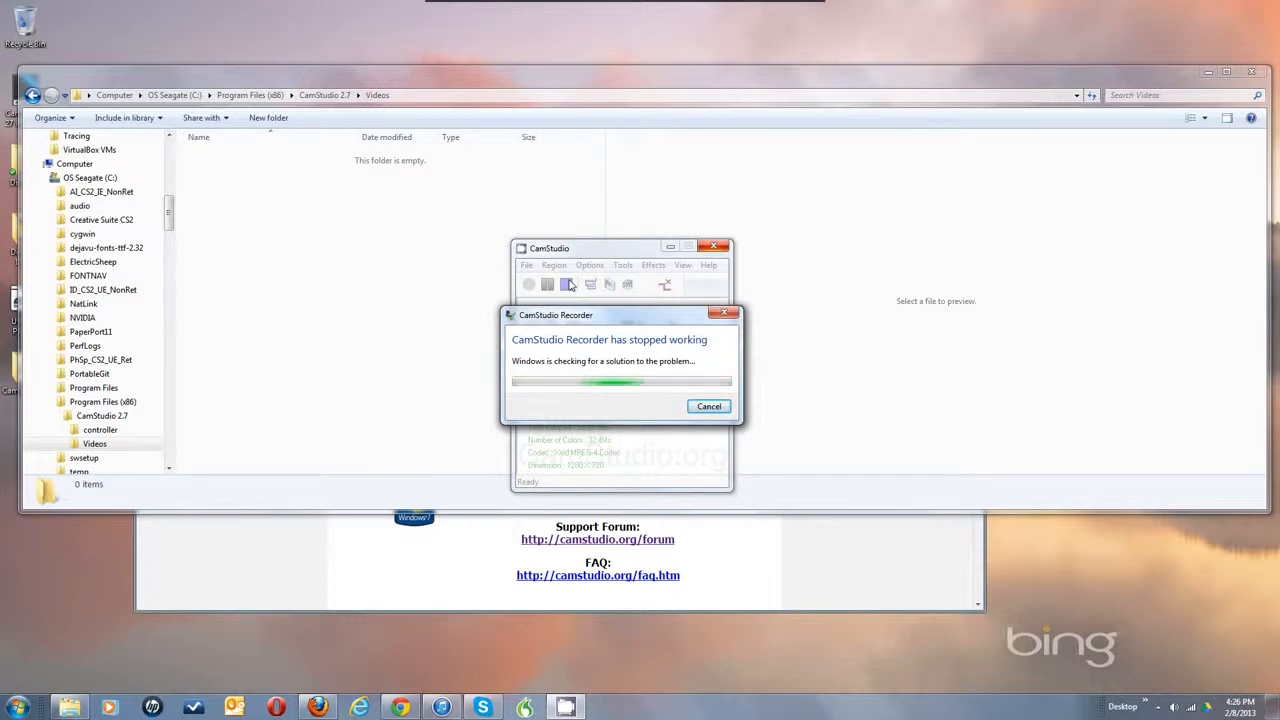
click(709, 406)
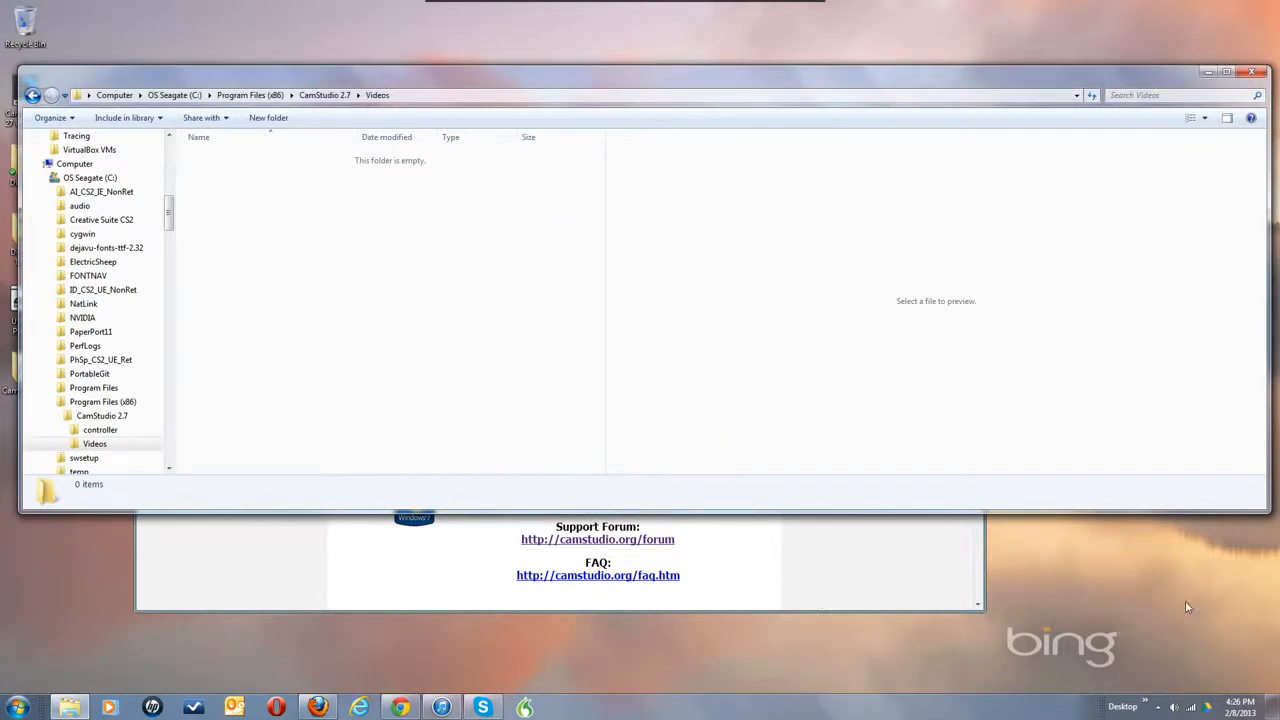
Bring the camstudio.org browser window forward and restore the window of the other CamStudio recorder running in the background
click(1157, 706)
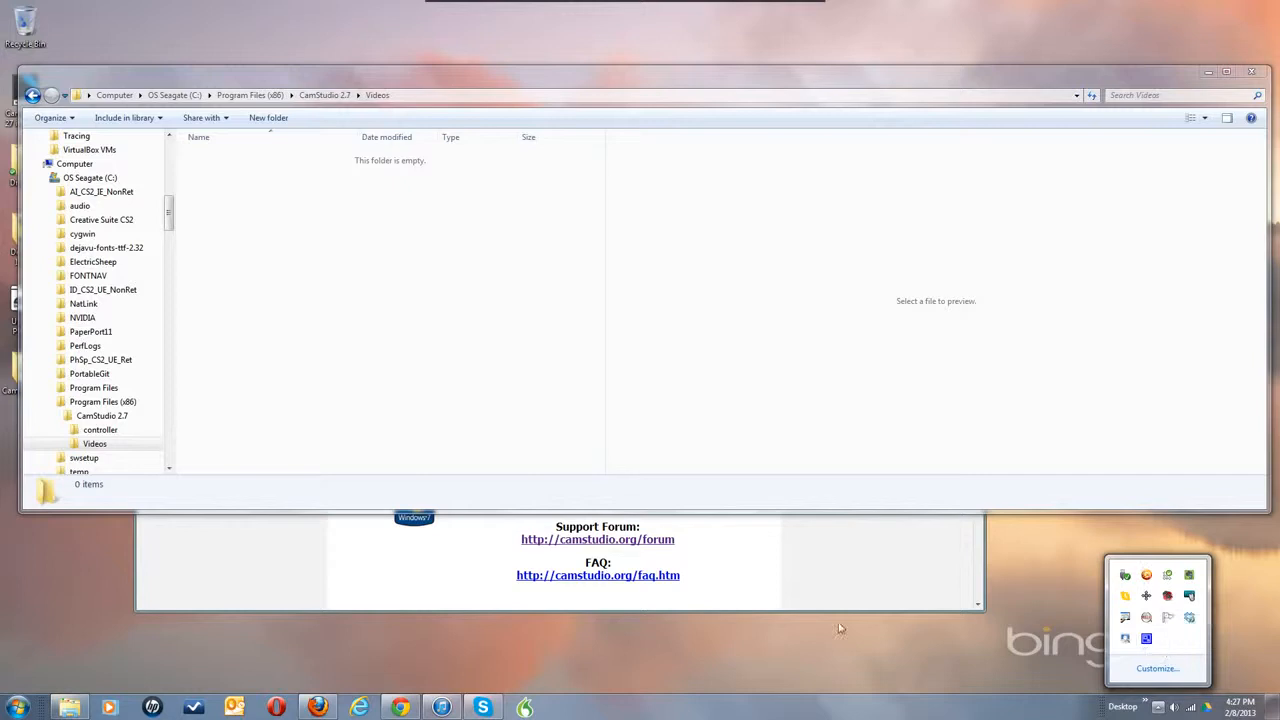
click(30, 690)
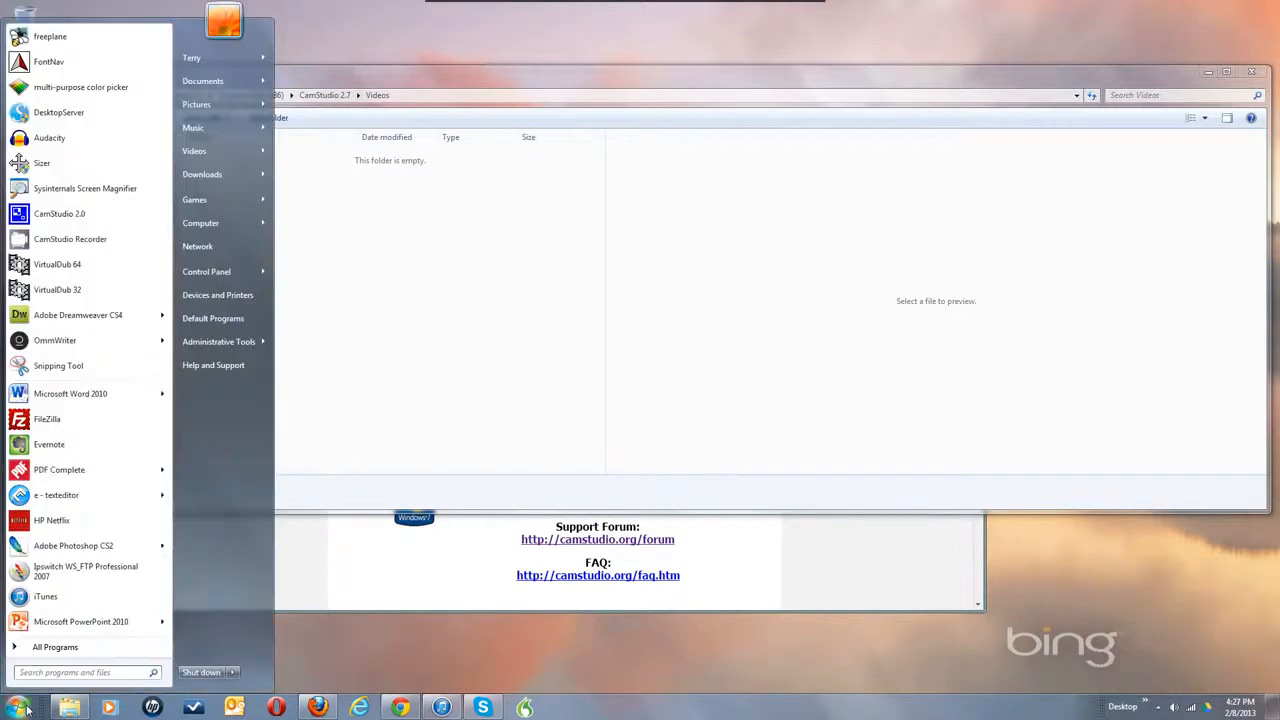
click(823, 580)
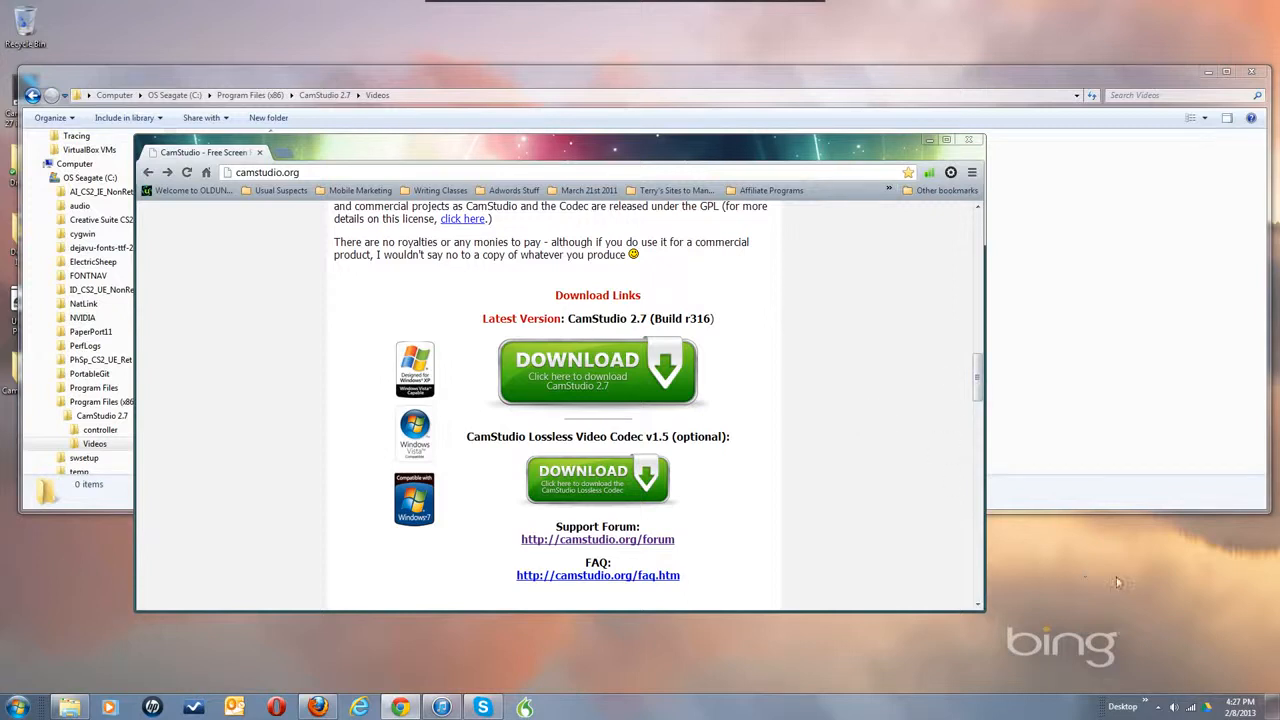
click(1158, 707)
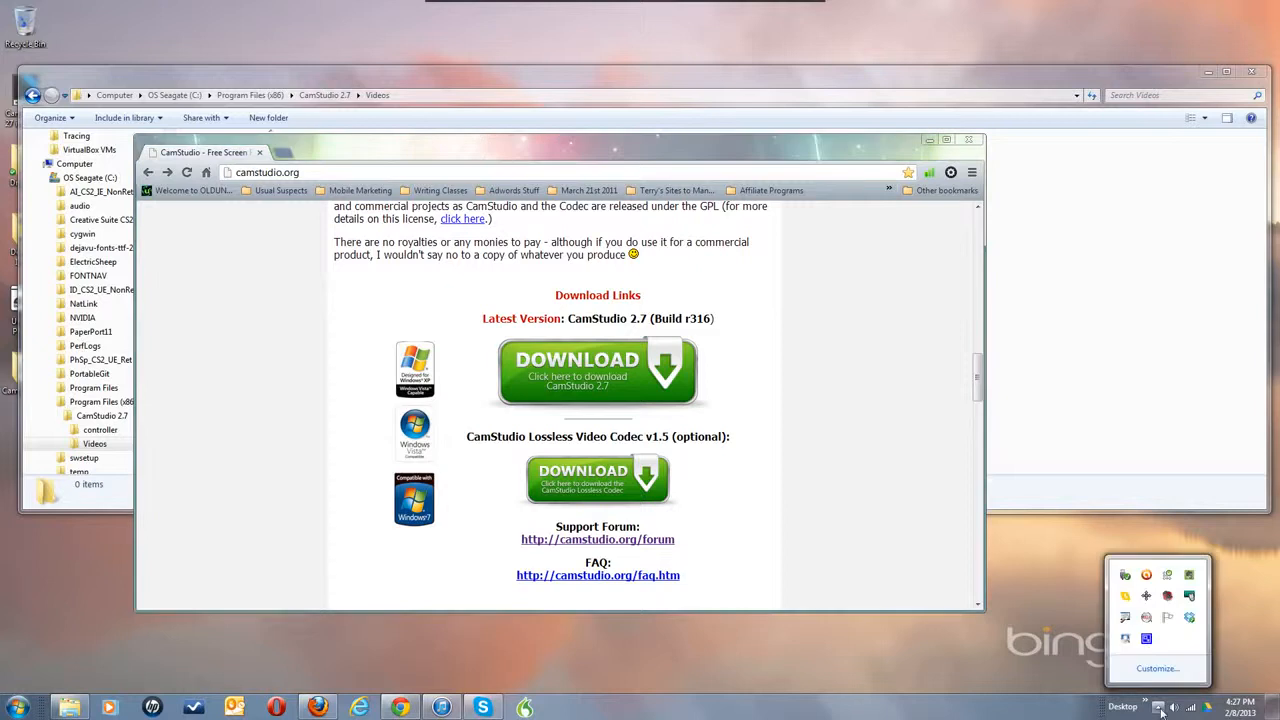
click(1146, 639)
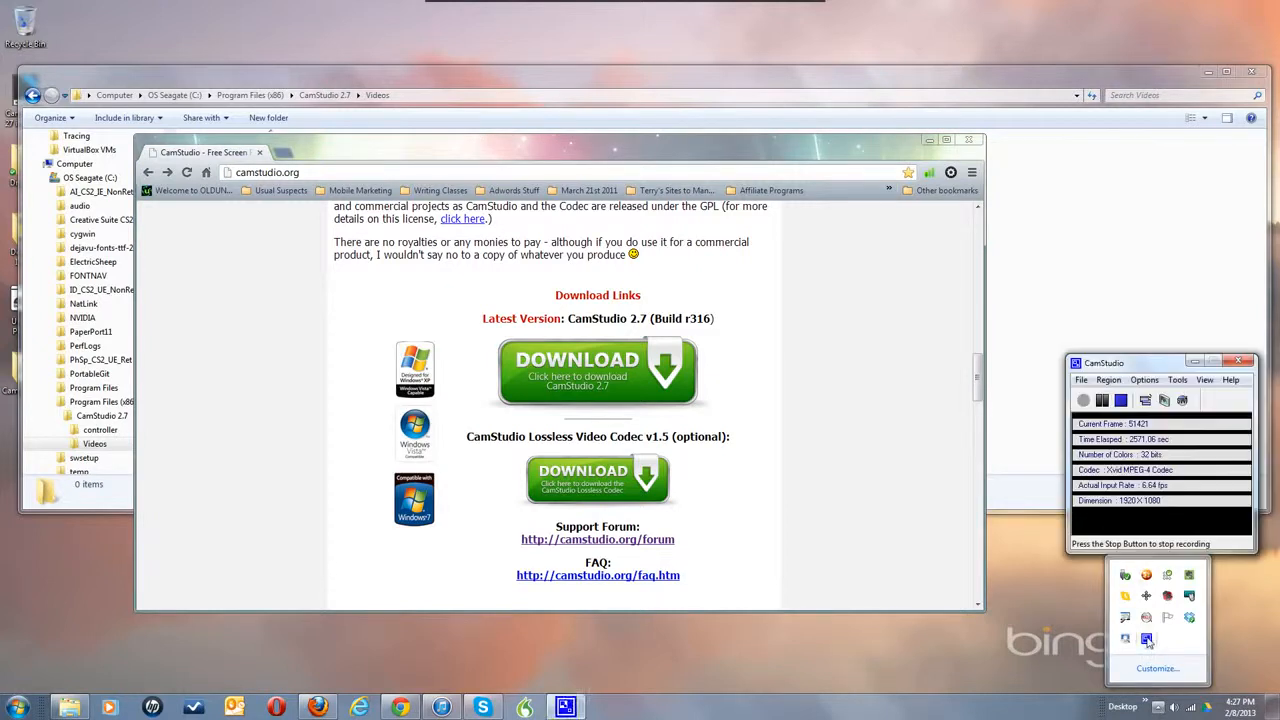